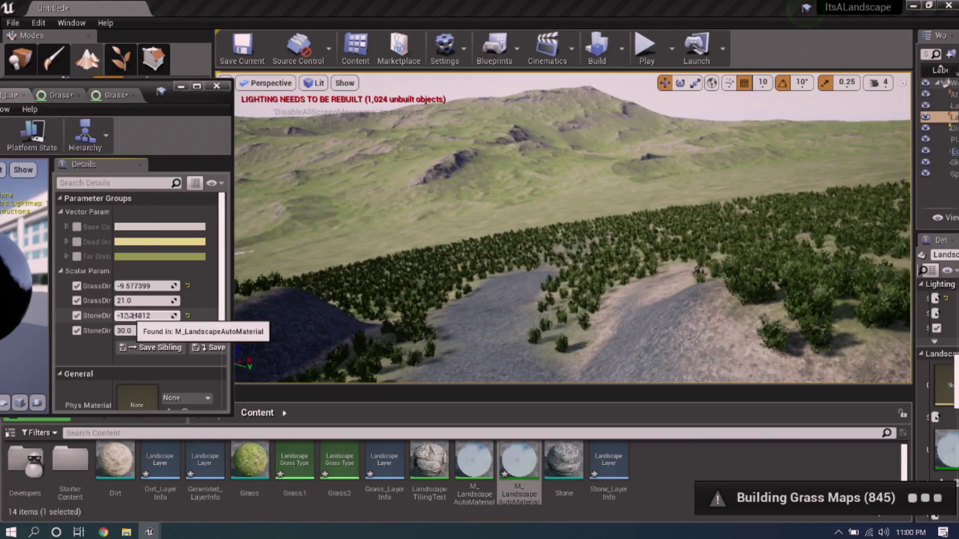
Set the landscape material instance's first grass parameter to about -9.87 and first stone parameter to about -13.73
{"action": "left_click_drag", "start_coordinate": [131, 315], "coordinate": [133, 286]}
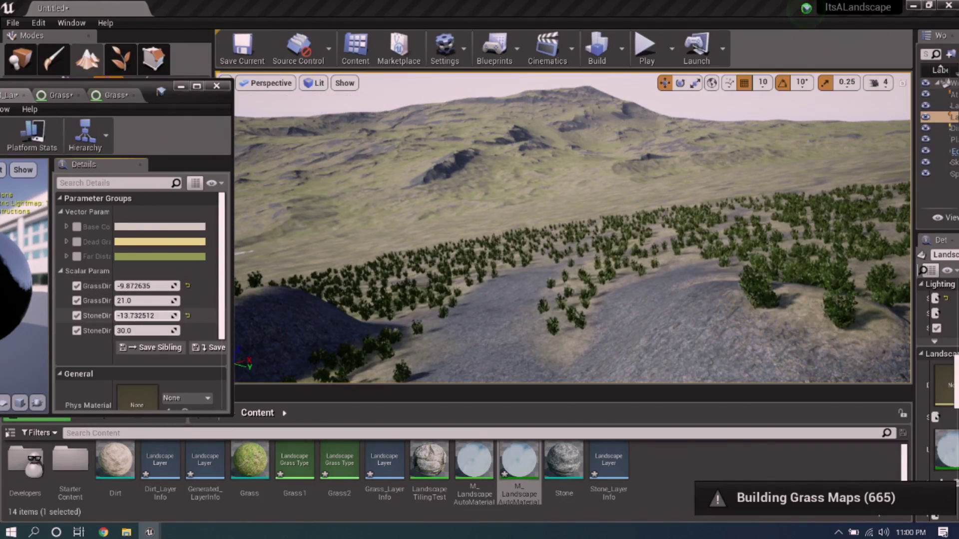
{"action": "left_click_drag", "start_coordinate": [142, 327], "coordinate": [145, 328]}
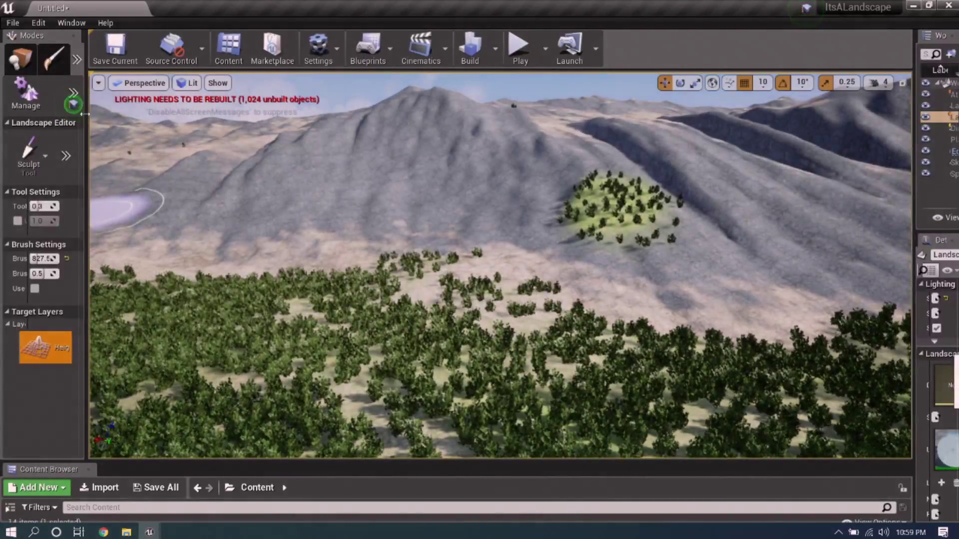
Widen the landscape tool area and paint a second grass patch on the grey mountain slope
{"action": "left_click_drag", "start_coordinate": [84, 114], "coordinate": [213, 113]}
{"action": "left_click", "coordinate": [143, 92]}
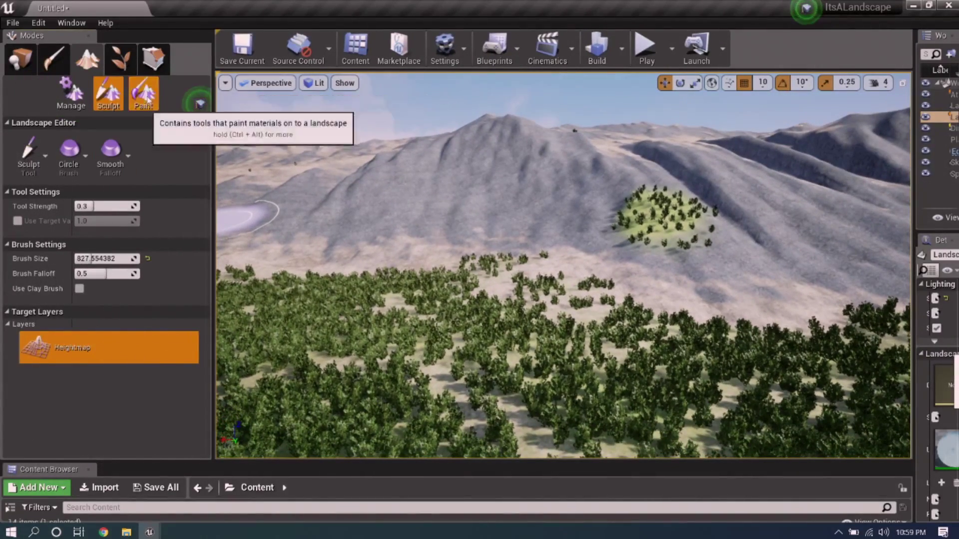
{"action": "mouse_move", "coordinate": [492, 215]}
{"action": "left_mouse_down"}
{"action": "mouse_move", "coordinate": [503, 207]}
{"action": "mouse_move", "coordinate": [452, 216]}
{"action": "left_mouse_up"}
Paint a stone path across the grassy field using the Stone layer
{"action": "left_click", "coordinate": [80, 446]}
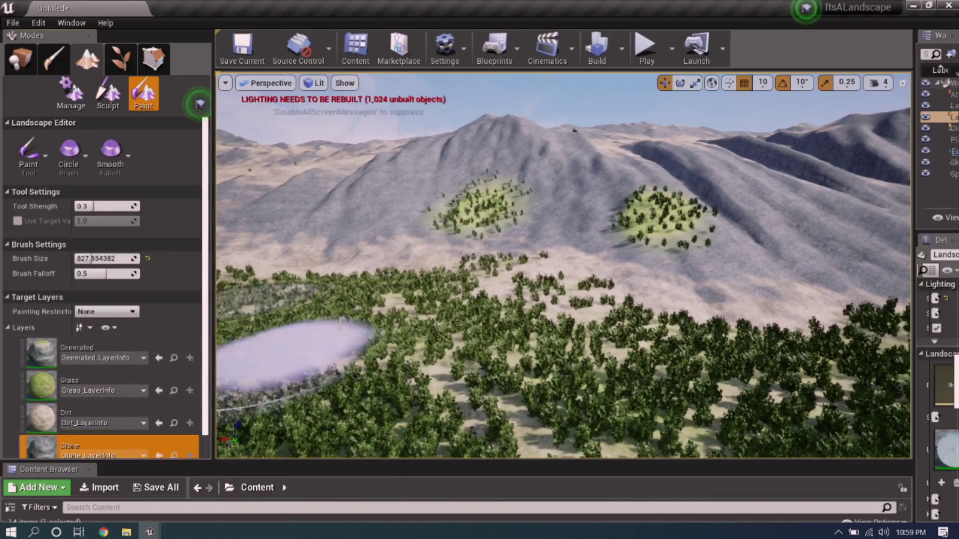
{"action": "right_click_drag", "start_coordinate": [350, 315], "coordinate": [280, 344]}
{"action": "left_click_drag", "start_coordinate": [414, 288], "coordinate": [417, 286]}
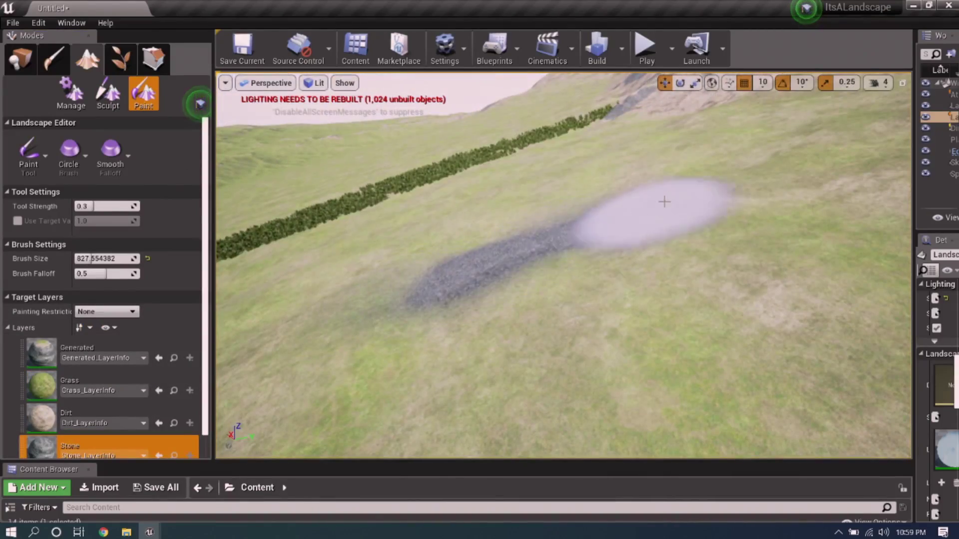
{"action": "left_click_drag", "start_coordinate": [665, 201], "coordinate": [672, 198]}
{"action": "left_click_drag", "start_coordinate": [477, 274], "coordinate": [276, 321]}
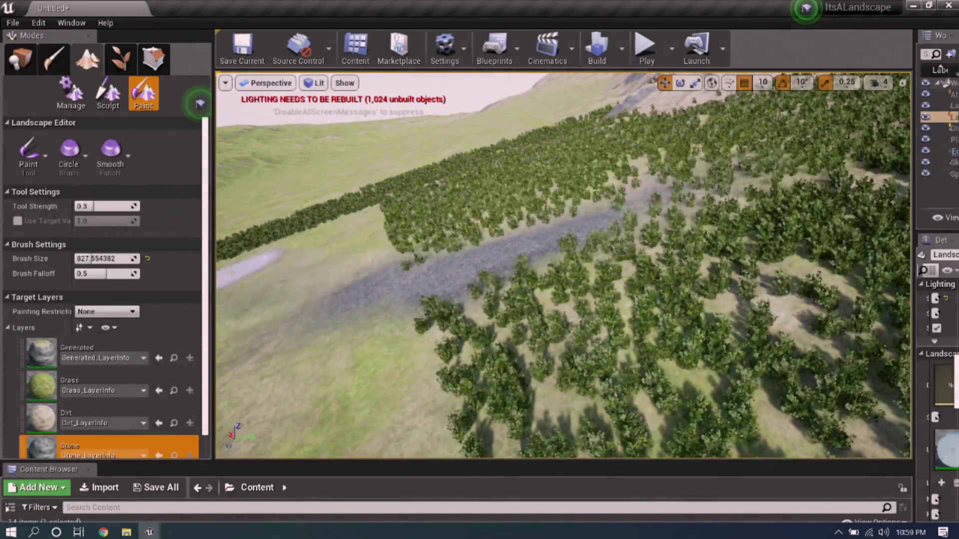
Sculpt raised mounds into the terrain around the painted stone path with the Sculpt tool
{"action": "mouse_move", "coordinate": [466, 315]}
{"action": "right_mouse_down"}
{"action": "mouse_move", "coordinate": [400, 350]}
{"action": "mouse_move", "coordinate": [392, 335]}
{"action": "right_mouse_up"}
{"action": "left_click", "coordinate": [108, 95]}
{"action": "left_click_drag", "start_coordinate": [292, 298], "coordinate": [381, 305]}
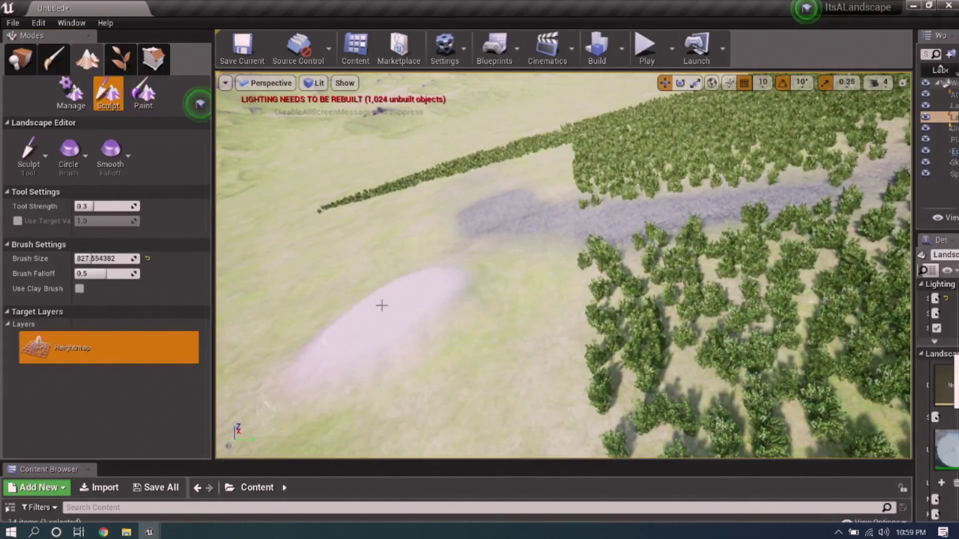
{"action": "left_click_drag", "start_coordinate": [323, 280], "coordinate": [350, 295]}
{"action": "right_click_drag", "start_coordinate": [599, 346], "coordinate": [595, 315]}
{"action": "left_click_drag", "start_coordinate": [595, 315], "coordinate": [509, 311]}
{"action": "left_click_drag", "start_coordinate": [344, 304], "coordinate": [325, 304]}
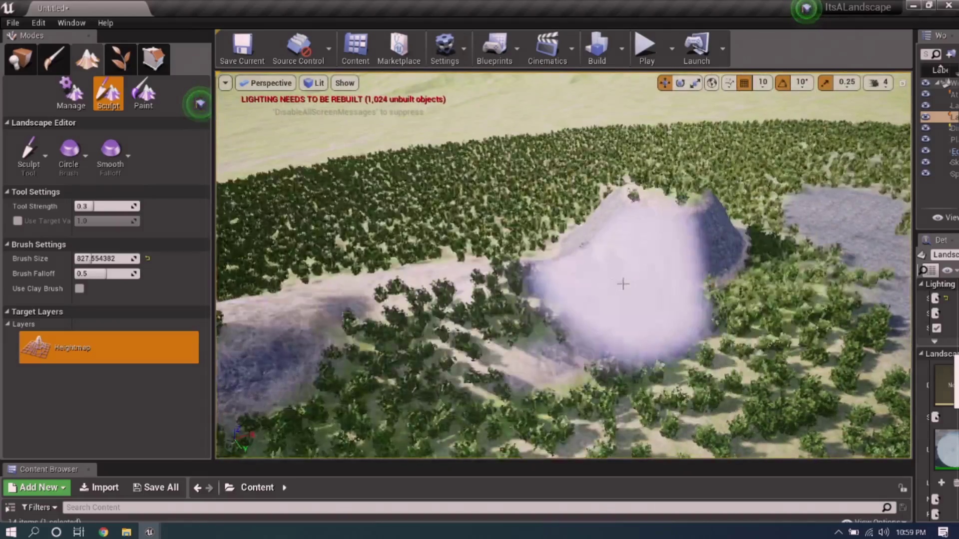
{"action": "mouse_move", "coordinate": [622, 282]}
{"action": "left_mouse_down"}
{"action": "mouse_move", "coordinate": [499, 267]}
{"action": "mouse_move", "coordinate": [425, 279]}
{"action": "left_mouse_up"}
{"action": "mouse_move", "coordinate": [424, 280]}
{"action": "right_mouse_down"}
{"action": "mouse_move", "coordinate": [499, 320]}
{"action": "mouse_move", "coordinate": [545, 284]}
{"action": "mouse_move", "coordinate": [604, 310]}
{"action": "right_mouse_up"}
{"action": "key", "text": "w"}
{"action": "mouse_move", "coordinate": [699, 165]}
{"action": "left_mouse_down"}
{"action": "mouse_move", "coordinate": [803, 158]}
{"action": "mouse_move", "coordinate": [625, 162]}
{"action": "mouse_move", "coordinate": [719, 163]}
{"action": "mouse_move", "coordinate": [820, 146]}
{"action": "left_mouse_up"}
{"action": "right_click_drag", "start_coordinate": [819, 146], "coordinate": [820, 147]}
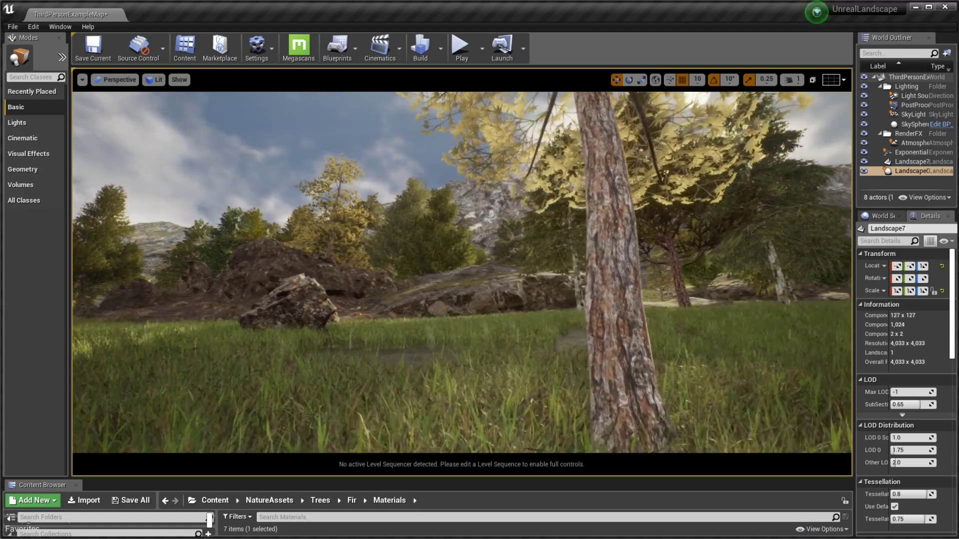
{"action": "key", "text": "a"}
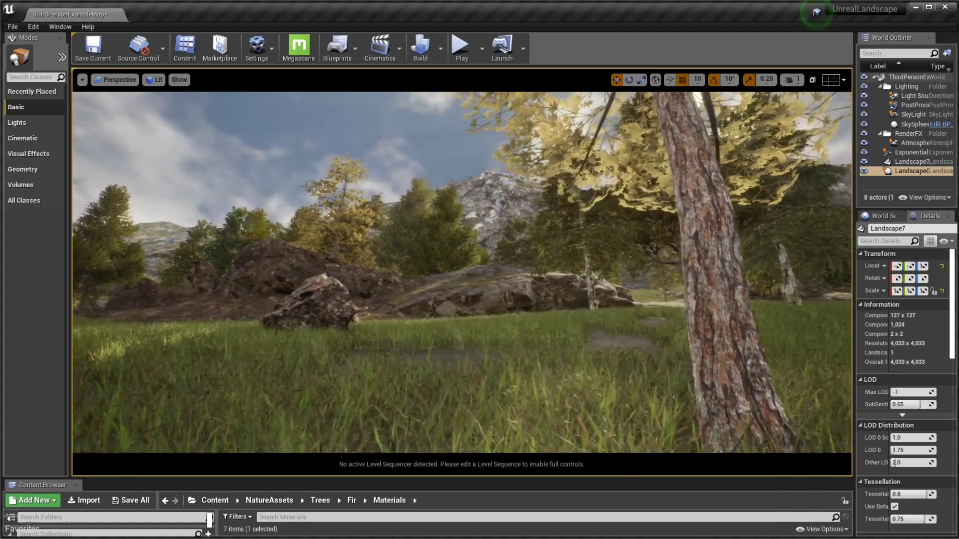
{"action": "key", "text": "a"}
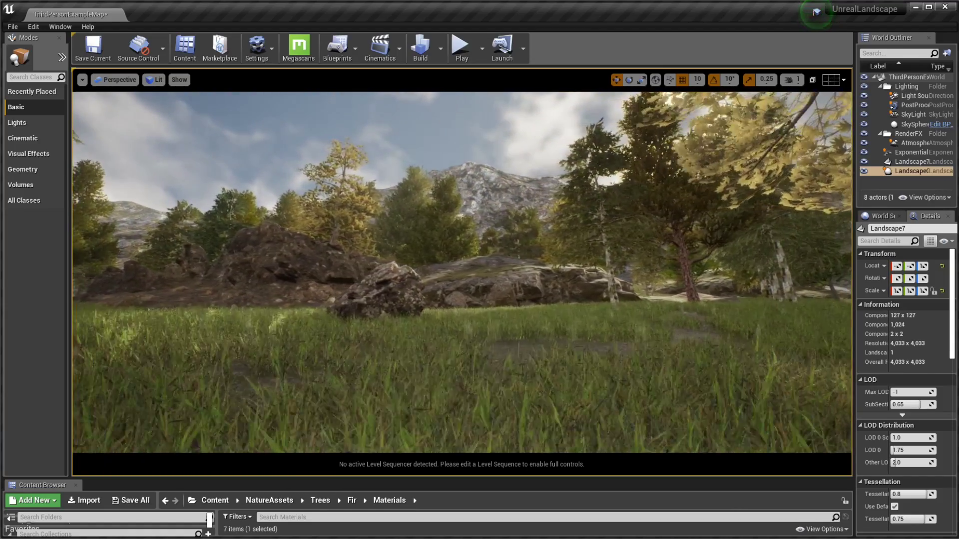
{"action": "right_click_drag", "start_coordinate": [461, 272], "coordinate": [462, 272]}
{"action": "key", "text": "a"}
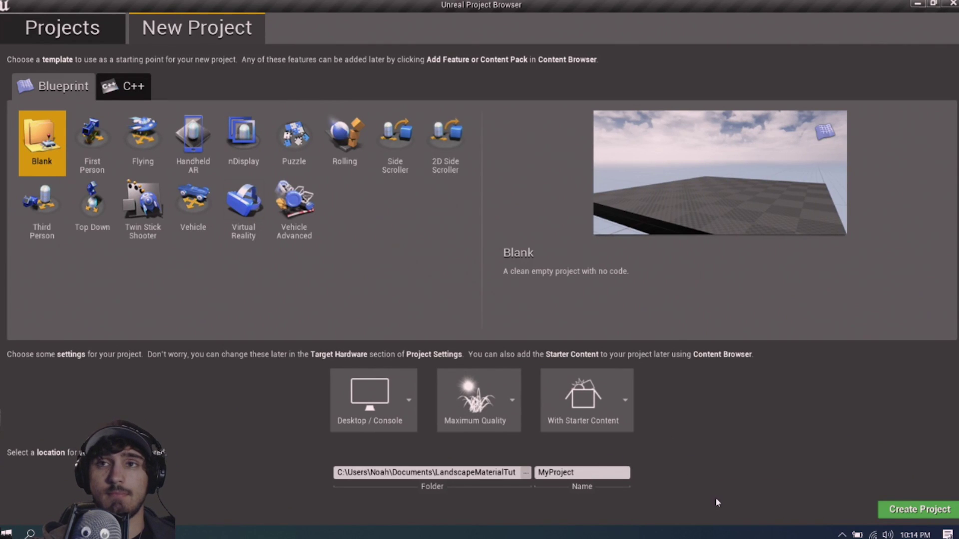
Name the new Blank project ItsALandscape and create it with starter content
{"action": "double_click", "coordinate": [592, 473]}
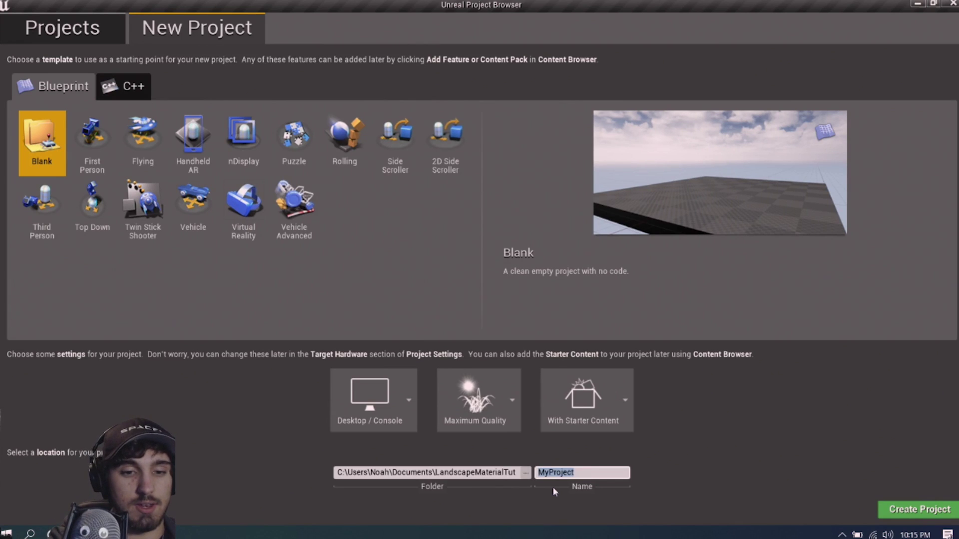
{"action": "type", "text": "ItsALands"}
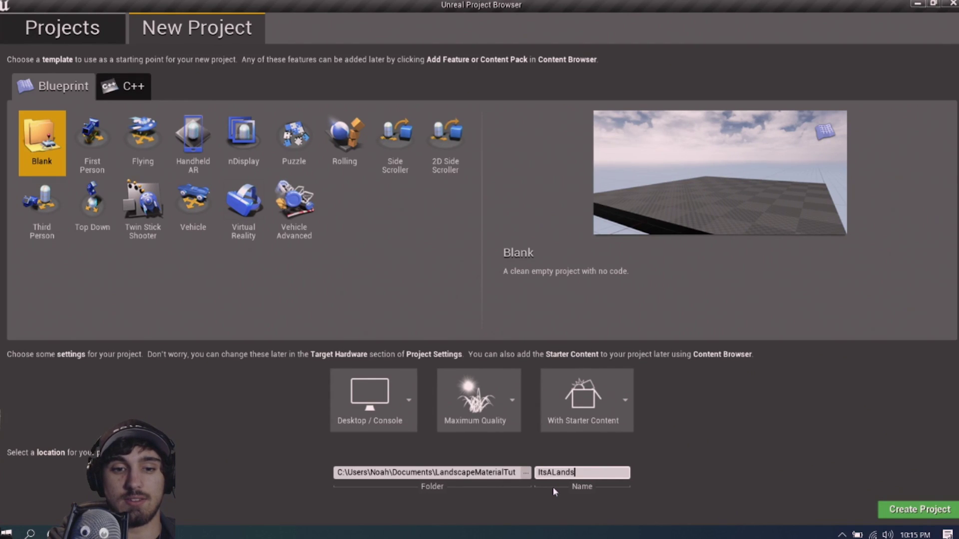
{"action": "type", "text": "cape"}
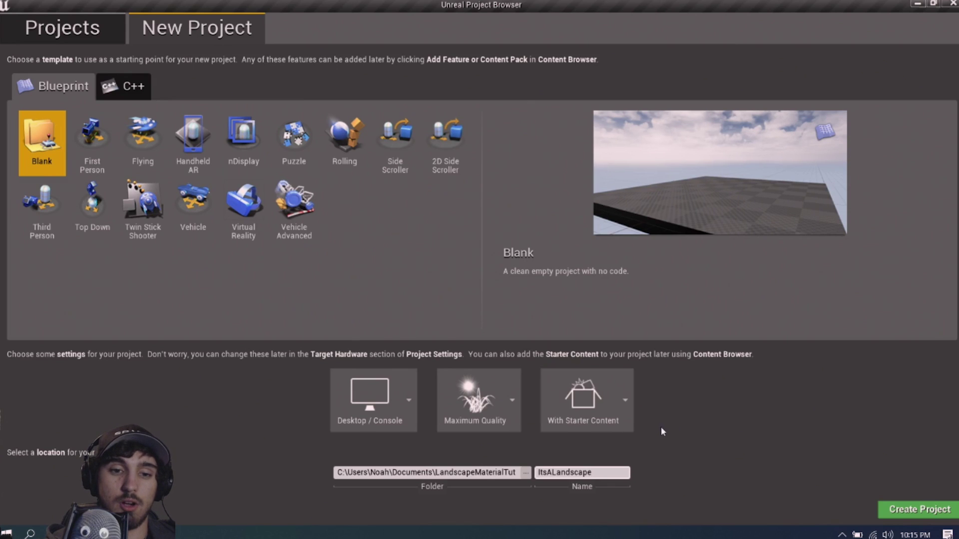
{"action": "left_click", "coordinate": [771, 469]}
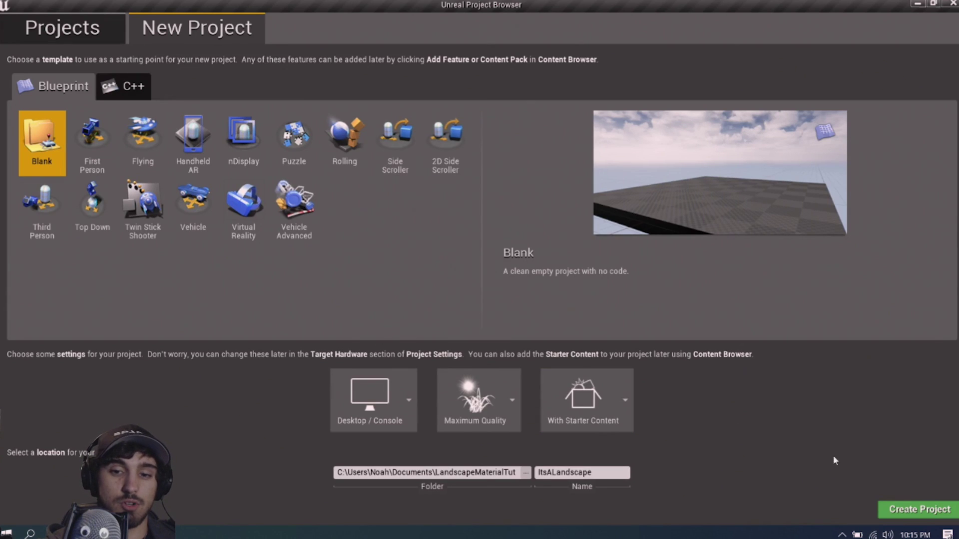
{"action": "left_click", "coordinate": [905, 510]}
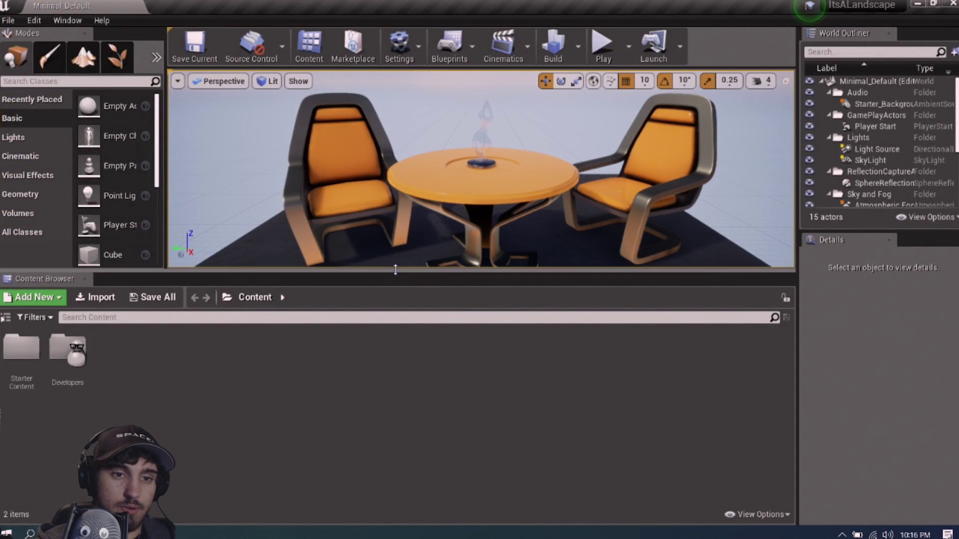
Enlarge the viewport and create a new level from the Default template
{"action": "left_click_drag", "start_coordinate": [395, 270], "coordinate": [409, 421]}
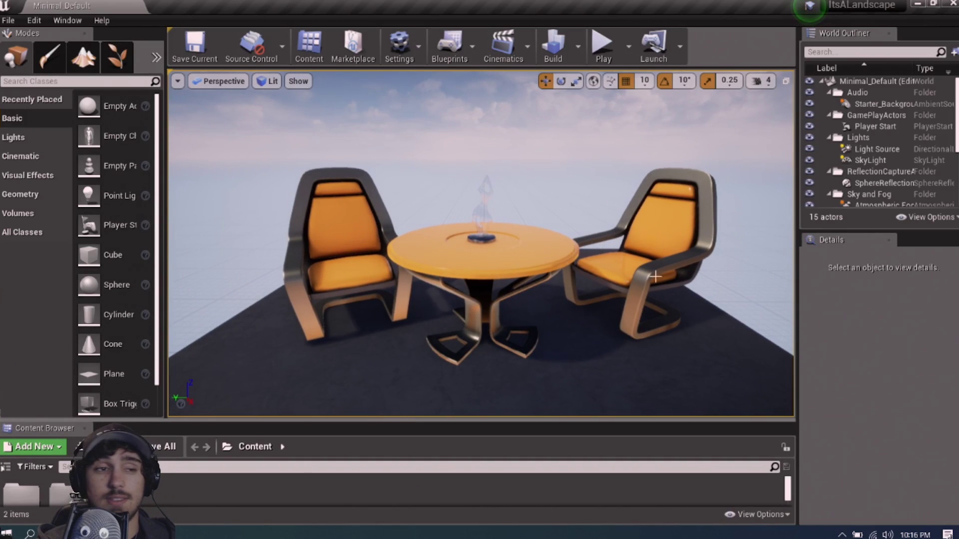
{"action": "left_click", "coordinate": [8, 20]}
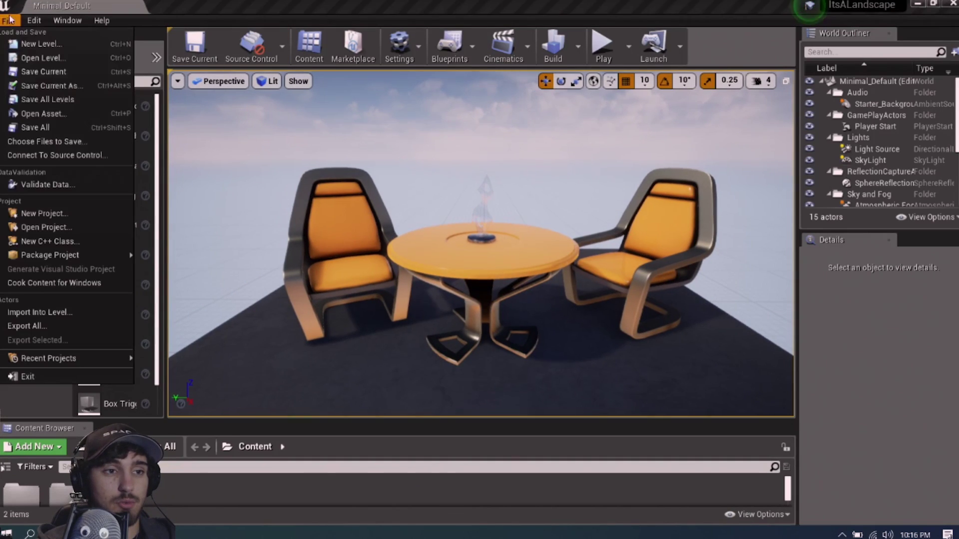
{"action": "left_click", "coordinate": [43, 44]}
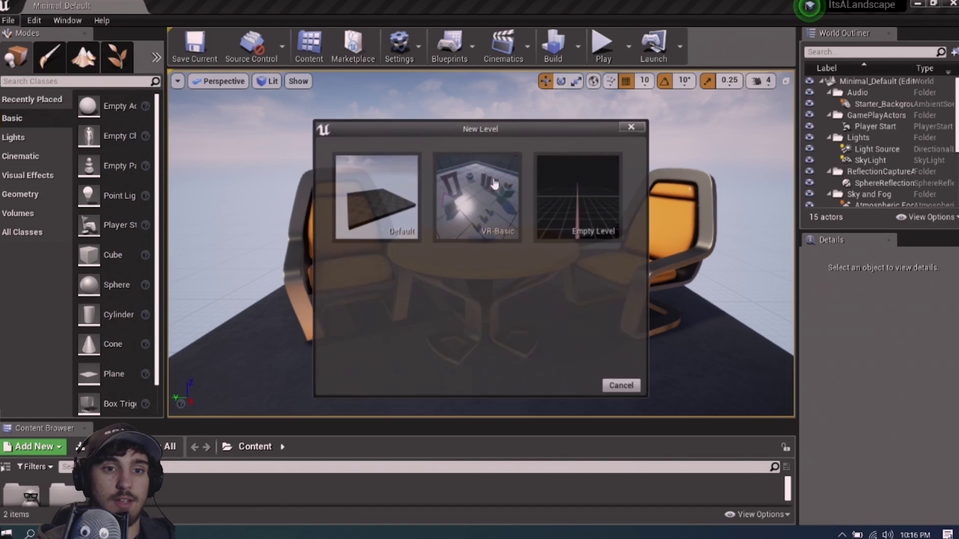
{"action": "left_click", "coordinate": [376, 200]}
Delete the floor mesh from the level and enlarge the Content Browser area
{"action": "left_click", "coordinate": [455, 311]}
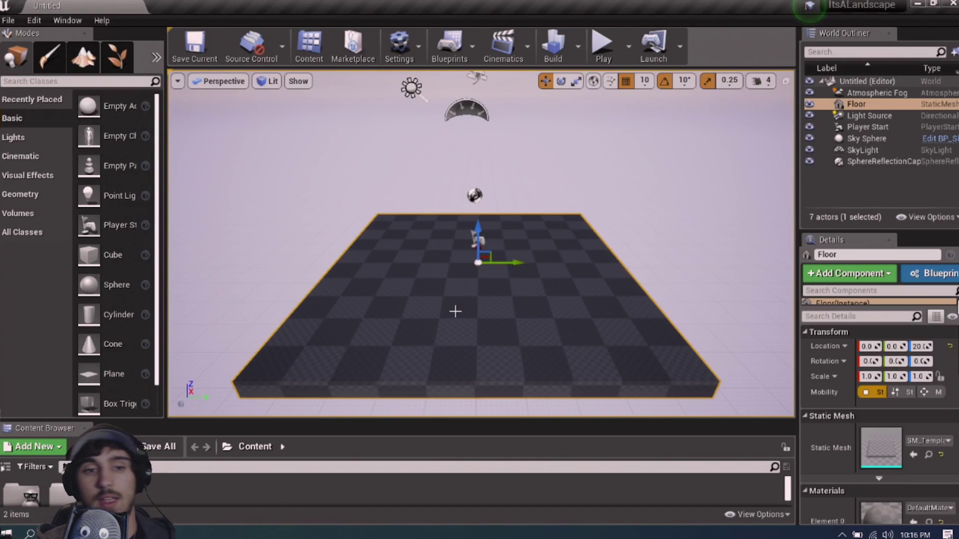
{"action": "key", "text": "Delete"}
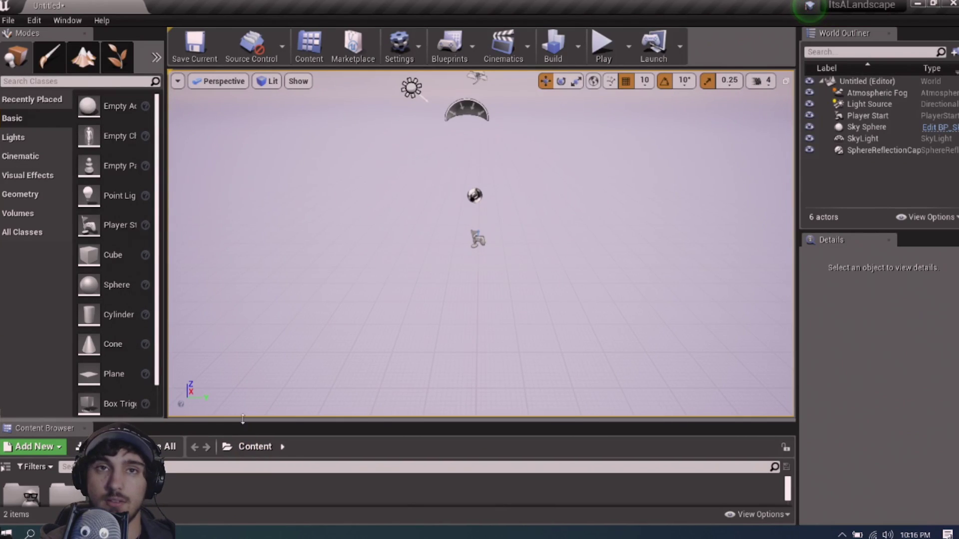
{"action": "left_click_drag", "start_coordinate": [243, 418], "coordinate": [251, 378]}
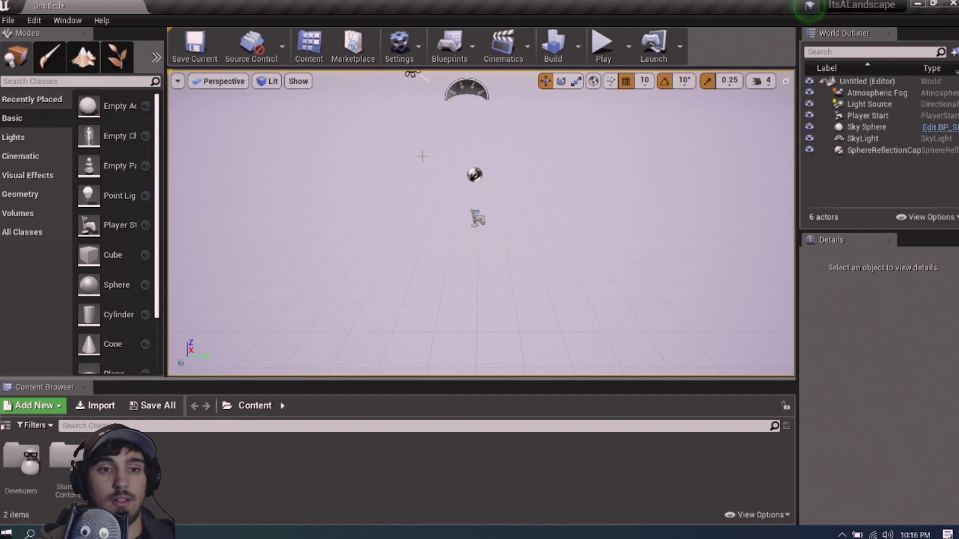
{"action": "right_click_drag", "start_coordinate": [512, 230], "coordinate": [530, 249]}
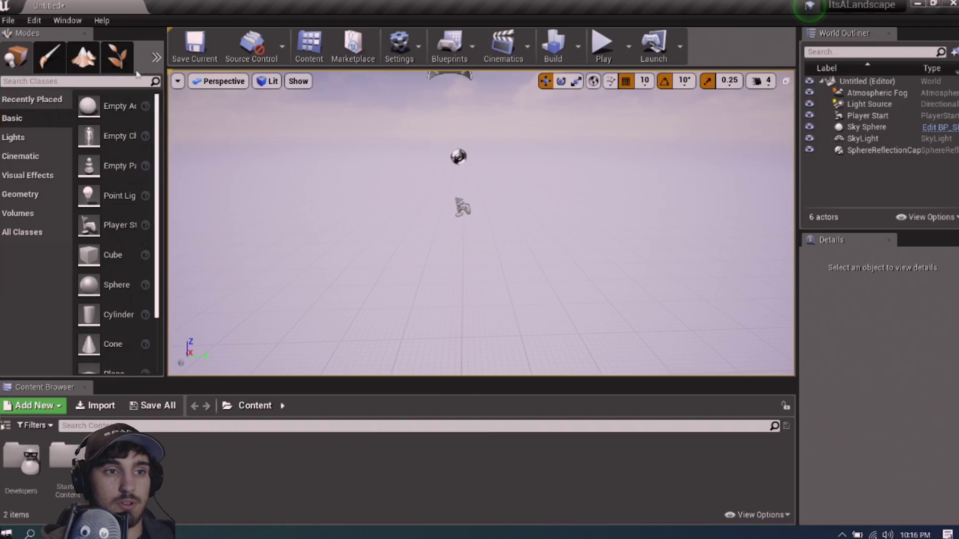
Set up a new landscape from file, using TutHeightMap.r16 as its heightmap
{"action": "left_click", "coordinate": [80, 58]}
{"action": "left_click_drag", "start_coordinate": [166, 220], "coordinate": [256, 221]}
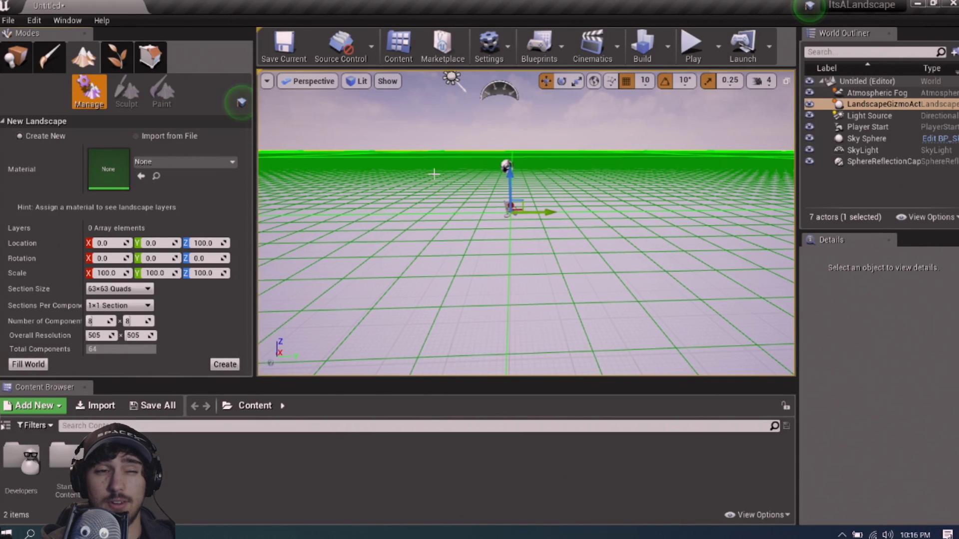
{"action": "left_click", "coordinate": [135, 137]}
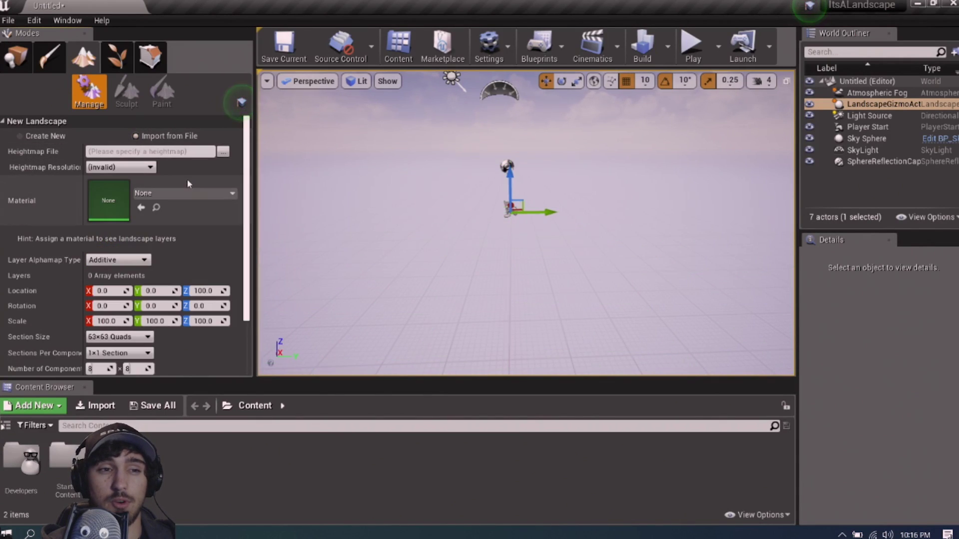
{"action": "left_click", "coordinate": [223, 152]}
{"action": "left_click", "coordinate": [154, 101]}
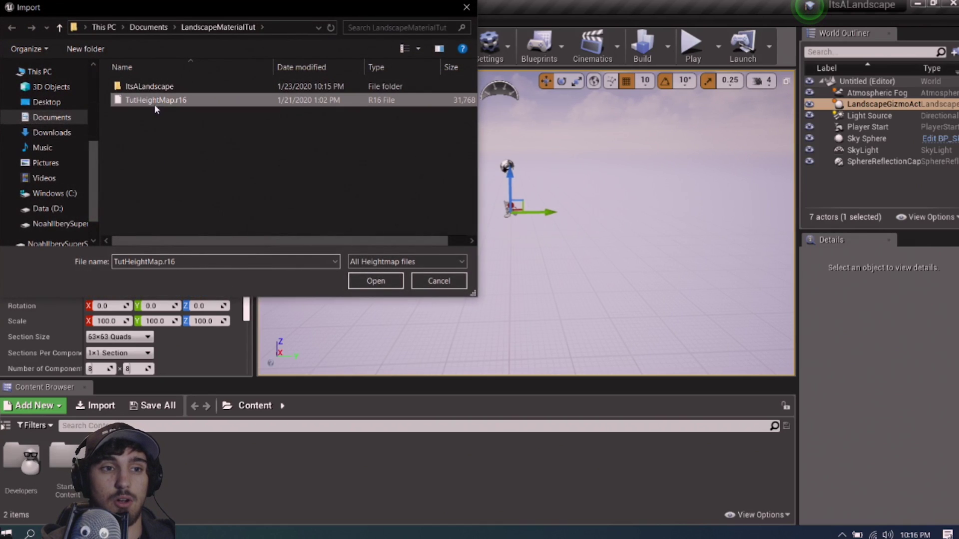
{"action": "left_click", "coordinate": [375, 281]}
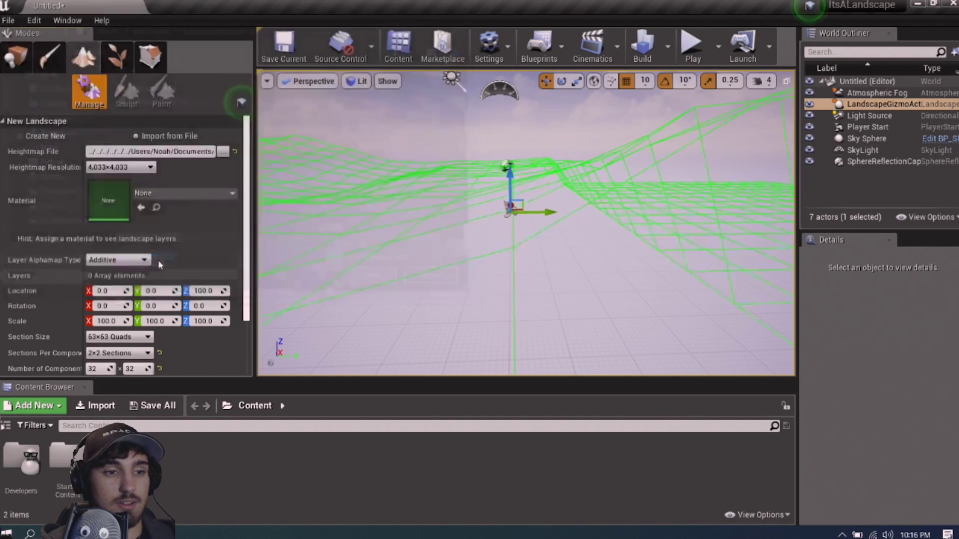
Import the landscape, keeping the settings filled in from the heightmap
{"action": "left_click_drag", "start_coordinate": [247, 244], "coordinate": [259, 264]}
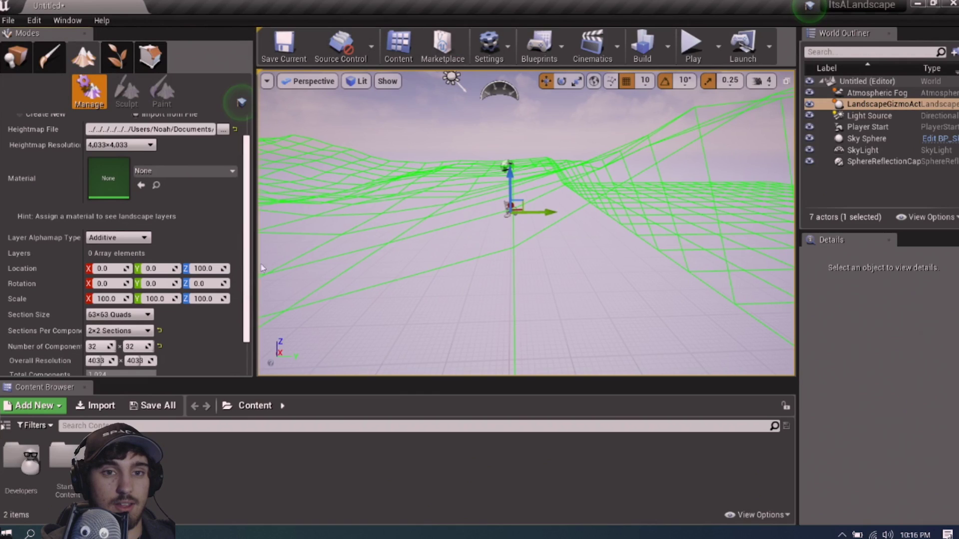
{"action": "mouse_move", "coordinate": [463, 262]}
{"action": "right_mouse_down"}
{"action": "mouse_move", "coordinate": [320, 225]}
{"action": "mouse_move", "coordinate": [280, 255]}
{"action": "mouse_move", "coordinate": [539, 252]}
{"action": "mouse_move", "coordinate": [750, 267]}
{"action": "mouse_move", "coordinate": [480, 263]}
{"action": "right_mouse_up"}
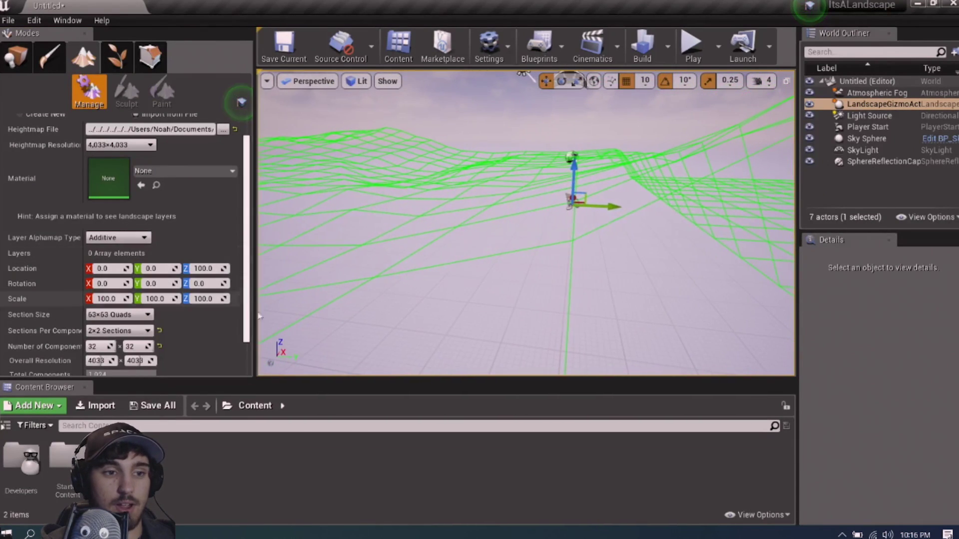
{"action": "scroll", "coordinate": [50, 298], "scroll_direction": "down", "scroll_amount": 1}
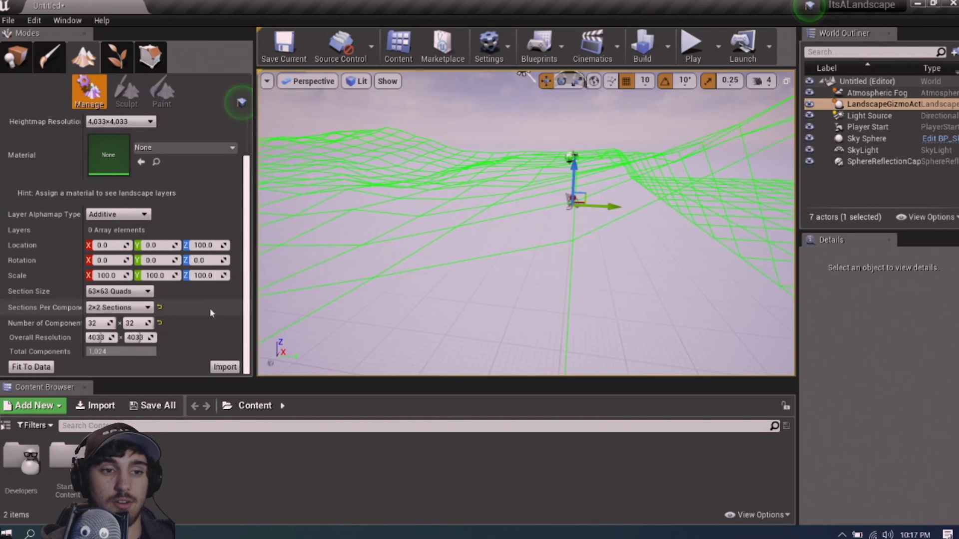
{"action": "left_click", "coordinate": [224, 367]}
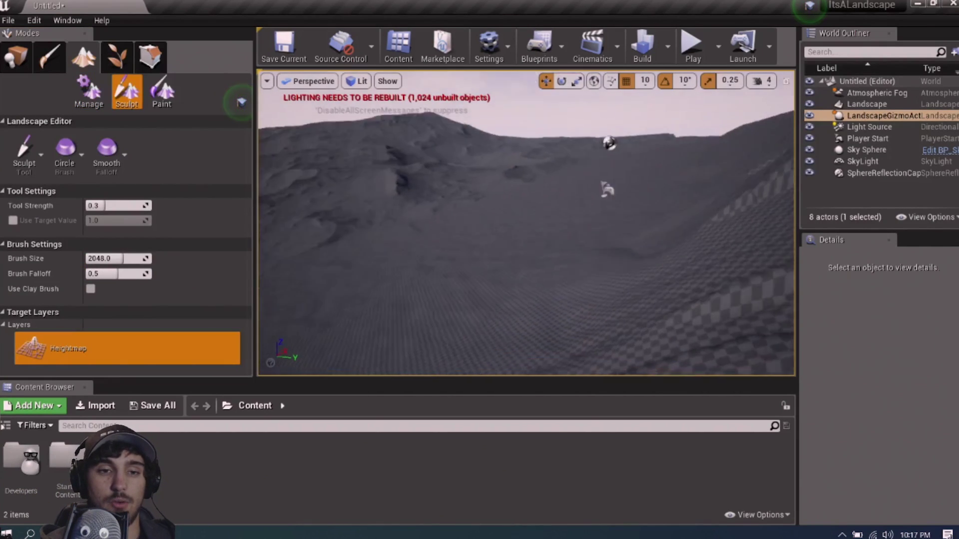
Narrow the landscape tool area to widen the viewport and look over the imported terrain
{"action": "mouse_move", "coordinate": [526, 223]}
{"action": "right_mouse_down"}
{"action": "mouse_move", "coordinate": [589, 170]}
{"action": "mouse_move", "coordinate": [639, 175]}
{"action": "mouse_move", "coordinate": [664, 230]}
{"action": "mouse_move", "coordinate": [759, 240]}
{"action": "mouse_move", "coordinate": [765, 210]}
{"action": "mouse_move", "coordinate": [774, 259]}
{"action": "mouse_move", "coordinate": [794, 180]}
{"action": "mouse_move", "coordinate": [524, 225]}
{"action": "right_mouse_up"}
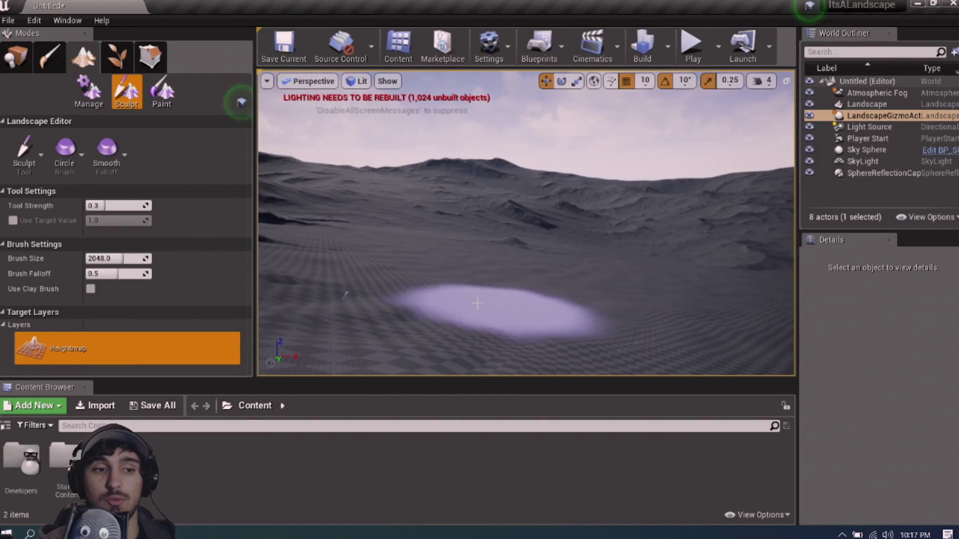
{"action": "left_click_drag", "start_coordinate": [258, 274], "coordinate": [151, 274]}
{"action": "mouse_move", "coordinate": [499, 283]}
{"action": "right_mouse_down"}
{"action": "mouse_move", "coordinate": [515, 320]}
{"action": "mouse_move", "coordinate": [535, 312]}
{"action": "mouse_move", "coordinate": [555, 283]}
{"action": "right_mouse_up"}
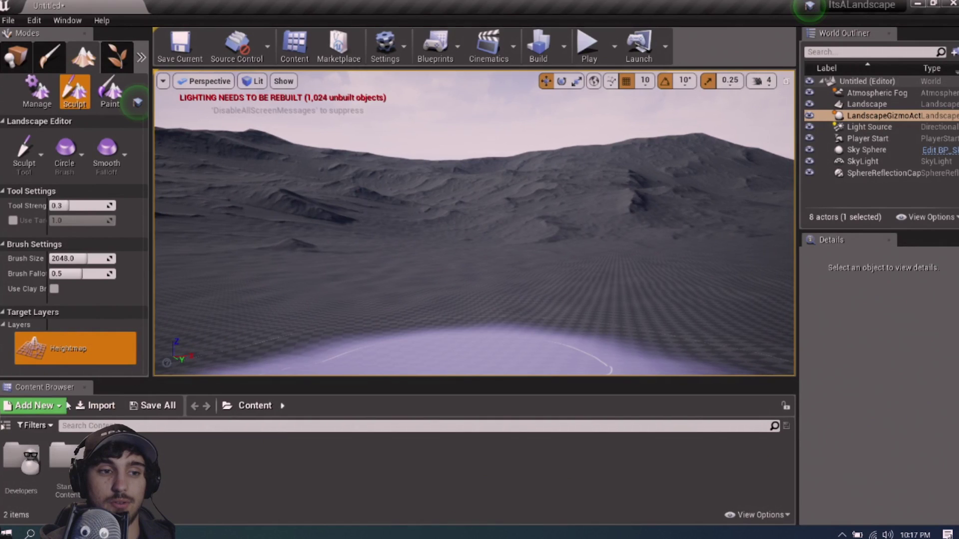
Create a material named M_LandscapeAutoMaterial in the Content folder and make a material instance from it
{"action": "right_click", "coordinate": [405, 465]}
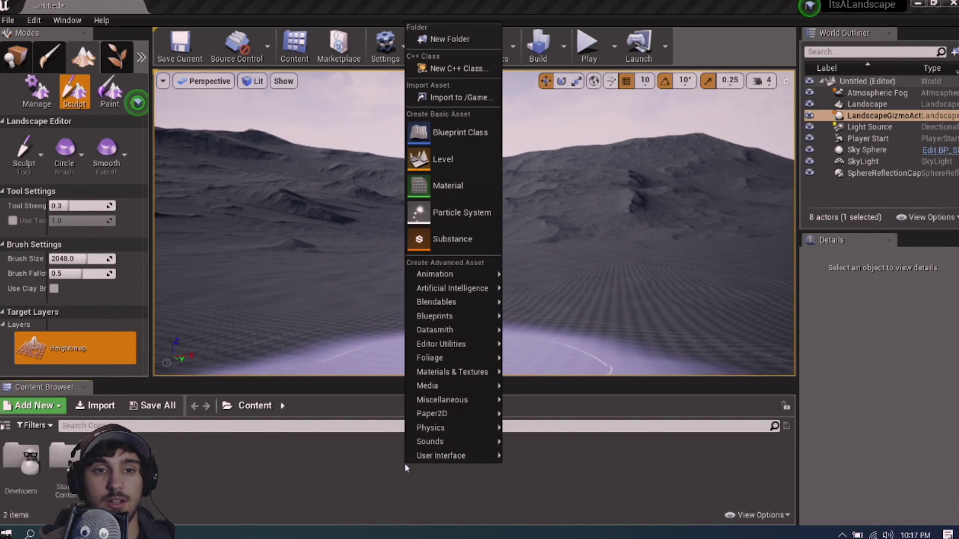
{"action": "left_click", "coordinate": [477, 197]}
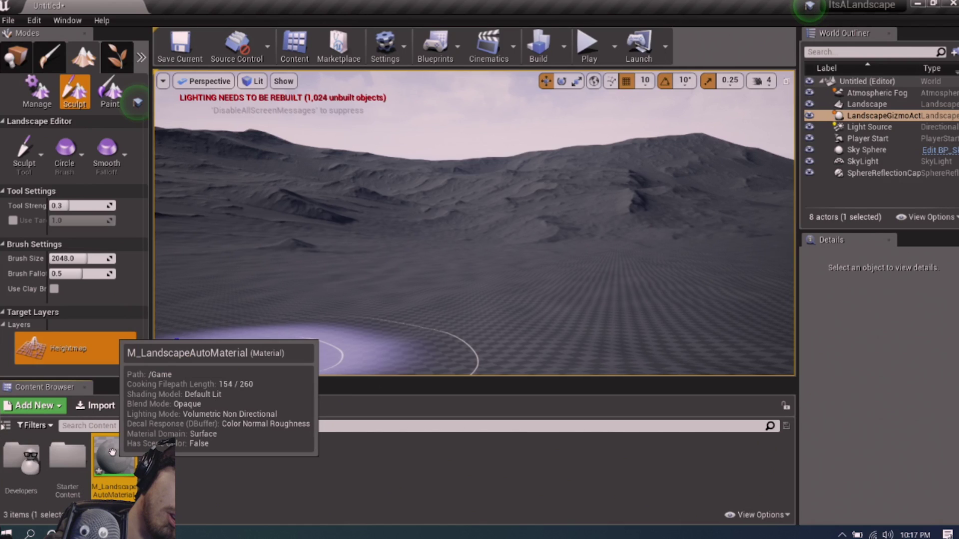
{"action": "right_click", "coordinate": [112, 452]}
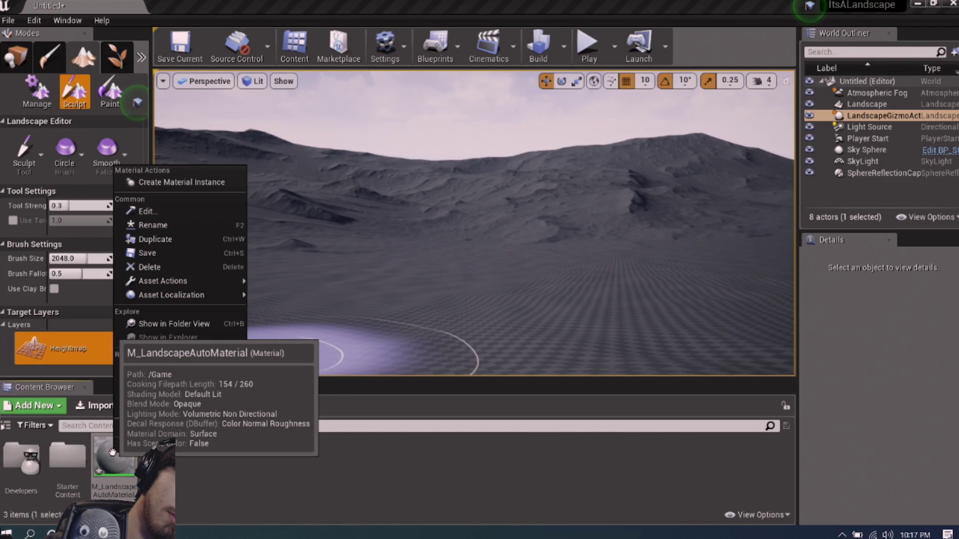
{"action": "left_click", "coordinate": [151, 183]}
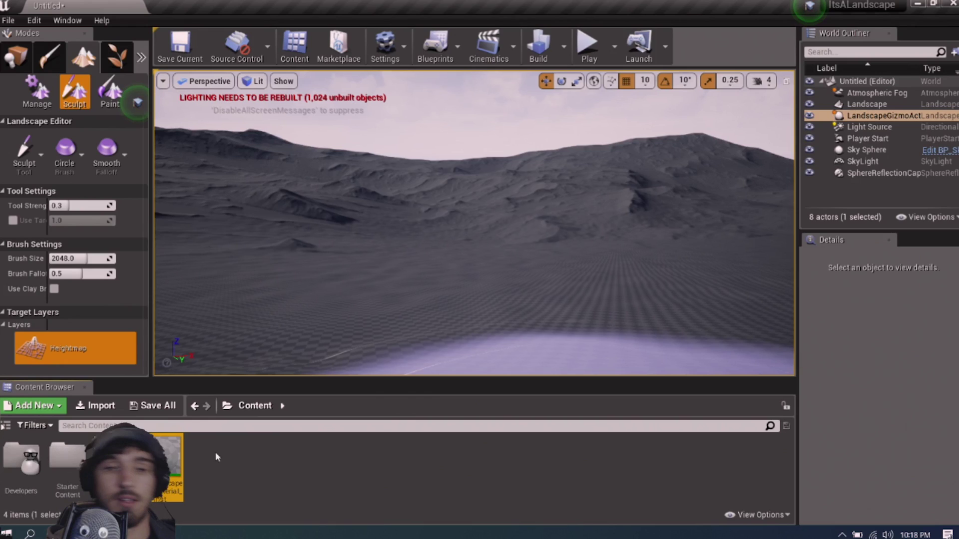
Assign the landscape auto material as the Landscape Material of the terrain, widening the details area, and look over the terrain
{"action": "left_click", "coordinate": [17, 56]}
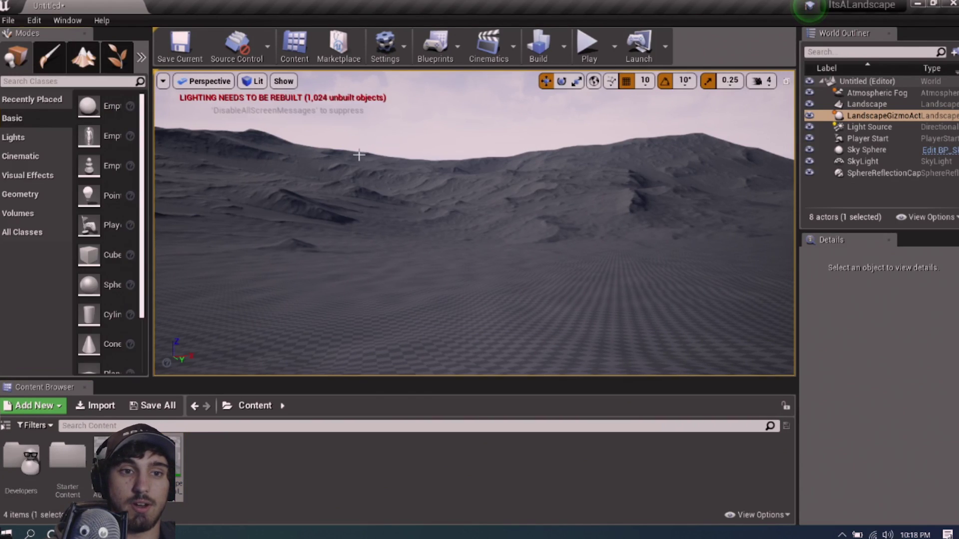
{"action": "left_click", "coordinate": [397, 190]}
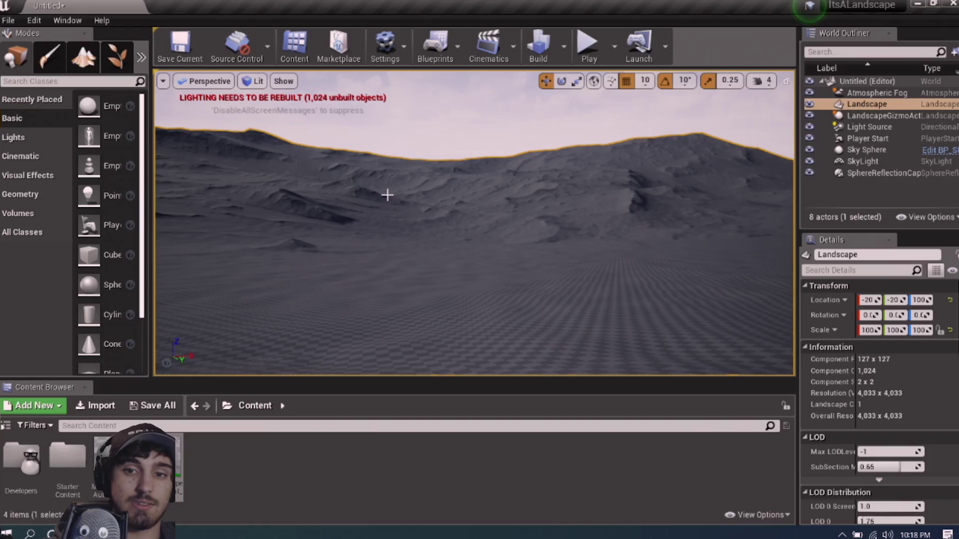
{"action": "scroll", "coordinate": [920, 460], "scroll_direction": "down", "scroll_amount": 10}
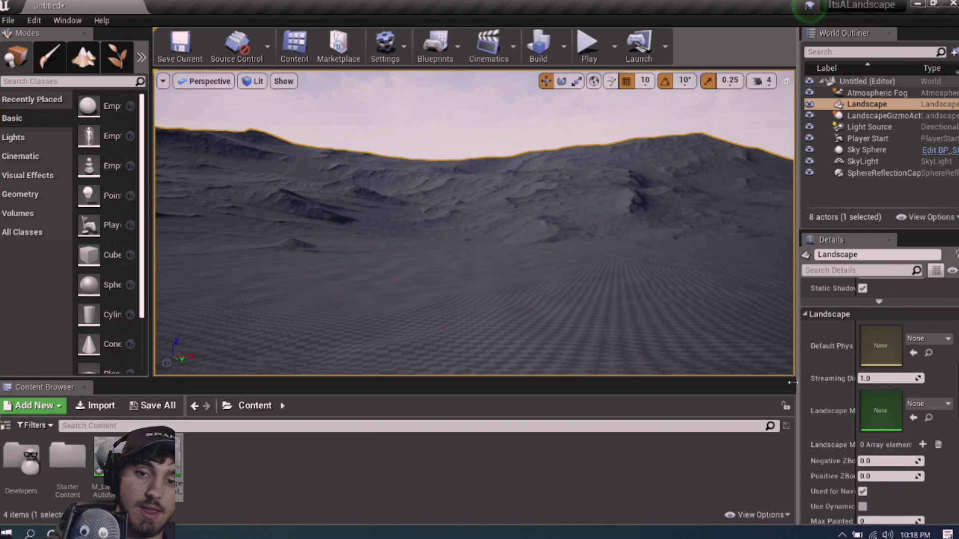
{"action": "left_click_drag", "start_coordinate": [798, 382], "coordinate": [730, 378]}
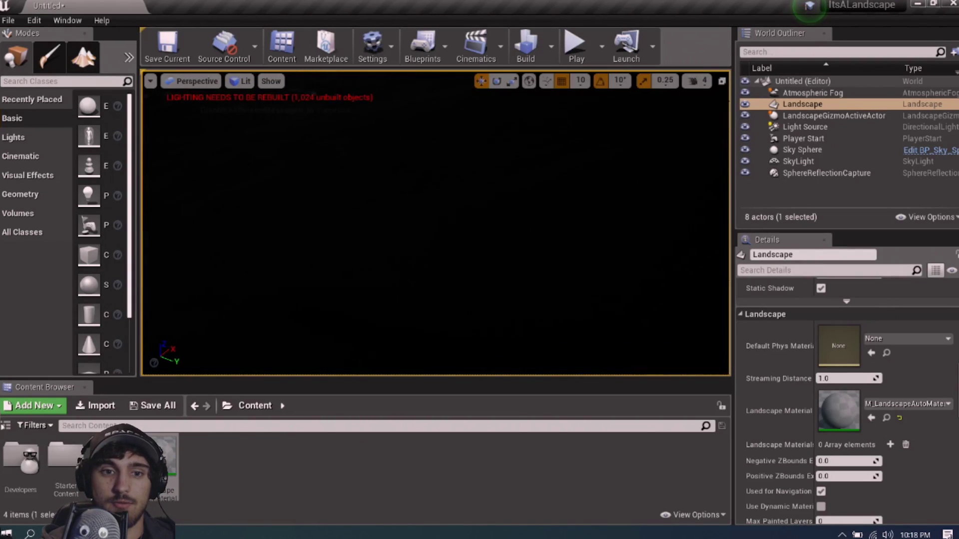
{"action": "right_click_drag", "start_coordinate": [436, 222], "coordinate": [346, 322]}
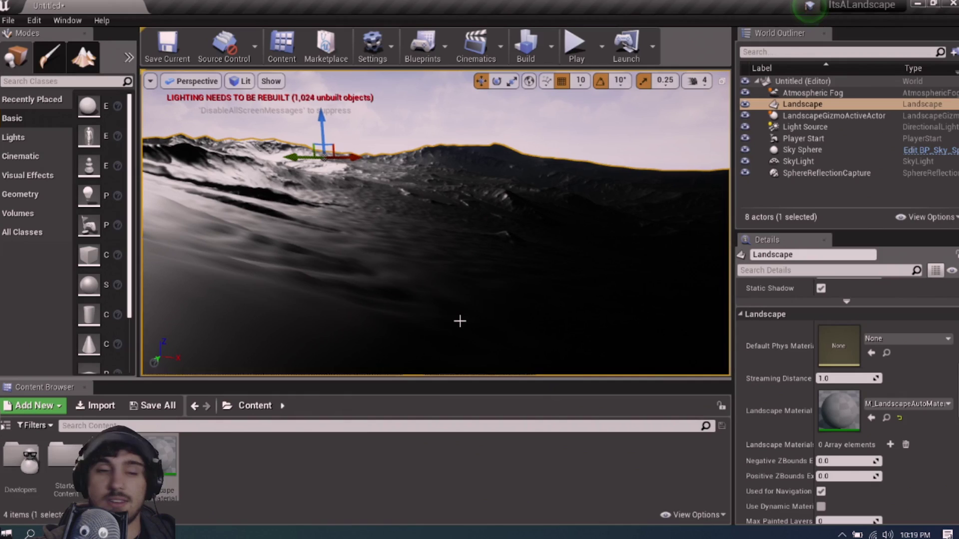
Create a material function named Grass in the Content folder
{"action": "left_click", "coordinate": [258, 481]}
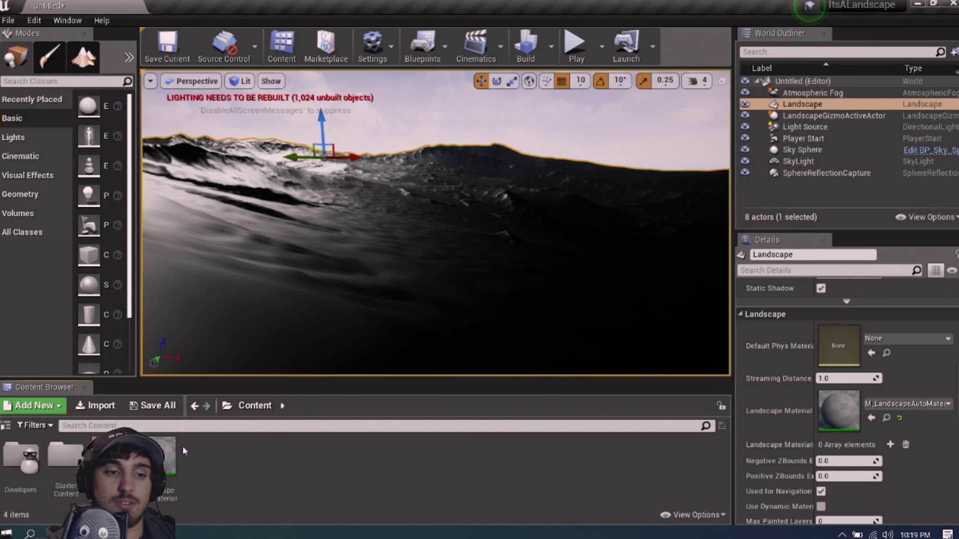
{"action": "right_click", "coordinate": [207, 463]}
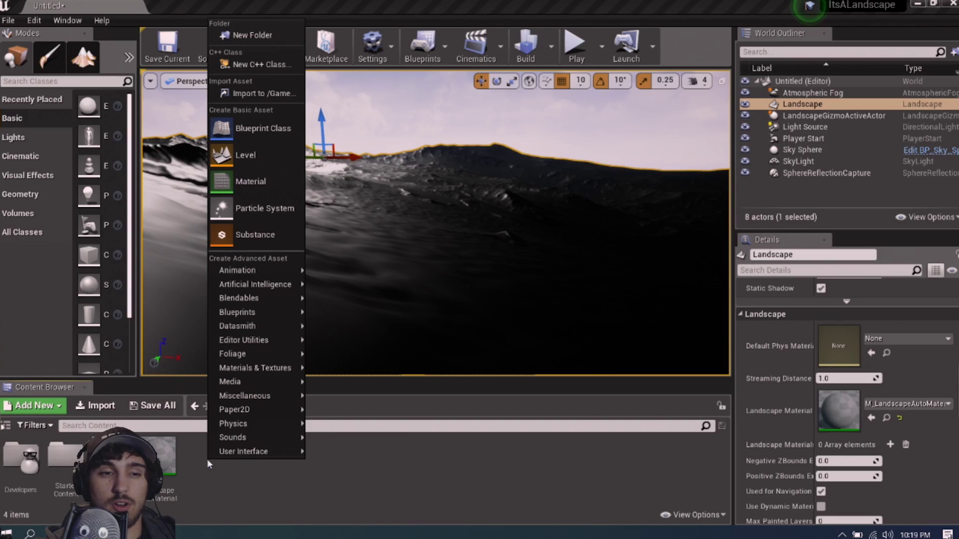
{"action": "mouse_move", "coordinate": [229, 451]}
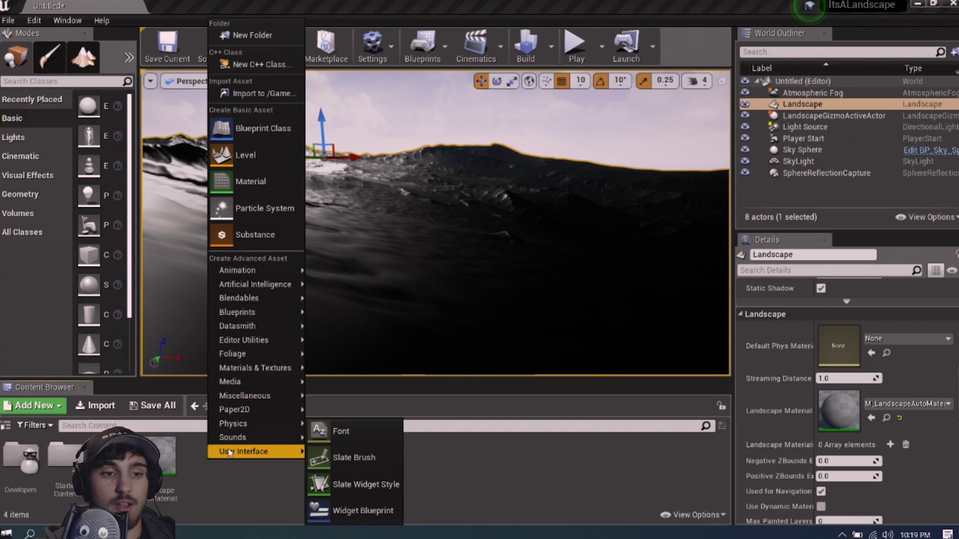
{"action": "mouse_move", "coordinate": [253, 357]}
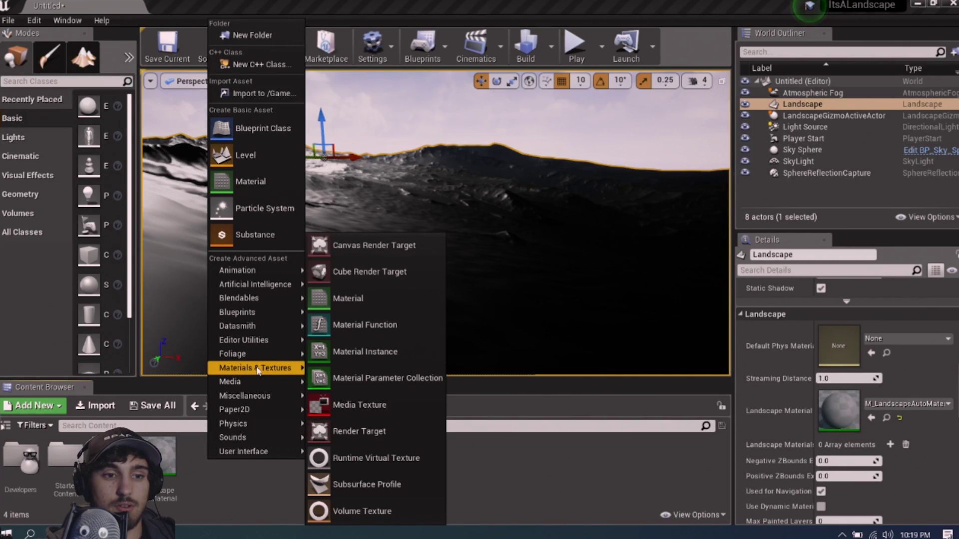
{"action": "left_click", "coordinate": [402, 336]}
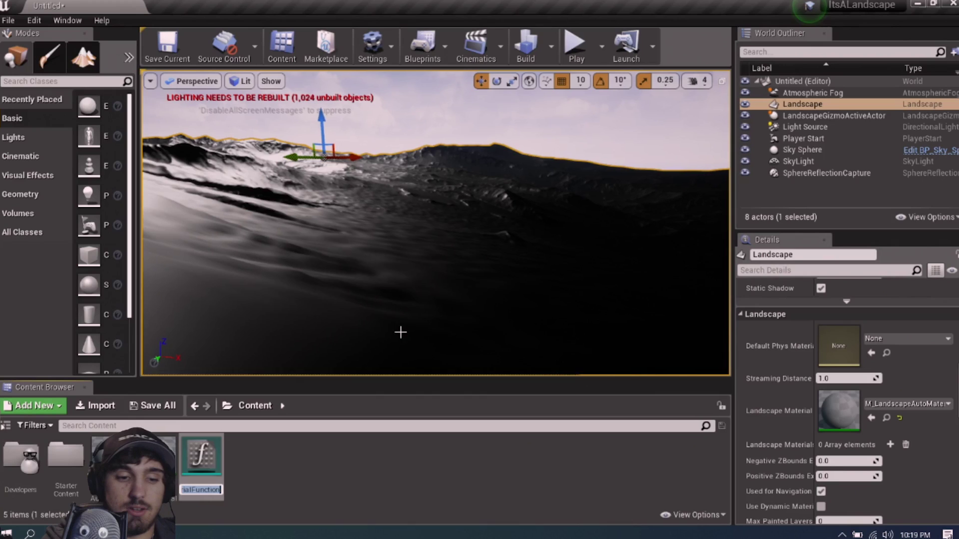
{"action": "type", "text": "Grass"}
{"action": "key", "text": "Return"}
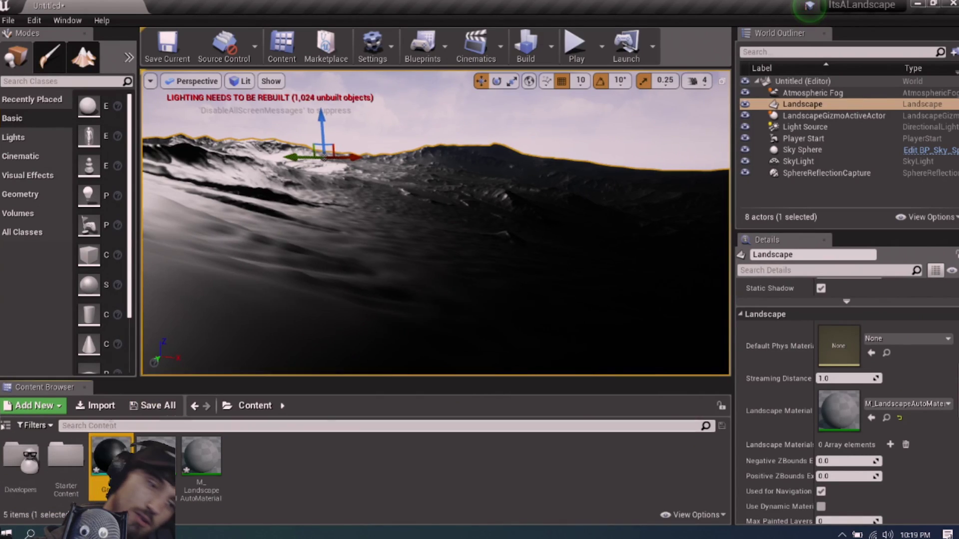
Duplicate the Grass material function as Dirt, and duplicate Dirt as Stone
{"action": "right_click", "coordinate": [113, 458]}
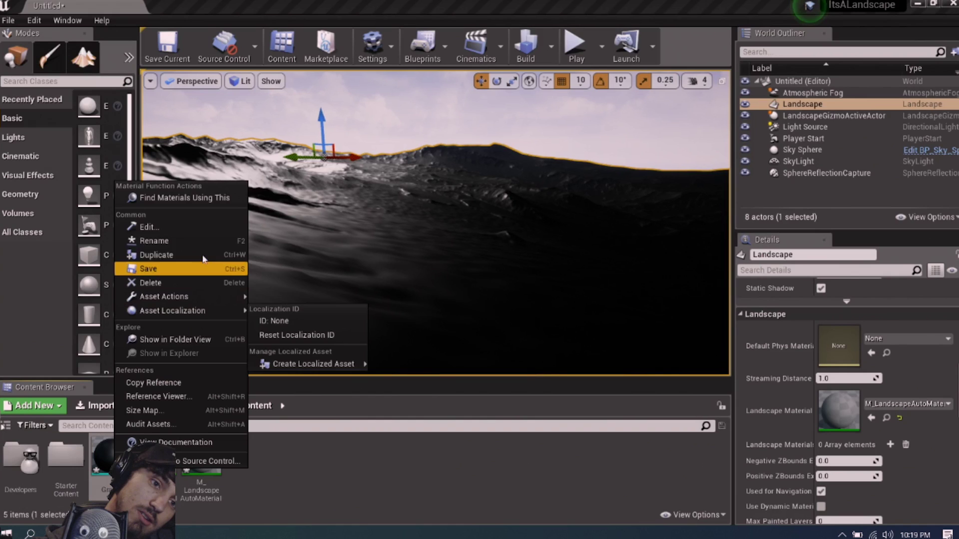
{"action": "left_click", "coordinate": [177, 255]}
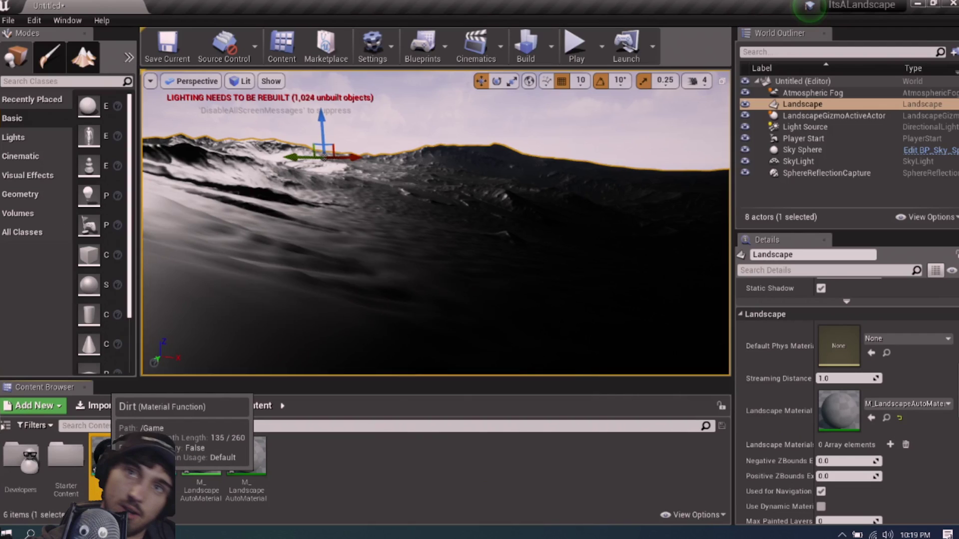
{"action": "right_click", "coordinate": [104, 466]}
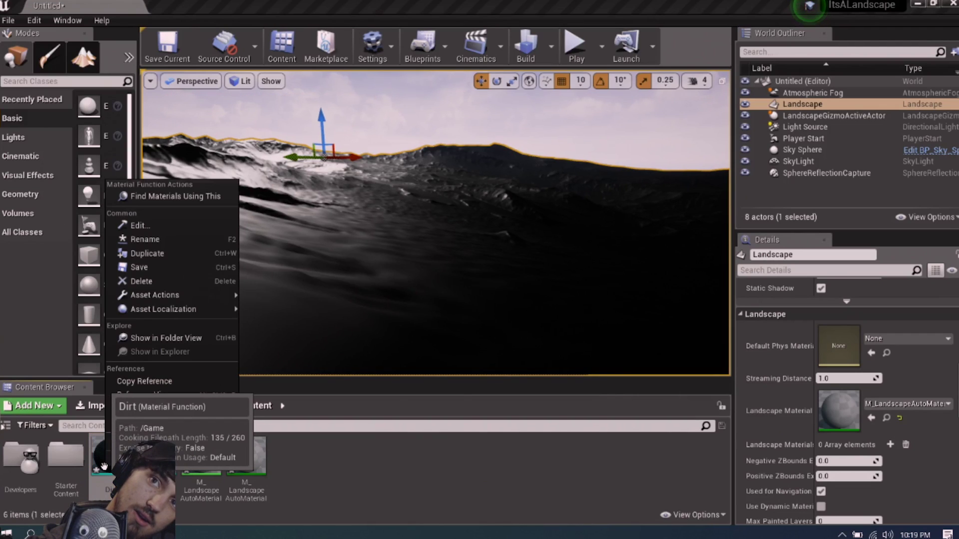
{"action": "left_click", "coordinate": [157, 250]}
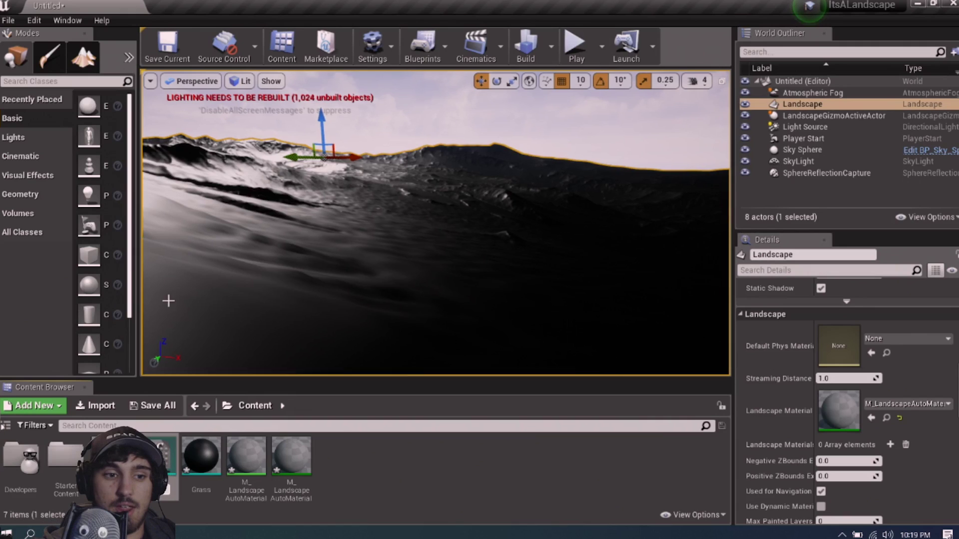
{"action": "key", "text": "Return"}
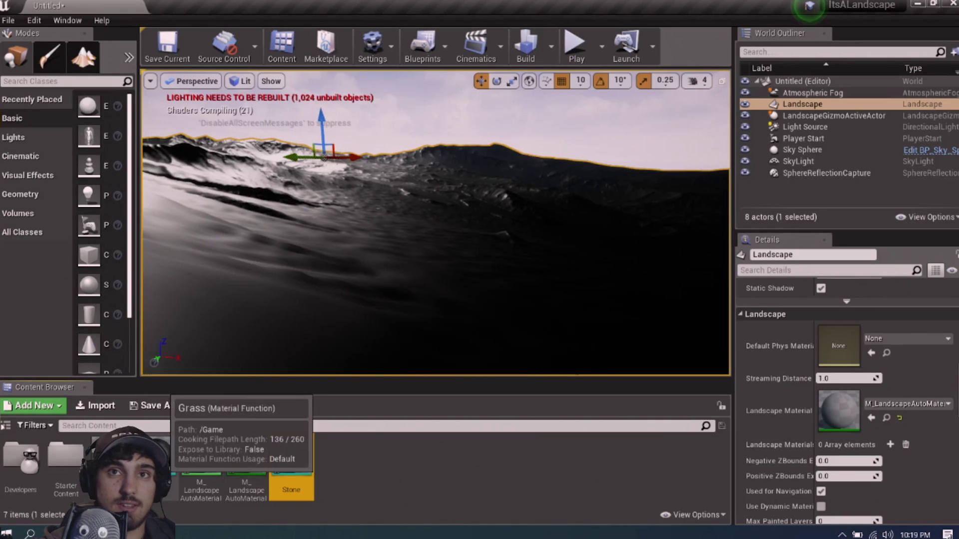
Open the Stone, Grass and Dirt material functions and M_LandscapeAutoMaterial together in a restored material editor window
{"action": "double_click", "coordinate": [311, 460]}
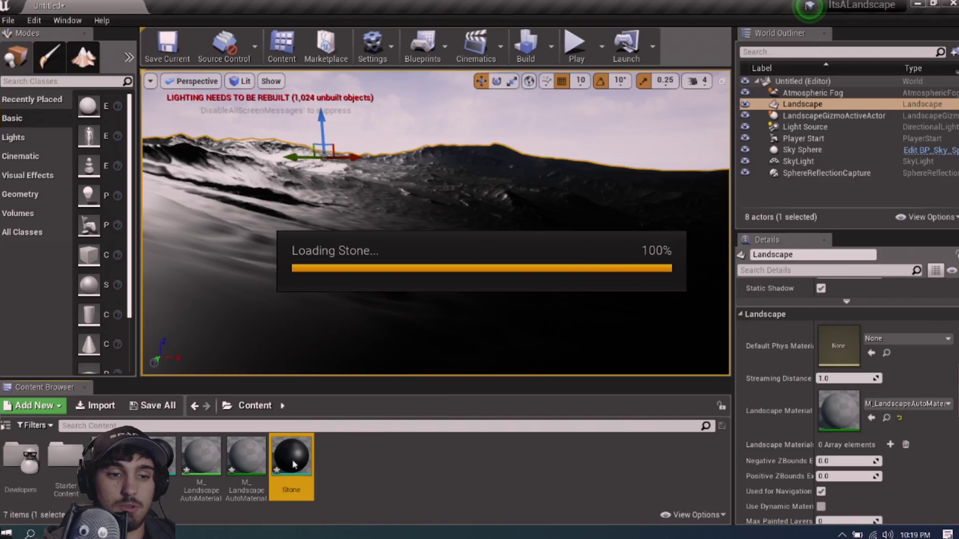
{"action": "left_click", "coordinate": [933, 4]}
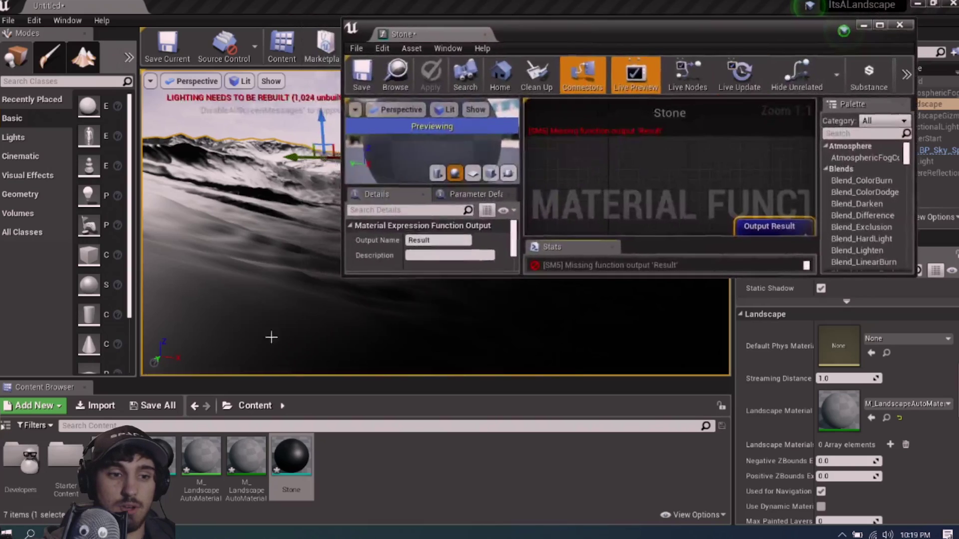
{"action": "double_click", "coordinate": [160, 459]}
{"action": "double_click", "coordinate": [120, 460]}
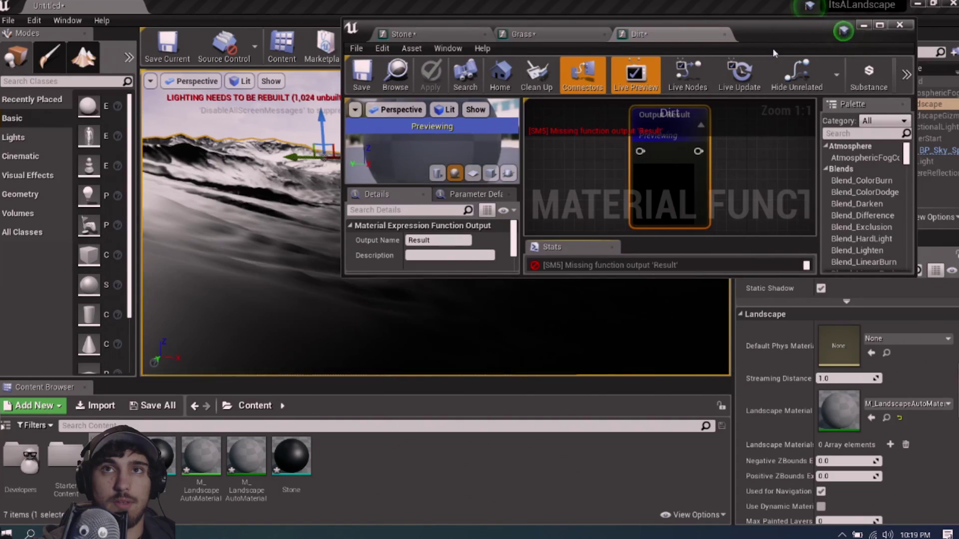
{"action": "double_click", "coordinate": [200, 457]}
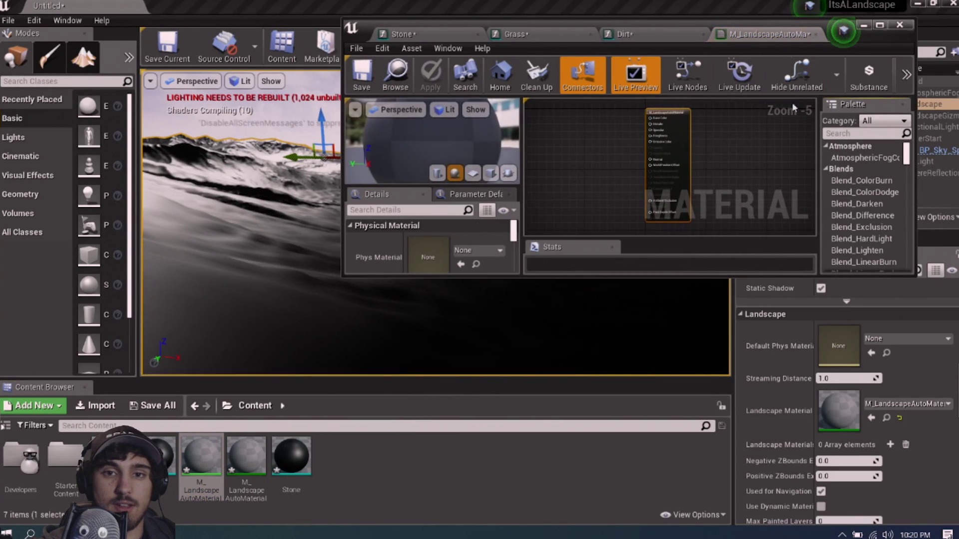
Bring up the Stone function's graph in a taller material editor window moved clear of the Content Browser assets
{"action": "left_click_drag", "start_coordinate": [760, 275], "coordinate": [760, 477]}
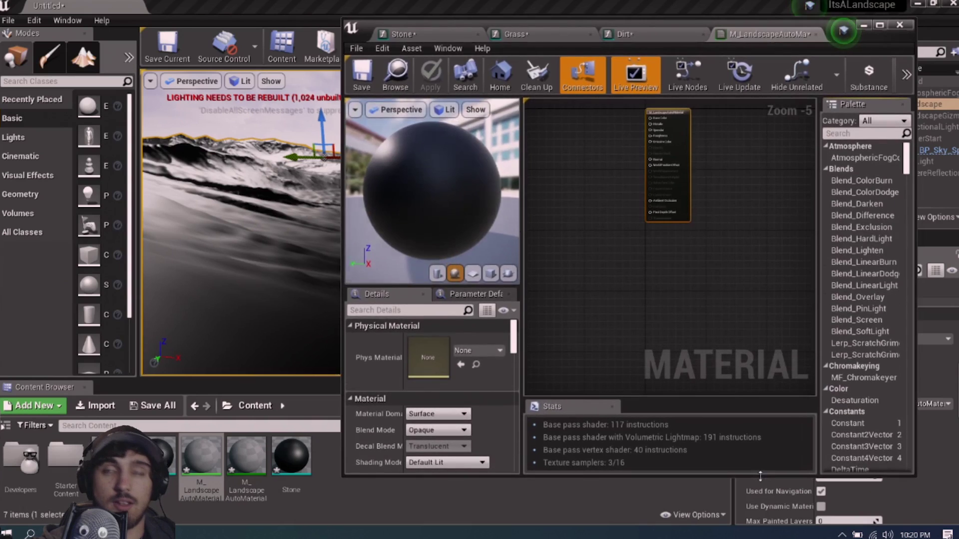
{"action": "left_click", "coordinate": [421, 36]}
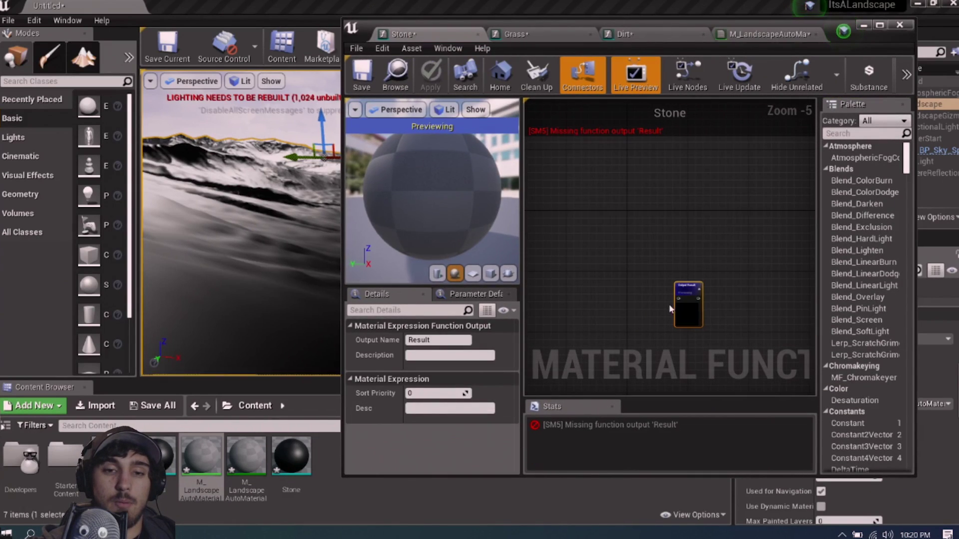
{"action": "right_click_drag", "start_coordinate": [654, 283], "coordinate": [697, 243]}
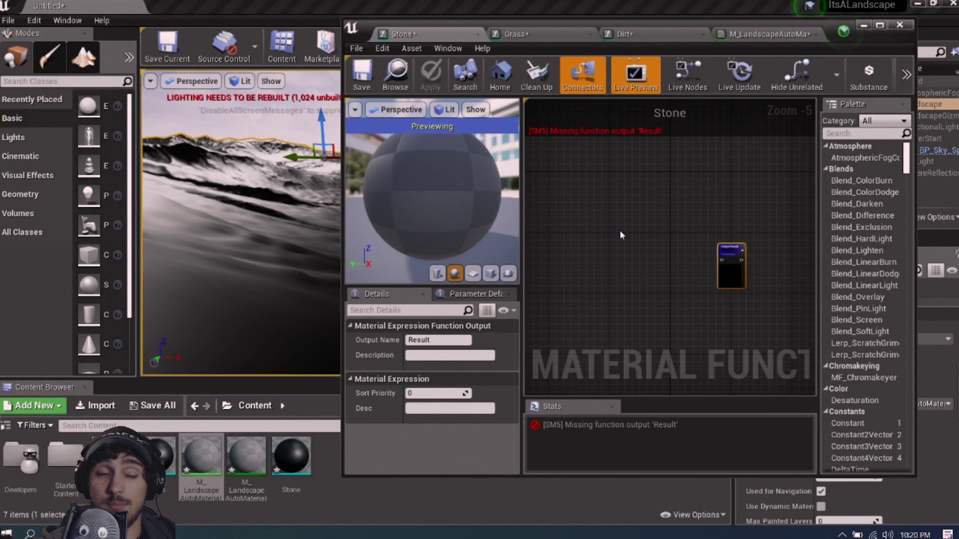
{"action": "left_click_drag", "start_coordinate": [645, 25], "coordinate": [699, 8]}
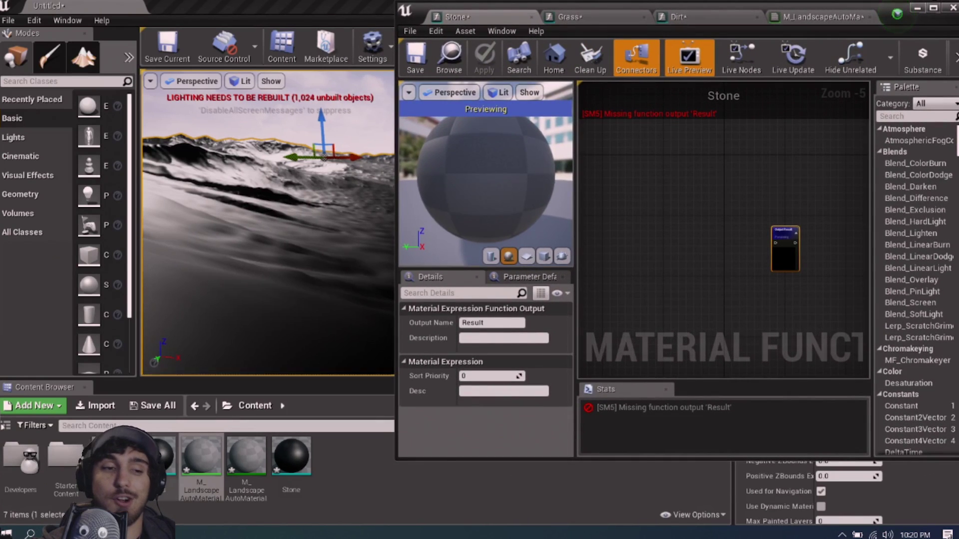
Open the StarterContent Materials folder and enlarge the Content Browser to show the ground and rock materials
{"action": "double_click", "coordinate": [57, 464]}
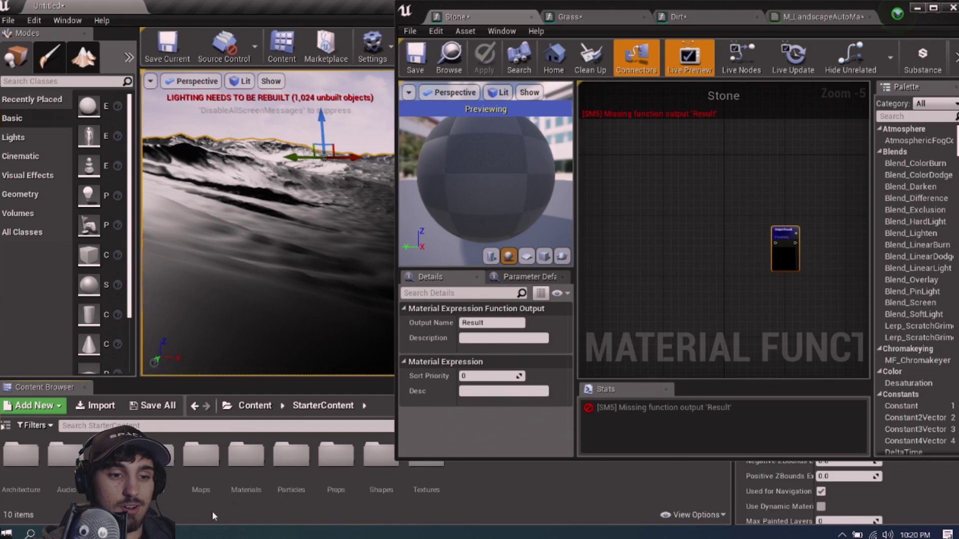
{"action": "double_click", "coordinate": [246, 456]}
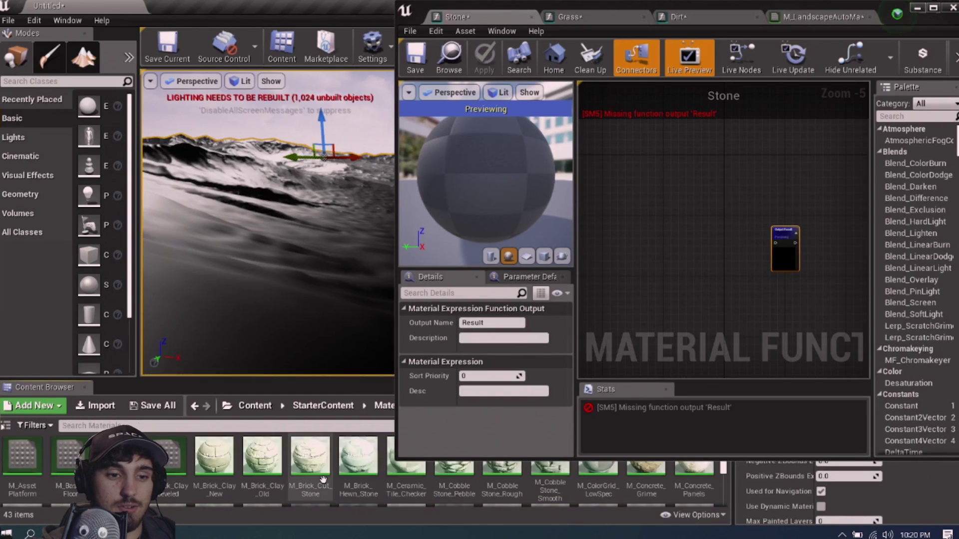
{"action": "scroll", "coordinate": [388, 499], "scroll_direction": "down", "scroll_amount": 3}
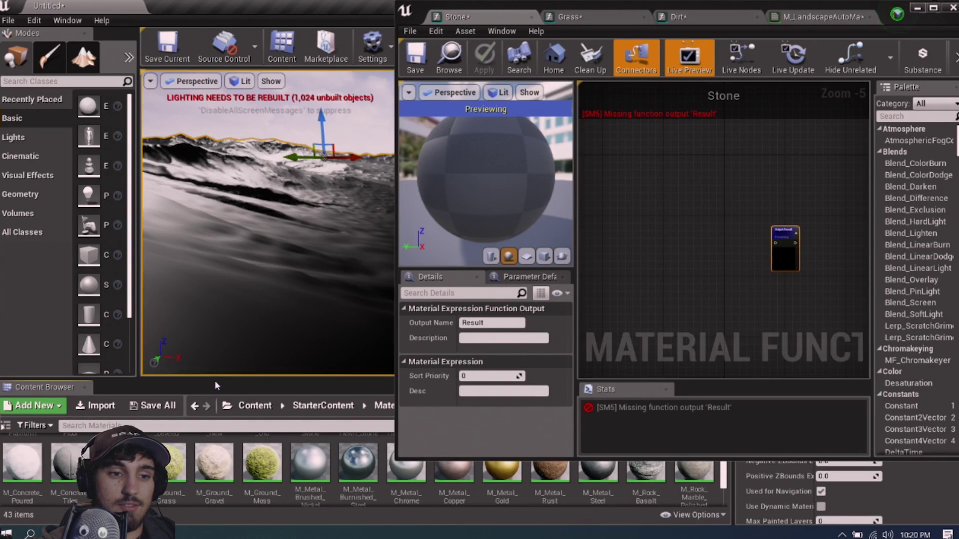
{"action": "left_click_drag", "start_coordinate": [215, 377], "coordinate": [216, 294]}
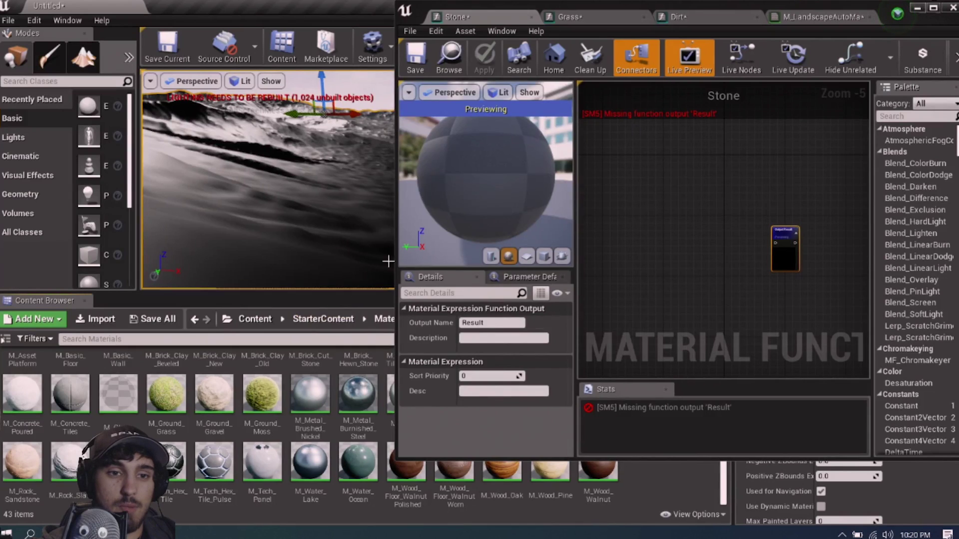
Resize the material editor window so the Stone graph and the starter materials can be used side by side
{"action": "left_click_drag", "start_coordinate": [394, 458], "coordinate": [550, 310]}
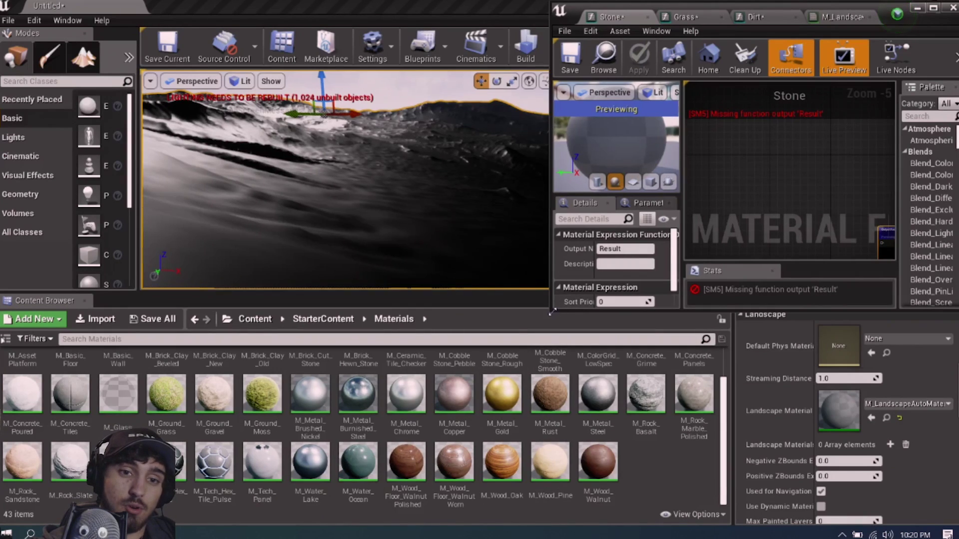
{"action": "left_click_drag", "start_coordinate": [552, 309], "coordinate": [455, 355]}
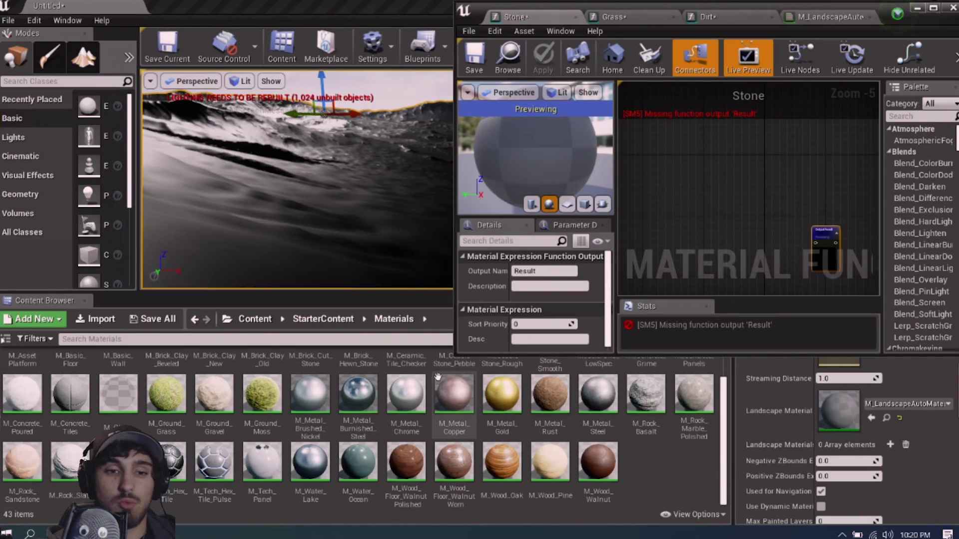
{"action": "left_click_drag", "start_coordinate": [462, 383], "coordinate": [437, 510]}
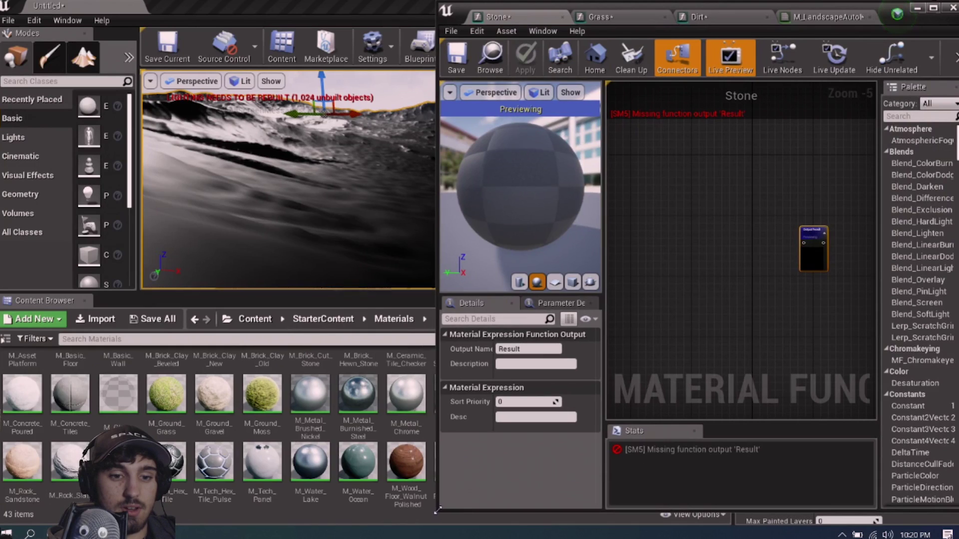
Open the starter materials M_Rock_Basalt, M_Ground_Grass and M_Ground_Gravel in the material editor
{"action": "left_click_drag", "start_coordinate": [435, 511], "coordinate": [465, 312]}
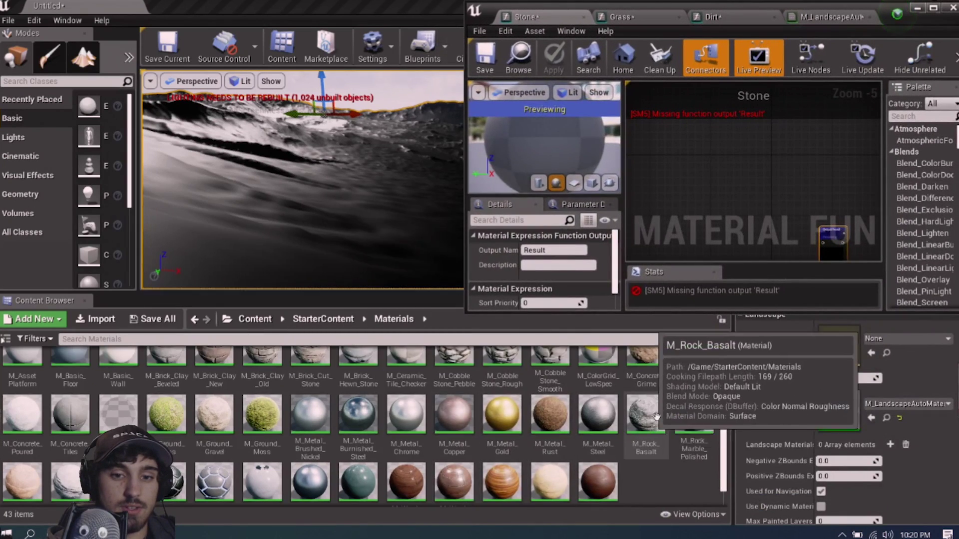
{"action": "double_click", "coordinate": [646, 418]}
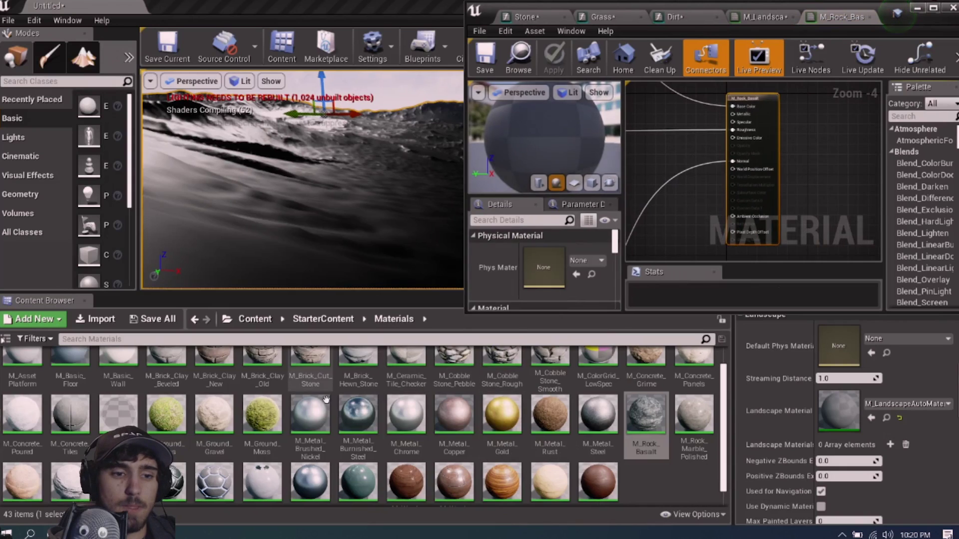
{"action": "double_click", "coordinate": [172, 410]}
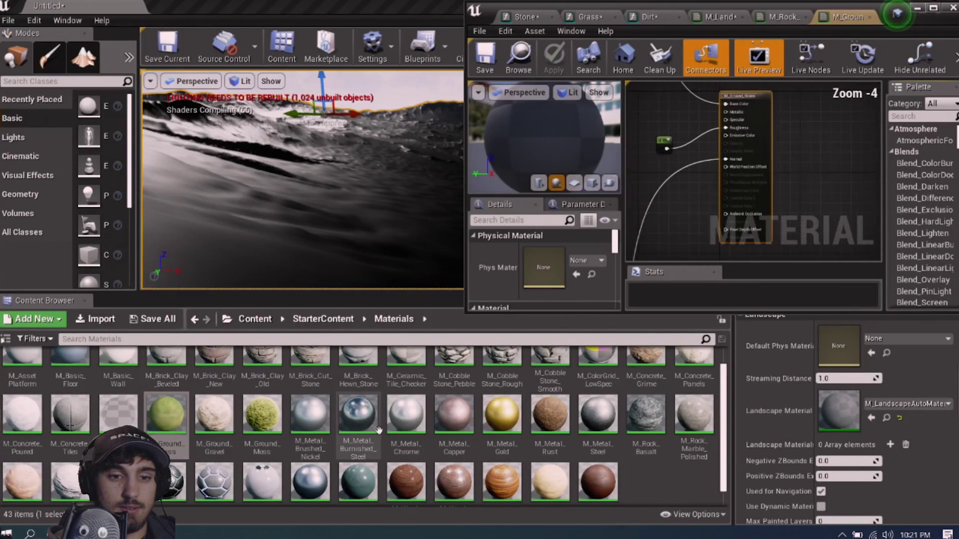
{"action": "scroll", "coordinate": [646, 480], "scroll_direction": "down", "scroll_amount": 1}
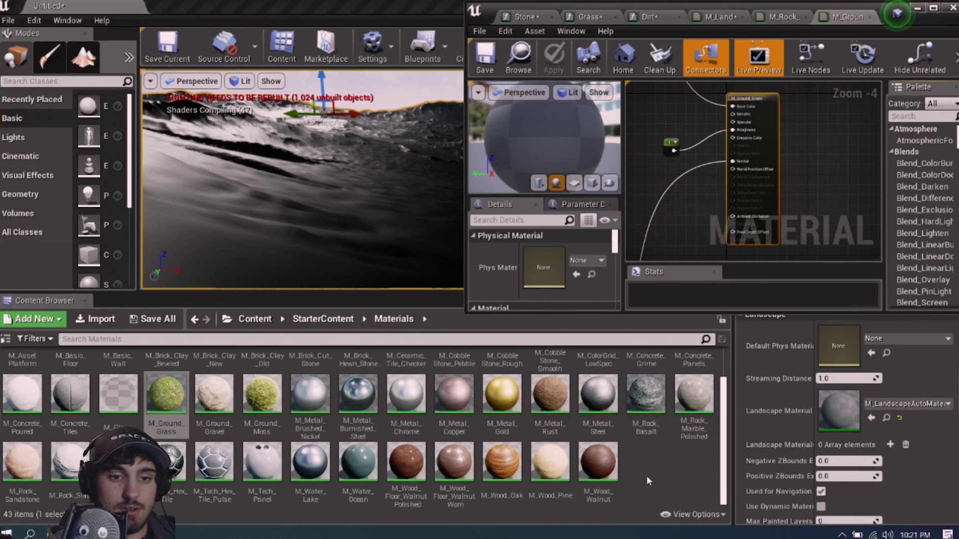
{"action": "scroll", "coordinate": [647, 476], "scroll_direction": "up", "scroll_amount": 2}
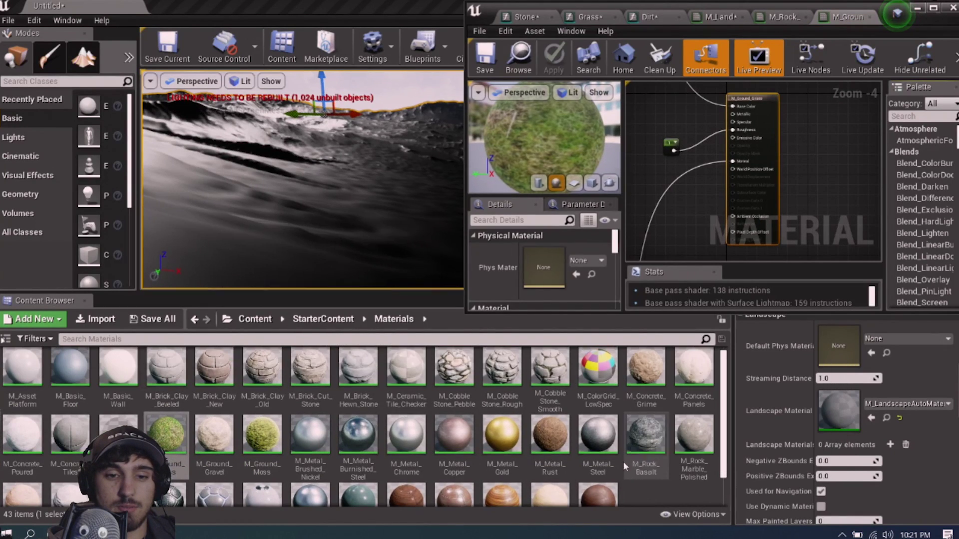
{"action": "double_click", "coordinate": [212, 435]}
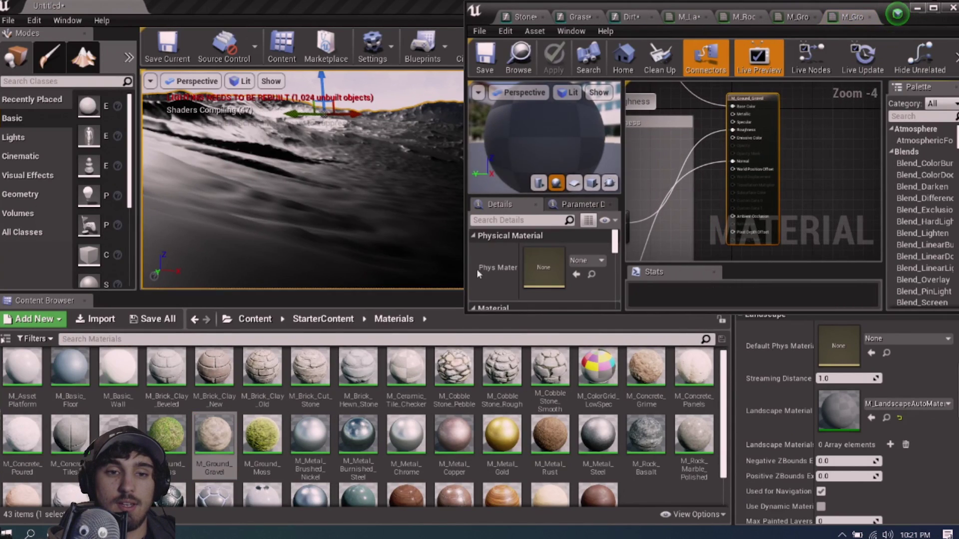
Maximize the material editor and copy all M_Ground_Gravel graph nodes except the main material node
{"action": "left_click_drag", "start_coordinate": [463, 315], "coordinate": [352, 443]}
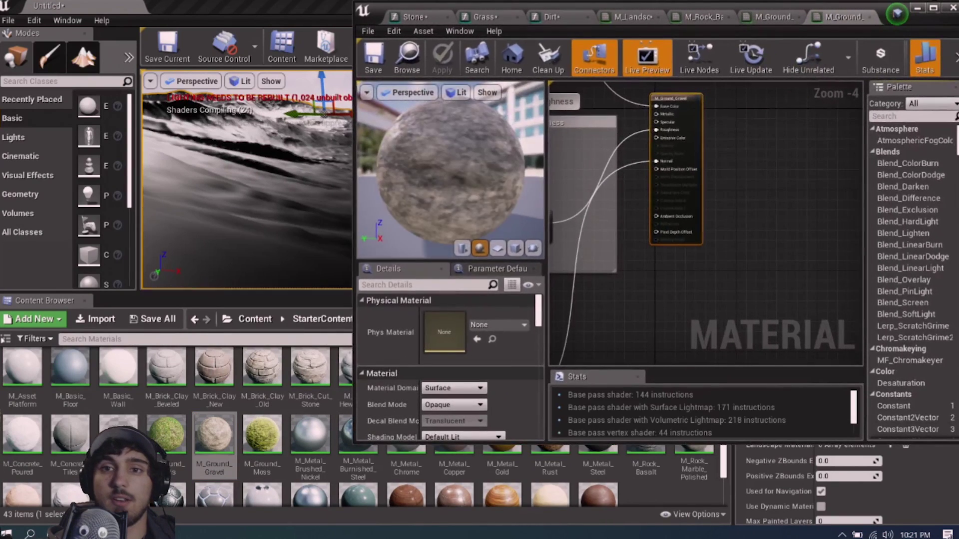
{"action": "left_click", "coordinate": [932, 10]}
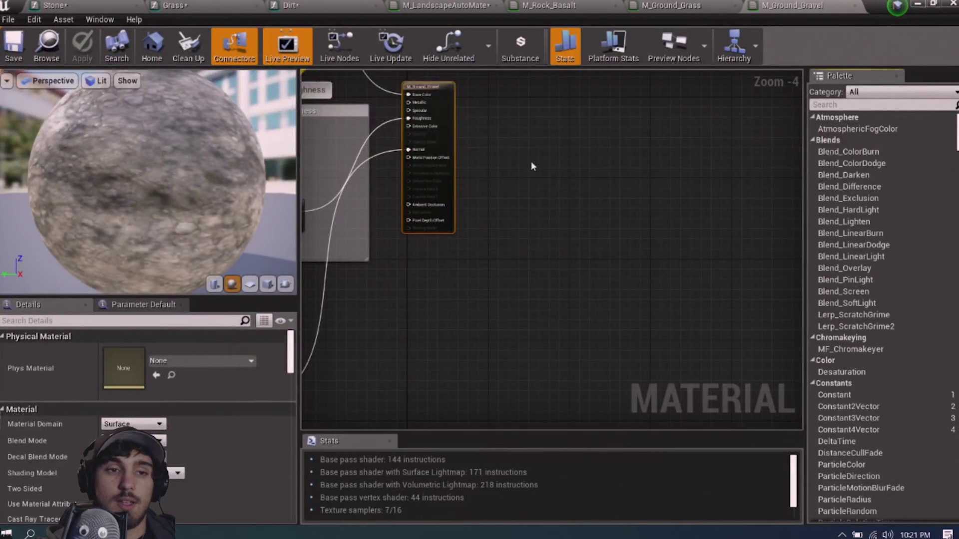
{"action": "scroll", "coordinate": [499, 200], "scroll_direction": "down", "scroll_amount": 6}
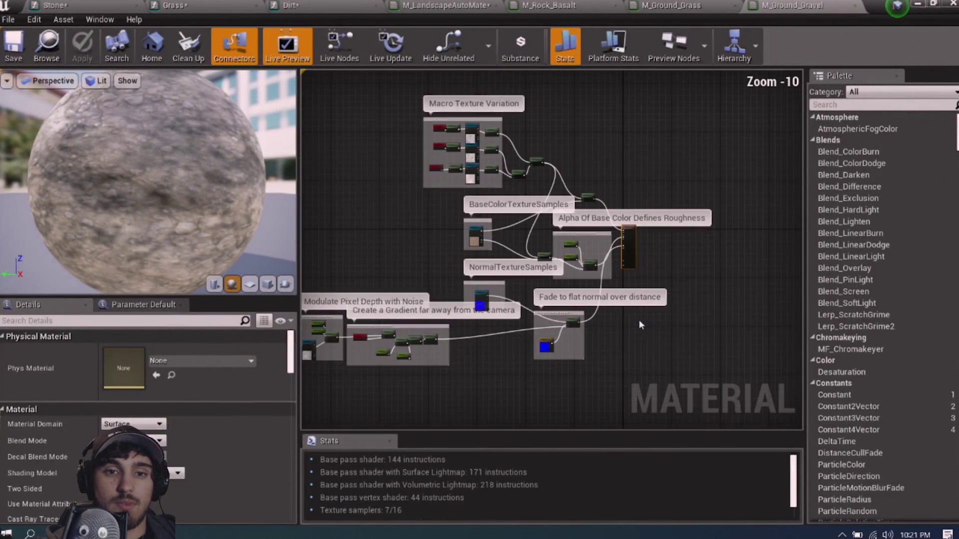
{"action": "right_click_drag", "start_coordinate": [656, 339], "coordinate": [706, 345]}
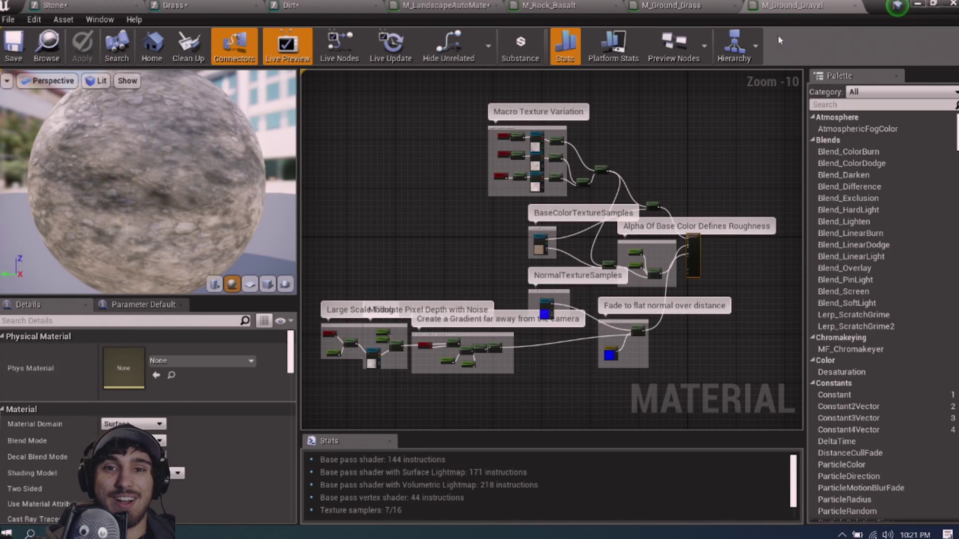
{"action": "scroll", "coordinate": [630, 243], "scroll_direction": "down", "scroll_amount": 2}
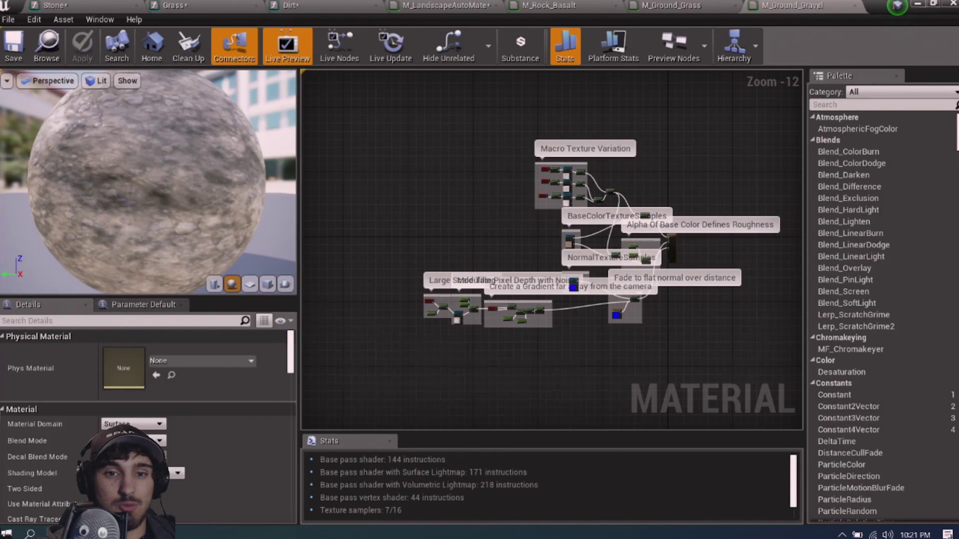
{"action": "right_click_drag", "start_coordinate": [630, 242], "coordinate": [592, 234]}
{"action": "left_click_drag", "start_coordinate": [334, 90], "coordinate": [436, 210]}
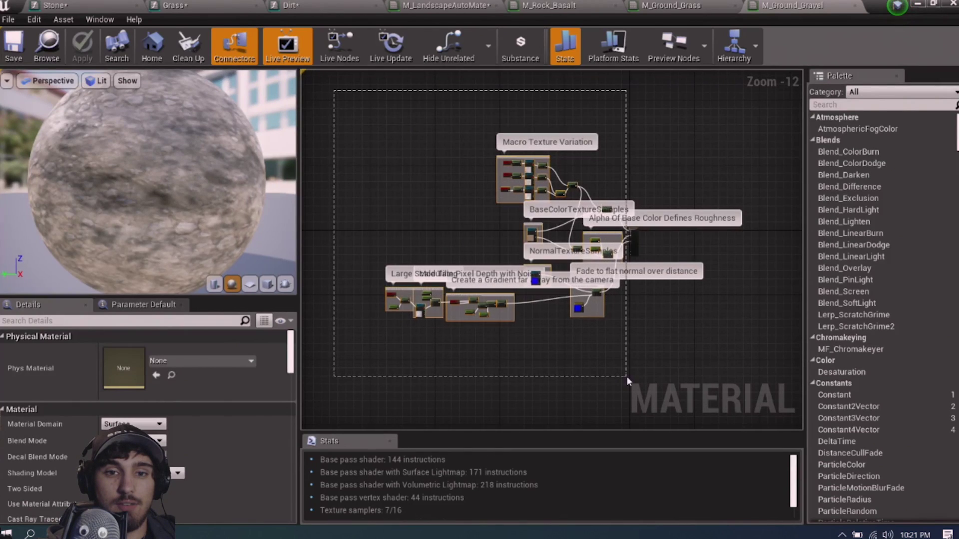
{"action": "left_click_drag", "start_coordinate": [626, 376], "coordinate": [626, 376]}
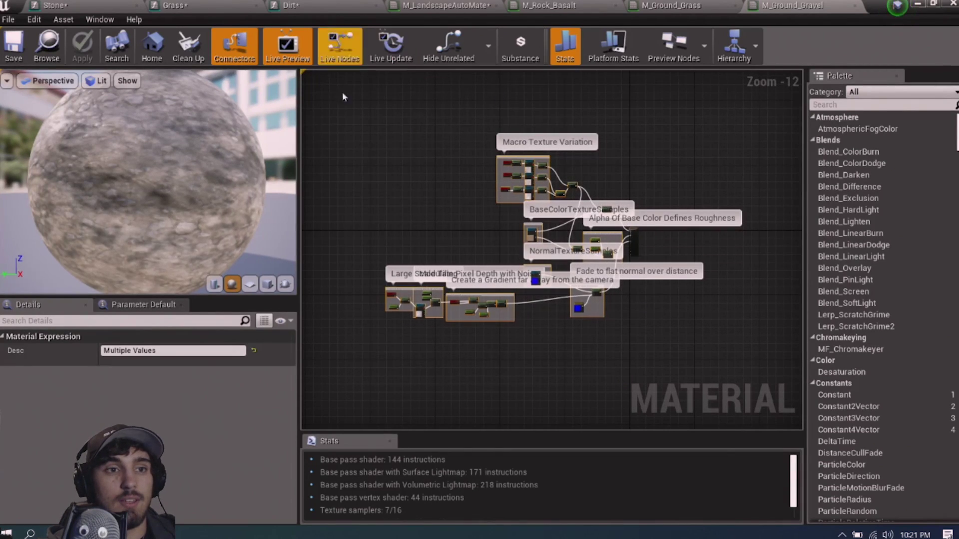
Paste the copied gravel nodes into the Dirt function's graph and move them close to the Output Result node
{"action": "left_click", "coordinate": [322, 7]}
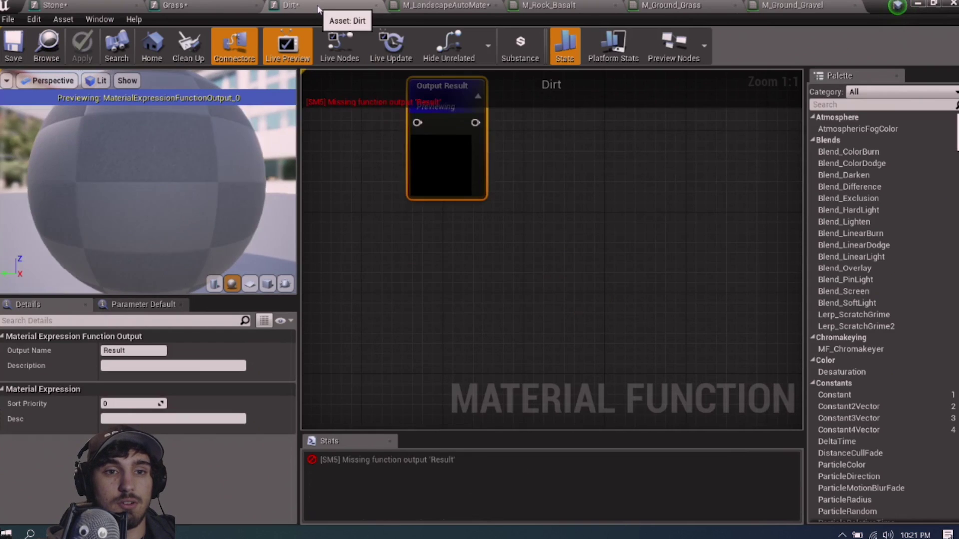
{"action": "scroll", "coordinate": [497, 176], "scroll_direction": "down", "scroll_amount": 4}
{"action": "right_click_drag", "start_coordinate": [436, 213], "coordinate": [714, 325]}
{"action": "scroll", "coordinate": [561, 272], "scroll_direction": "down", "scroll_amount": 5}
{"action": "scroll", "coordinate": [562, 271], "scroll_direction": "down", "scroll_amount": 3}
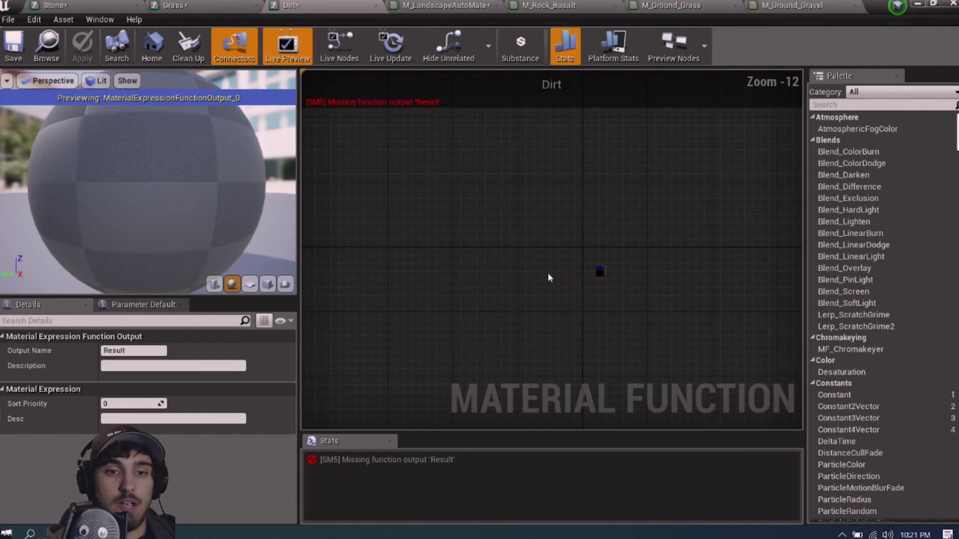
{"action": "right_click_drag", "start_coordinate": [547, 272], "coordinate": [514, 274]}
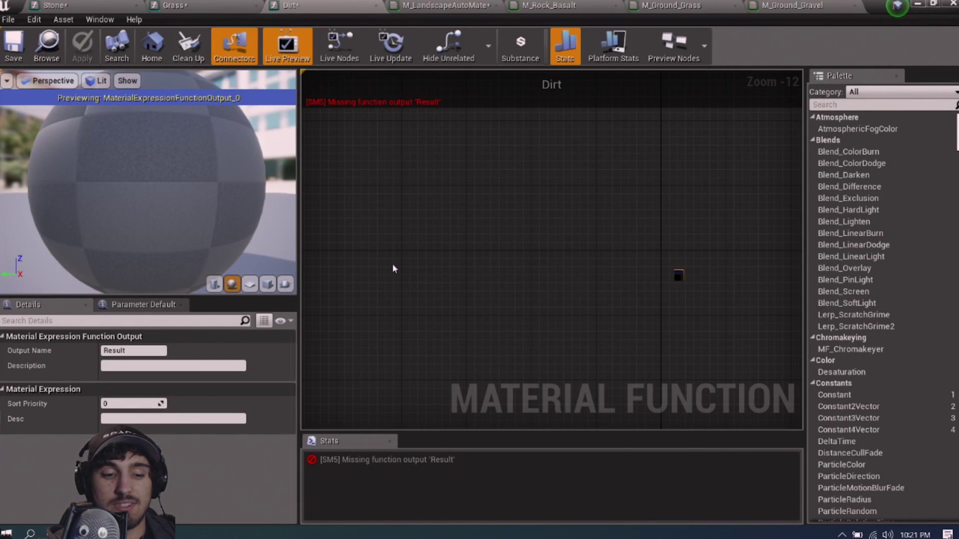
{"action": "key", "text": "ctrl+v"}
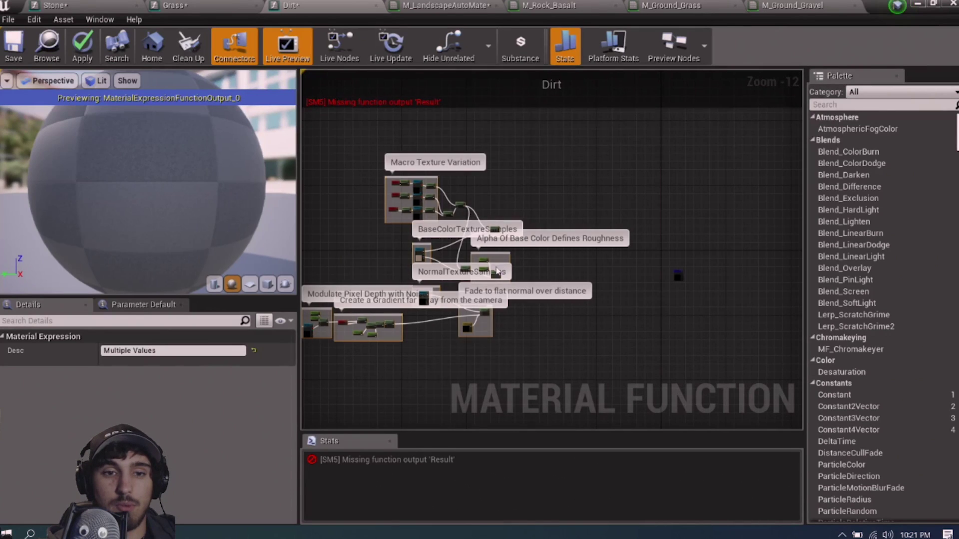
{"action": "left_click_drag", "start_coordinate": [496, 273], "coordinate": [636, 276]}
Add a MakeMaterialAttributes node feeding the Output Result node in the Dirt function and position it between the gravel nodes and the output
{"action": "scroll", "coordinate": [702, 295], "scroll_direction": "up", "scroll_amount": 8}
{"action": "right_click_drag", "start_coordinate": [558, 256], "coordinate": [690, 313]}
{"action": "scroll", "coordinate": [576, 296], "scroll_direction": "up", "scroll_amount": 1}
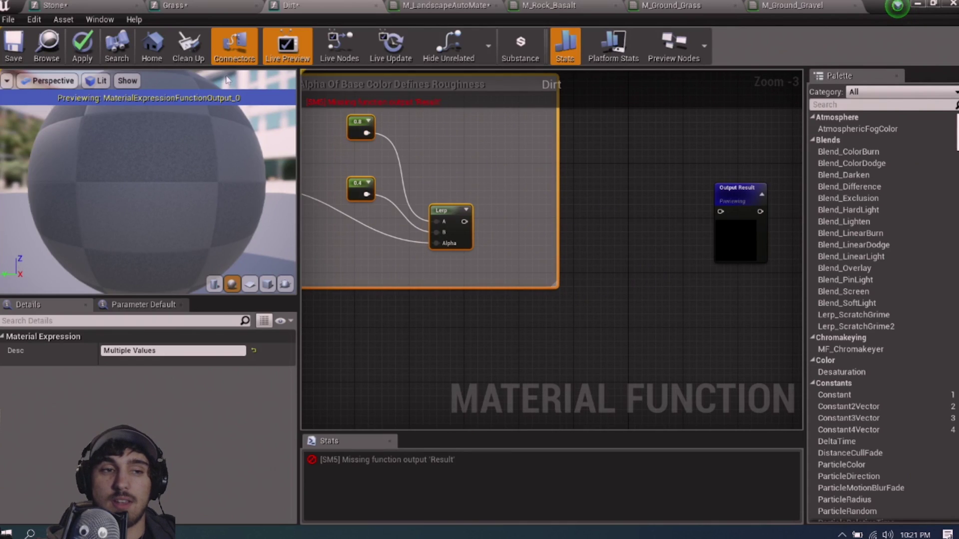
{"action": "left_click_drag", "start_coordinate": [145, 254], "coordinate": [64, 170]}
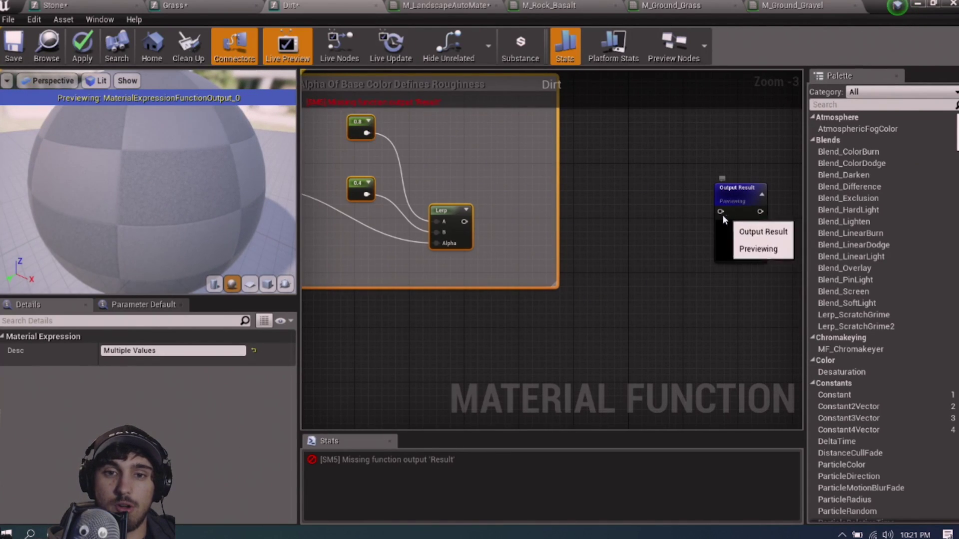
{"action": "scroll", "coordinate": [735, 224], "scroll_direction": "up", "scroll_amount": 1}
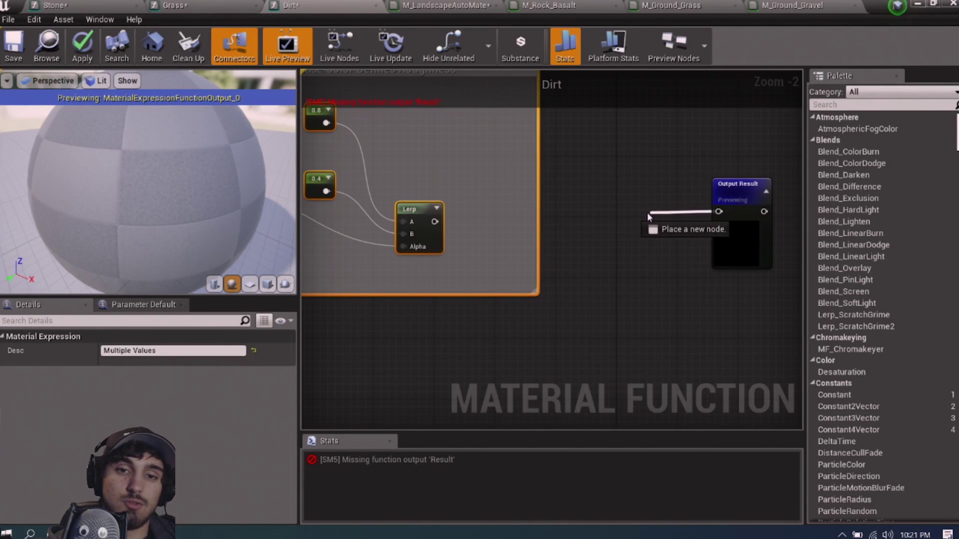
{"action": "left_click_drag", "start_coordinate": [638, 216], "coordinate": [640, 216]}
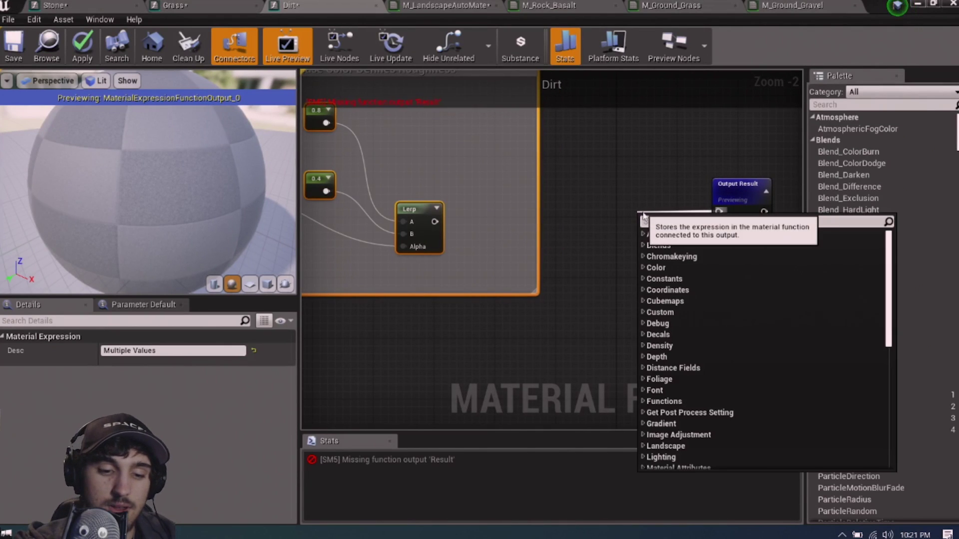
{"action": "type", "text": "makema"}
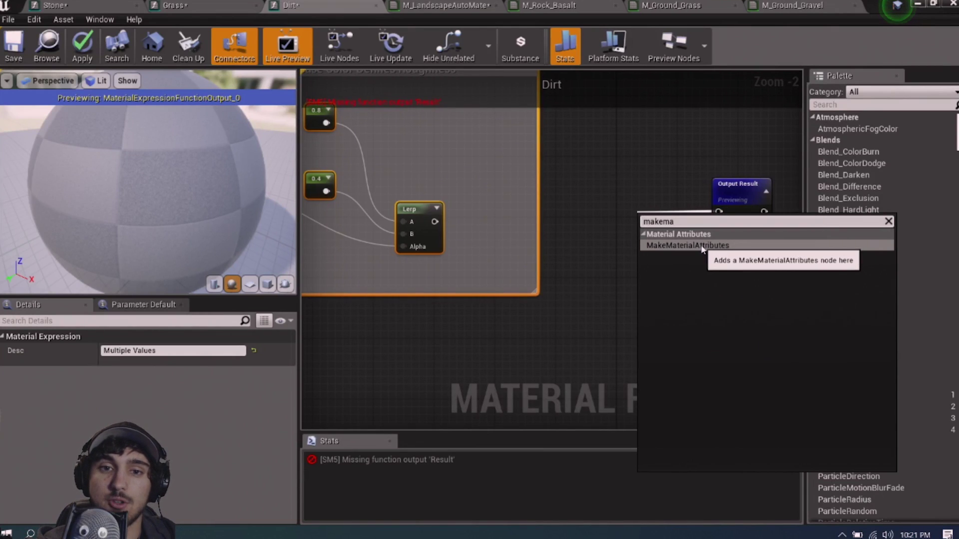
{"action": "left_click", "coordinate": [700, 244]}
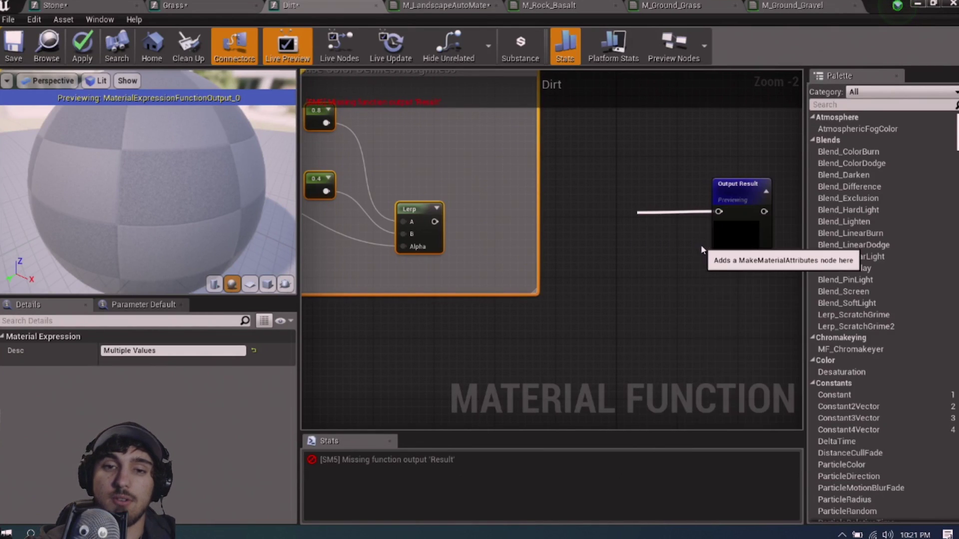
{"action": "left_click_drag", "start_coordinate": [694, 217], "coordinate": [654, 191]}
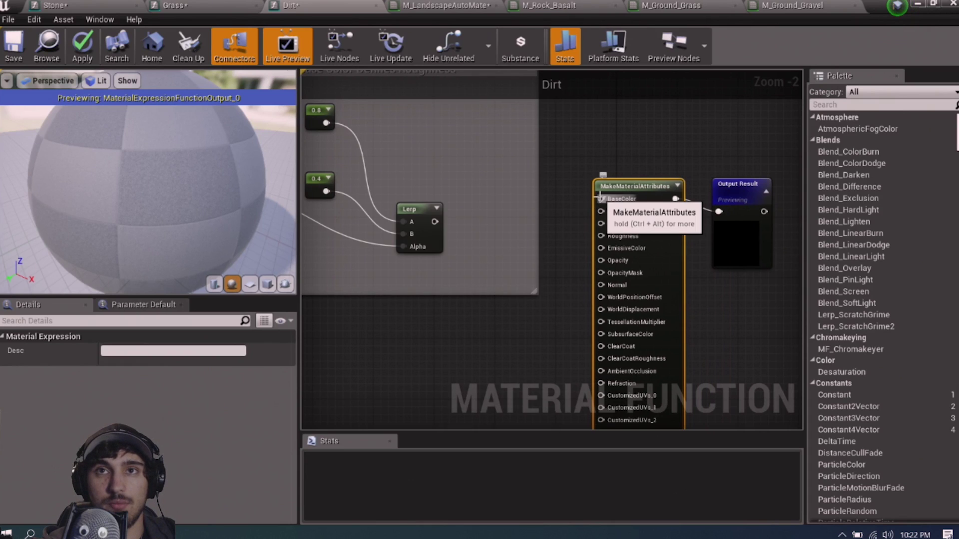
Connect the final Multiply node above the roughness group to the BaseColor input of MakeMaterialAttributes
{"action": "scroll", "coordinate": [502, 212], "scroll_direction": "down", "scroll_amount": 2}
{"action": "scroll", "coordinate": [566, 202], "scroll_direction": "up", "scroll_amount": 2}
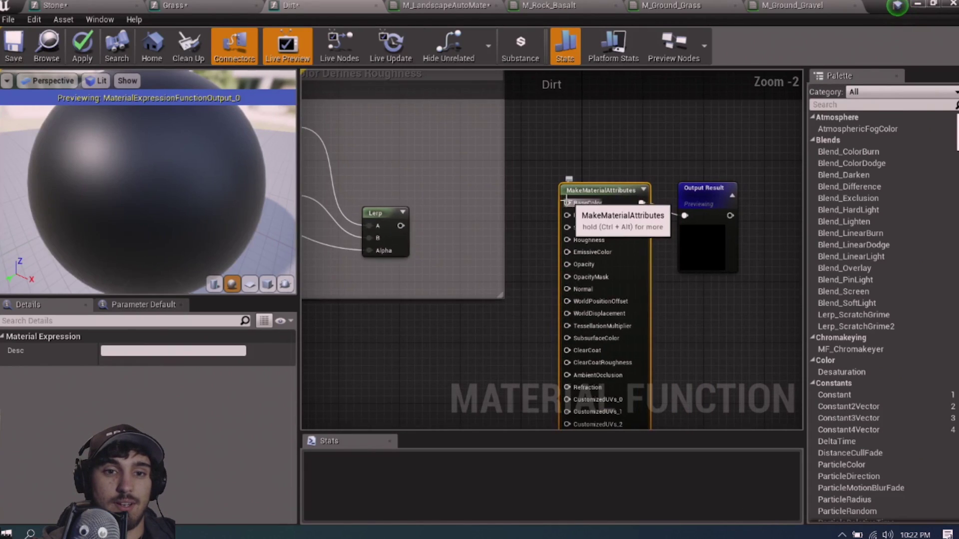
{"action": "right_click_drag", "start_coordinate": [531, 189], "coordinate": [565, 275]}
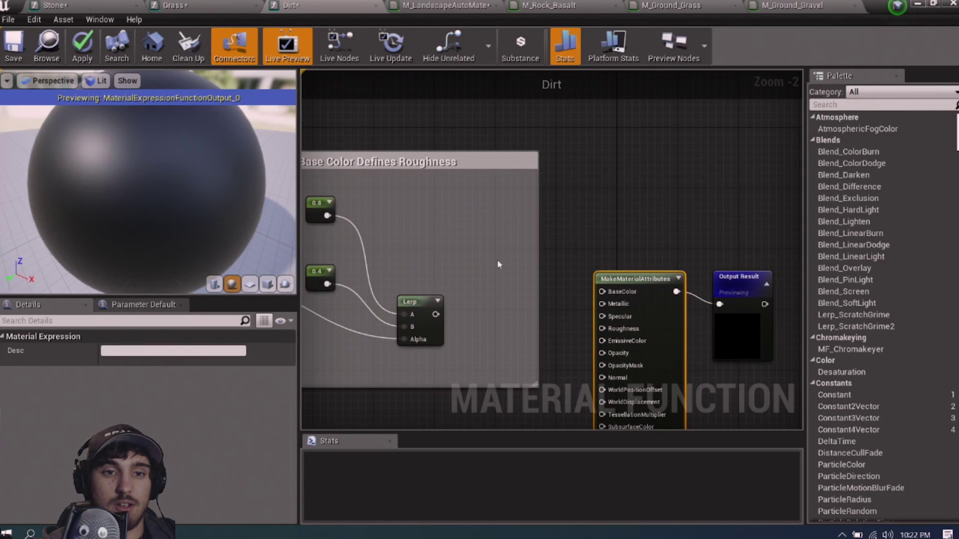
{"action": "scroll", "coordinate": [623, 278], "scroll_direction": "down", "scroll_amount": 2}
{"action": "scroll", "coordinate": [580, 216], "scroll_direction": "up", "scroll_amount": 2}
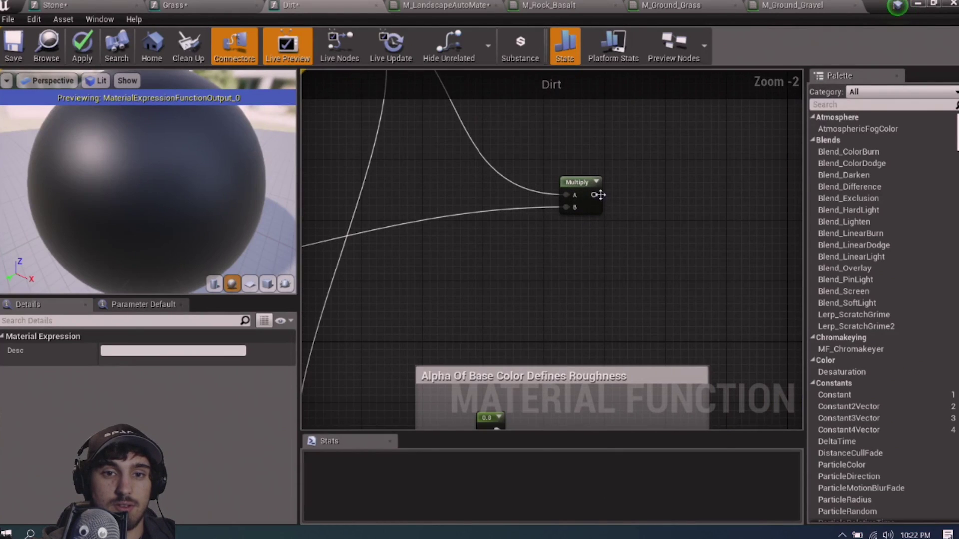
{"action": "left_click_drag", "start_coordinate": [589, 196], "coordinate": [563, 370]}
Connect the roughness group's Lerp to Roughness and the Lerp in the "Fade to flat normal over distance" group to Normal
{"action": "right_click_drag", "start_coordinate": [504, 379], "coordinate": [646, 246]}
{"action": "left_click_drag", "start_coordinate": [539, 258], "coordinate": [705, 272]}
{"action": "scroll", "coordinate": [557, 353], "scroll_direction": "down", "scroll_amount": 2}
{"action": "right_click_drag", "start_coordinate": [557, 354], "coordinate": [674, 130]}
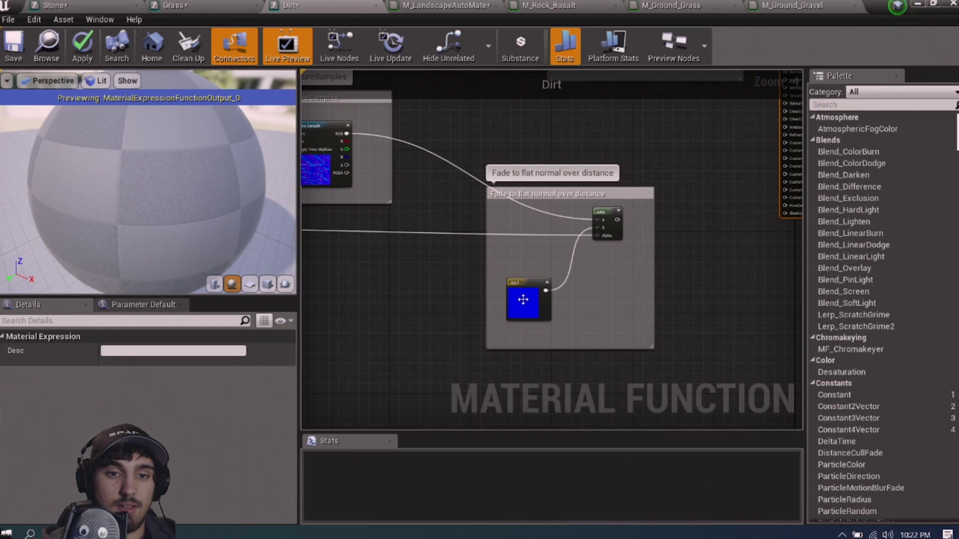
{"action": "scroll", "coordinate": [611, 223], "scroll_direction": "up", "scroll_amount": 1}
{"action": "left_click_drag", "start_coordinate": [618, 220], "coordinate": [507, 172]}
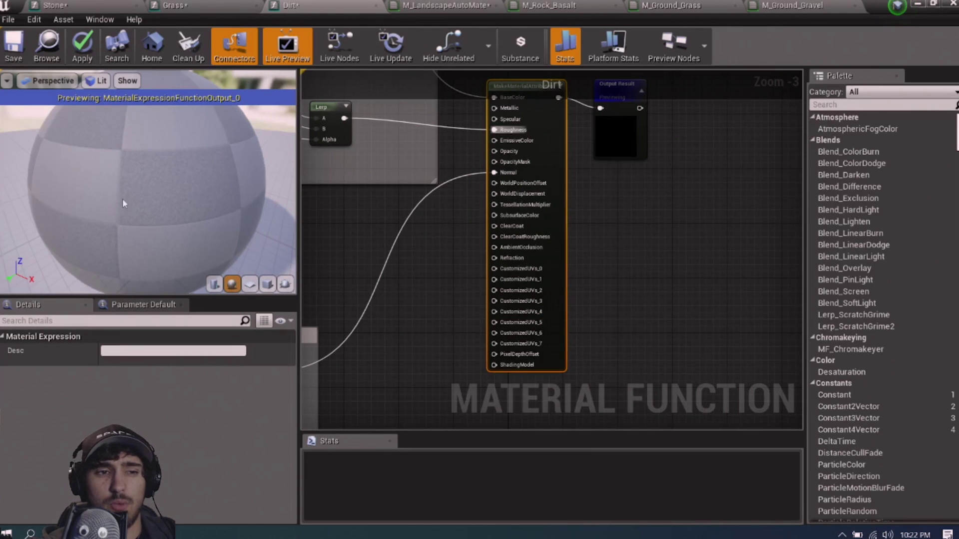
Check the Dirt function's preview and save it, closing both Dirt and M_Ground_Gravel
{"action": "left_click_drag", "start_coordinate": [137, 187], "coordinate": [165, 190]}
{"action": "scroll", "coordinate": [137, 191], "scroll_direction": "down", "scroll_amount": 5}
{"action": "scroll", "coordinate": [181, 204], "scroll_direction": "up", "scroll_amount": 5}
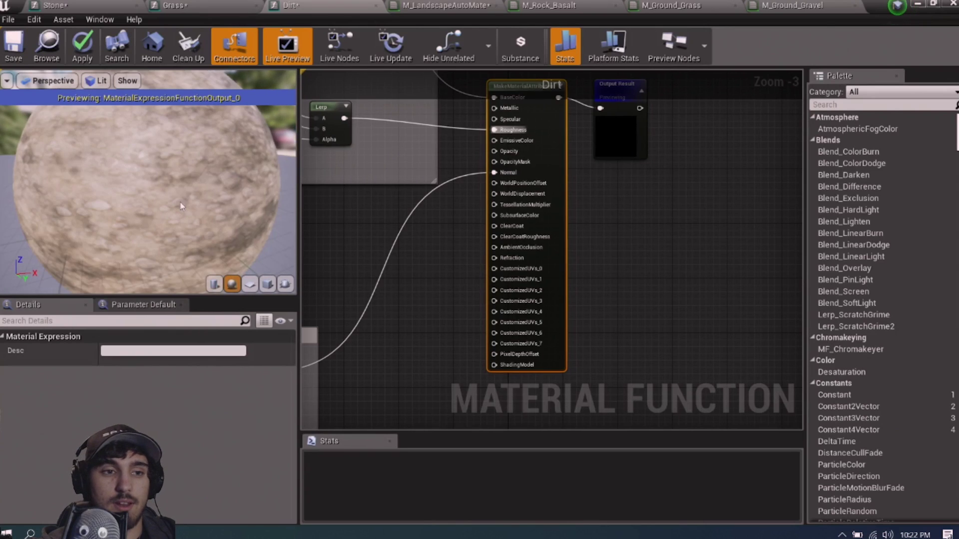
{"action": "scroll", "coordinate": [180, 199], "scroll_direction": "down", "scroll_amount": 3}
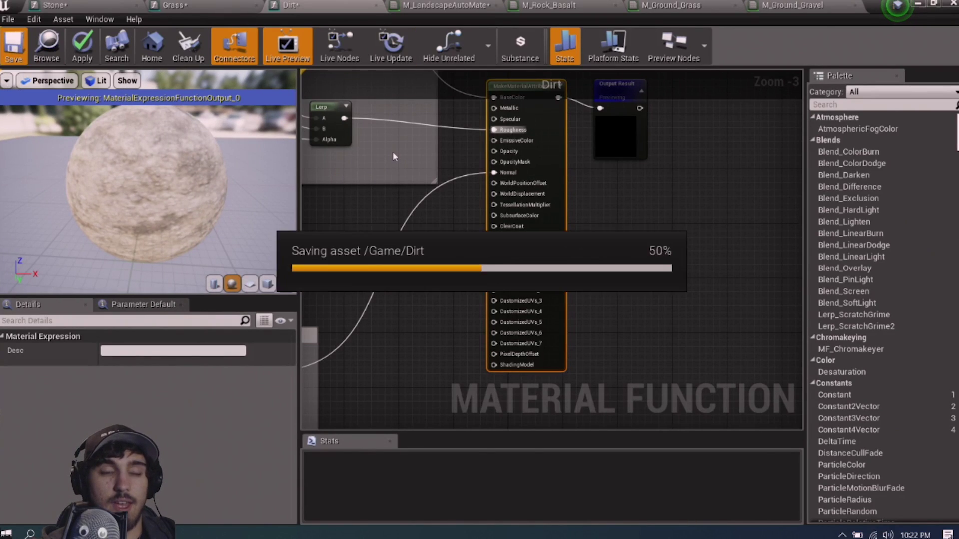
{"action": "left_click", "coordinate": [377, 6]}
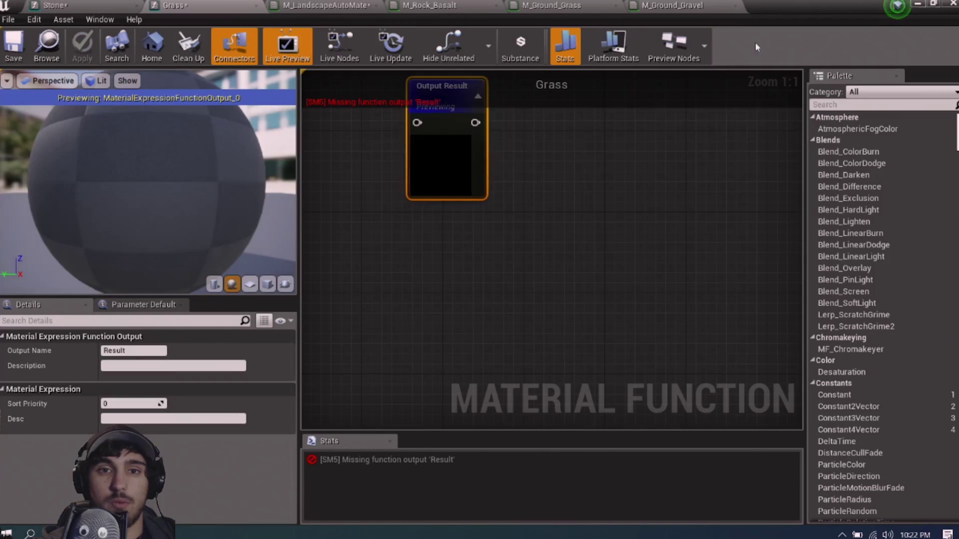
{"action": "left_click", "coordinate": [735, 6]}
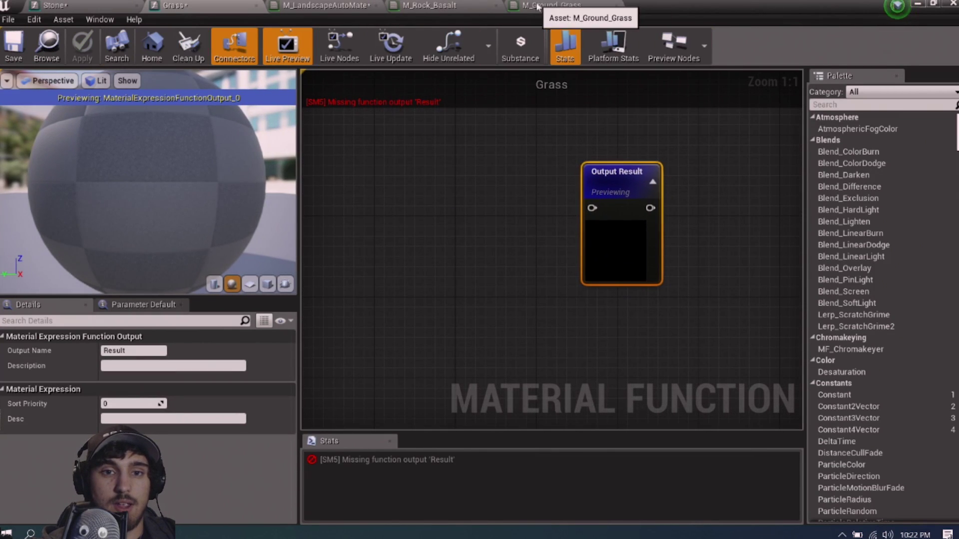
Select and copy all node groups in the M_Ground_Grass material, leaving out its main material output node
{"action": "left_click", "coordinate": [553, 6]}
{"action": "scroll", "coordinate": [524, 219], "scroll_direction": "down", "scroll_amount": 8}
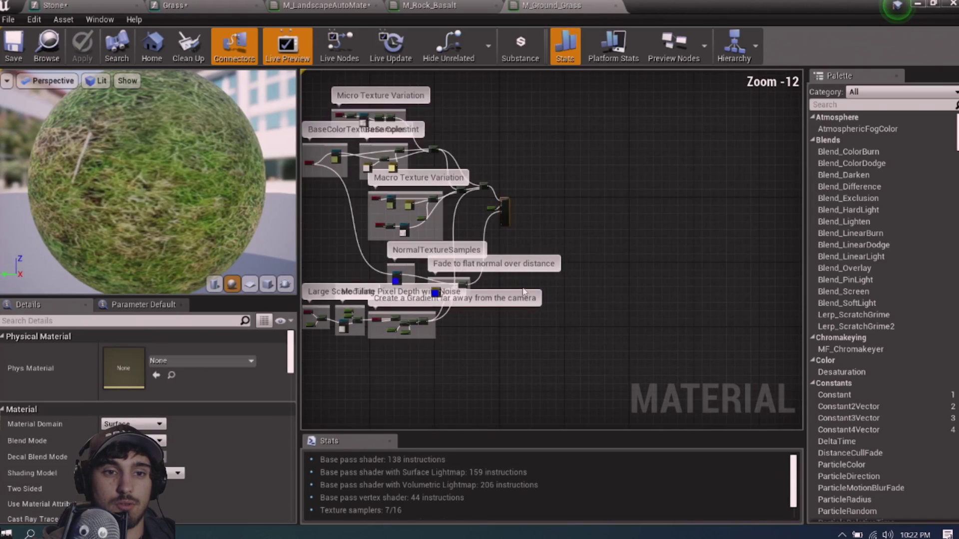
{"action": "right_click_drag", "start_coordinate": [330, 217], "coordinate": [464, 238]}
{"action": "left_click_drag", "start_coordinate": [350, 93], "coordinate": [402, 154]}
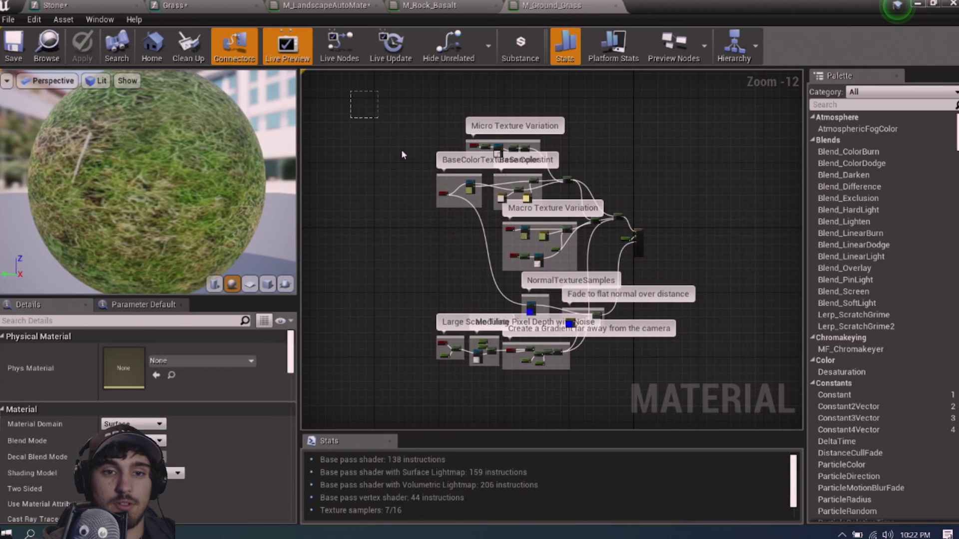
{"action": "left_click_drag", "start_coordinate": [613, 396], "coordinate": [627, 396]}
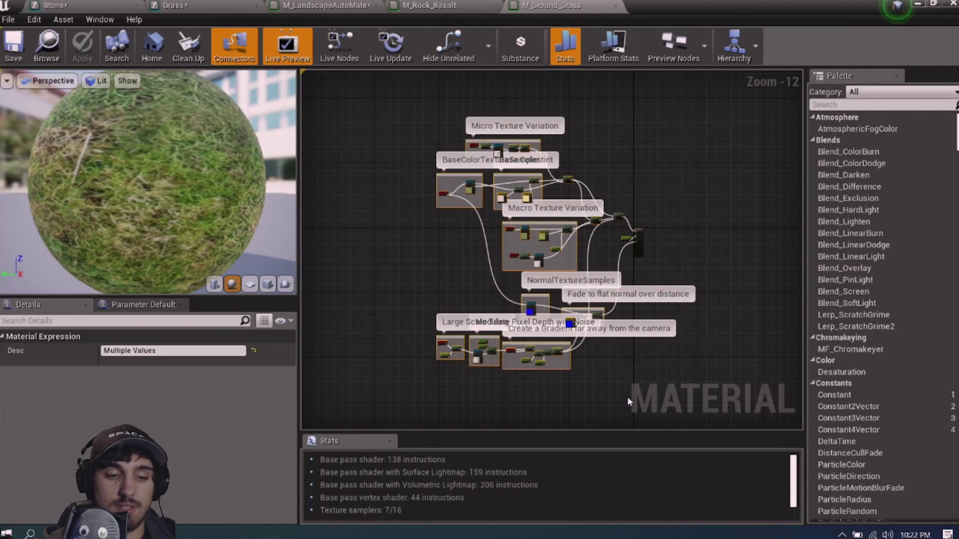
{"action": "scroll", "coordinate": [667, 262], "scroll_direction": "up", "scroll_amount": 3}
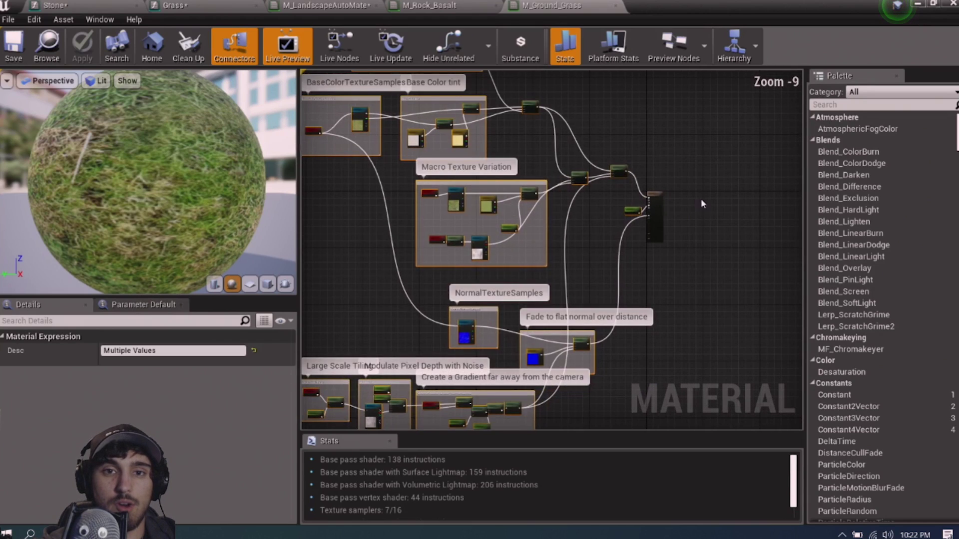
Paste the copied ground grass nodes into the Grass function, beside its Output Result node
{"action": "left_click", "coordinate": [187, 6]}
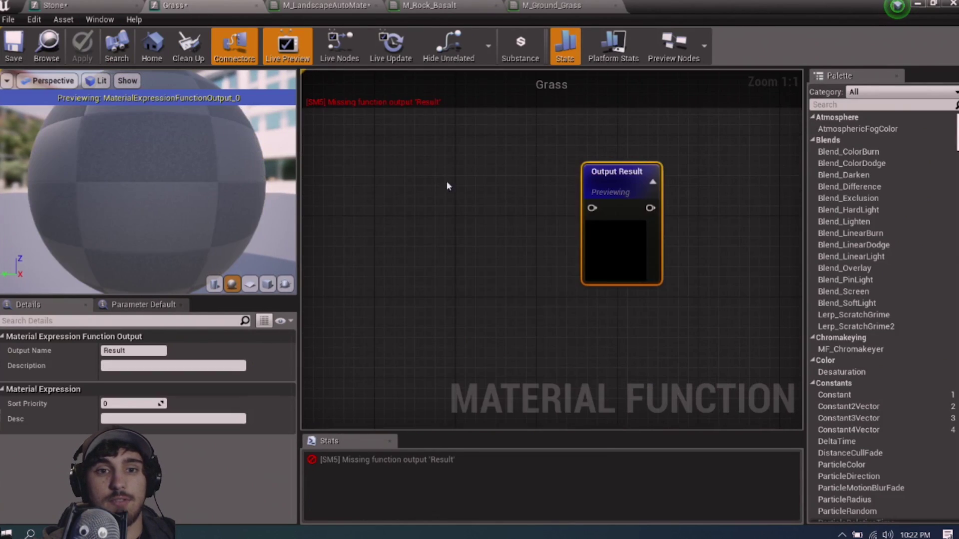
{"action": "scroll", "coordinate": [535, 211], "scroll_direction": "down", "scroll_amount": 2}
{"action": "scroll", "coordinate": [535, 211], "scroll_direction": "up", "scroll_amount": 2}
{"action": "right_click_drag", "start_coordinate": [490, 237], "coordinate": [631, 238]}
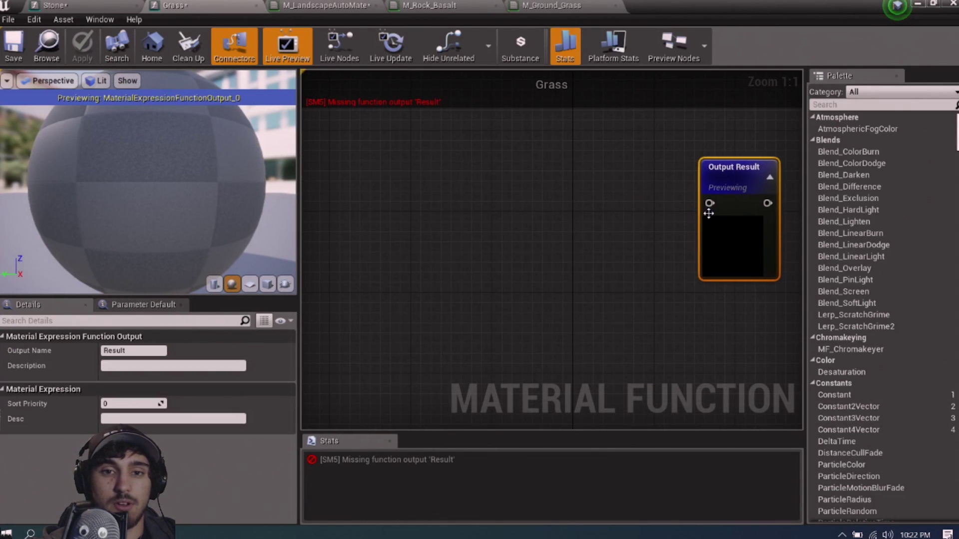
{"action": "scroll", "coordinate": [518, 229], "scroll_direction": "down", "scroll_amount": 5}
{"action": "scroll", "coordinate": [495, 238], "scroll_direction": "down", "scroll_amount": 5}
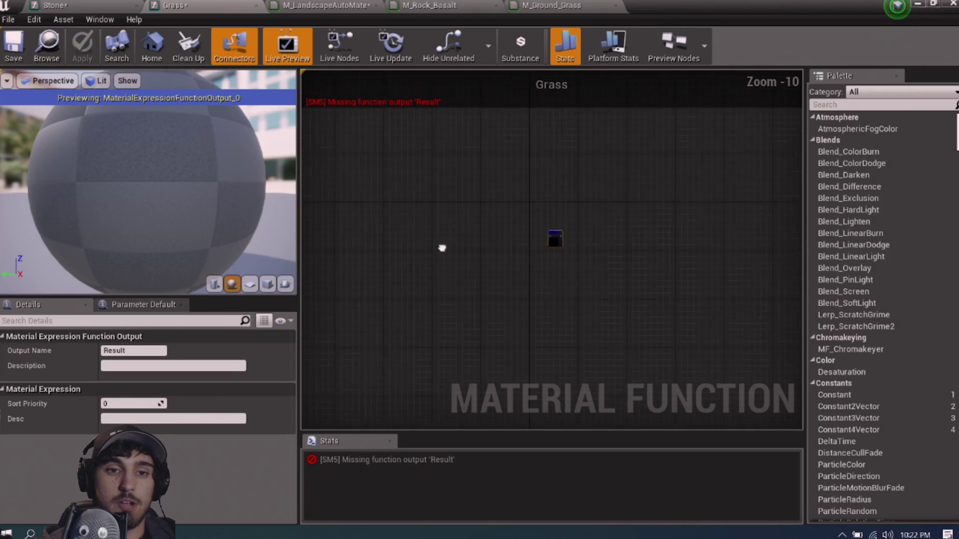
{"action": "right_click_drag", "start_coordinate": [443, 248], "coordinate": [627, 266]}
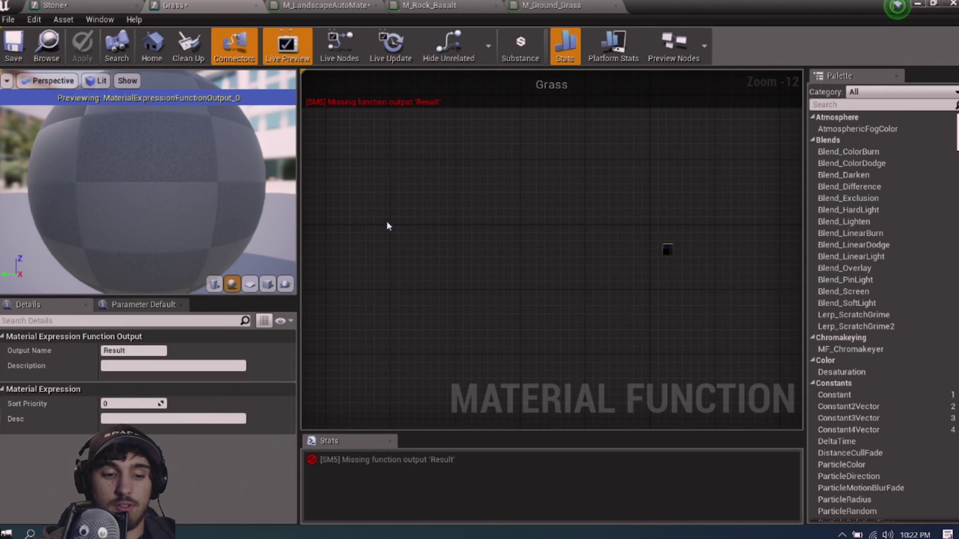
{"action": "key", "text": "ctrl+v"}
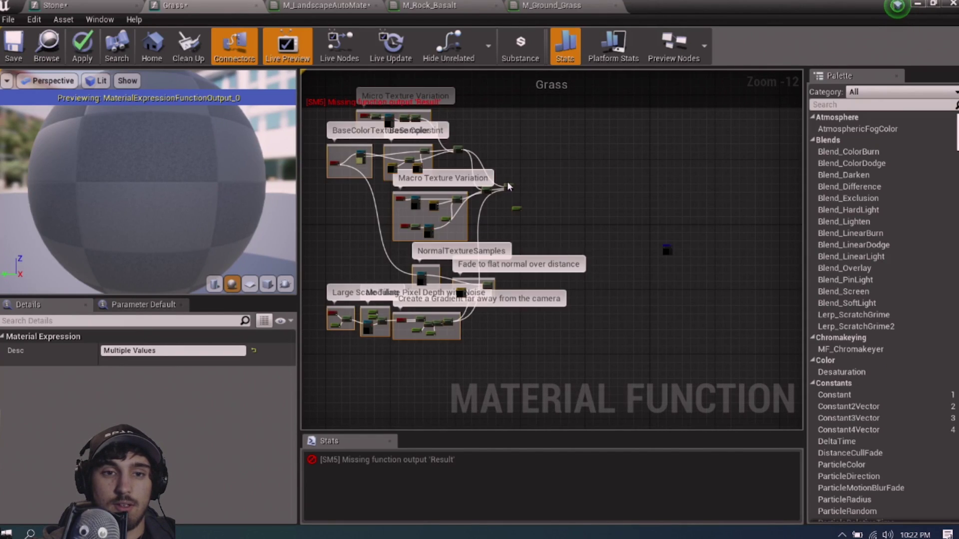
{"action": "right_click_drag", "start_coordinate": [508, 190], "coordinate": [633, 237]}
Add a MakeMaterialAttributes node feeding Output Result in the Grass function and position it just before the output
{"action": "scroll", "coordinate": [661, 268], "scroll_direction": "up", "scroll_amount": 7}
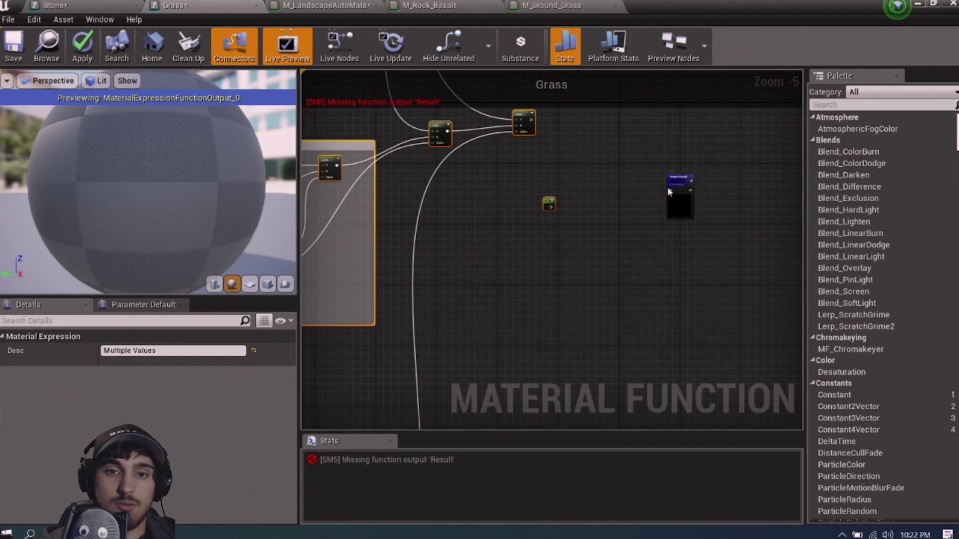
{"action": "left_click", "coordinate": [668, 188]}
{"action": "right_click", "coordinate": [617, 209]}
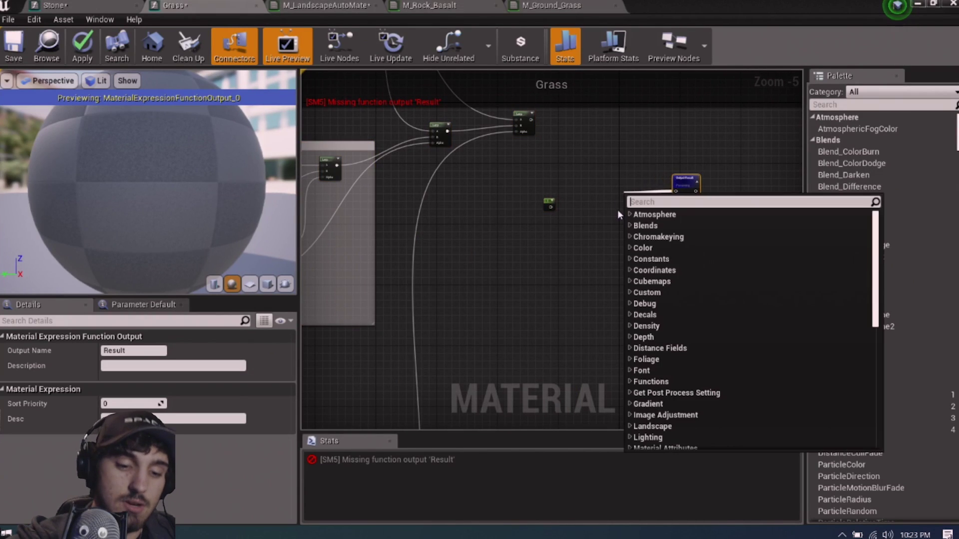
{"action": "type", "text": "makemat"}
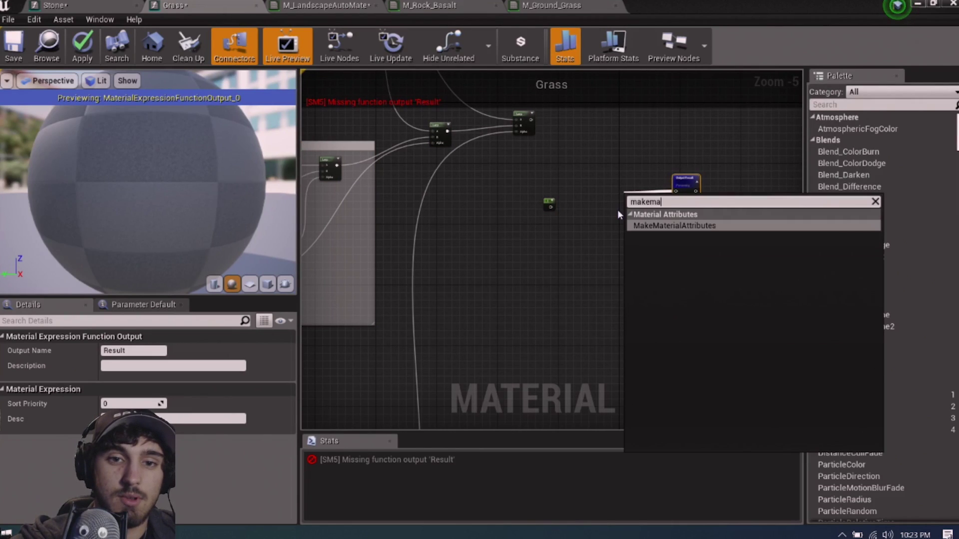
{"action": "key", "text": "Return"}
{"action": "scroll", "coordinate": [714, 189], "scroll_direction": "up", "scroll_amount": 2}
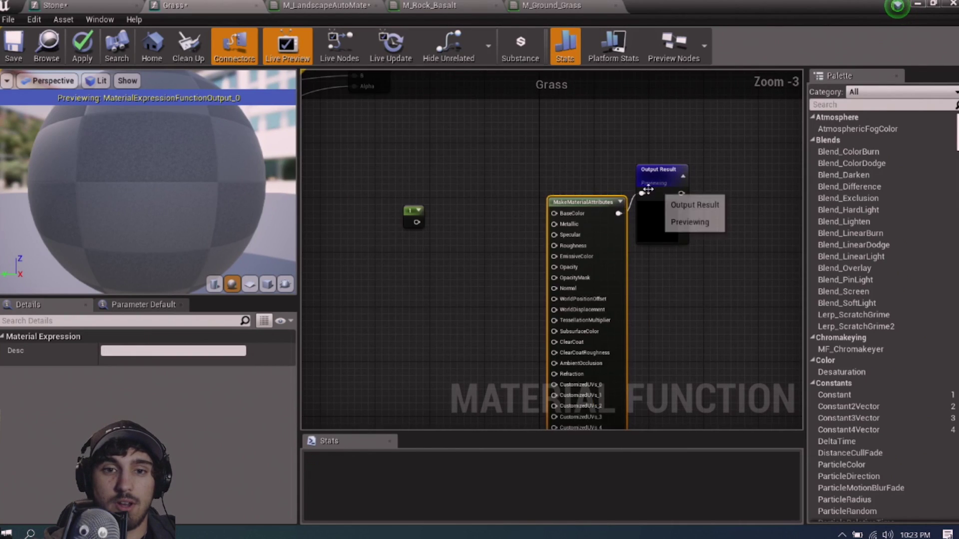
{"action": "right_click_drag", "start_coordinate": [661, 255], "coordinate": [747, 256]}
{"action": "left_click_drag", "start_coordinate": [670, 203], "coordinate": [655, 165]}
Connect the final Lerp to BaseColor and the loose constant 1 to Roughness on the Grass function's MakeMaterialAttributes
{"action": "scroll", "coordinate": [582, 187], "scroll_direction": "down", "scroll_amount": 3}
{"action": "right_click_drag", "start_coordinate": [555, 151], "coordinate": [561, 191]}
{"action": "scroll", "coordinate": [561, 192], "scroll_direction": "up", "scroll_amount": 3}
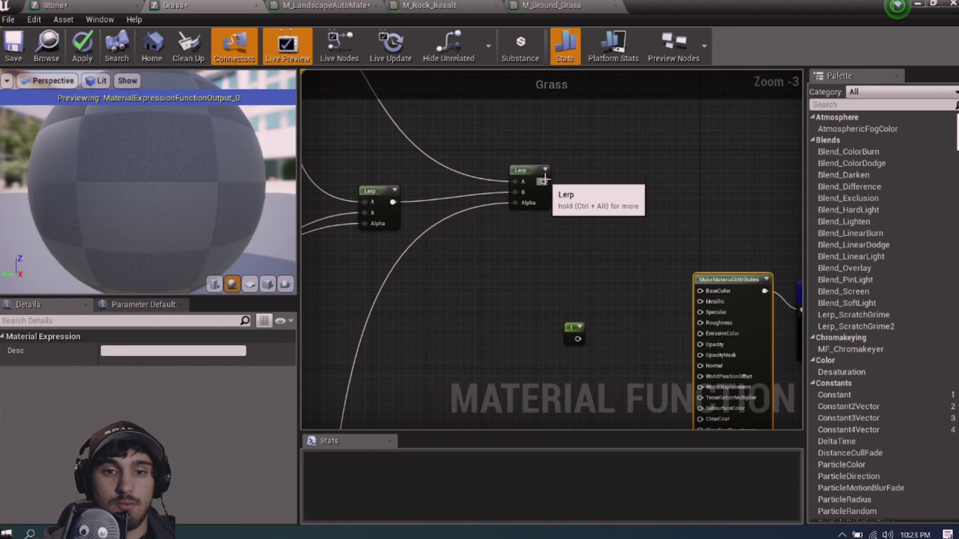
{"action": "left_click_drag", "start_coordinate": [543, 182], "coordinate": [700, 291]}
{"action": "left_click_drag", "start_coordinate": [577, 338], "coordinate": [706, 324]}
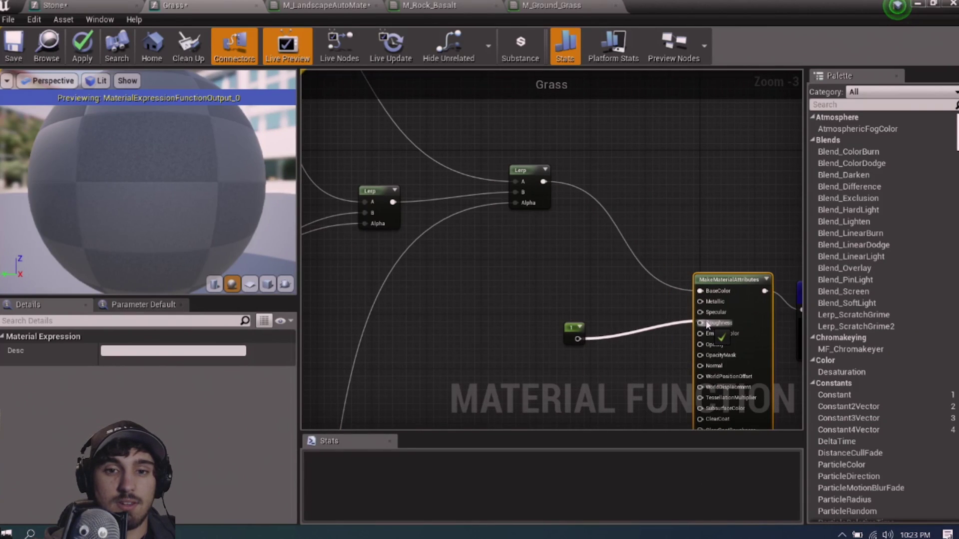
Connect the Lerp in the Grass function's "Fade to flat normal over distance" group to the Normal input of MakeMaterialAttributes
{"action": "right_click_drag", "start_coordinate": [629, 379], "coordinate": [689, 208]}
{"action": "scroll", "coordinate": [584, 310], "scroll_direction": "down", "scroll_amount": 3}
{"action": "right_click_drag", "start_coordinate": [585, 310], "coordinate": [643, 154]}
{"action": "scroll", "coordinate": [631, 230], "scroll_direction": "up", "scroll_amount": 3}
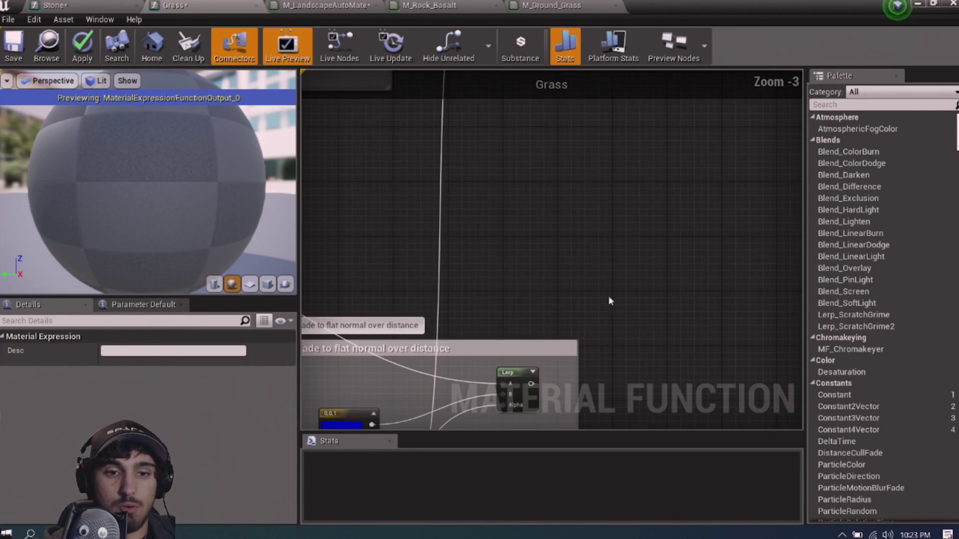
{"action": "left_click_drag", "start_coordinate": [532, 381], "coordinate": [655, 128]}
{"action": "scroll", "coordinate": [592, 236], "scroll_direction": "down", "scroll_amount": 3}
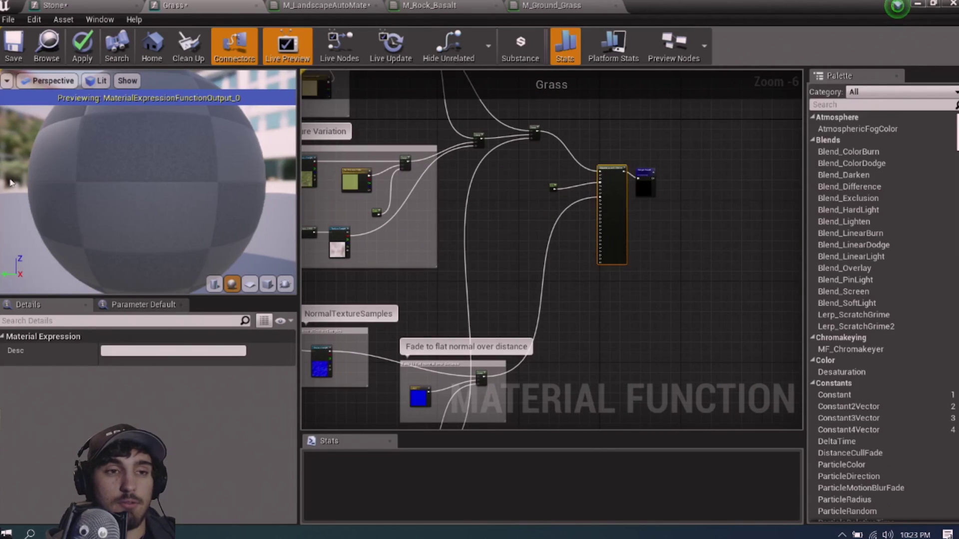
Check the Grass function's preview and save it, closing both Grass and M_Ground_Grass
{"action": "left_click_drag", "start_coordinate": [129, 156], "coordinate": [176, 166]}
{"action": "scroll", "coordinate": [575, 180], "scroll_direction": "down", "scroll_amount": 1}
{"action": "right_click_drag", "start_coordinate": [576, 180], "coordinate": [611, 242]}
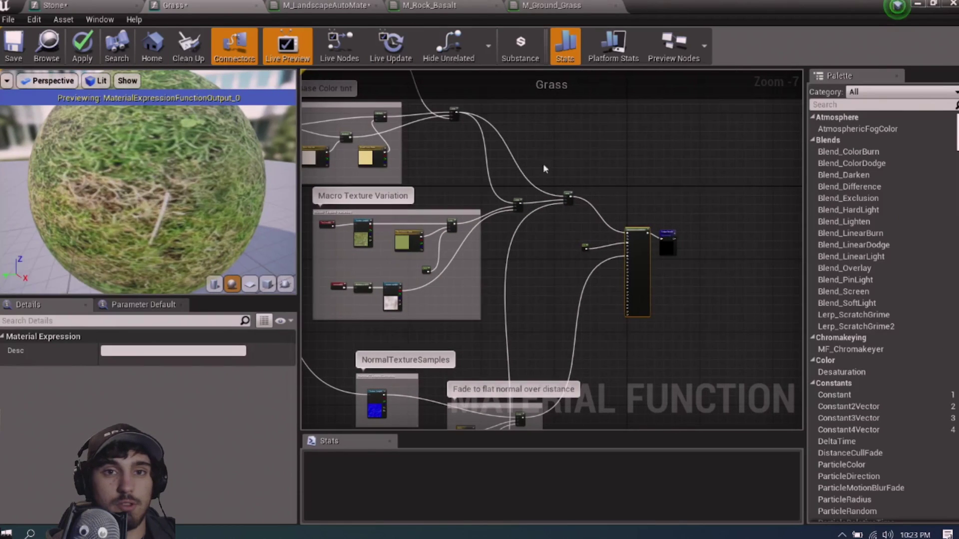
{"action": "left_click", "coordinate": [18, 44]}
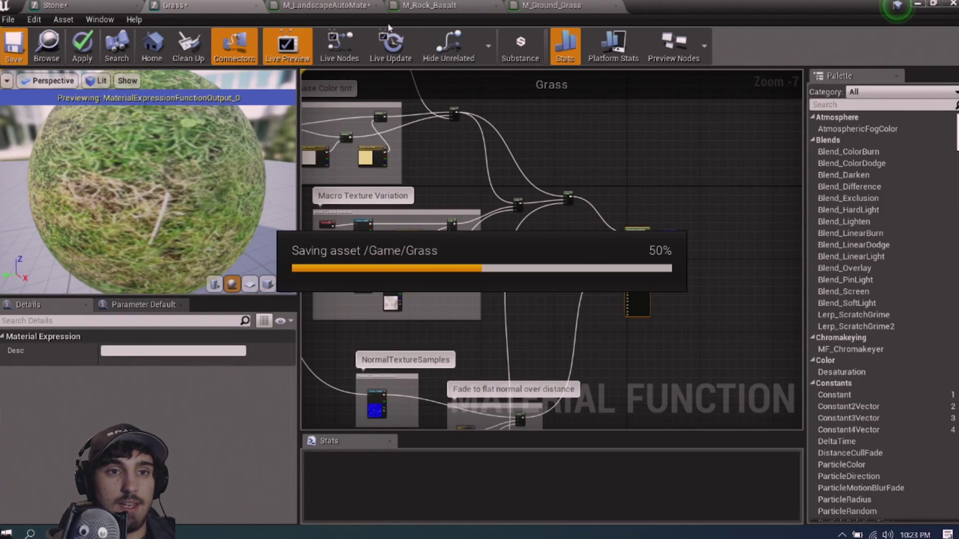
{"action": "left_click", "coordinate": [256, 6]}
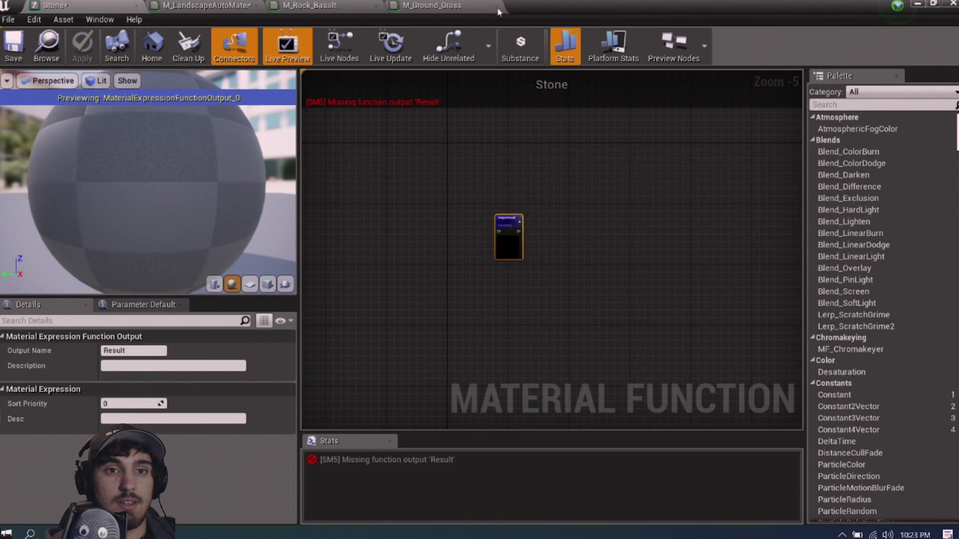
{"action": "left_click", "coordinate": [497, 7]}
{"action": "left_click", "coordinate": [391, 45]}
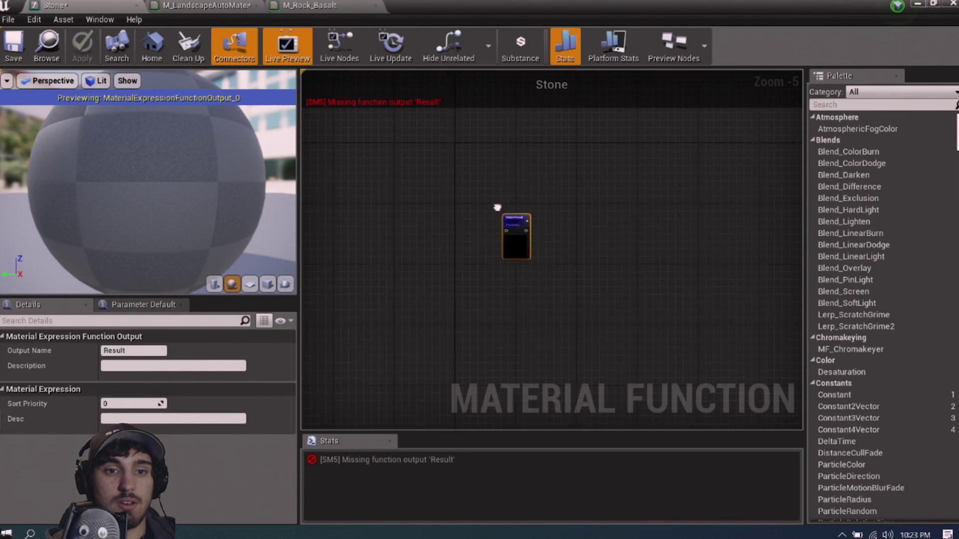
Select and copy all node groups in the M_Rock_Basalt material, leaving out its main material output node
{"action": "right_click_drag", "start_coordinate": [498, 210], "coordinate": [711, 230]}
{"action": "left_click", "coordinate": [283, 5]}
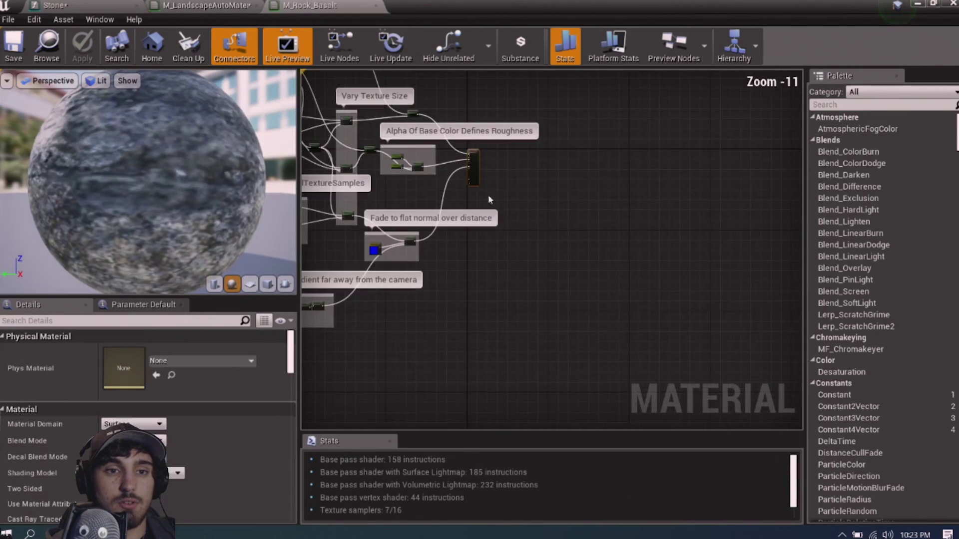
{"action": "left_click_drag", "start_coordinate": [334, 82], "coordinate": [614, 378]}
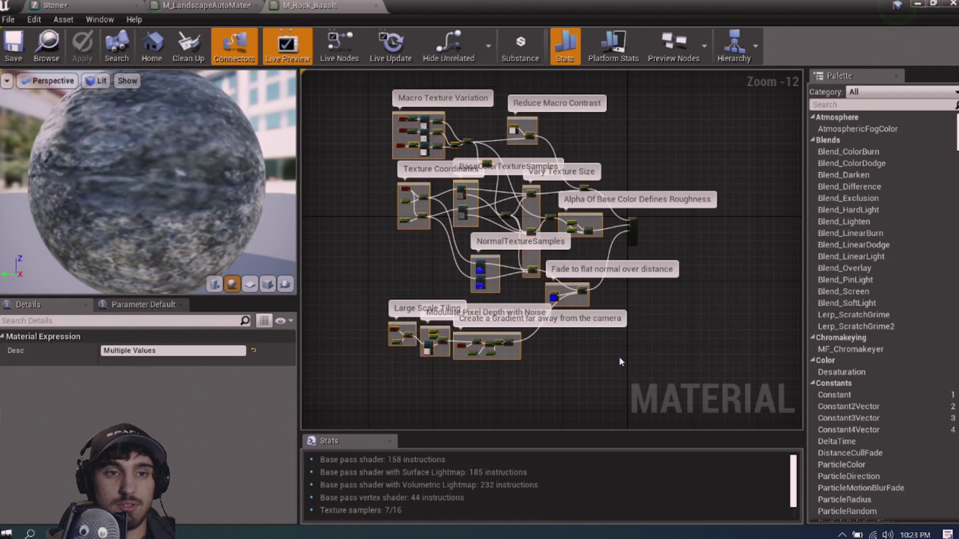
Paste the copied rock basalt nodes into the Stone function
{"action": "left_click", "coordinate": [31, 5]}
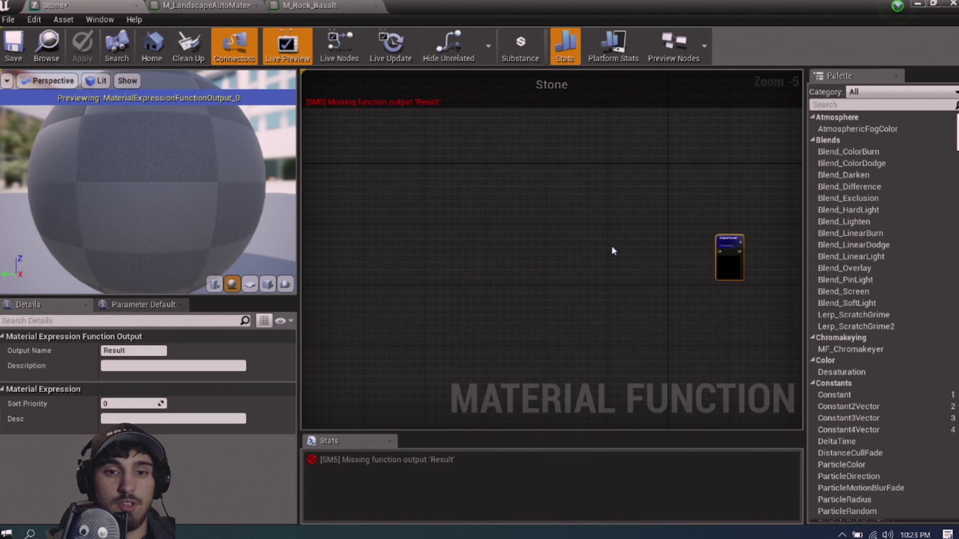
{"action": "scroll", "coordinate": [549, 270], "scroll_direction": "down", "scroll_amount": 6}
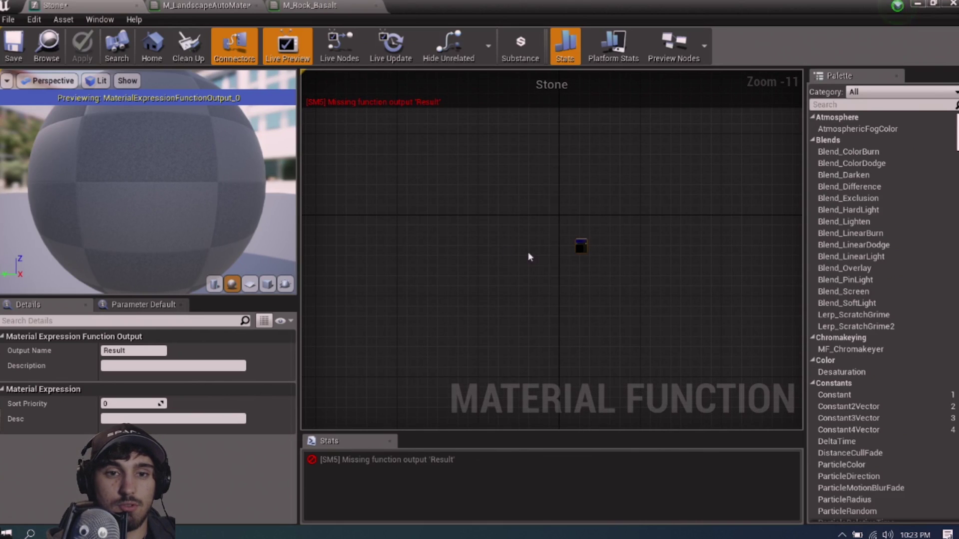
{"action": "left_click", "coordinate": [417, 233]}
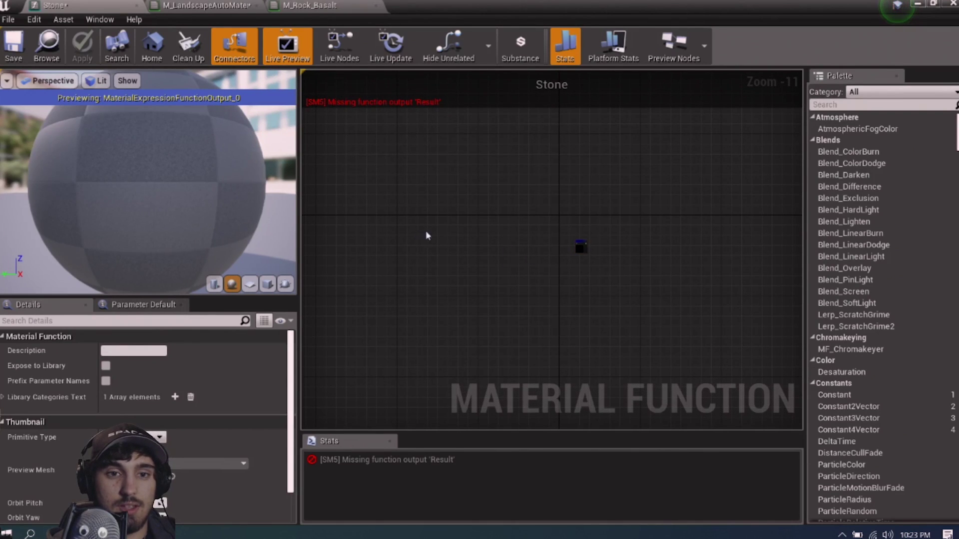
{"action": "key", "text": "ctrl+v"}
Move the pasted rock nodes clear of the Output Result node in the Stone function
{"action": "scroll", "coordinate": [584, 245], "scroll_direction": "up", "scroll_amount": 4}
{"action": "scroll", "coordinate": [593, 247], "scroll_direction": "up", "scroll_amount": 4}
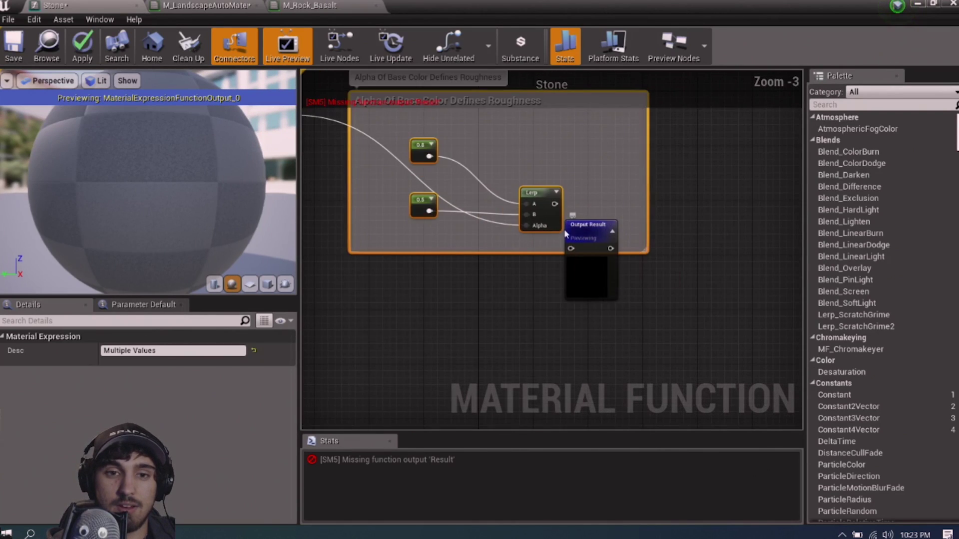
{"action": "scroll", "coordinate": [574, 222], "scroll_direction": "down", "scroll_amount": 2}
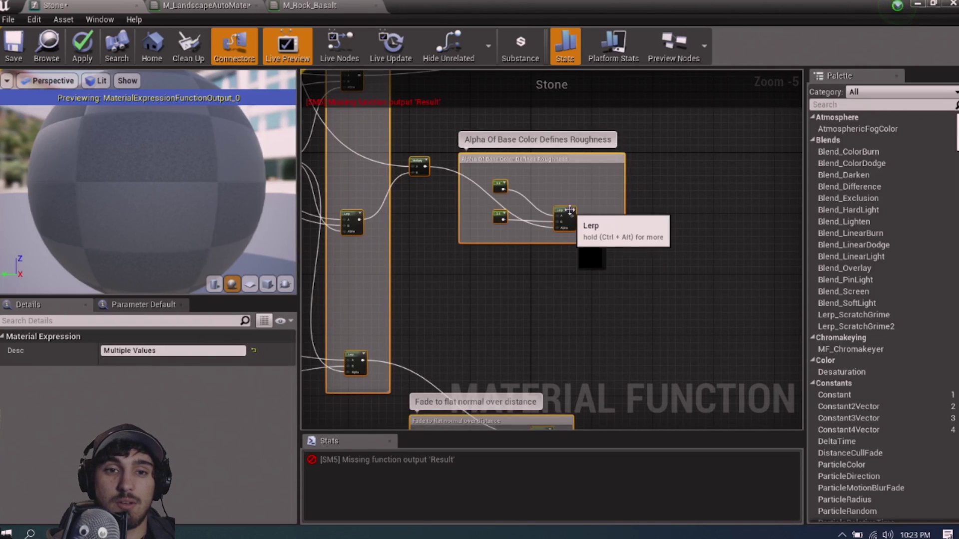
{"action": "left_click_drag", "start_coordinate": [579, 224], "coordinate": [459, 259]}
{"action": "scroll", "coordinate": [595, 239], "scroll_direction": "down", "scroll_amount": 7}
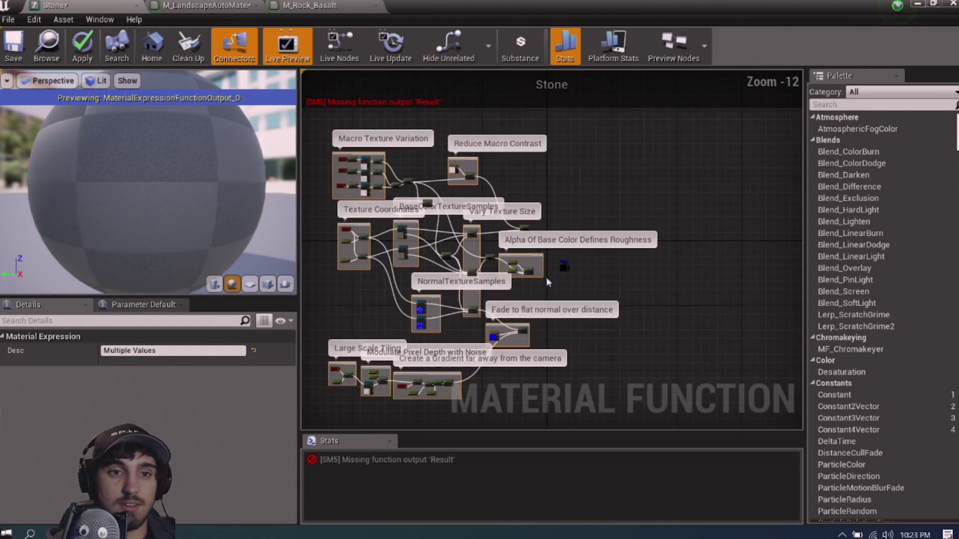
Add a MakeMaterialAttributes node feeding Output Result in the Stone function and move Output Result out from behind it
{"action": "scroll", "coordinate": [582, 260], "scroll_direction": "up", "scroll_amount": 9}
{"action": "right_click_drag", "start_coordinate": [462, 160], "coordinate": [511, 255]}
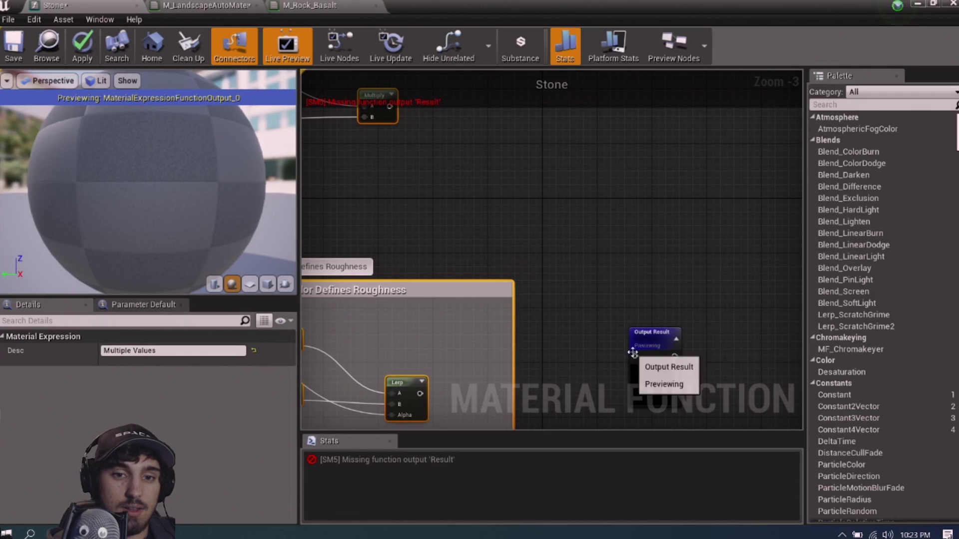
{"action": "left_click_drag", "start_coordinate": [635, 356], "coordinate": [603, 340]}
{"action": "type", "text": "make"}
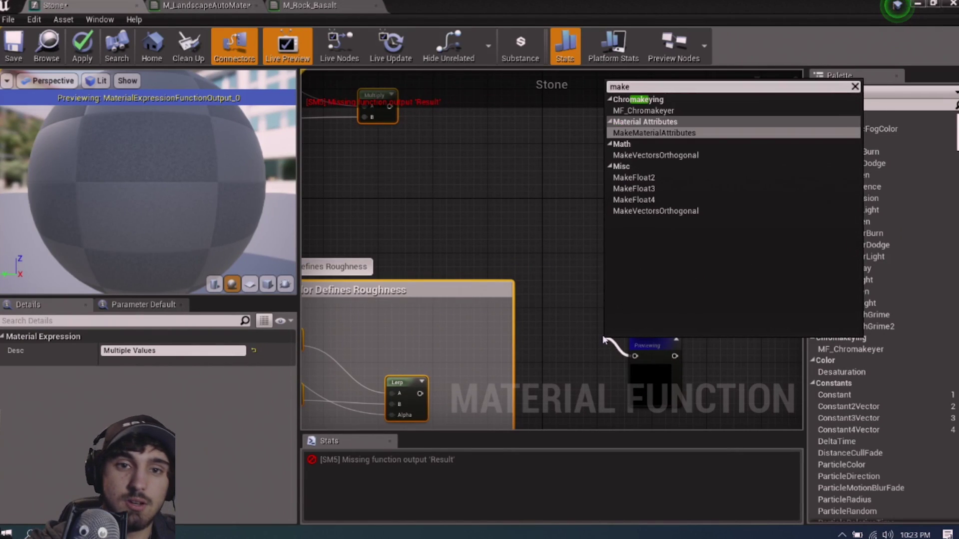
{"action": "key", "text": "Return"}
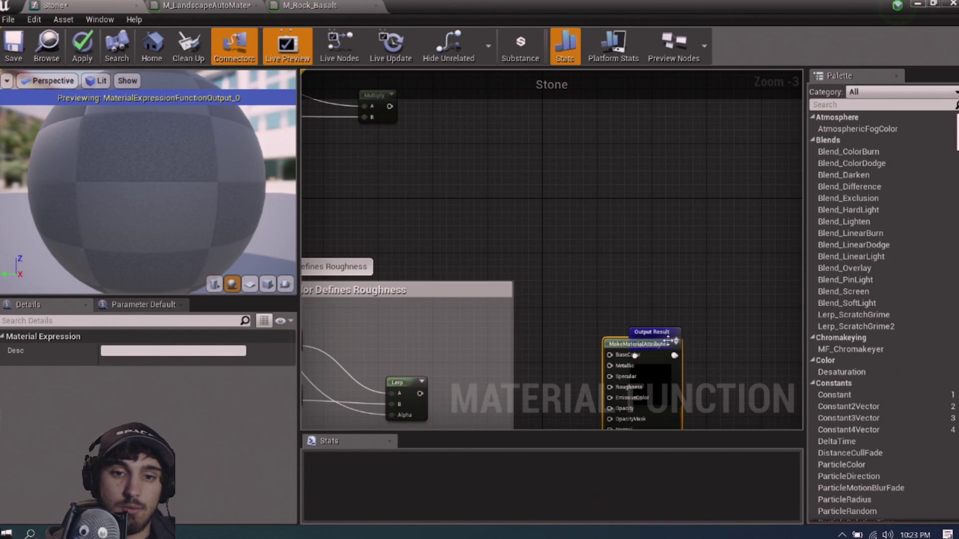
{"action": "left_click_drag", "start_coordinate": [668, 340], "coordinate": [769, 340]}
Connect the final Multiply to BaseColor and the "Alpha Of Base Color Defines Roughness" Lerp to Roughness on the Stone function's MakeMaterialAttributes
{"action": "right_click_drag", "start_coordinate": [534, 273], "coordinate": [633, 343]}
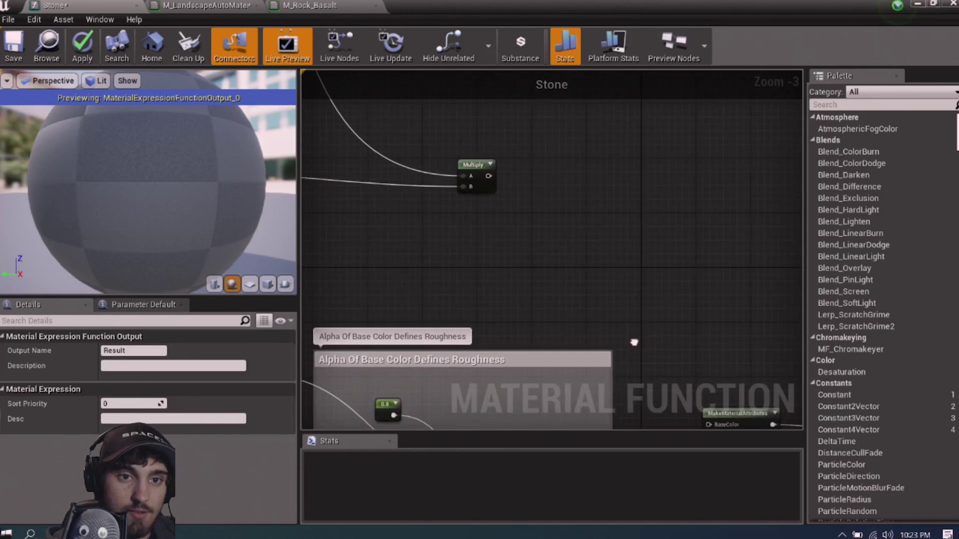
{"action": "scroll", "coordinate": [634, 342], "scroll_direction": "down", "scroll_amount": 5}
{"action": "scroll", "coordinate": [559, 264], "scroll_direction": "up", "scroll_amount": 6}
{"action": "left_click_drag", "start_coordinate": [480, 155], "coordinate": [728, 310]}
{"action": "right_click_drag", "start_coordinate": [631, 358], "coordinate": [605, 248]}
{"action": "left_click_drag", "start_coordinate": [708, 245], "coordinate": [709, 240]}
Connect the Lerp in the Stone function's "Fade to flat normal over distance" group to the Normal input of MakeMaterialAttributes
{"action": "scroll", "coordinate": [599, 305], "scroll_direction": "down", "scroll_amount": 3}
{"action": "right_click_drag", "start_coordinate": [594, 331], "coordinate": [615, 181]}
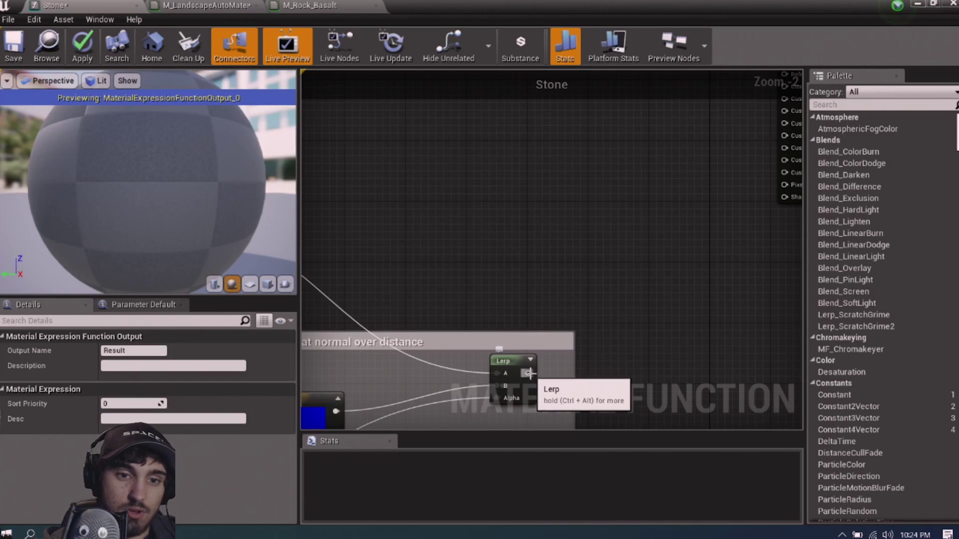
{"action": "left_click_drag", "start_coordinate": [528, 373], "coordinate": [737, 232]}
{"action": "scroll", "coordinate": [664, 270], "scroll_direction": "down", "scroll_amount": 5}
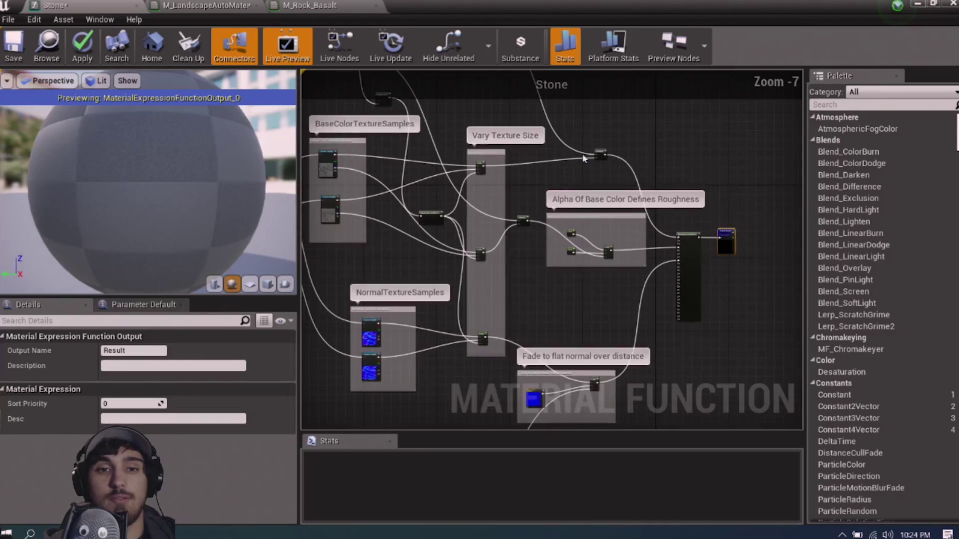
Save the Stone function and close both its editor and the M_Rock_Basalt editor
{"action": "scroll", "coordinate": [725, 240], "scroll_direction": "up", "scroll_amount": 3}
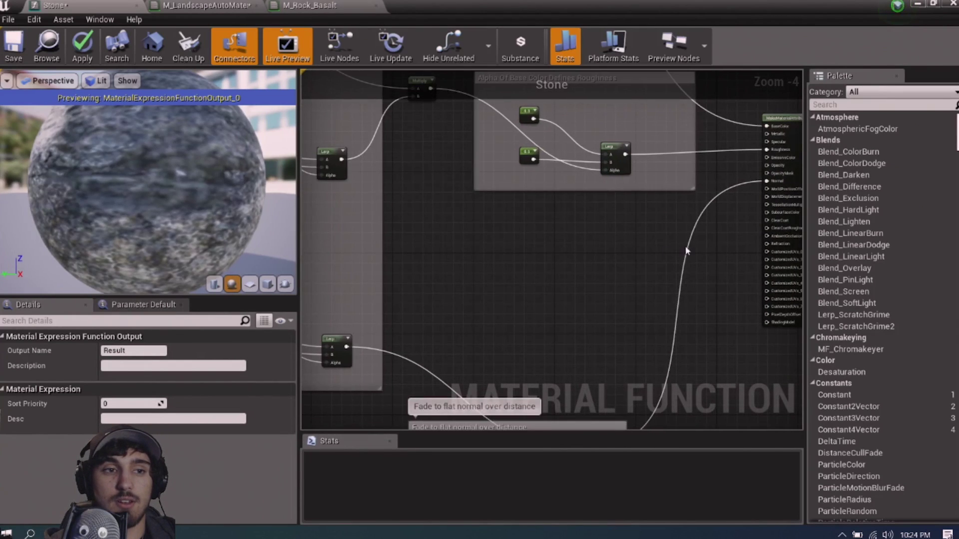
{"action": "scroll", "coordinate": [107, 163], "scroll_direction": "down", "scroll_amount": 5}
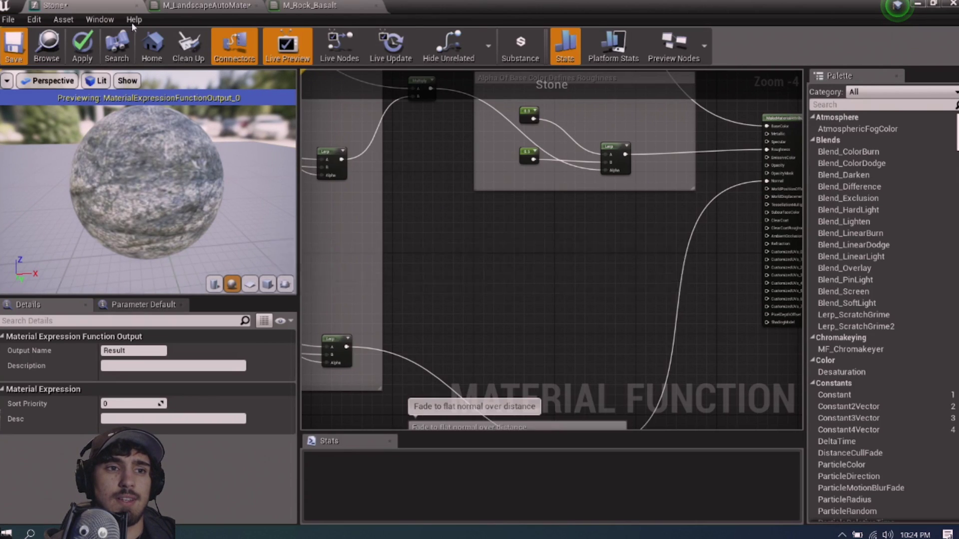
{"action": "left_click", "coordinate": [136, 5]}
{"action": "left_click", "coordinate": [256, 6]}
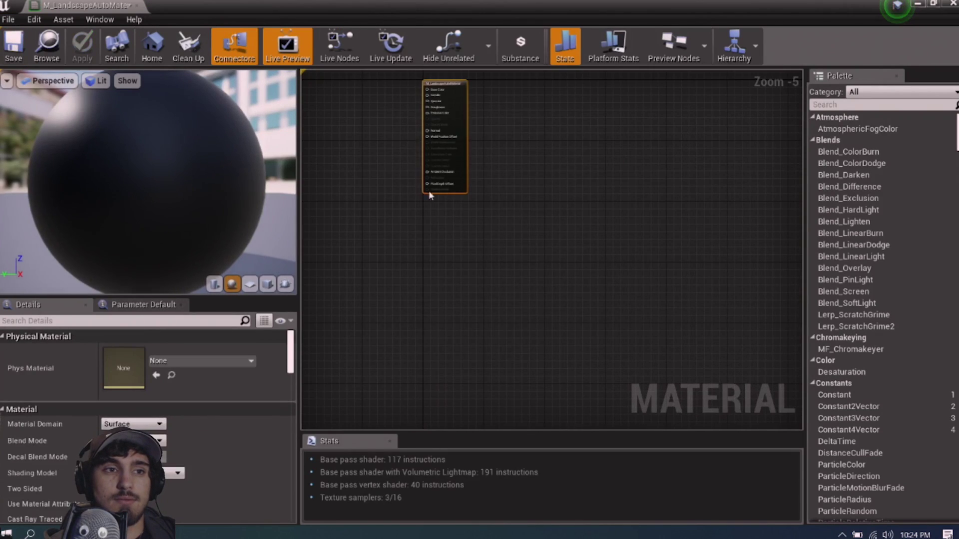
Shrink the M_LandscapeAutoMaterial editor window, open the root Content folder and move the editor aside to uncover the function assets
{"action": "right_click_drag", "start_coordinate": [443, 214], "coordinate": [572, 329]}
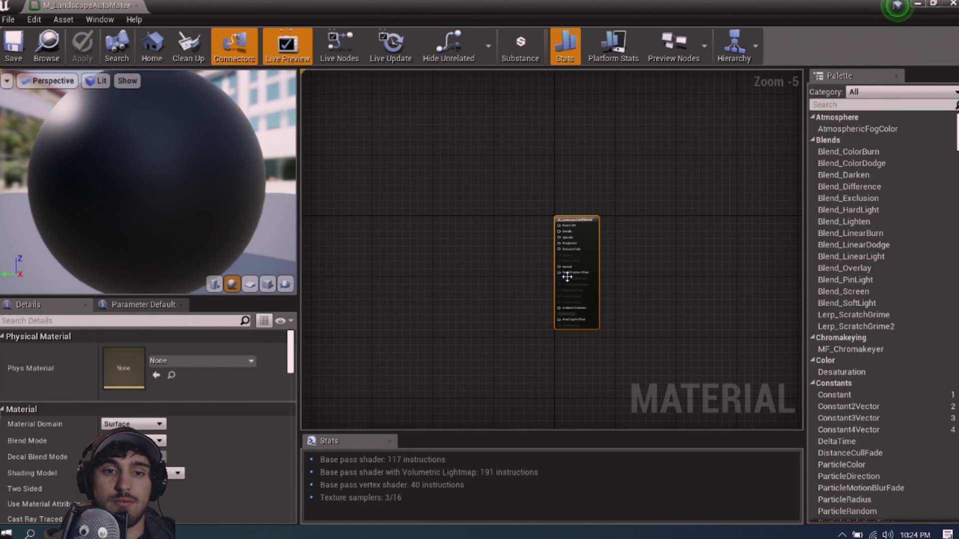
{"action": "scroll", "coordinate": [571, 322], "scroll_direction": "up", "scroll_amount": 2}
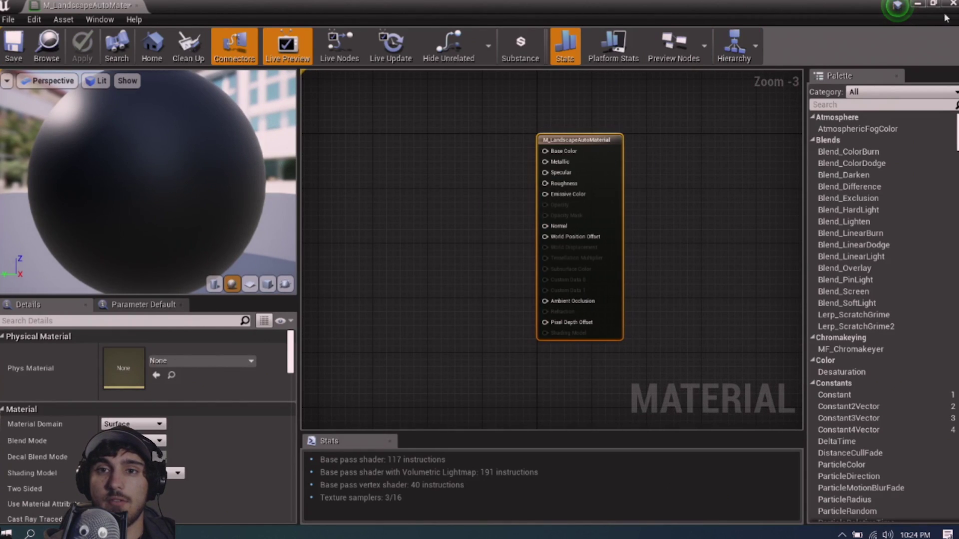
{"action": "left_click", "coordinate": [933, 4]}
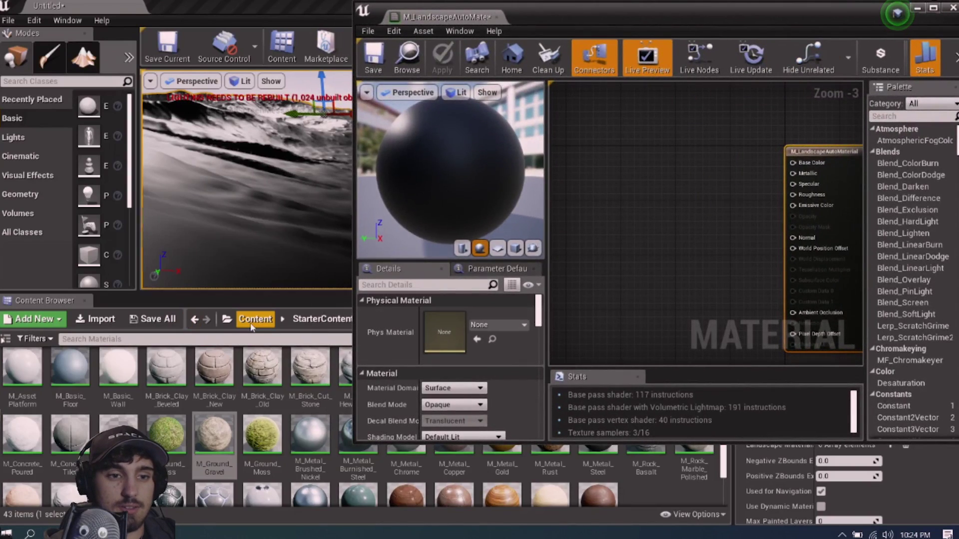
{"action": "left_click", "coordinate": [255, 320]}
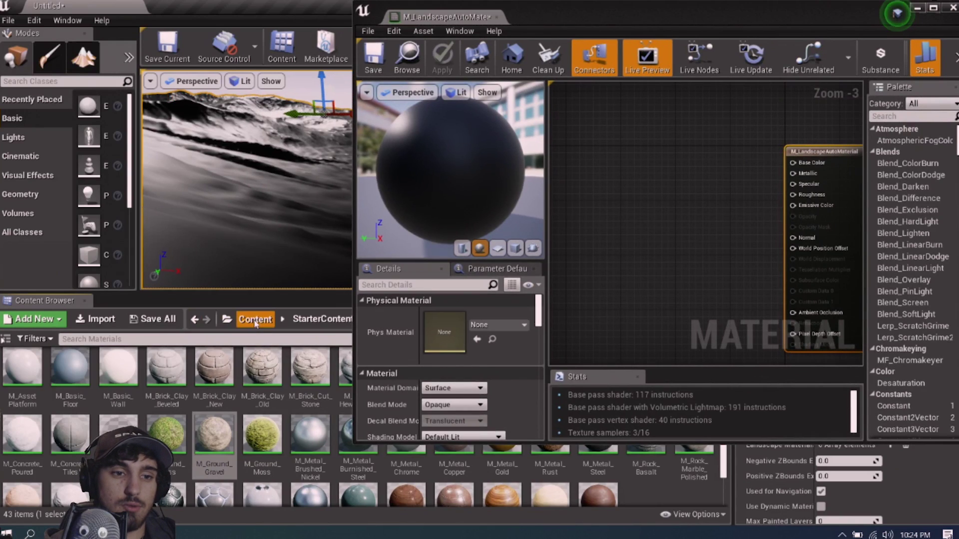
{"action": "left_click_drag", "start_coordinate": [544, 23], "coordinate": [602, 21]}
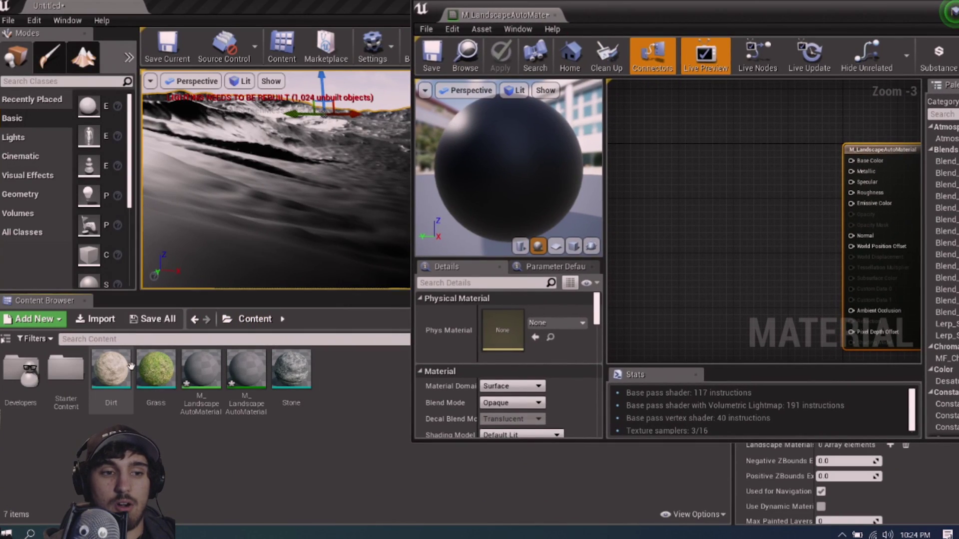
Place the Dirt, Grass and Stone functions together into the M_LandscapeAutoMaterial graph and maximize the material editor again
{"action": "mouse_move", "coordinate": [143, 372]}
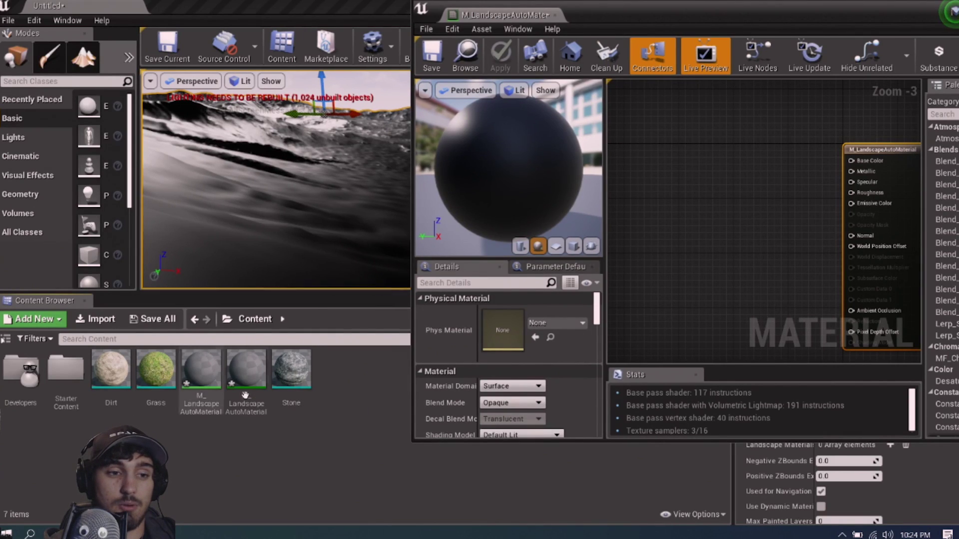
{"action": "left_click", "coordinate": [113, 370]}
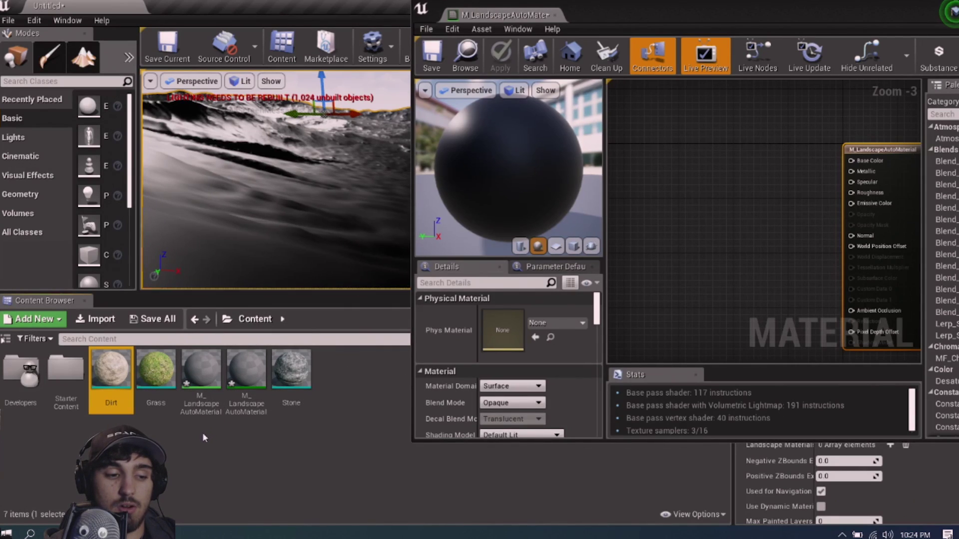
{"action": "left_click", "coordinate": [169, 376], "text": "ctrl"}
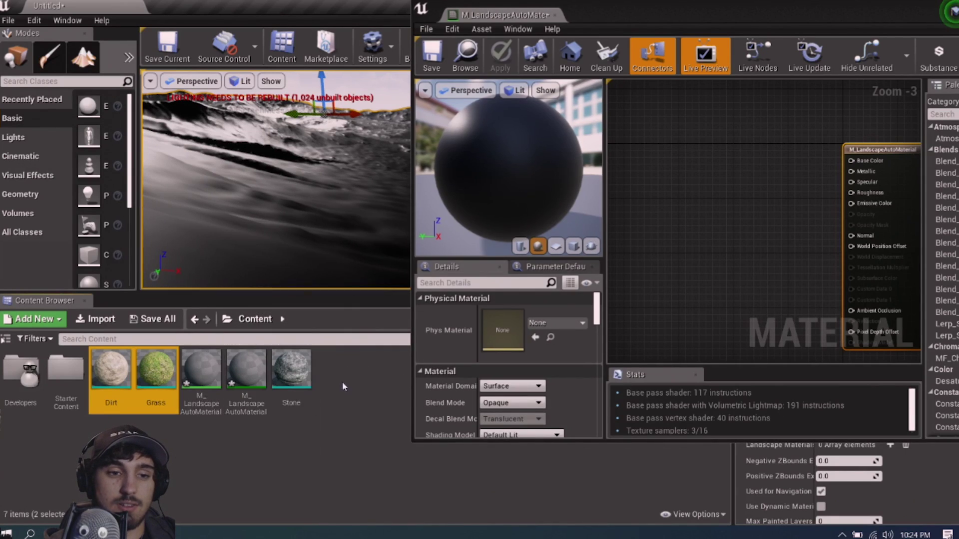
{"action": "left_click", "coordinate": [293, 372], "text": "ctrl"}
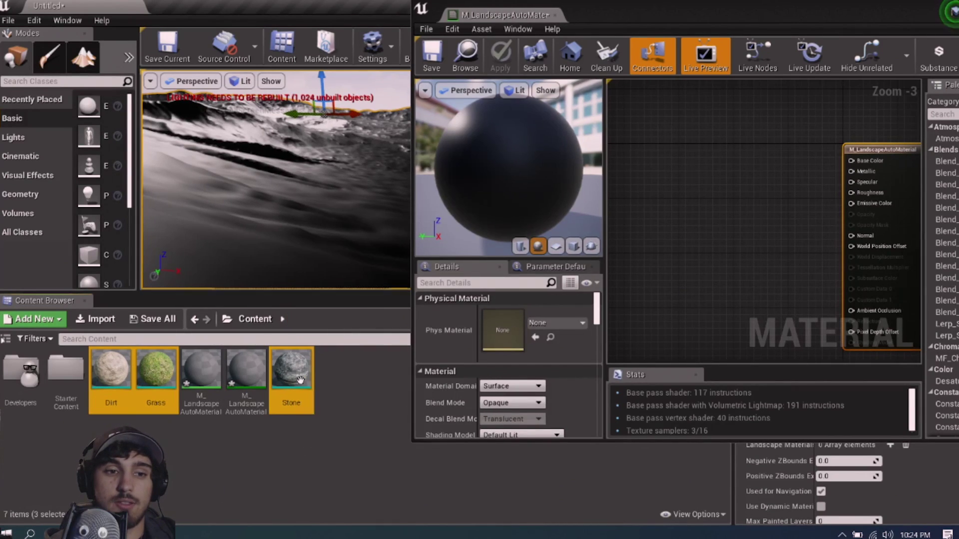
{"action": "left_click_drag", "start_coordinate": [301, 381], "coordinate": [702, 213]}
{"action": "left_click_drag", "start_coordinate": [930, 22], "coordinate": [839, 29]}
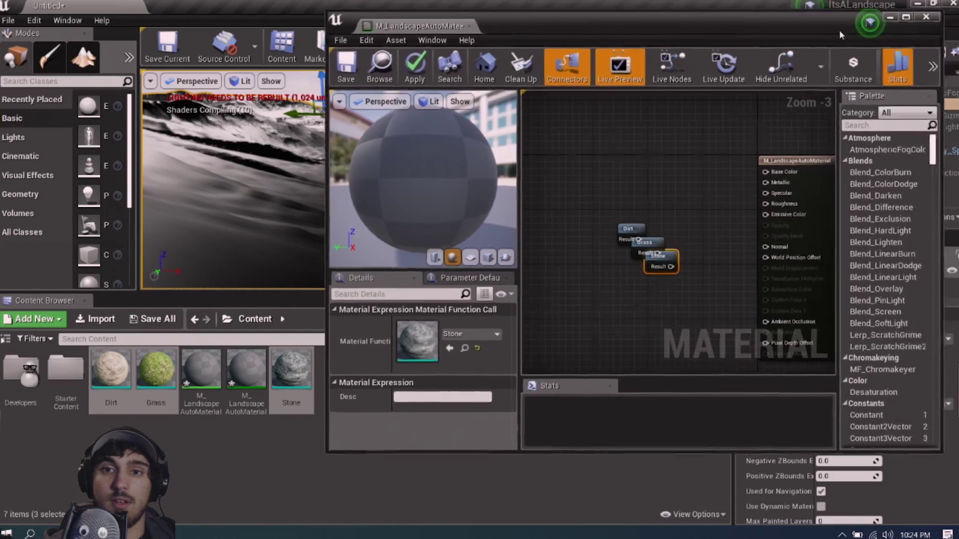
{"action": "double_click", "coordinate": [839, 29]}
Spread the overlapping function nodes into a vertical column with Grass at the top, Dirt in the middle and Stone at the bottom
{"action": "scroll", "coordinate": [489, 299], "scroll_direction": "up", "scroll_amount": 3}
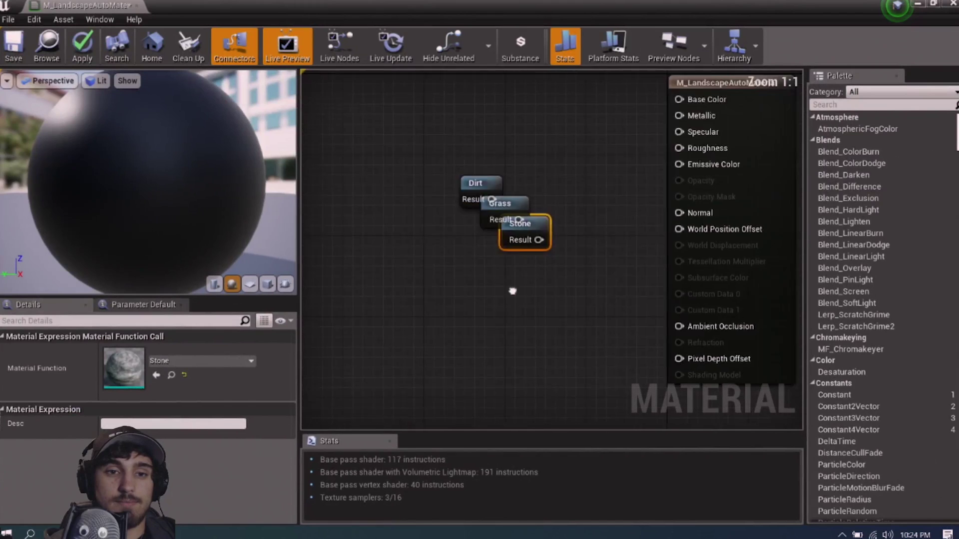
{"action": "right_click_drag", "start_coordinate": [512, 291], "coordinate": [558, 309]}
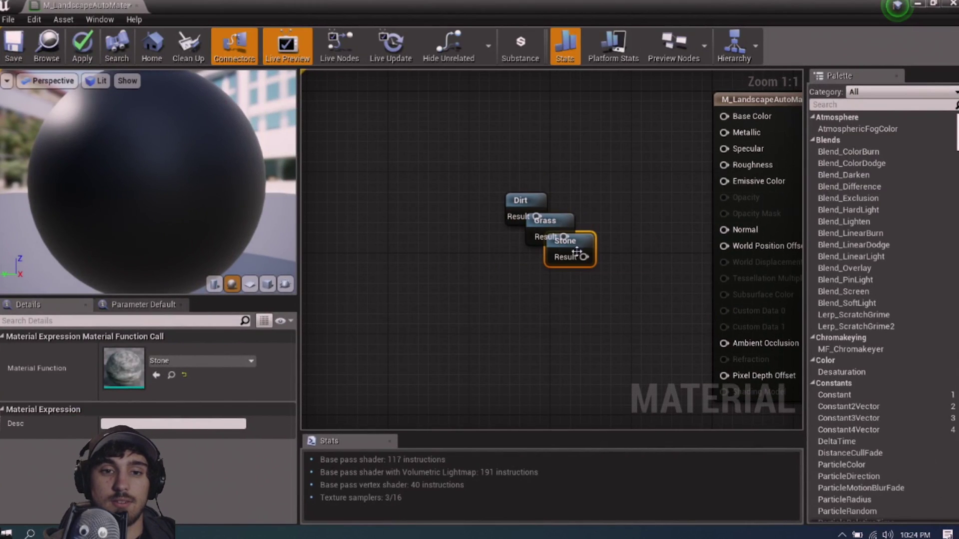
{"action": "scroll", "coordinate": [552, 252], "scroll_direction": "down", "scroll_amount": 4}
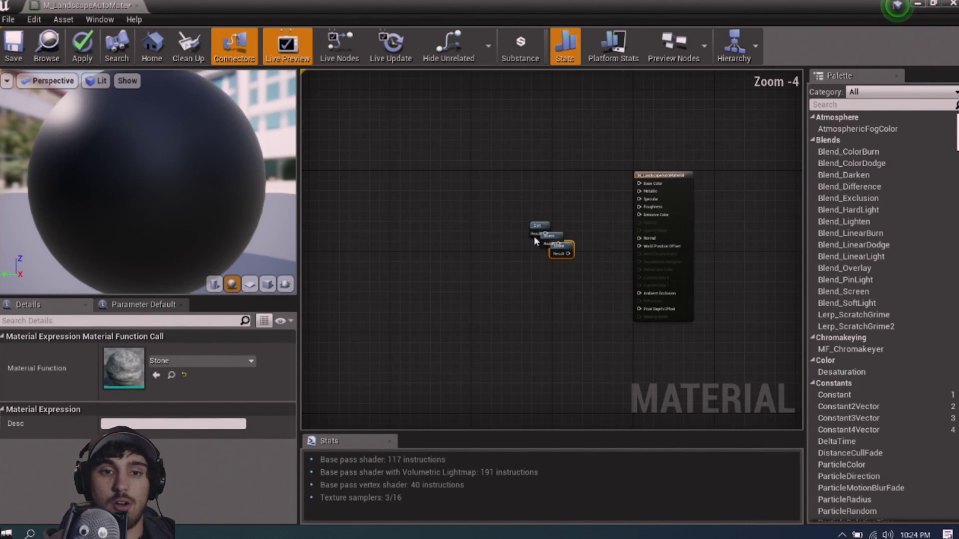
{"action": "scroll", "coordinate": [534, 241], "scroll_direction": "up", "scroll_amount": 3}
{"action": "left_click_drag", "start_coordinate": [573, 216], "coordinate": [525, 102]}
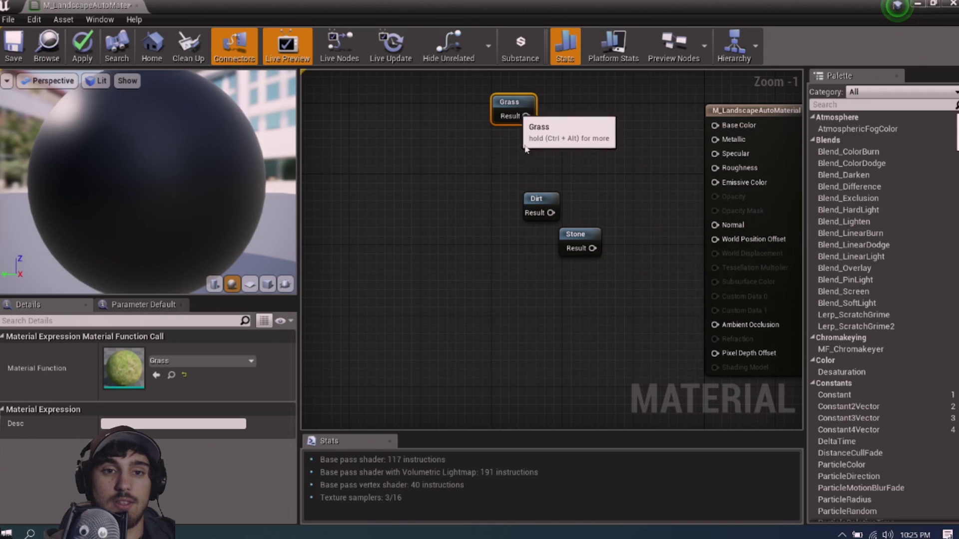
{"action": "left_click_drag", "start_coordinate": [532, 199], "coordinate": [502, 173]}
{"action": "left_click_drag", "start_coordinate": [568, 236], "coordinate": [506, 257]}
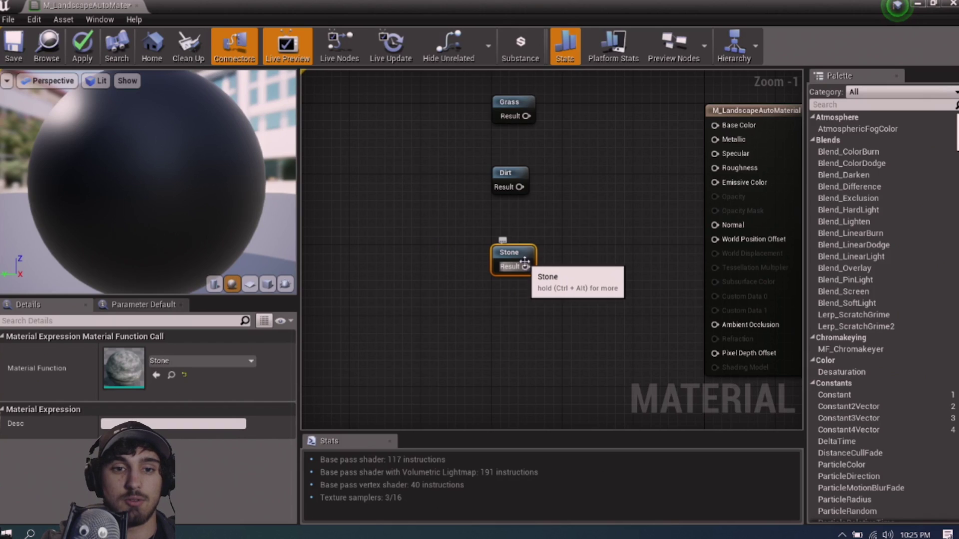
Feed the Stone node's Result into a new BreakMaterialAttributes node and move the pair down, away from the other functions
{"action": "left_click_drag", "start_coordinate": [526, 267], "coordinate": [568, 265]}
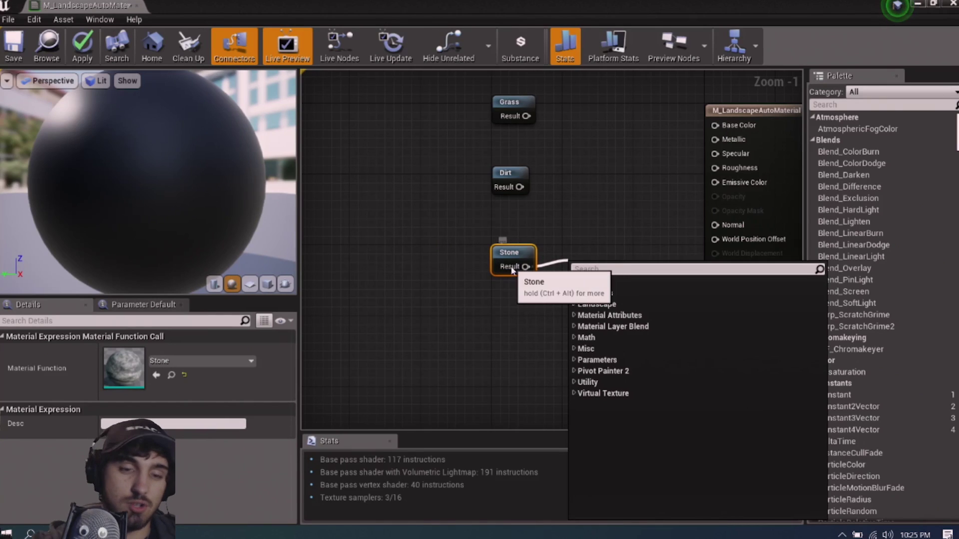
{"action": "type", "text": "breake"}
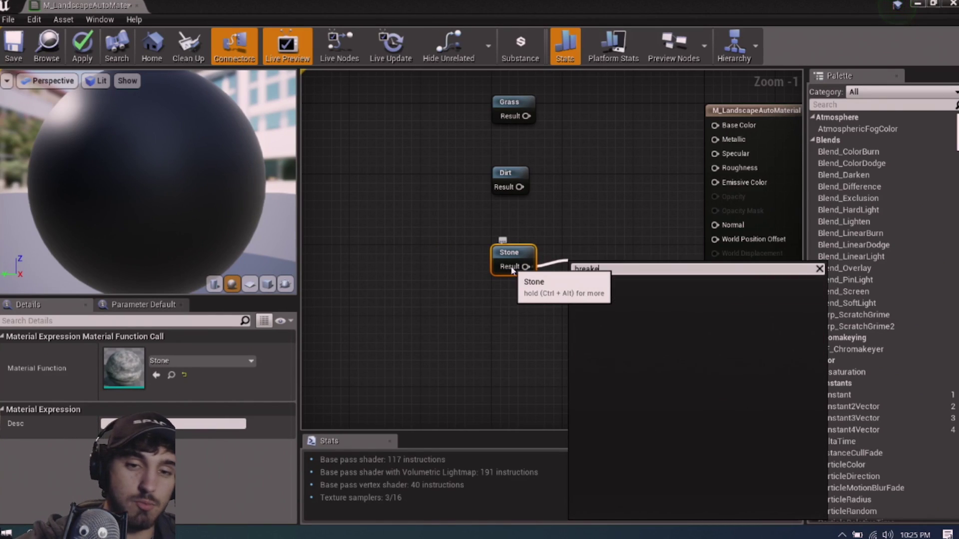
{"action": "key", "text": "BackSpace"}
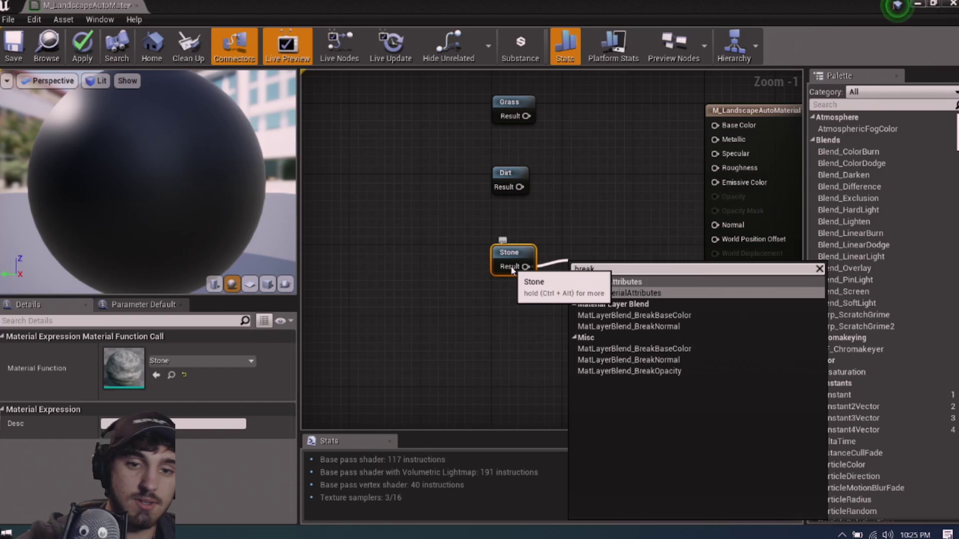
{"action": "left_click", "coordinate": [619, 293]}
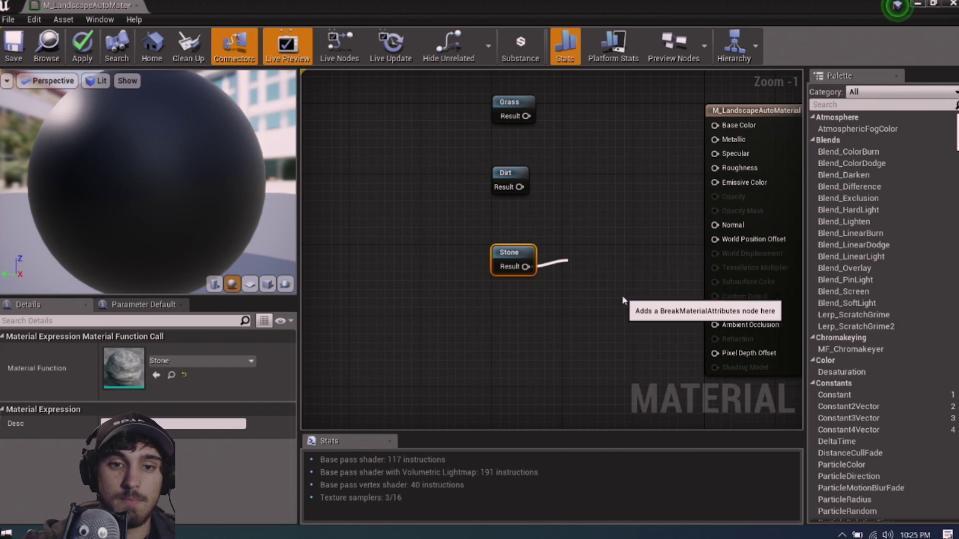
{"action": "scroll", "coordinate": [527, 283], "scroll_direction": "down", "scroll_amount": 2}
{"action": "right_click_drag", "start_coordinate": [497, 328], "coordinate": [539, 243]}
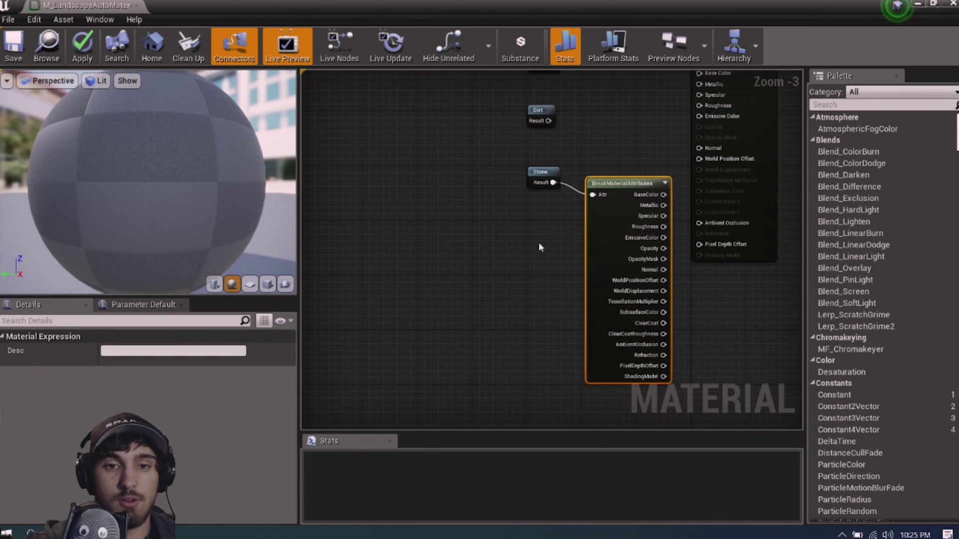
{"action": "left_click_drag", "start_coordinate": [599, 258], "coordinate": [602, 258]}
{"action": "left_click_drag", "start_coordinate": [624, 185], "coordinate": [516, 249]}
Feed the Dirt node's Result into a new BreakMaterialAttributes node
{"action": "right_click_drag", "start_coordinate": [509, 173], "coordinate": [511, 239]}
{"action": "scroll", "coordinate": [512, 240], "scroll_direction": "up", "scroll_amount": 2}
{"action": "left_click_drag", "start_coordinate": [555, 174], "coordinate": [615, 182]}
{"action": "type", "text": "break"}
{"action": "key", "text": "Return"}
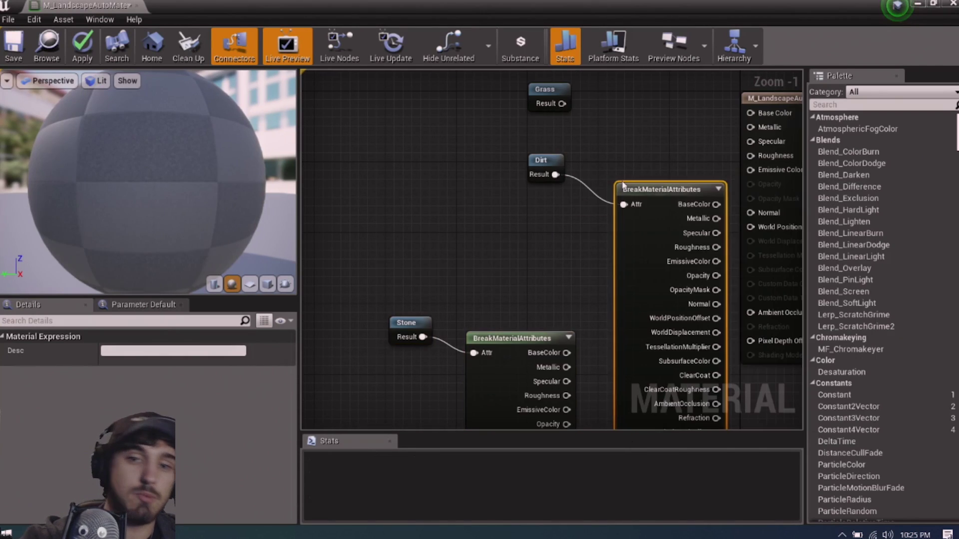
Move the Dirt node and its BreakMaterialAttributes together so they line up directly above the Stone pair
{"action": "left_click_drag", "start_coordinate": [758, 231], "coordinate": [755, 231]}
{"action": "scroll", "coordinate": [678, 209], "scroll_direction": "down", "scroll_amount": 4}
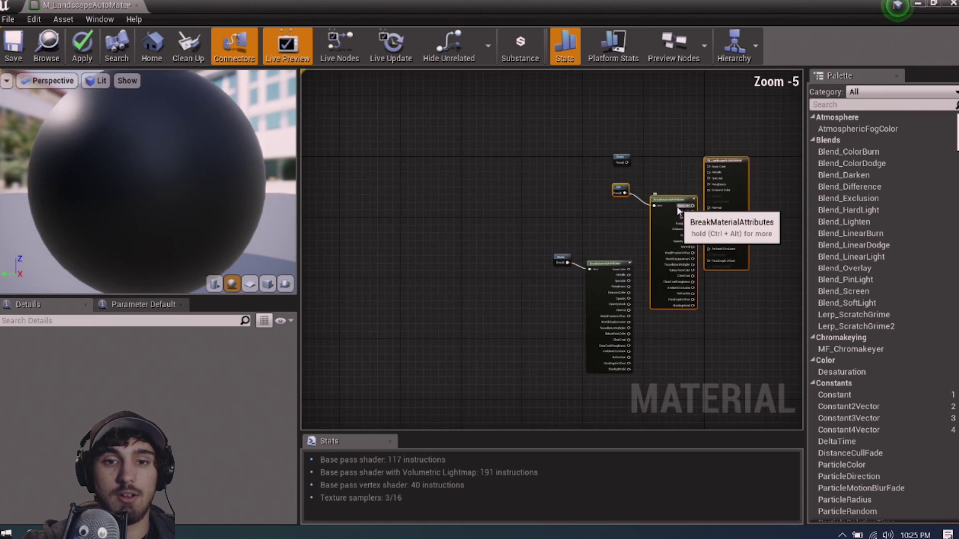
{"action": "left_click", "coordinate": [630, 181]}
{"action": "left_click_drag", "start_coordinate": [664, 223], "coordinate": [623, 125]}
{"action": "left_click_drag", "start_coordinate": [604, 175], "coordinate": [613, 137]}
Move the Grass node above the Dirt pair and feed its Result into a new BreakMaterialAttributes node
{"action": "scroll", "coordinate": [635, 130], "scroll_direction": "up", "scroll_amount": 4}
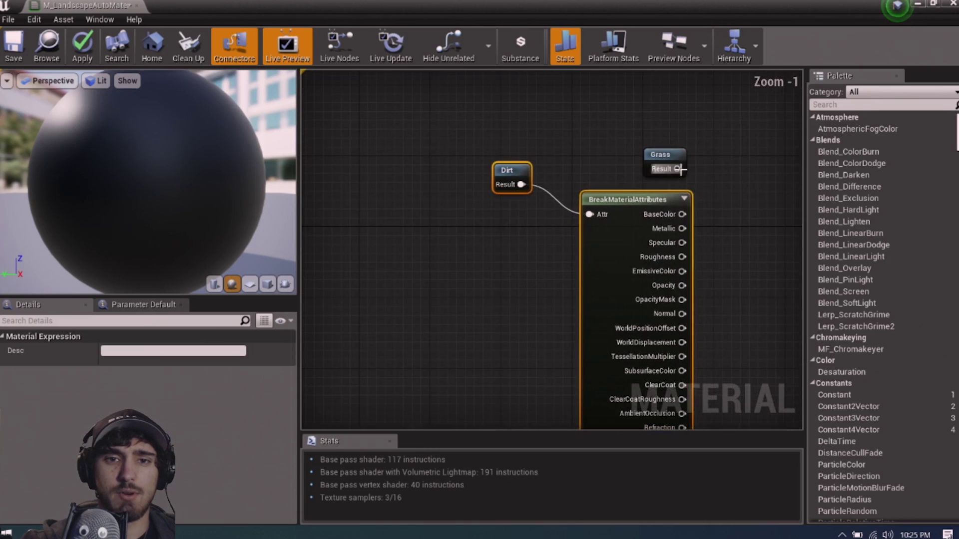
{"action": "left_click_drag", "start_coordinate": [669, 160], "coordinate": [667, 79]}
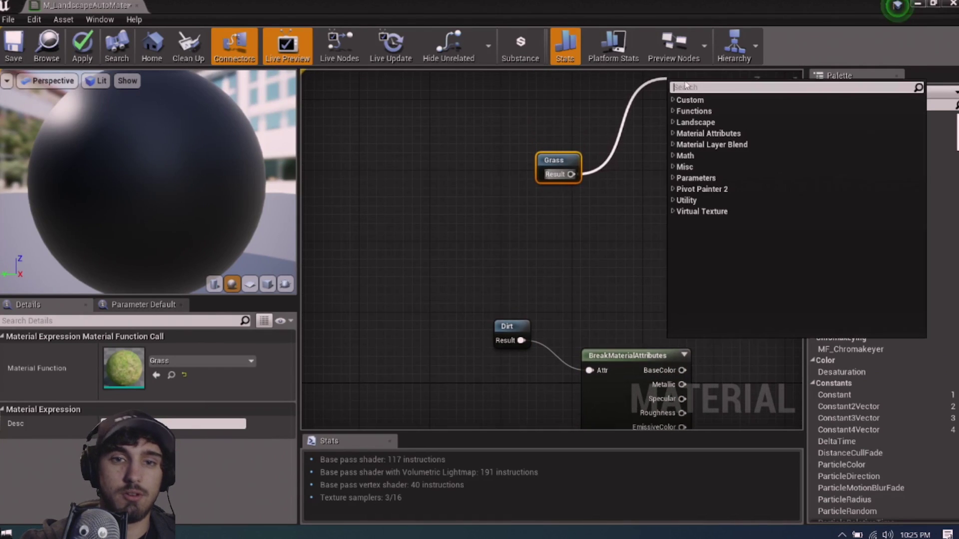
{"action": "type", "text": "break"}
{"action": "key", "text": "Return"}
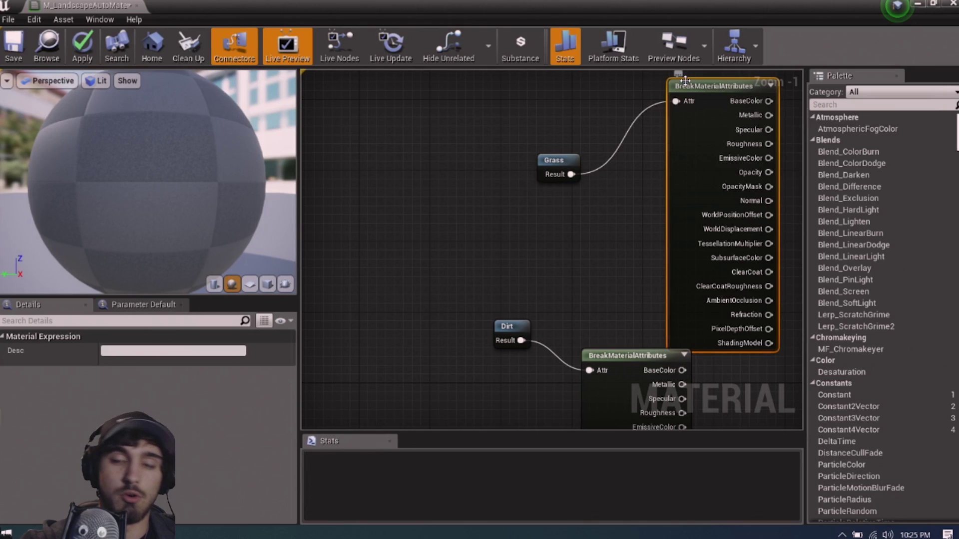
Line up the Grass node and its BreakMaterialAttributes directly above the Dirt pair
{"action": "scroll", "coordinate": [660, 114], "scroll_direction": "down", "scroll_amount": 5}
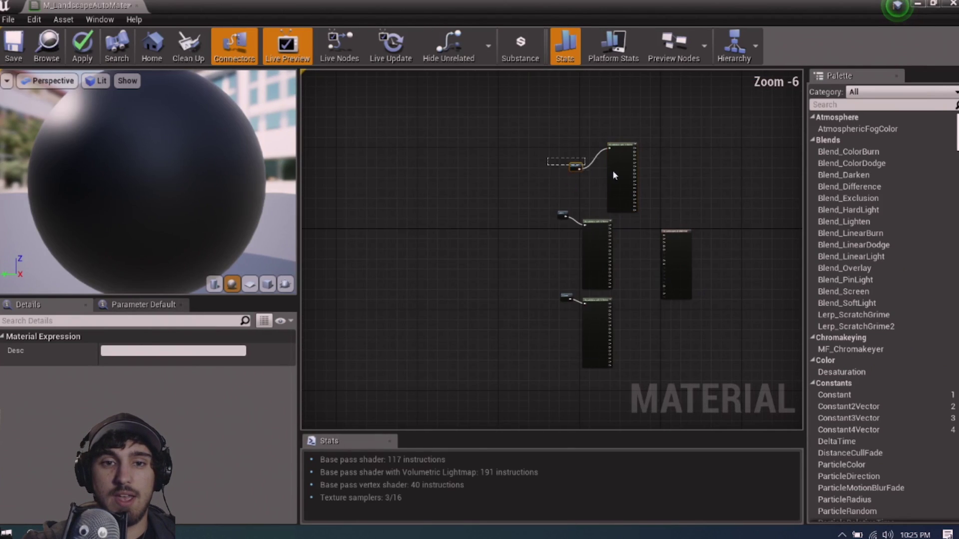
{"action": "left_click_drag", "start_coordinate": [613, 171], "coordinate": [587, 145]}
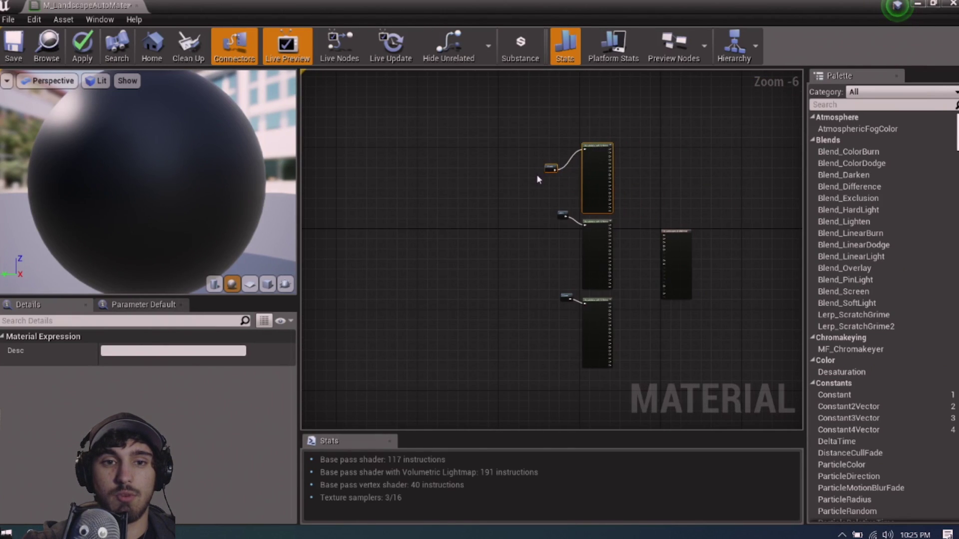
{"action": "left_click", "coordinate": [538, 179]}
{"action": "left_click", "coordinate": [551, 167]}
{"action": "scroll", "coordinate": [533, 282], "scroll_direction": "up", "scroll_amount": 3}
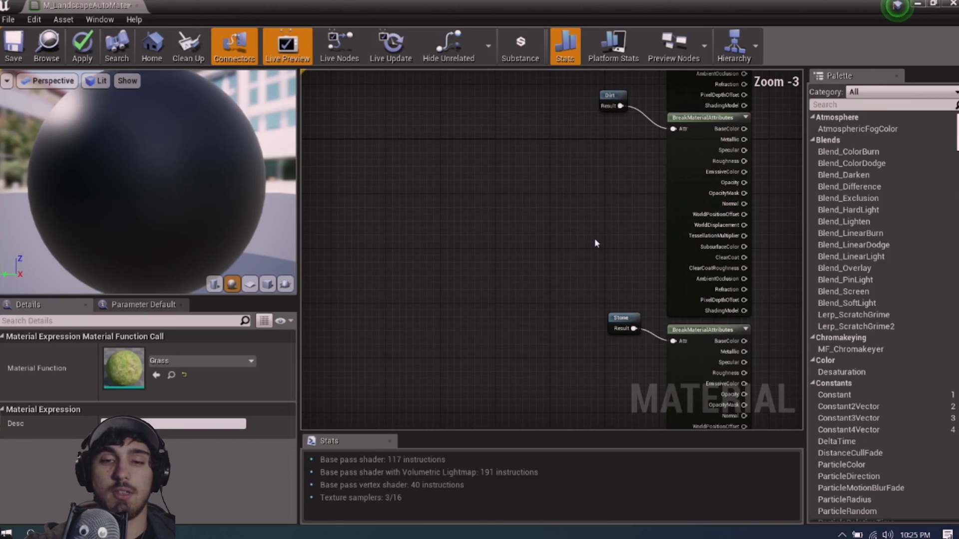
{"action": "scroll", "coordinate": [627, 294], "scroll_direction": "down", "scroll_amount": 3}
{"action": "scroll", "coordinate": [637, 274], "scroll_direction": "up", "scroll_amount": 3}
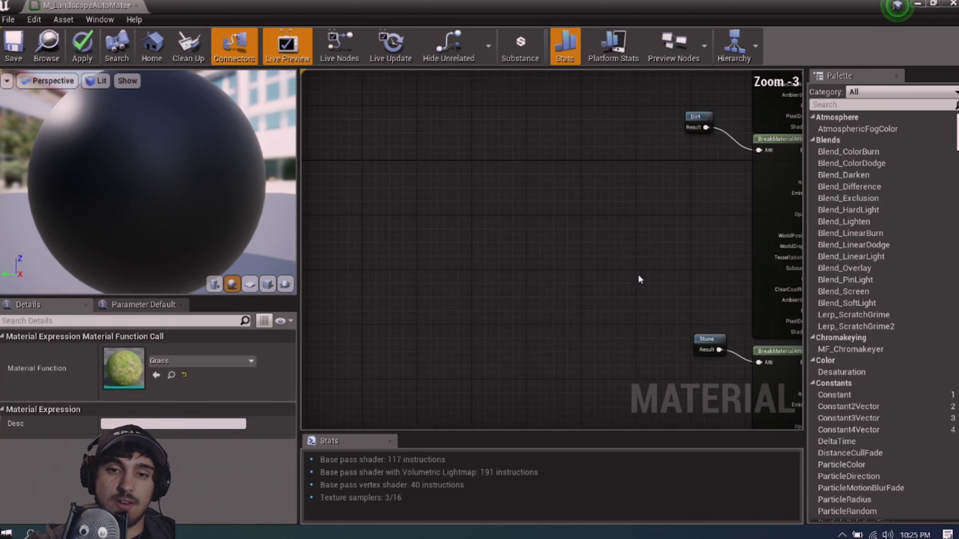
{"action": "right_click_drag", "start_coordinate": [638, 274], "coordinate": [287, 226]}
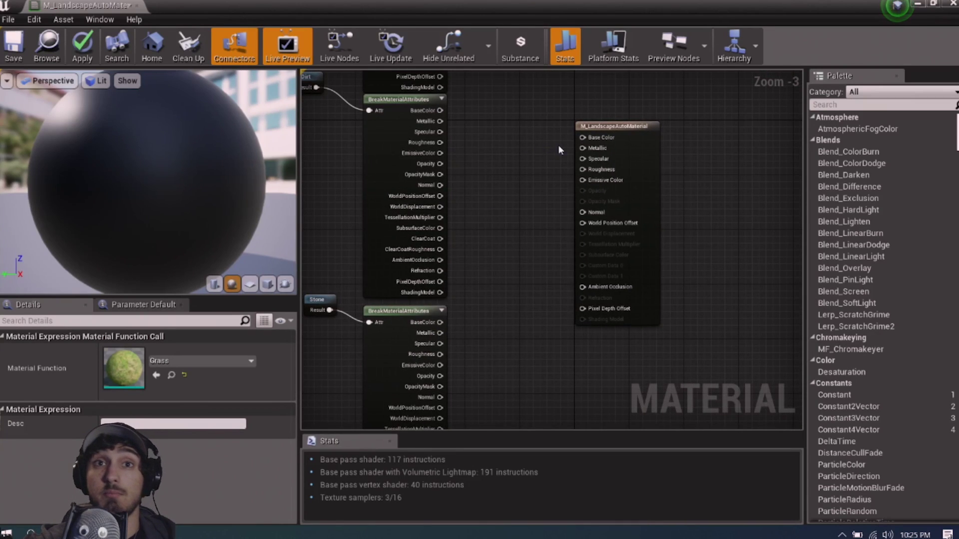
{"action": "scroll", "coordinate": [599, 131], "scroll_direction": "down", "scroll_amount": 1}
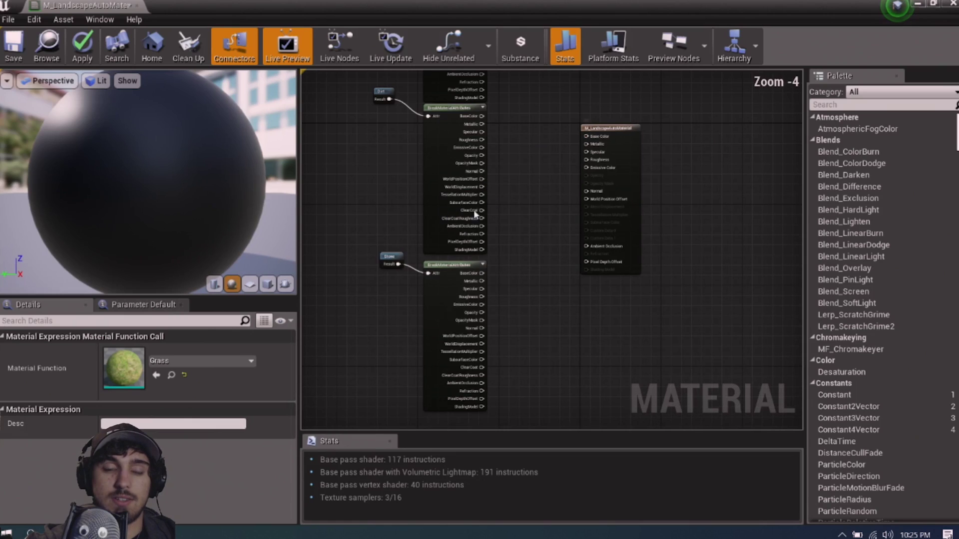
{"action": "right_click_drag", "start_coordinate": [549, 161], "coordinate": [497, 228]}
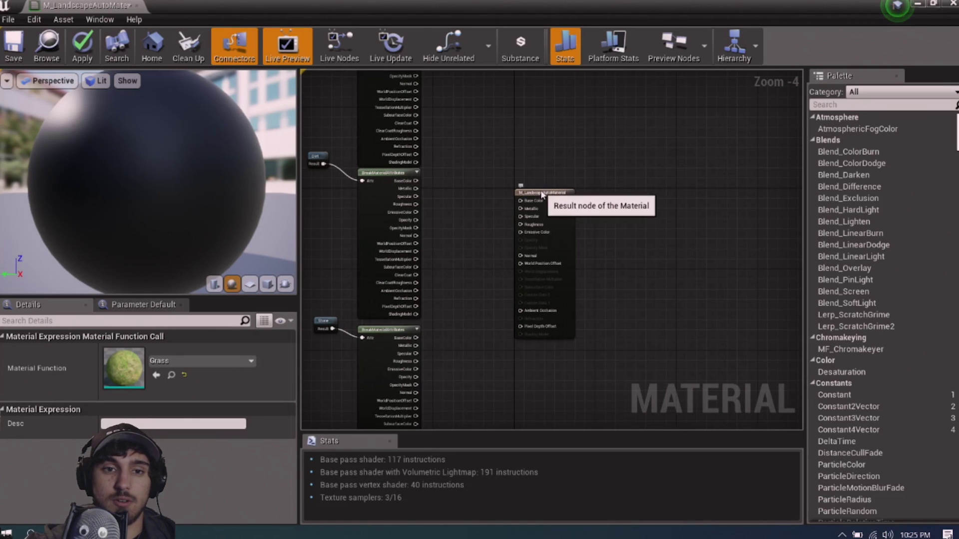
Move the material result node farther to the right, leaving wide space after the BreakMaterialAttributes nodes
{"action": "left_click_drag", "start_coordinate": [542, 192], "coordinate": [754, 200]}
{"action": "scroll", "coordinate": [494, 211], "scroll_direction": "down", "scroll_amount": 1}
{"action": "scroll", "coordinate": [493, 217], "scroll_direction": "down", "scroll_amount": 1}
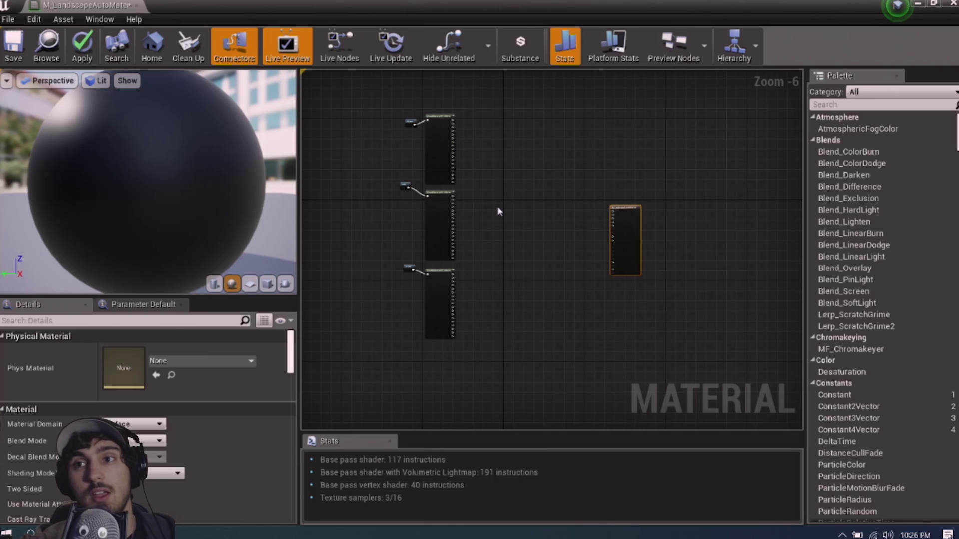
Feed the BaseColor output of Stone's BreakMaterialAttributes into input A of a new Linear Interpolate node
{"action": "scroll", "coordinate": [468, 173], "scroll_direction": "up", "scroll_amount": 3}
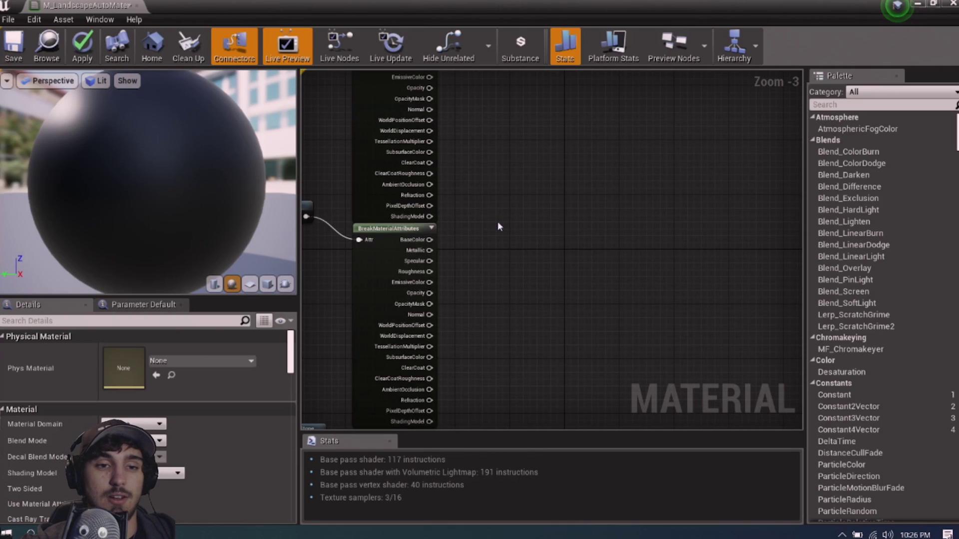
{"action": "scroll", "coordinate": [490, 319], "scroll_direction": "down", "scroll_amount": 2}
{"action": "right_click_drag", "start_coordinate": [519, 350], "coordinate": [549, 202]}
{"action": "scroll", "coordinate": [550, 291], "scroll_direction": "up", "scroll_amount": 1}
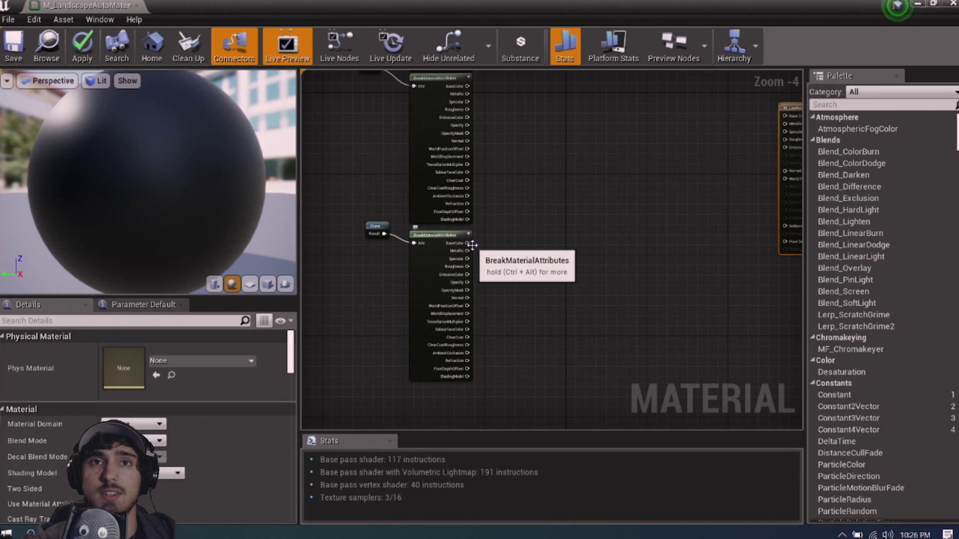
{"action": "scroll", "coordinate": [472, 244], "scroll_direction": "up", "scroll_amount": 2}
{"action": "right_click_drag", "start_coordinate": [472, 245], "coordinate": [464, 225]}
{"action": "scroll", "coordinate": [474, 227], "scroll_direction": "up", "scroll_amount": 2}
{"action": "scroll", "coordinate": [448, 209], "scroll_direction": "down", "scroll_amount": 1}
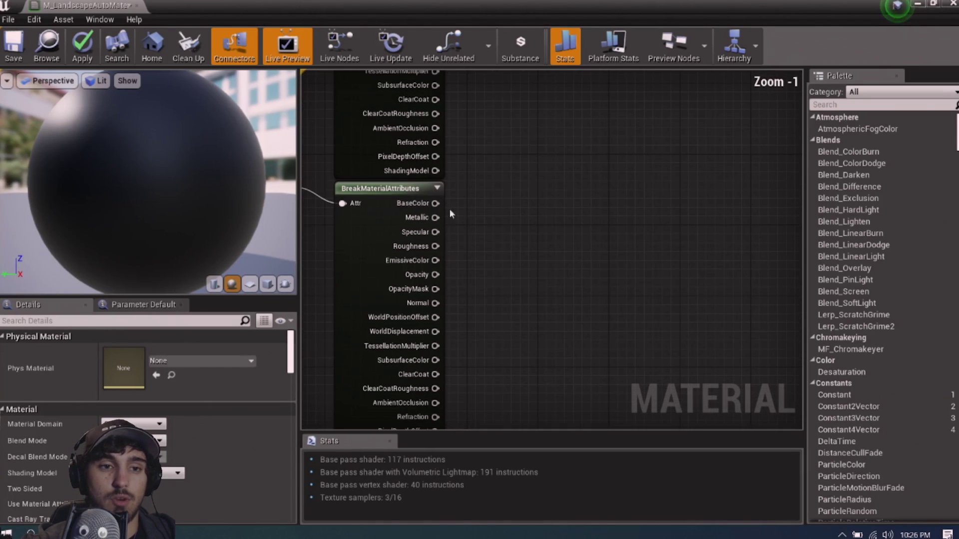
{"action": "right_click_drag", "start_coordinate": [368, 208], "coordinate": [434, 214]}
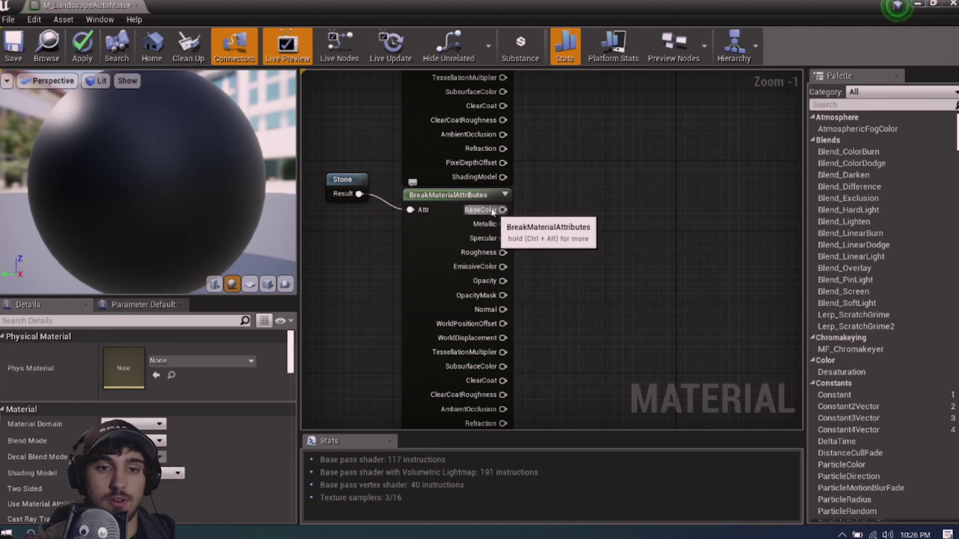
{"action": "right_click_drag", "start_coordinate": [568, 232], "coordinate": [521, 236]}
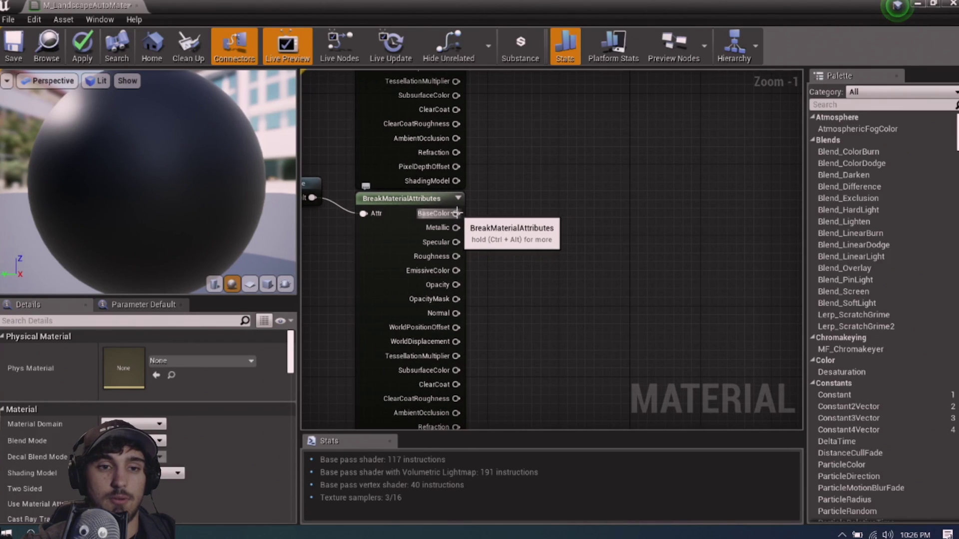
{"action": "left_click_drag", "start_coordinate": [456, 213], "coordinate": [643, 232]}
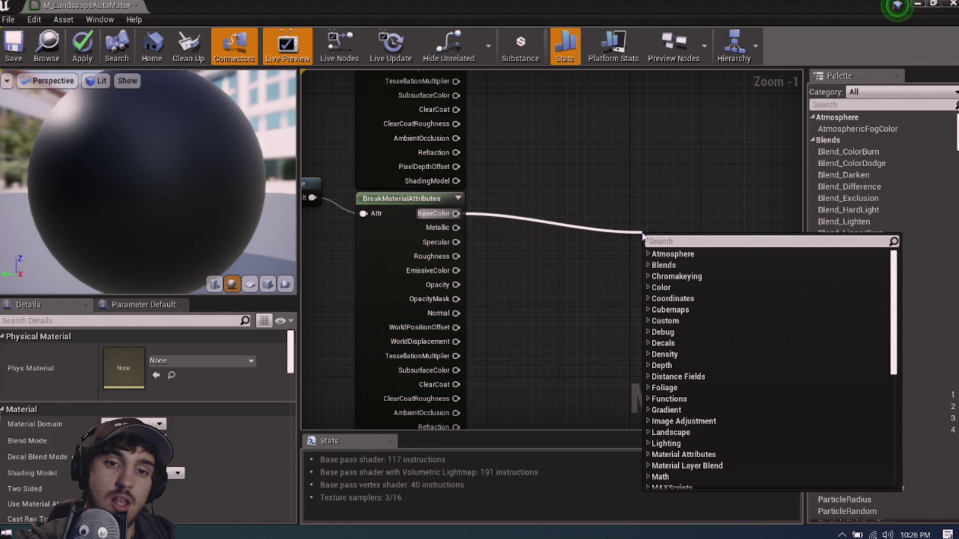
{"action": "type", "text": "linear"}
{"action": "key", "text": "Return"}
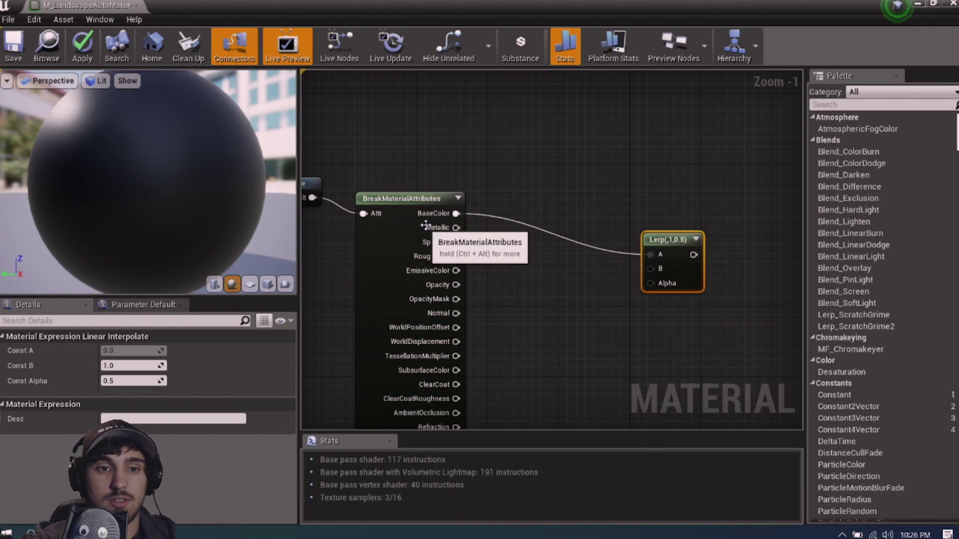
Connect the BaseColor output of Dirt's BreakMaterialAttributes to input B of the Lerp node
{"action": "right_click_drag", "start_coordinate": [448, 204], "coordinate": [496, 281]}
{"action": "right_click_drag", "start_coordinate": [560, 184], "coordinate": [531, 277]}
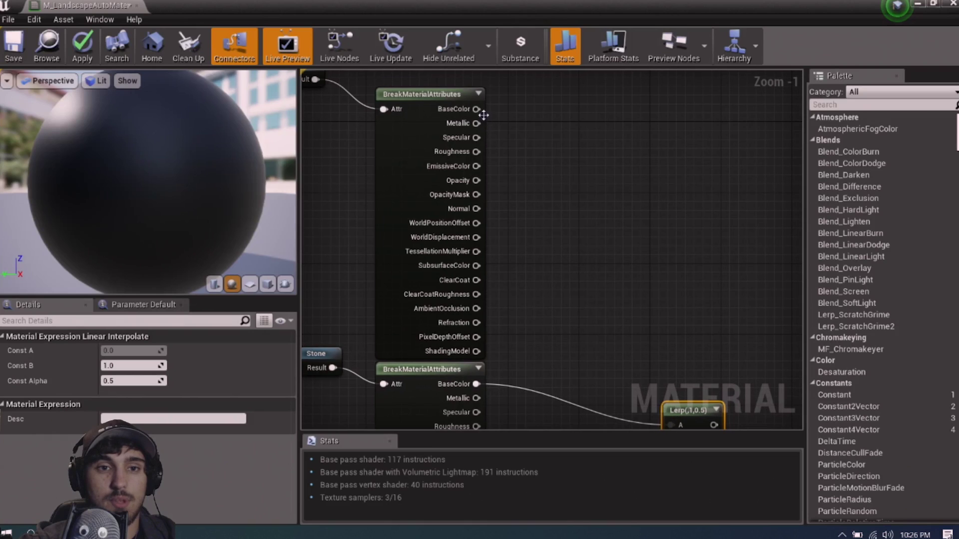
{"action": "left_click_drag", "start_coordinate": [476, 109], "coordinate": [669, 265]}
{"action": "scroll", "coordinate": [654, 350], "scroll_direction": "down", "scroll_amount": 1}
{"action": "scroll", "coordinate": [661, 319], "scroll_direction": "up", "scroll_amount": 2}
Connect the Lerp node's output to Base Color on the M_LandscapeAutoMaterial result node
{"action": "right_click_drag", "start_coordinate": [662, 323], "coordinate": [509, 271]}
{"action": "scroll", "coordinate": [525, 269], "scroll_direction": "down", "scroll_amount": 4}
{"action": "scroll", "coordinate": [563, 248], "scroll_direction": "up", "scroll_amount": 2}
{"action": "right_click_drag", "start_coordinate": [564, 248], "coordinate": [520, 341]}
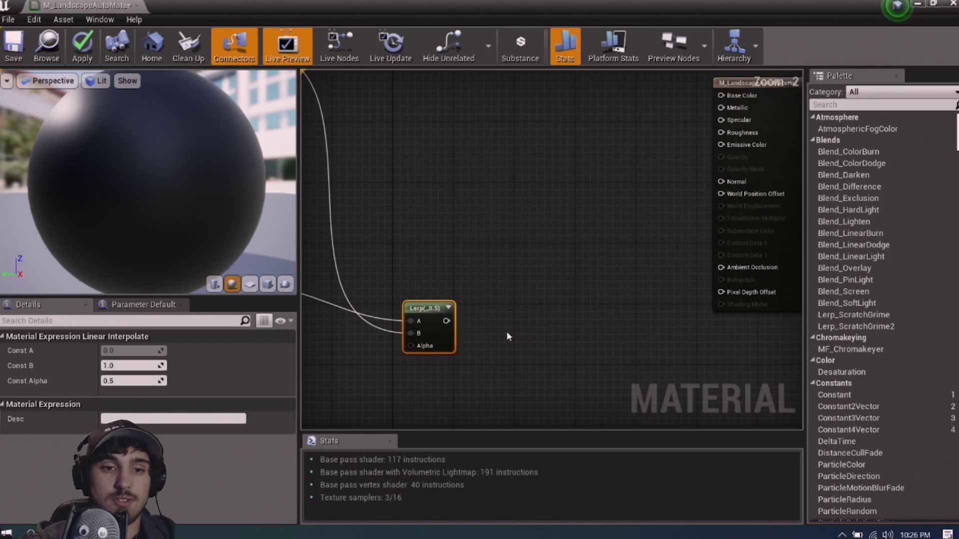
{"action": "left_click_drag", "start_coordinate": [446, 321], "coordinate": [720, 95]}
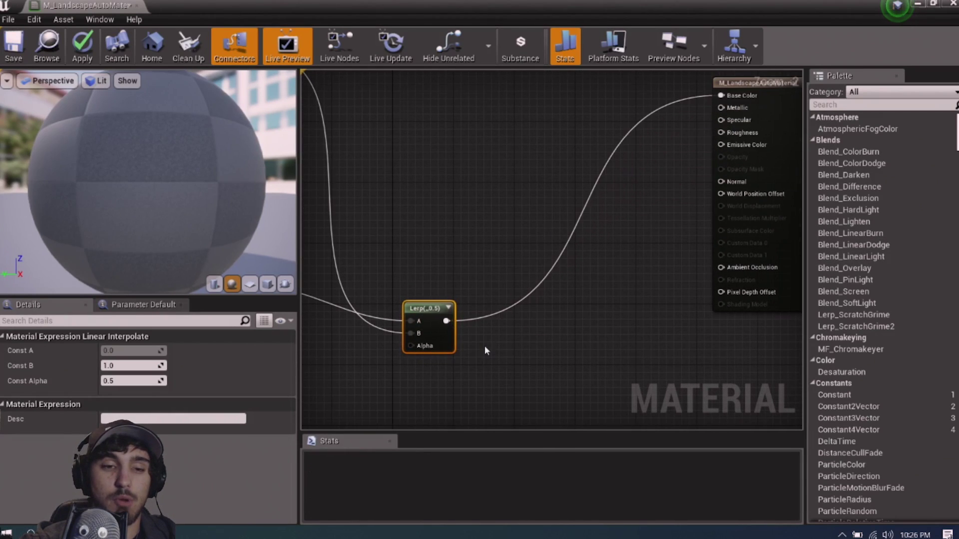
Examine the blended base color on the preview sphere from several angles and distances
{"action": "scroll", "coordinate": [485, 351], "scroll_direction": "up", "scroll_amount": 2}
{"action": "right_click_drag", "start_coordinate": [484, 351], "coordinate": [670, 316]}
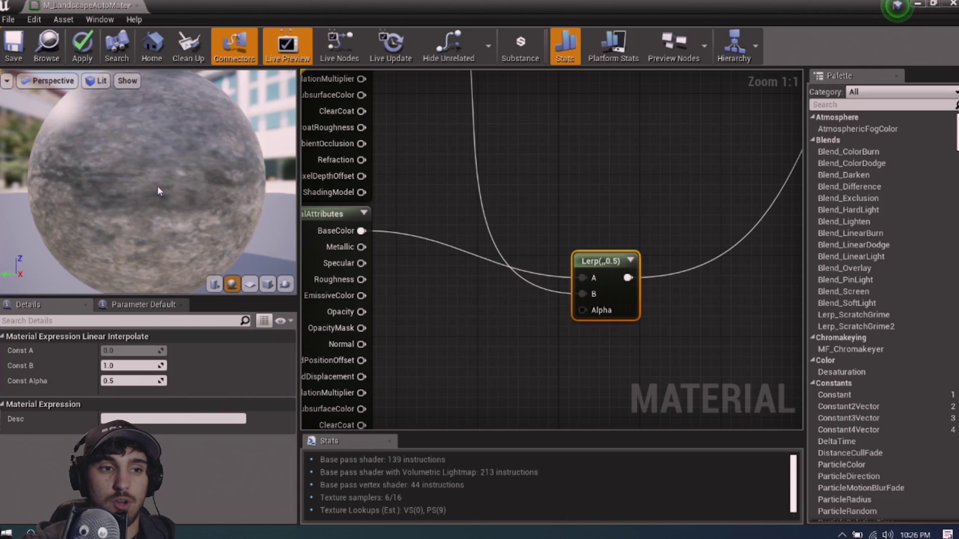
{"action": "left_click_drag", "start_coordinate": [158, 187], "coordinate": [240, 210]}
{"action": "left_click_drag", "start_coordinate": [125, 187], "coordinate": [110, 196]}
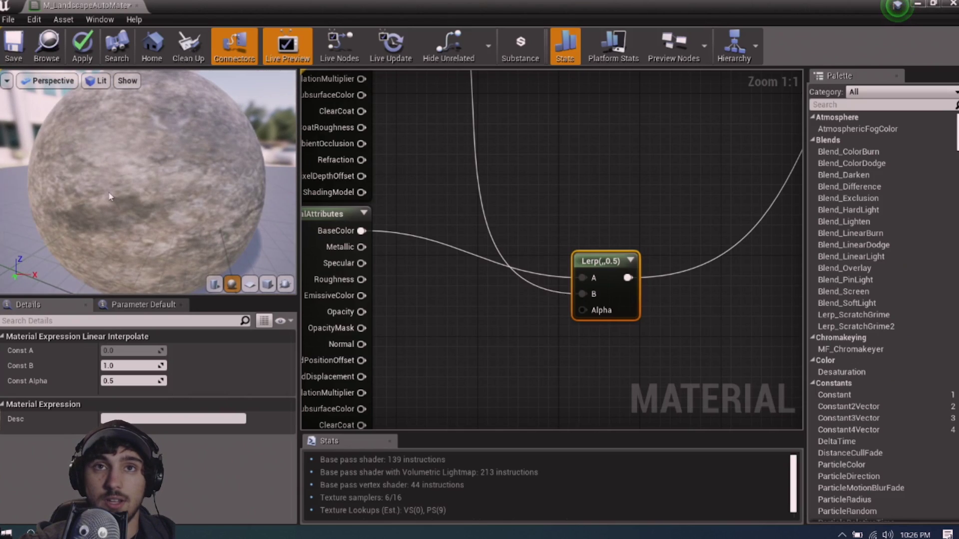
{"action": "scroll", "coordinate": [214, 201], "scroll_direction": "down", "scroll_amount": 5}
{"action": "left_click_drag", "start_coordinate": [214, 201], "coordinate": [173, 212]}
{"action": "scroll", "coordinate": [165, 233], "scroll_direction": "up", "scroll_amount": 5}
{"action": "scroll", "coordinate": [164, 171], "scroll_direction": "down", "scroll_amount": 6}
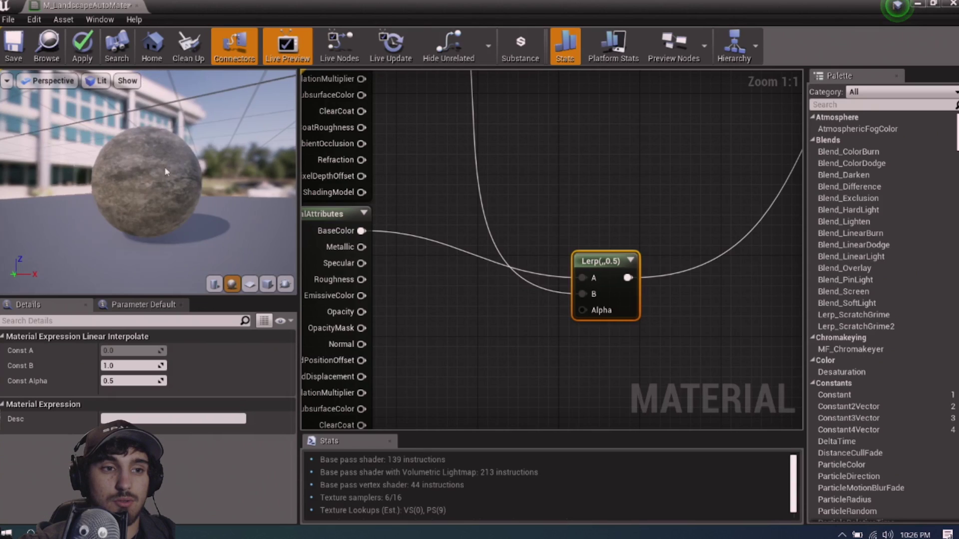
{"action": "left_click_drag", "start_coordinate": [165, 171], "coordinate": [170, 192]}
{"action": "scroll", "coordinate": [516, 323], "scroll_direction": "down", "scroll_amount": 2}
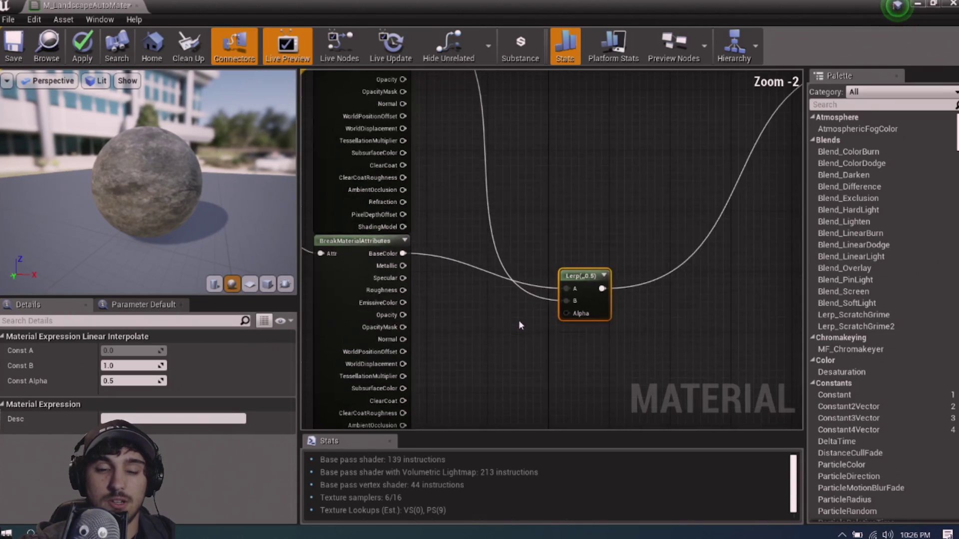
Drive the Lerp node's Alpha input with the Alpha output of a new WorldAlignedBlend function
{"action": "right_click_drag", "start_coordinate": [519, 320], "coordinate": [605, 289]}
{"action": "scroll", "coordinate": [629, 280], "scroll_direction": "up", "scroll_amount": 1}
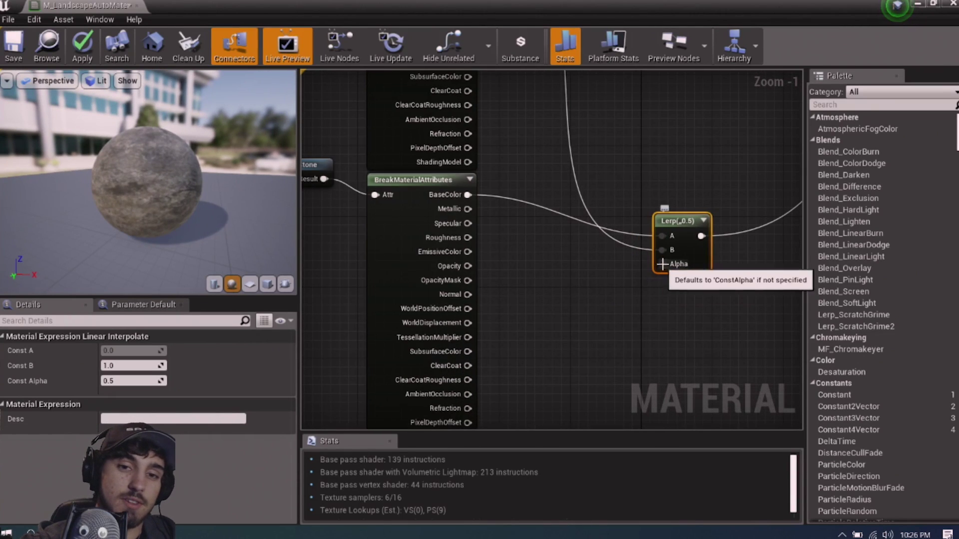
{"action": "left_click_drag", "start_coordinate": [658, 265], "coordinate": [575, 329]}
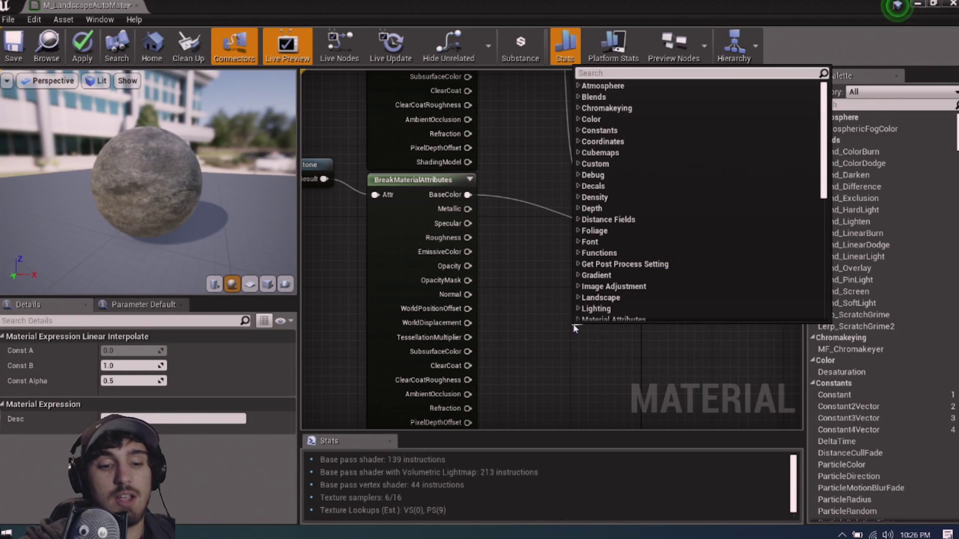
{"action": "type", "text": "worldaline"}
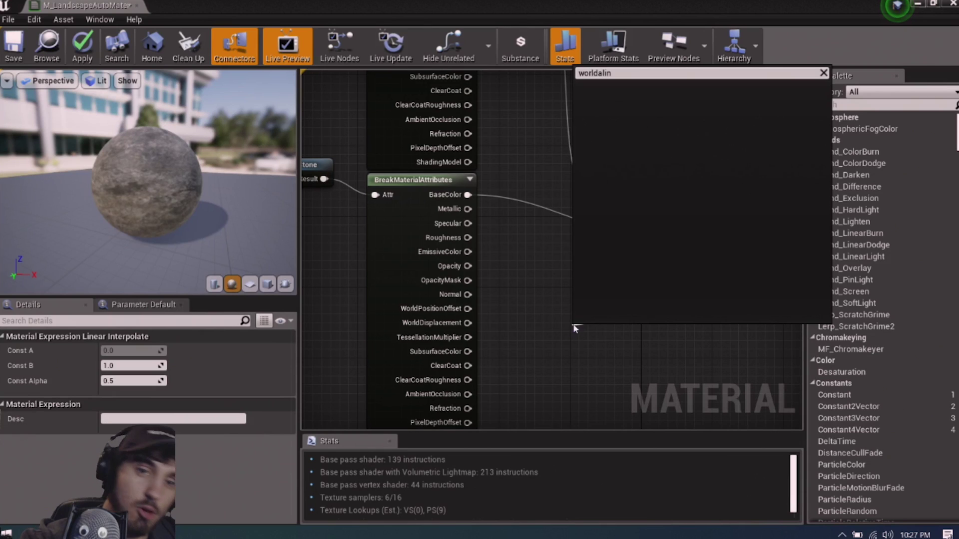
{"action": "key", "text": "BackSpace"}
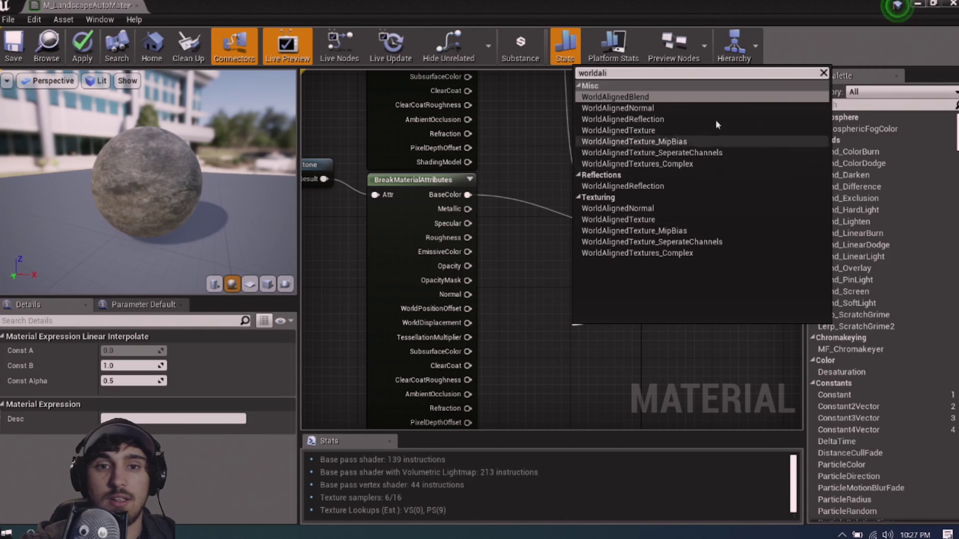
{"action": "left_click", "coordinate": [663, 98]}
{"action": "right_click_drag", "start_coordinate": [618, 344], "coordinate": [622, 280]}
{"action": "right_click_drag", "start_coordinate": [657, 215], "coordinate": [684, 149]}
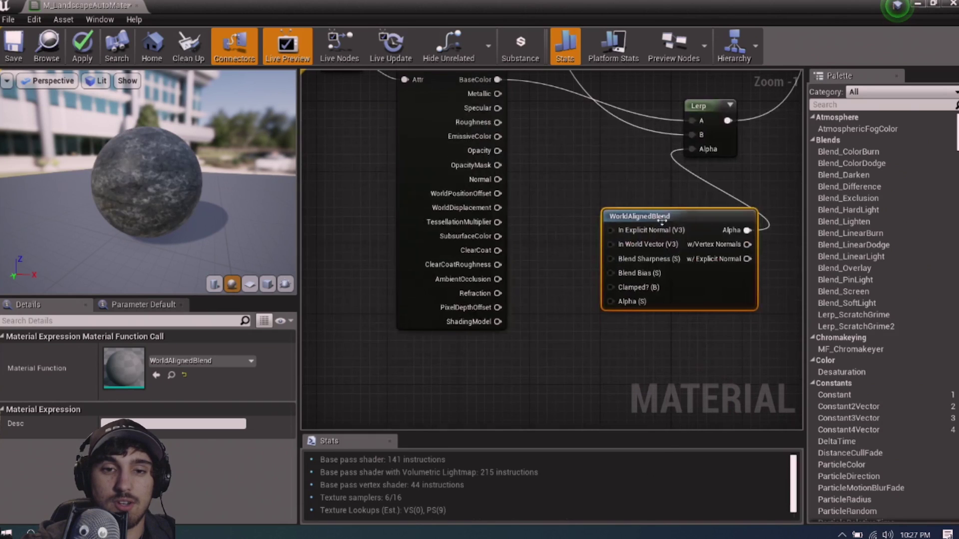
Move the WorldAlignedBlend node just below Stone's BreakMaterialAttributes and shift the Lerp node slightly farther right
{"action": "left_click_drag", "start_coordinate": [671, 218], "coordinate": [562, 341]}
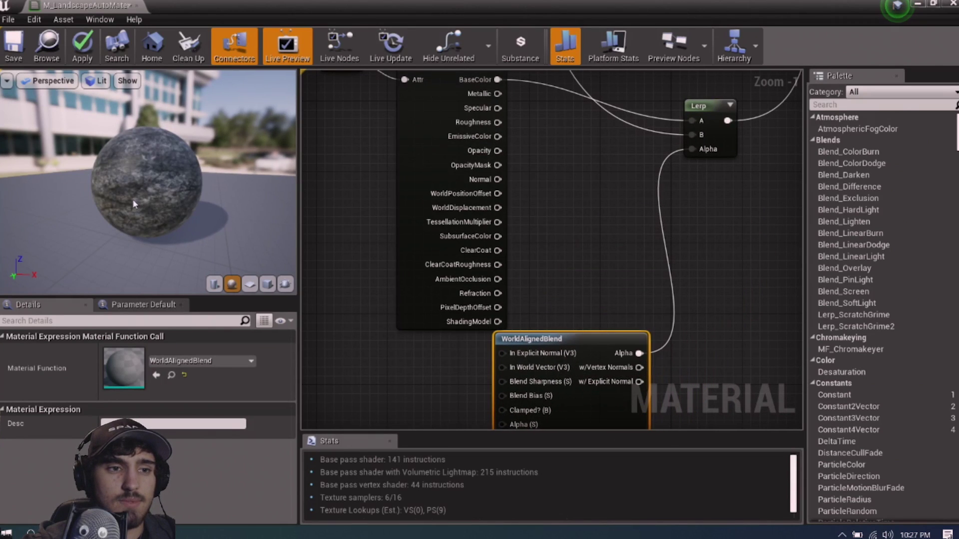
{"action": "scroll", "coordinate": [134, 200], "scroll_direction": "up", "scroll_amount": 1}
{"action": "left_click_drag", "start_coordinate": [134, 200], "coordinate": [88, 194]}
{"action": "left_click_drag", "start_coordinate": [711, 106], "coordinate": [743, 119]}
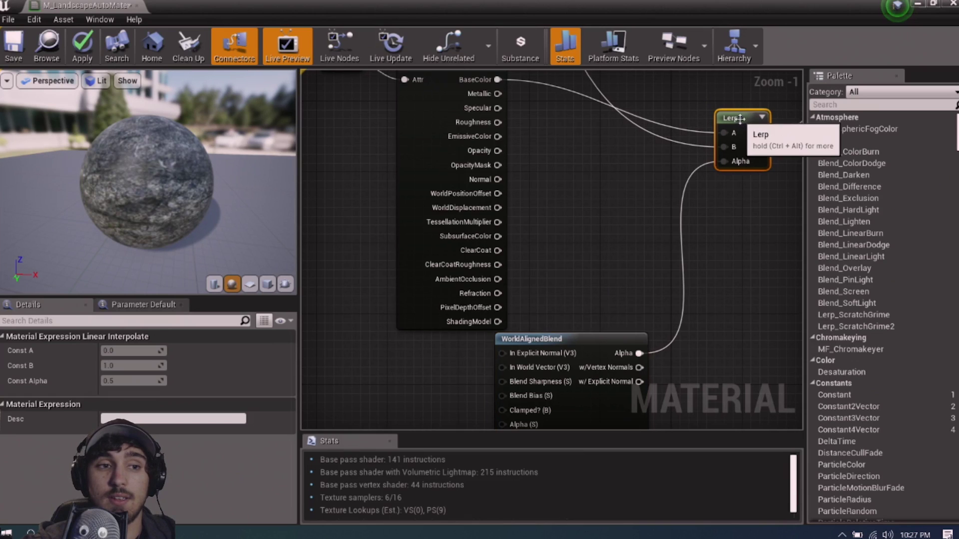
Feed WorldAlignedBlend's Blend Sharpness from a new scalar parameter named StoneDirtSharp, placed clear of the function node
{"action": "right_click_drag", "start_coordinate": [552, 309], "coordinate": [547, 262]}
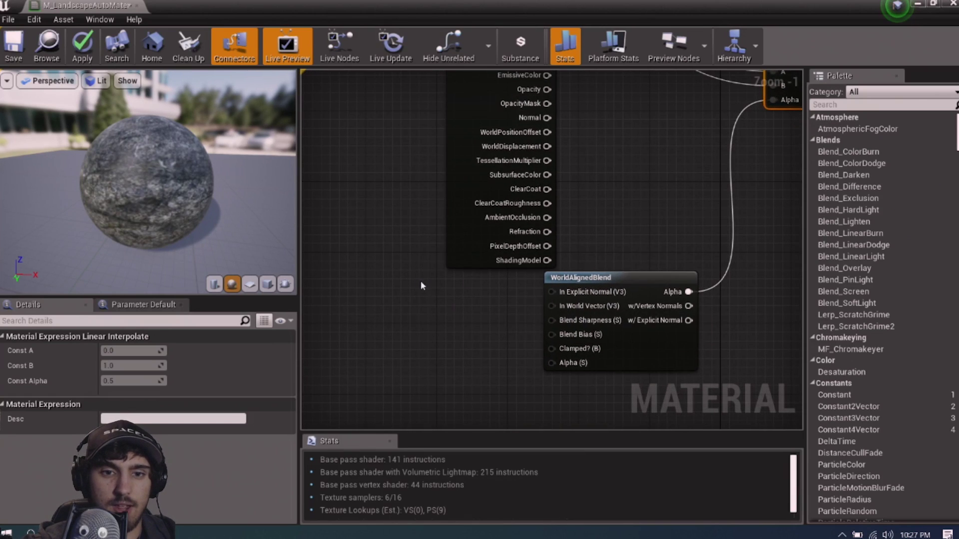
{"action": "scroll", "coordinate": [564, 344], "scroll_direction": "up", "scroll_amount": 1}
{"action": "mouse_move", "coordinate": [561, 303]}
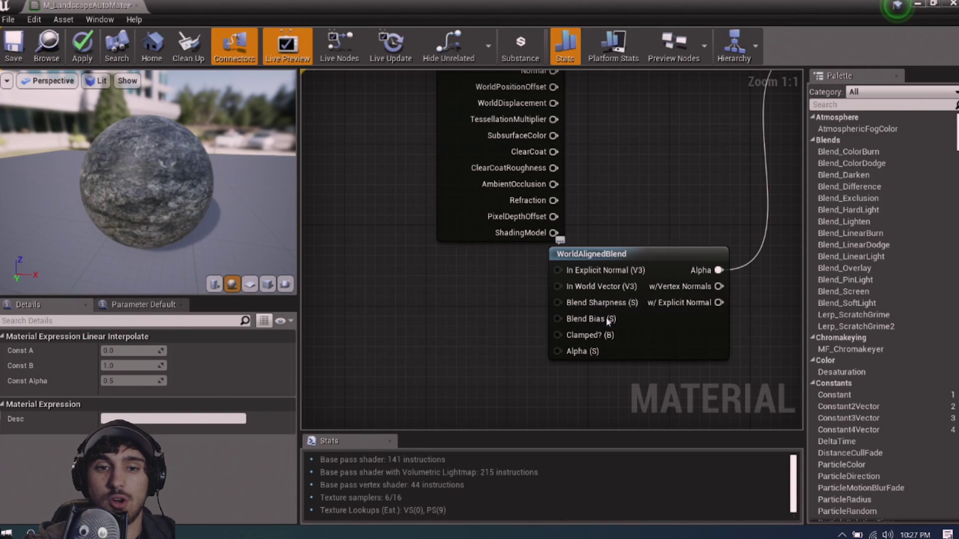
{"action": "mouse_move", "coordinate": [599, 327]}
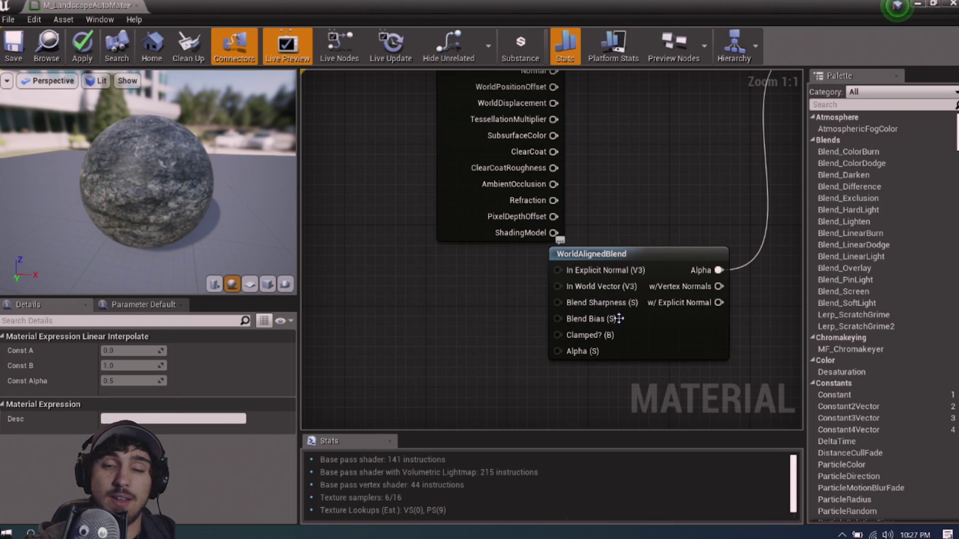
{"action": "mouse_move", "coordinate": [593, 321]}
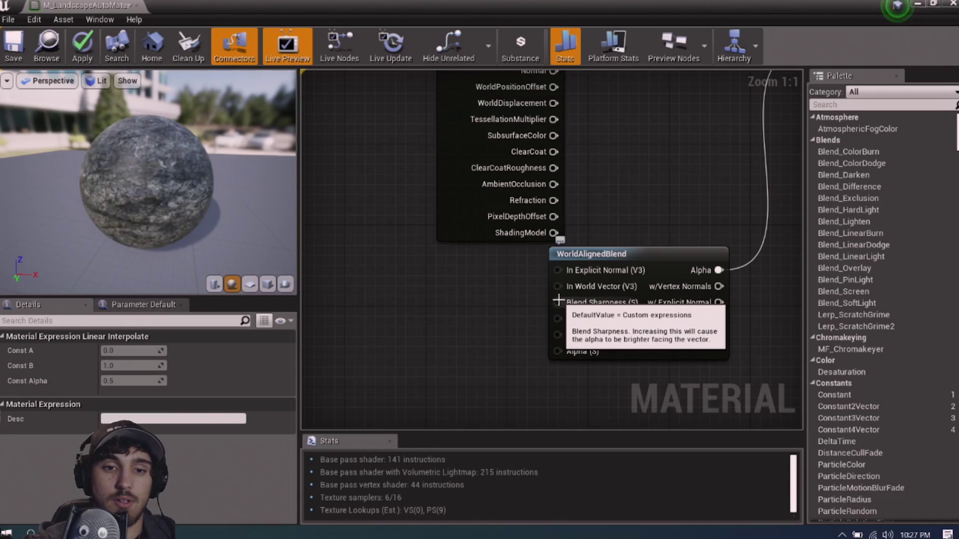
{"action": "mouse_move", "coordinate": [559, 304]}
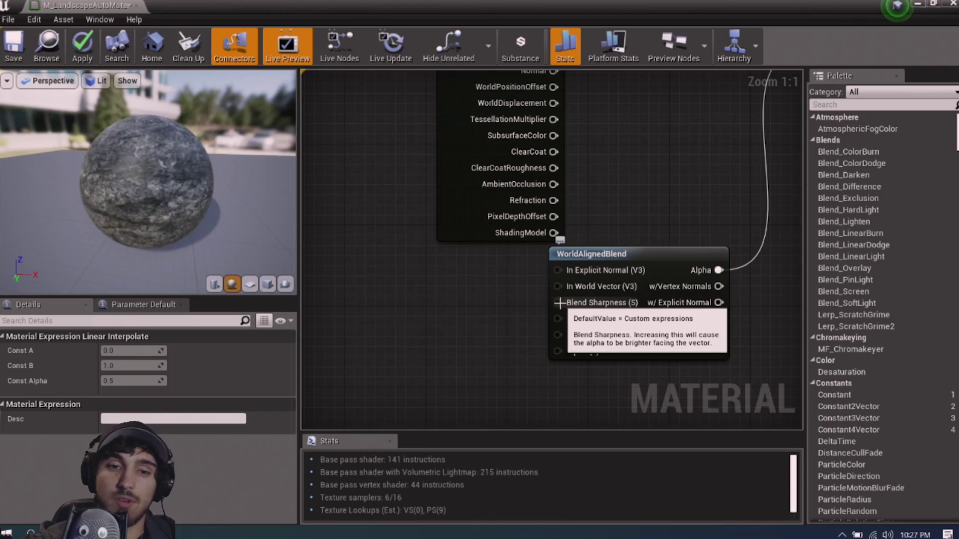
{"action": "left_click_drag", "start_coordinate": [560, 303], "coordinate": [488, 306]}
{"action": "type", "text": "scalar"}
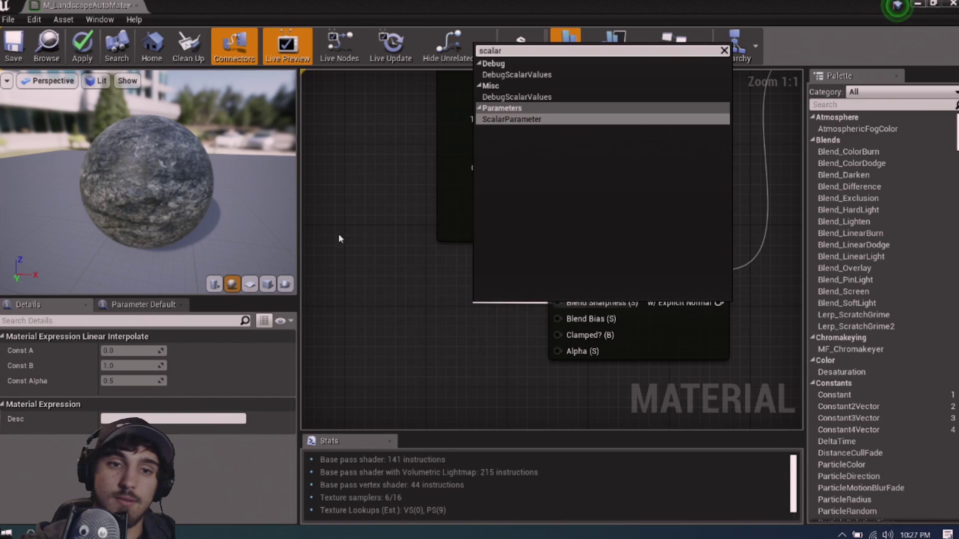
{"action": "key", "text": "Return"}
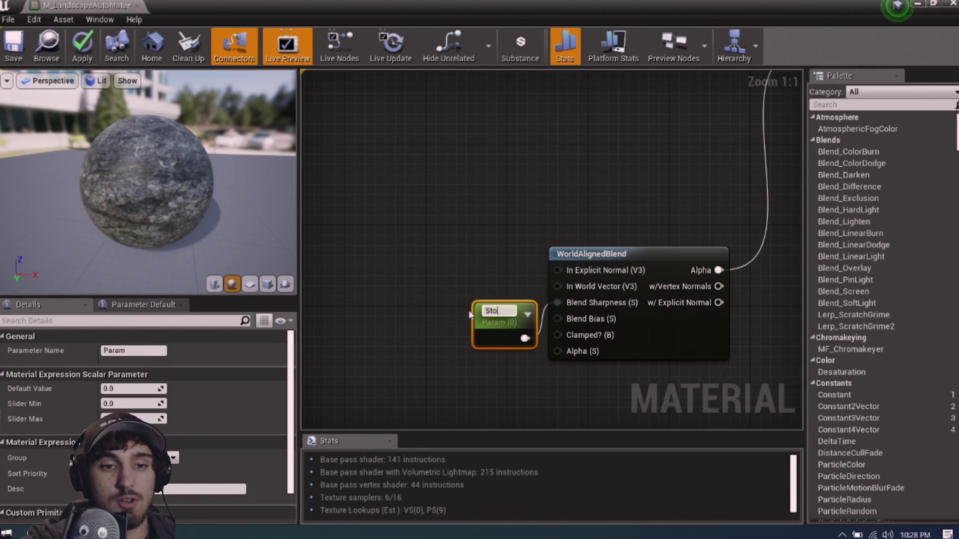
{"action": "type", "text": "StoneDirtSharp"}
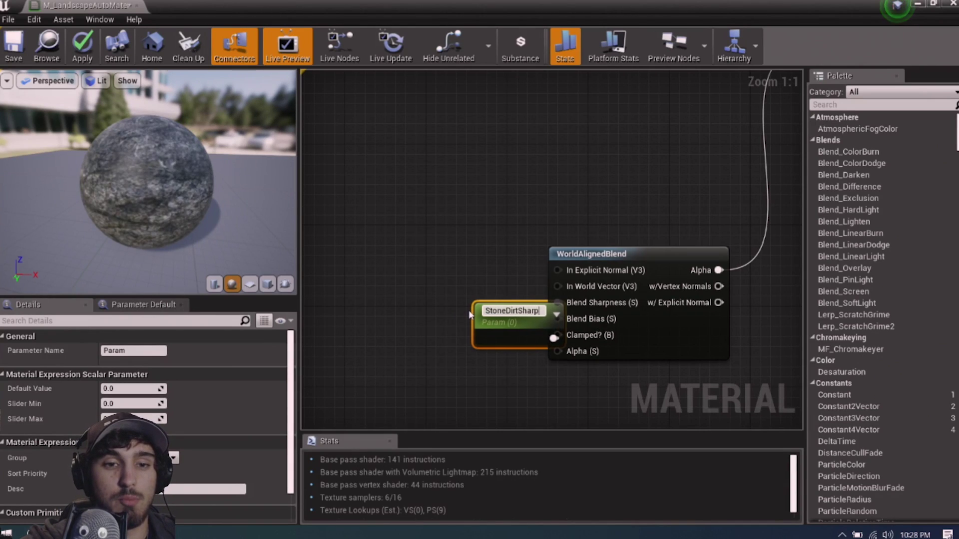
{"action": "key", "text": "Return"}
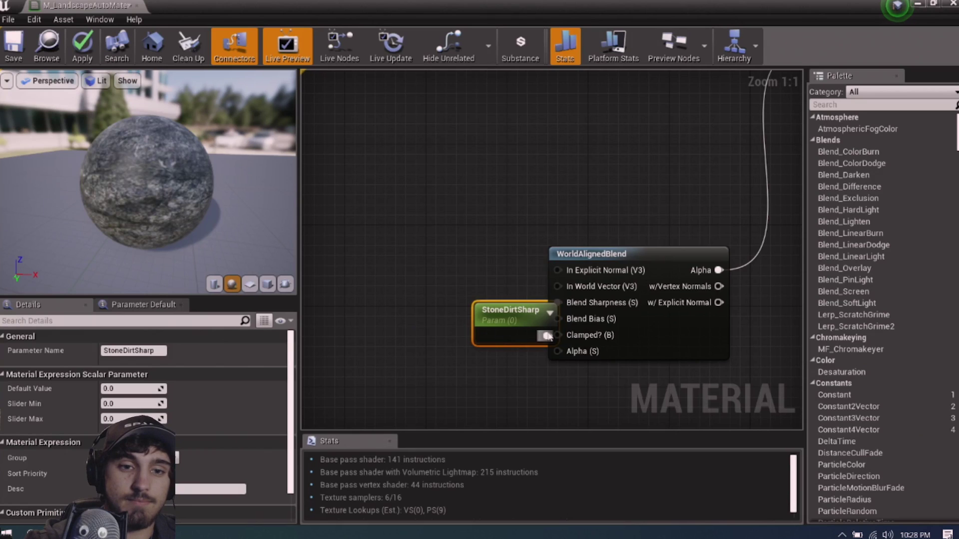
{"action": "left_click_drag", "start_coordinate": [522, 313], "coordinate": [474, 277]}
Feed WorldAlignedBlend's Blend Bias from a new scalar parameter named StoneDirtBias
{"action": "left_click_drag", "start_coordinate": [558, 318], "coordinate": [445, 352]}
{"action": "type", "text": "s"}
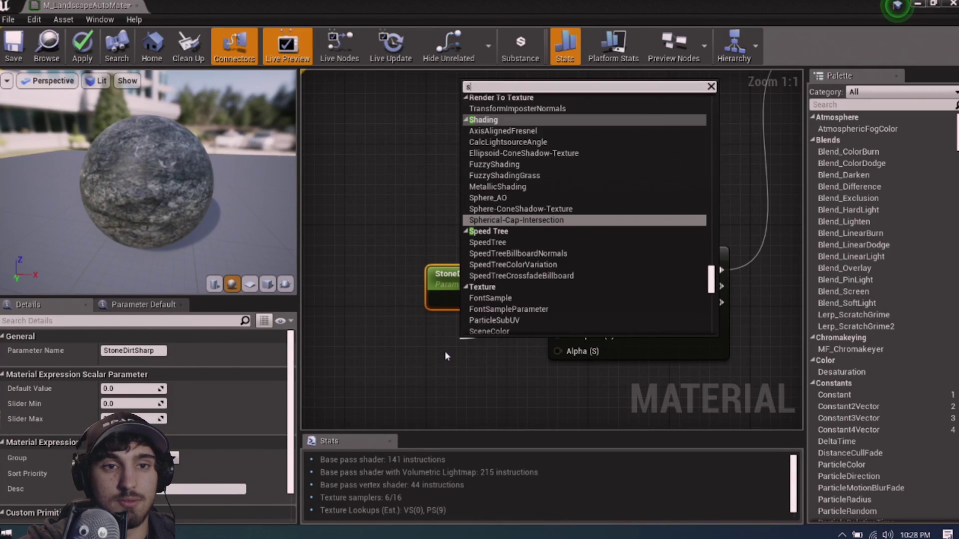
{"action": "type", "text": "calar"}
{"action": "key", "text": "Return"}
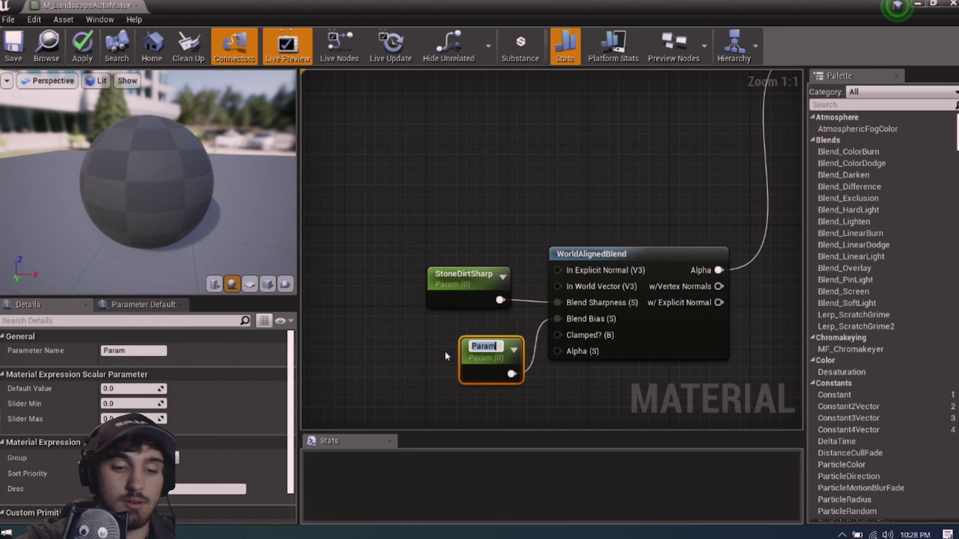
{"action": "type", "text": "StoneDirt"}
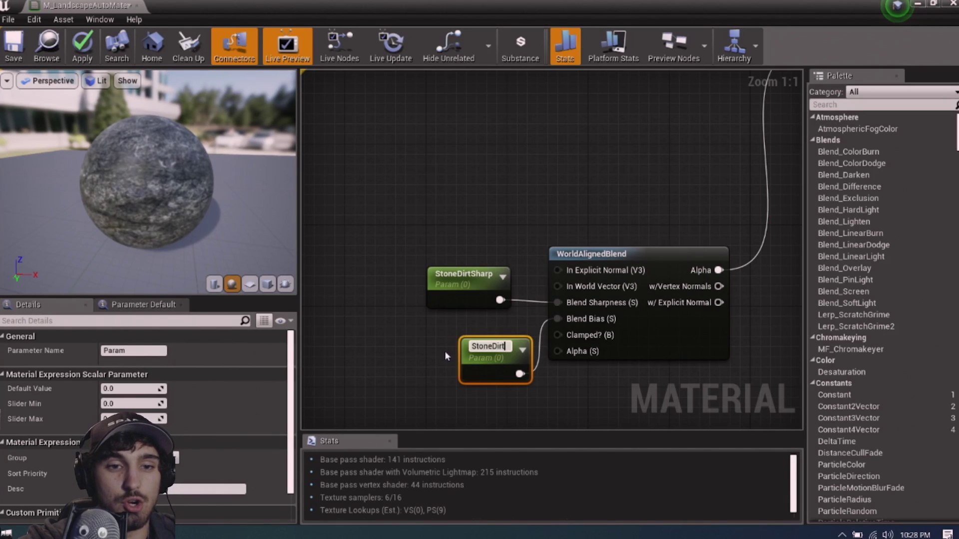
{"action": "type", "text": "Bias"}
{"action": "key", "text": "Return"}
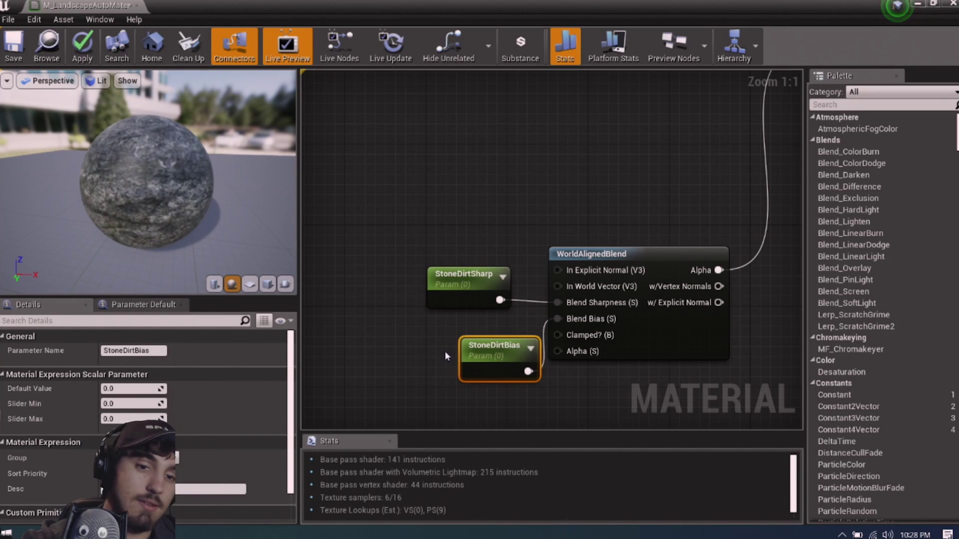
Align the StoneDirtBias node below StoneDirtSharp and set StoneDirtSharp's default value to 30
{"action": "left_click_drag", "start_coordinate": [476, 346], "coordinate": [443, 325]}
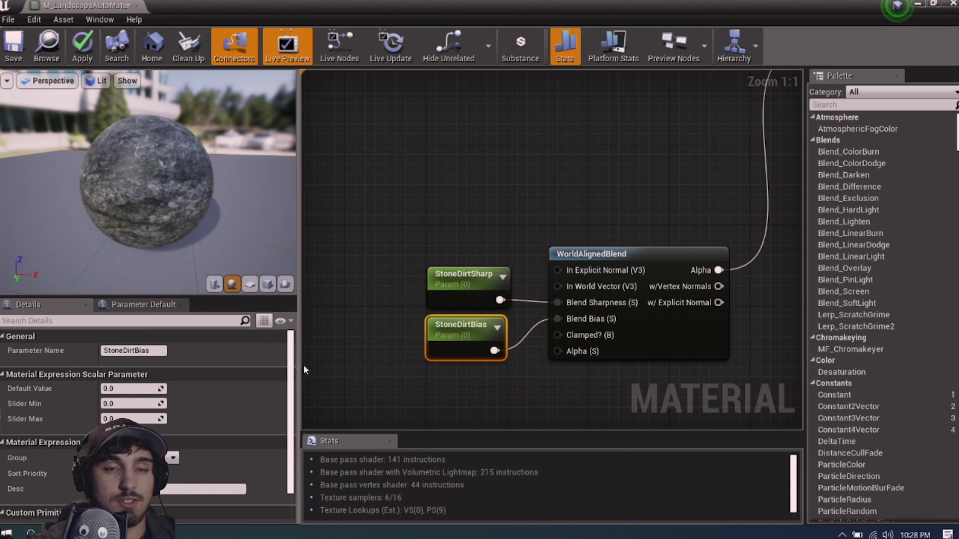
{"action": "left_click", "coordinate": [457, 270]}
{"action": "left_click", "coordinate": [137, 388]}
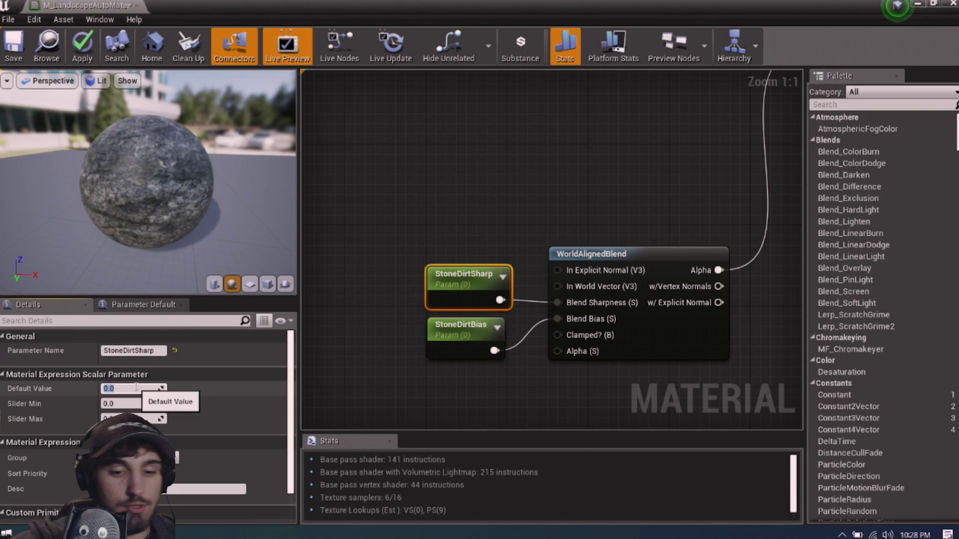
{"action": "type", "text": "30"}
{"action": "key", "text": "Return"}
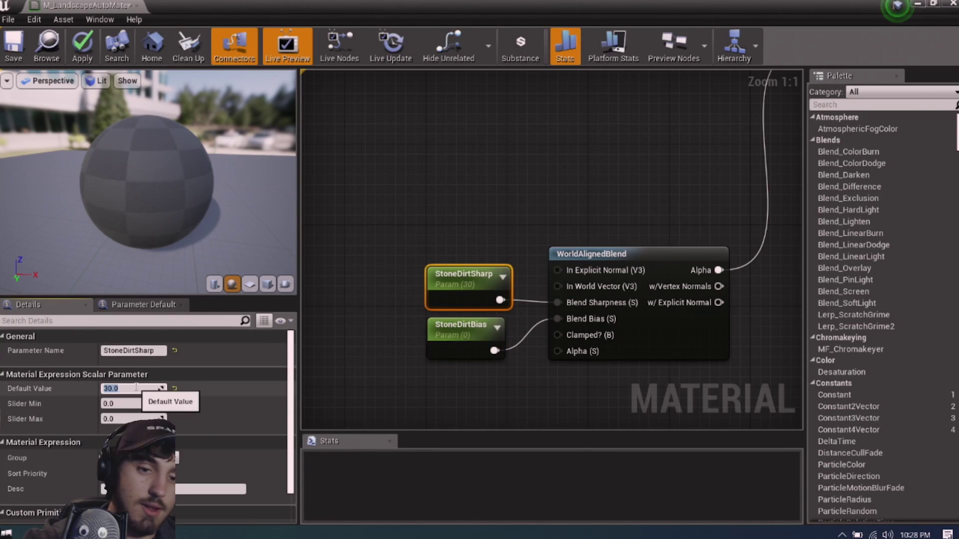
Set StoneDirtBias's default value to -3 and inspect the stone and dirt blend on the preview sphere
{"action": "left_click", "coordinate": [428, 337]}
{"action": "left_click", "coordinate": [125, 389]}
{"action": "type", "text": "-"}
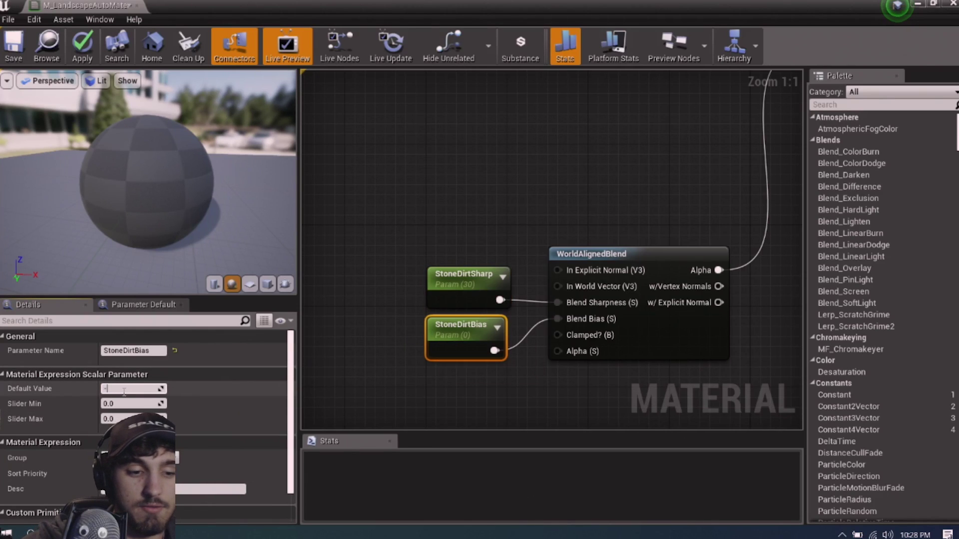
{"action": "type", "text": "3"}
{"action": "key", "text": "Return"}
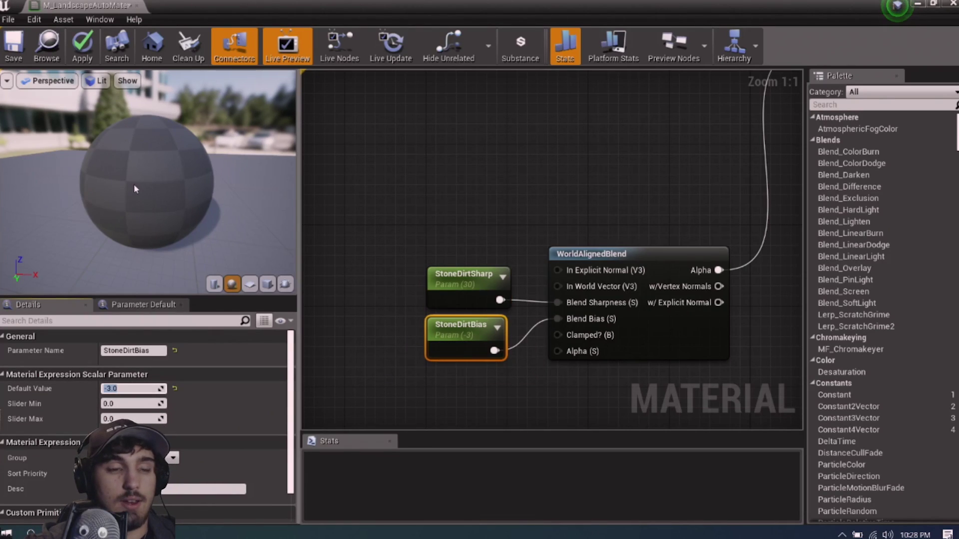
{"action": "left_click_drag", "start_coordinate": [157, 202], "coordinate": [147, 184]}
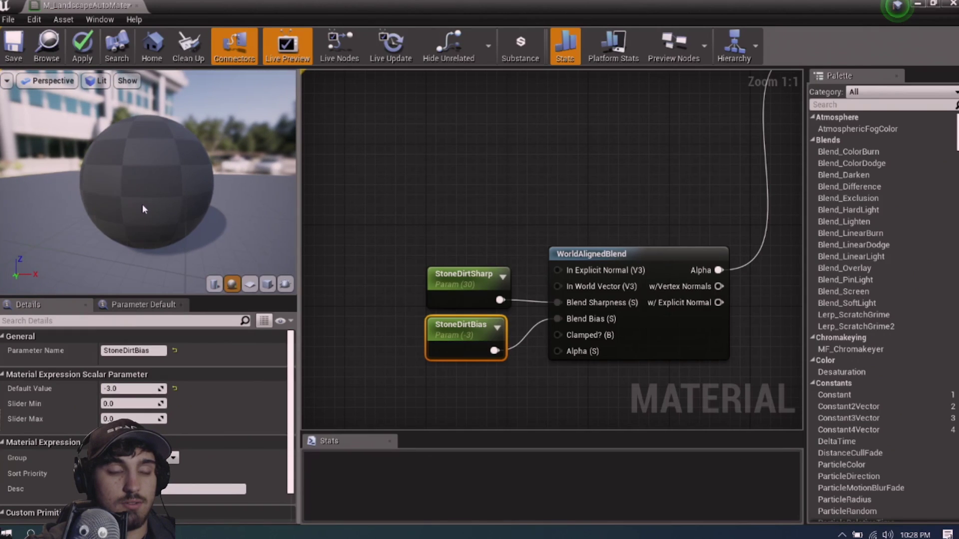
{"action": "left_click_drag", "start_coordinate": [142, 188], "coordinate": [153, 136]}
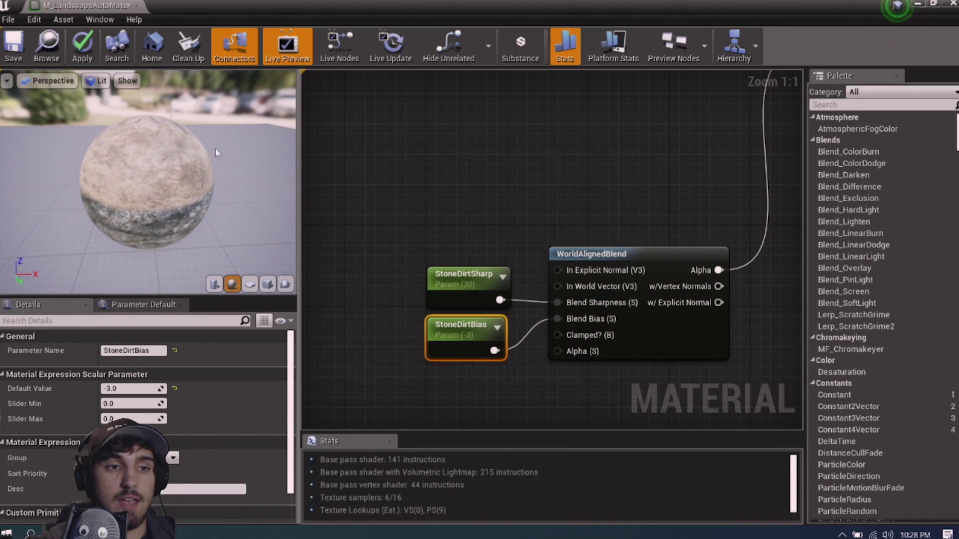
{"action": "left_click_drag", "start_coordinate": [202, 177], "coordinate": [180, 173]}
Create a second LinearInterpolate node whose A input comes from the Stone and Dirt Lerp's output
{"action": "right_click_drag", "start_coordinate": [576, 177], "coordinate": [427, 319]}
{"action": "scroll", "coordinate": [427, 318], "scroll_direction": "down", "scroll_amount": 5}
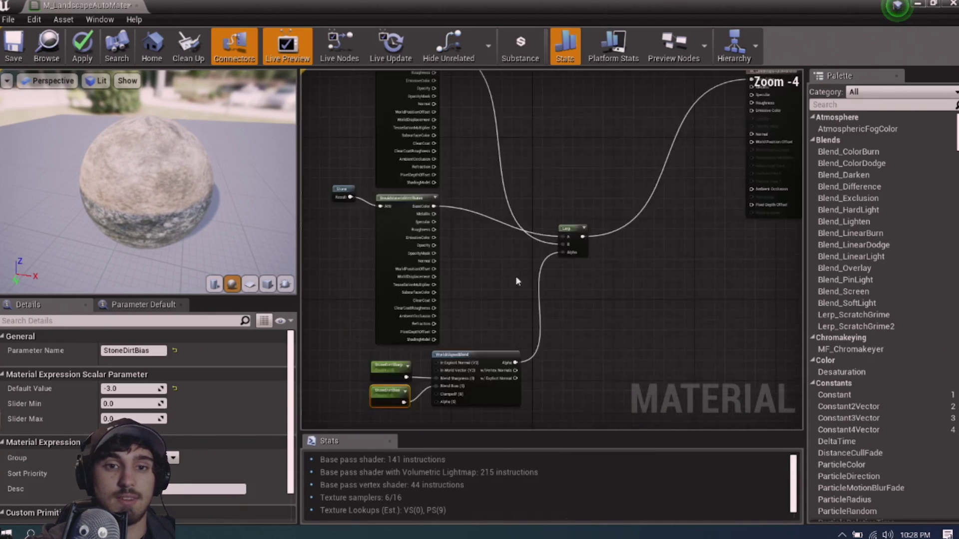
{"action": "right_click_drag", "start_coordinate": [516, 276], "coordinate": [486, 335]}
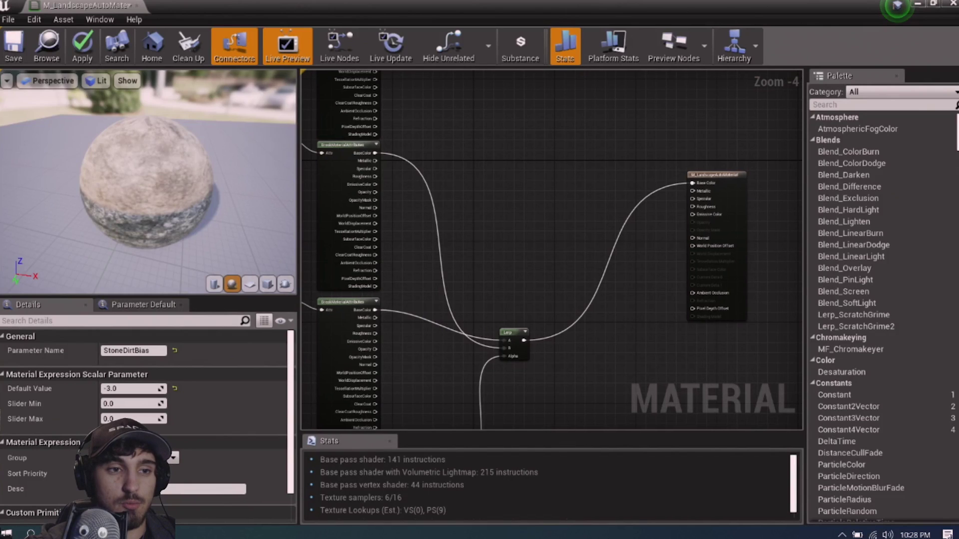
{"action": "scroll", "coordinate": [528, 344], "scroll_direction": "up", "scroll_amount": 2}
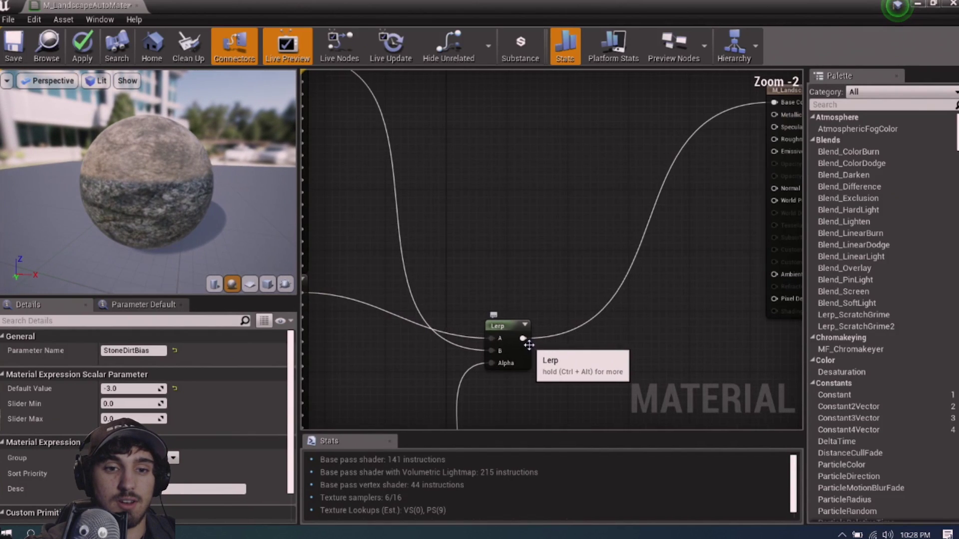
{"action": "right_click_drag", "start_coordinate": [528, 344], "coordinate": [544, 375]}
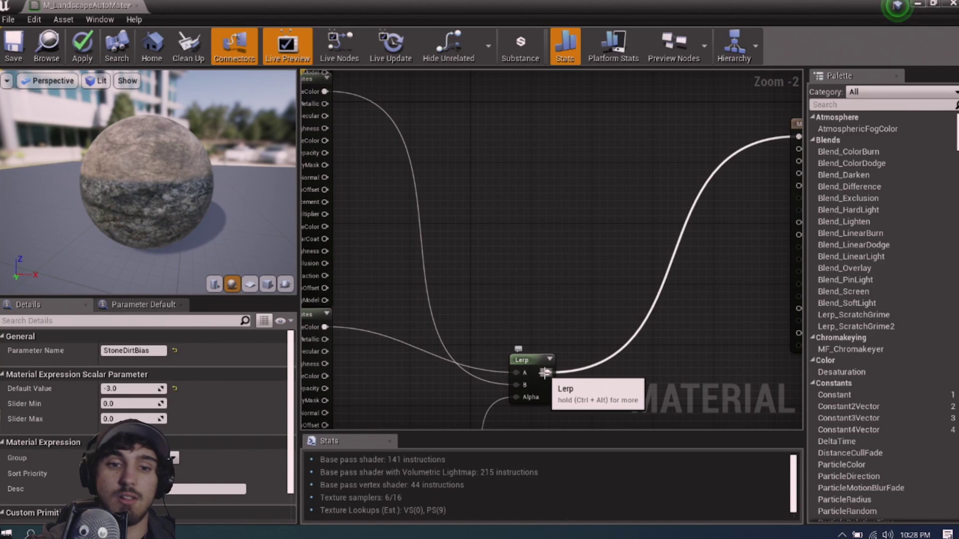
{"action": "left_click_drag", "start_coordinate": [545, 373], "coordinate": [612, 216]}
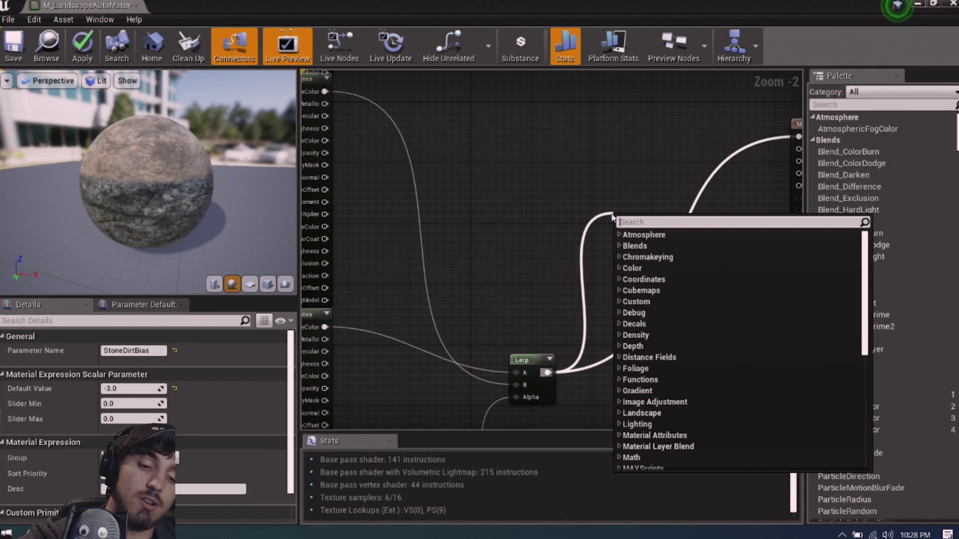
{"action": "type", "text": "lib"}
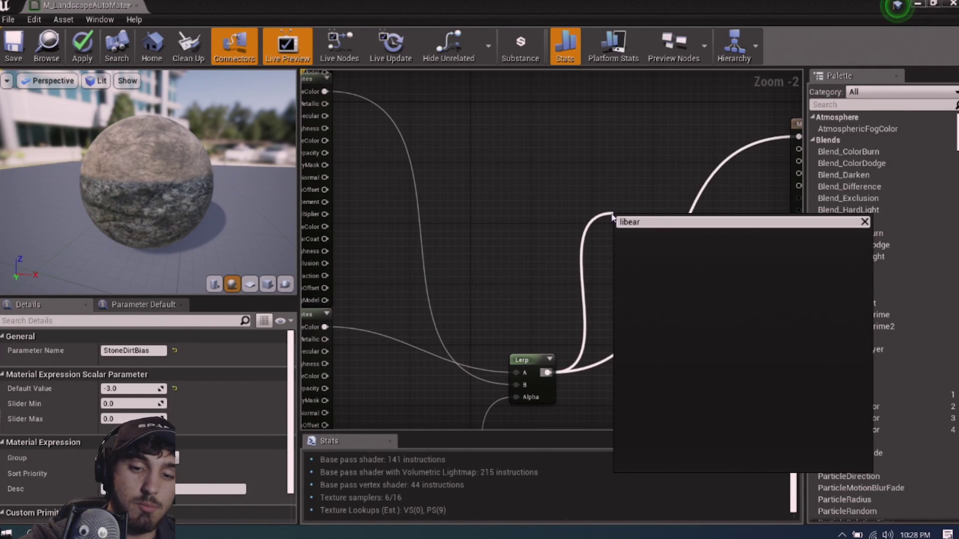
{"action": "key", "text": "BackSpace"}
{"action": "type", "text": "near"}
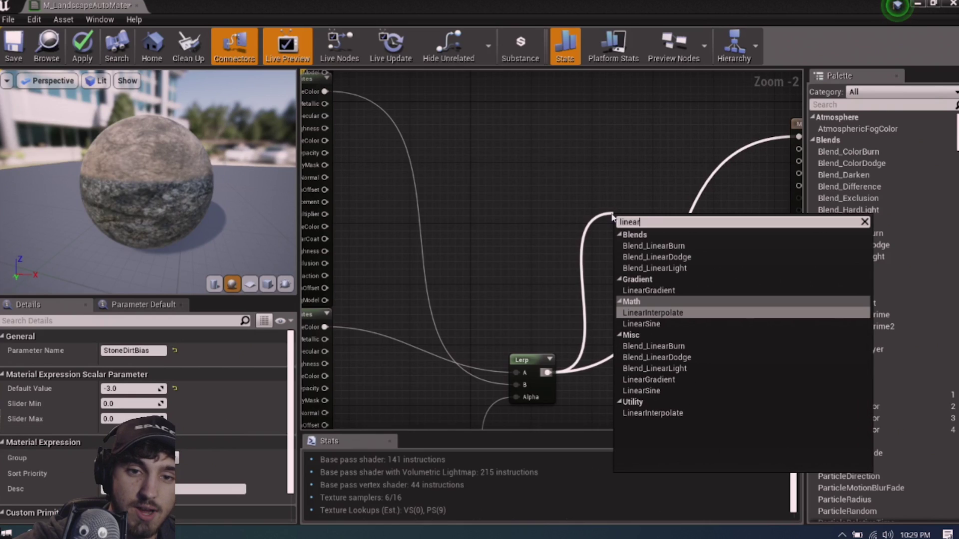
{"action": "key", "text": "Return"}
{"action": "scroll", "coordinate": [499, 267], "scroll_direction": "down", "scroll_amount": 4}
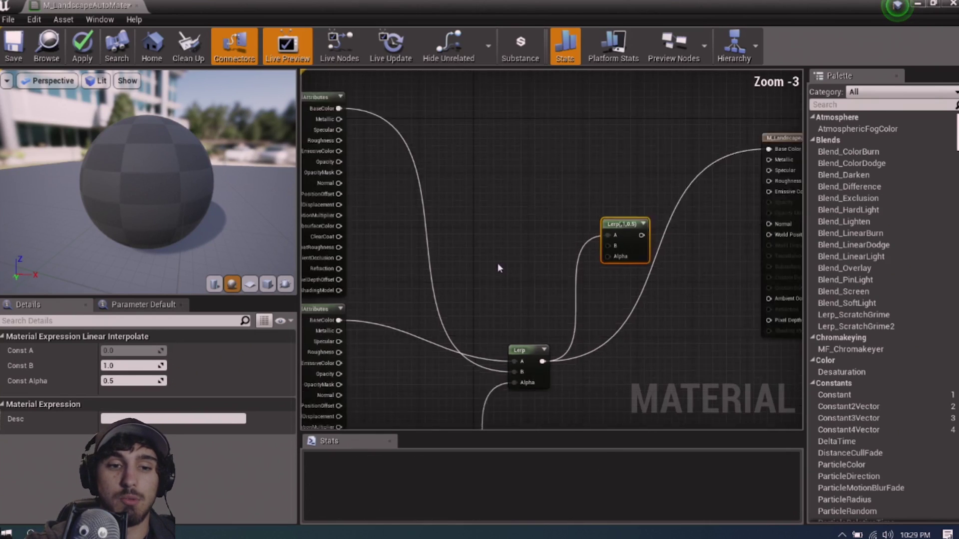
Connect the BaseColor of Grass's BreakMaterialAttributes to the B input of the new Lerp node
{"action": "right_click_drag", "start_coordinate": [530, 291], "coordinate": [554, 241]}
{"action": "scroll", "coordinate": [476, 280], "scroll_direction": "up", "scroll_amount": 3}
{"action": "right_click_drag", "start_coordinate": [476, 280], "coordinate": [443, 387]}
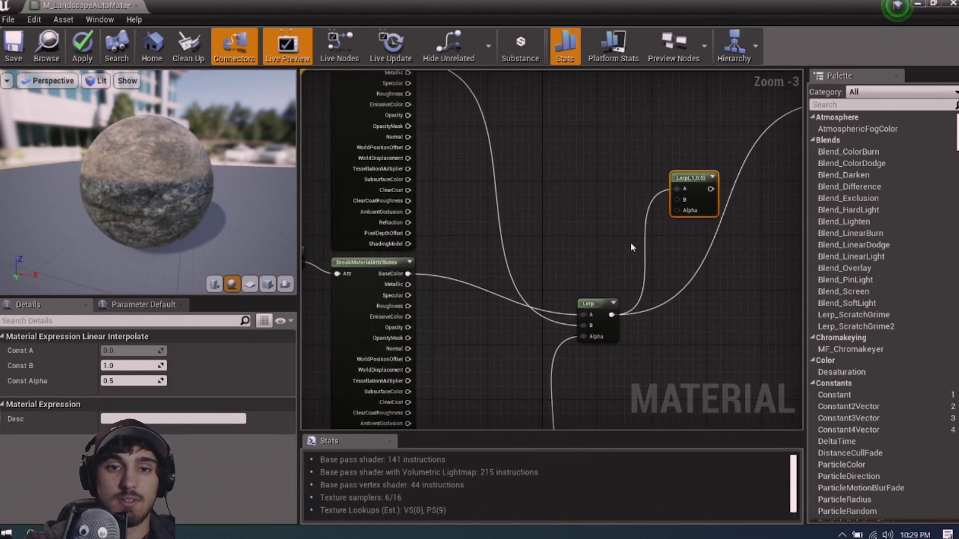
{"action": "right_click_drag", "start_coordinate": [632, 247], "coordinate": [571, 349]}
{"action": "right_click_drag", "start_coordinate": [504, 152], "coordinate": [510, 286]}
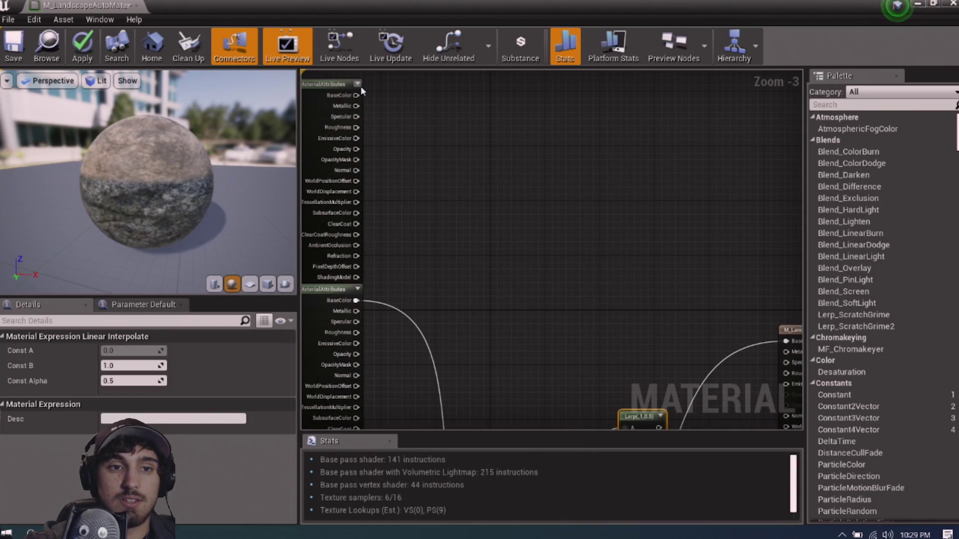
{"action": "left_click_drag", "start_coordinate": [361, 93], "coordinate": [630, 299]}
Route the new Lerp's output into the material's Base Color and move the Lerp node close to the material output node
{"action": "right_click_drag", "start_coordinate": [645, 318], "coordinate": [605, 352]}
{"action": "left_click_drag", "start_coordinate": [617, 317], "coordinate": [748, 231]}
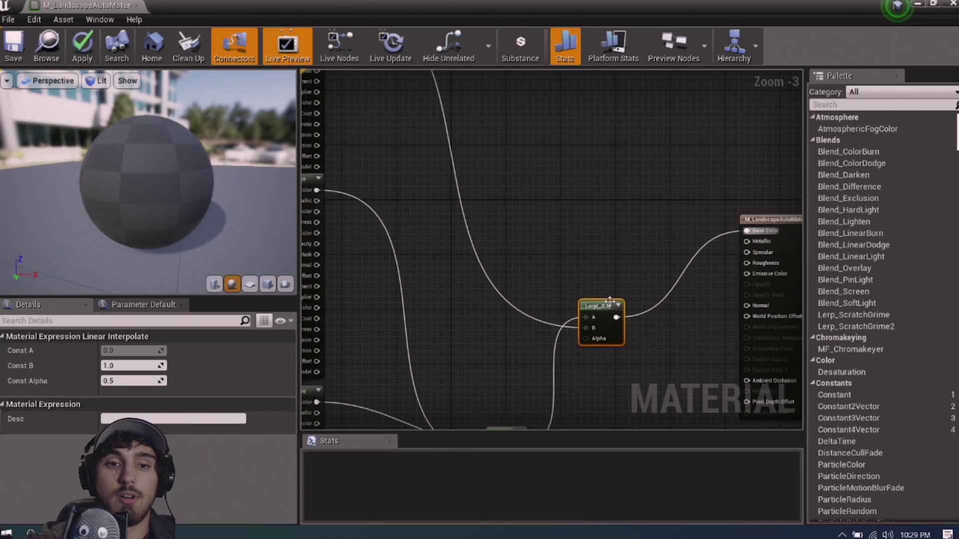
{"action": "left_click_drag", "start_coordinate": [613, 304], "coordinate": [669, 238]}
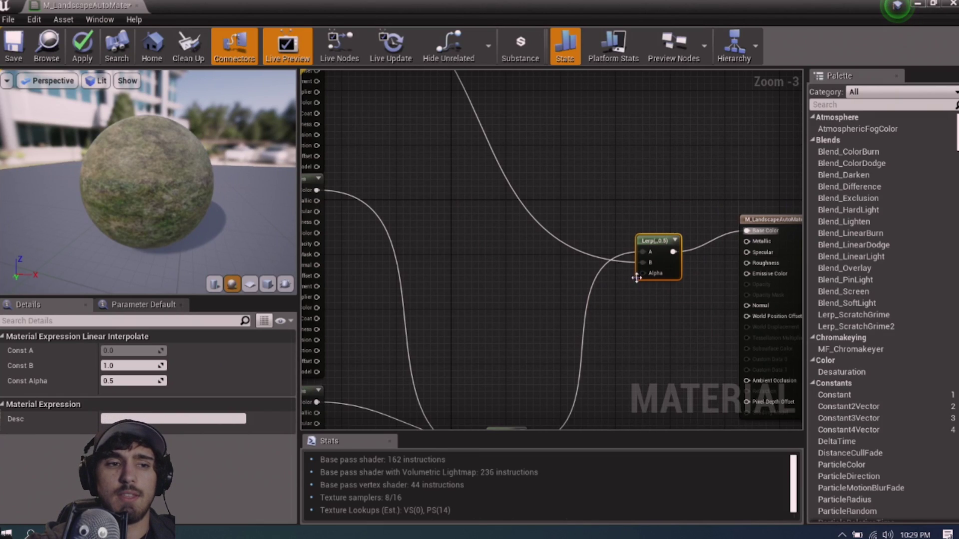
{"action": "left_click_drag", "start_coordinate": [194, 199], "coordinate": [141, 197]}
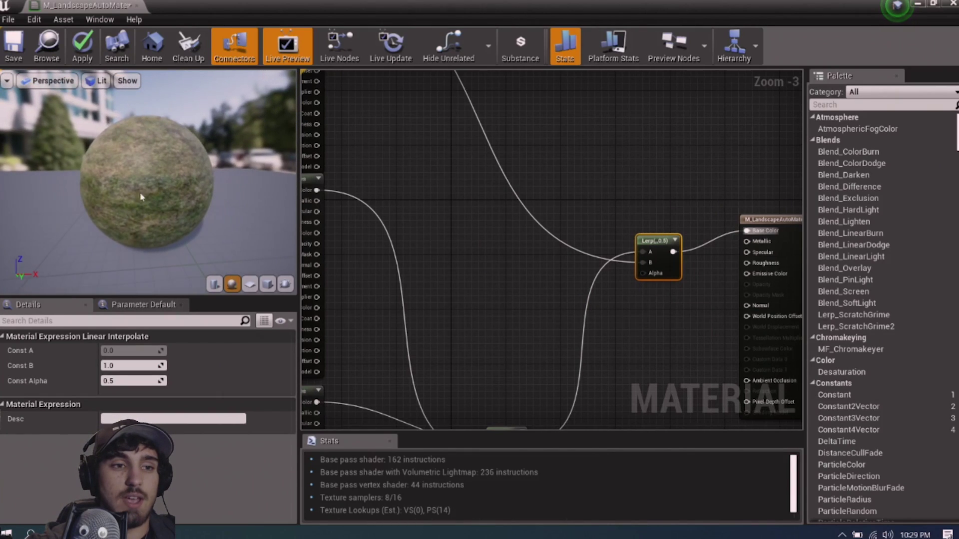
{"action": "left_click", "coordinate": [651, 332]}
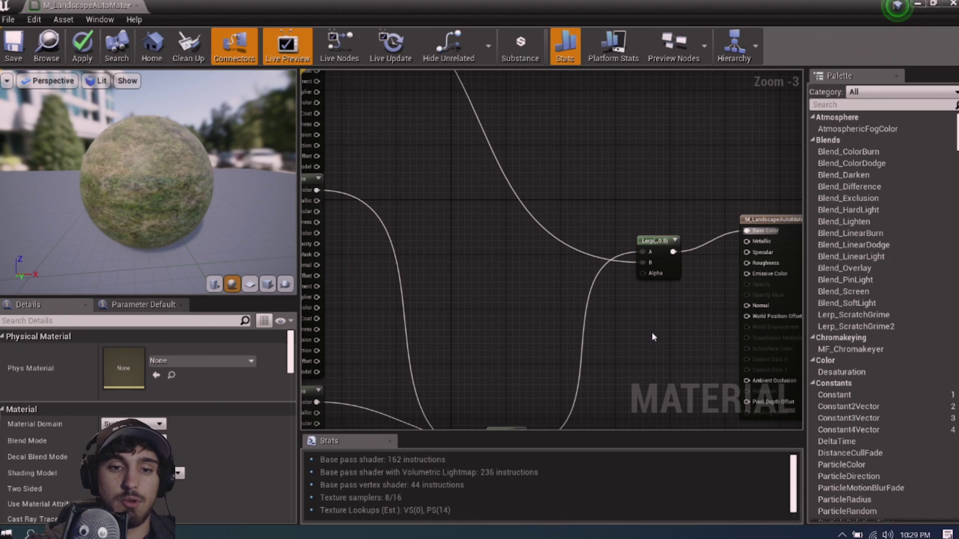
Drive the second Lerp's Alpha from a new WorldAlignedBlend function placed above Grass's BreakMaterialAttributes
{"action": "right_click_drag", "start_coordinate": [651, 332], "coordinate": [726, 322]}
{"action": "right_click", "coordinate": [627, 114]}
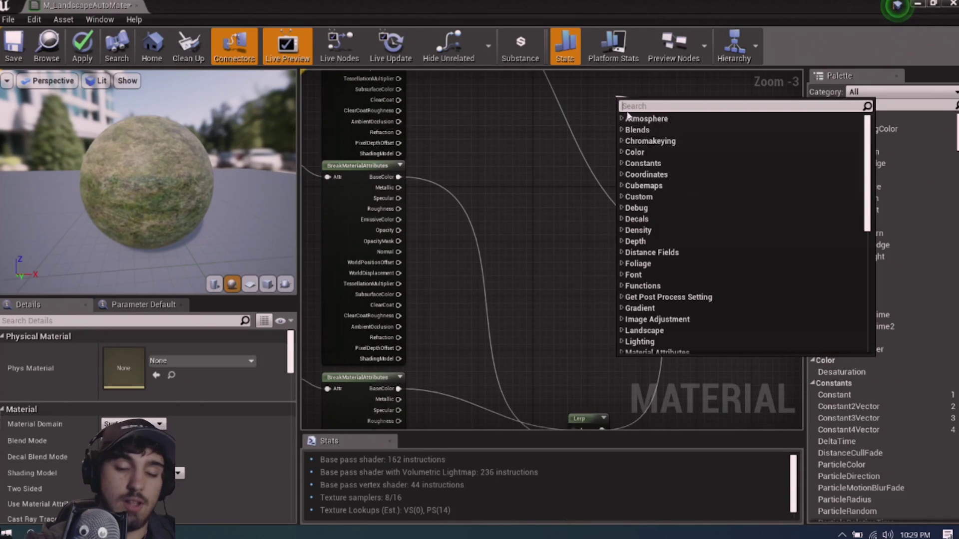
{"action": "type", "text": "worldal"}
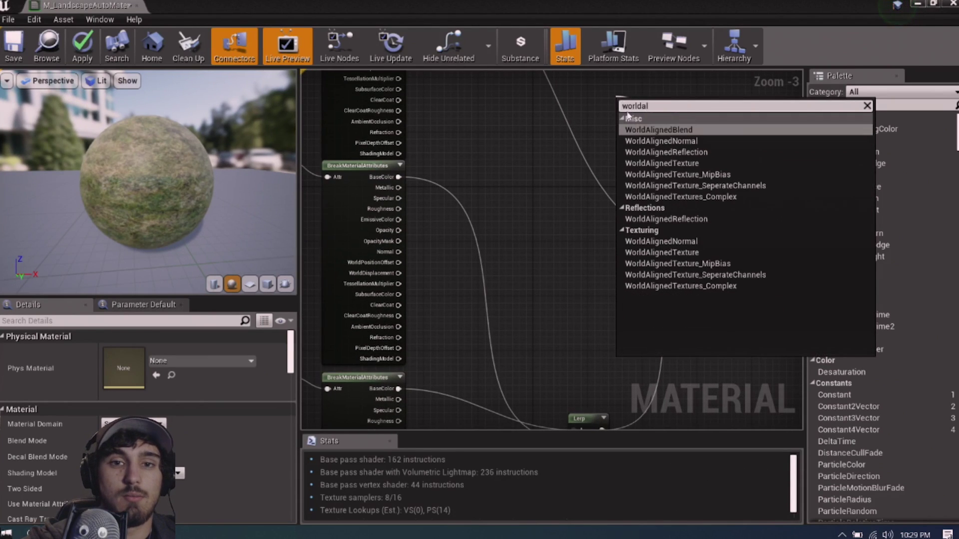
{"action": "key", "text": "Return"}
{"action": "right_click_drag", "start_coordinate": [520, 158], "coordinate": [511, 317]}
{"action": "scroll", "coordinate": [644, 288], "scroll_direction": "down", "scroll_amount": 1}
{"action": "left_click_drag", "start_coordinate": [628, 280], "coordinate": [467, 106]}
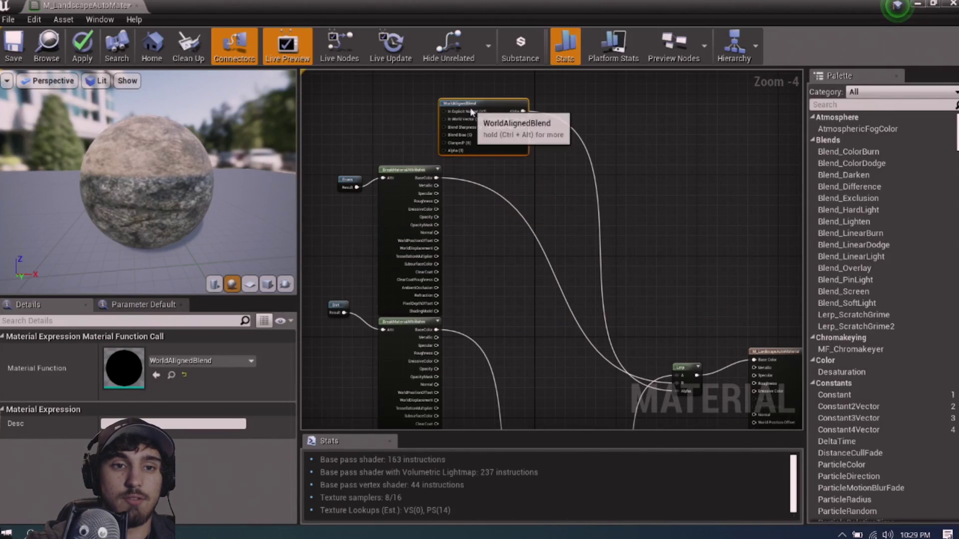
Feed the new WorldAlignedBlend's Blend Sharpness from a new scalar parameter named GrassDirtSharp
{"action": "scroll", "coordinate": [506, 188], "scroll_direction": "down", "scroll_amount": 3}
{"action": "scroll", "coordinate": [506, 188], "scroll_direction": "up", "scroll_amount": 4}
{"action": "scroll", "coordinate": [506, 188], "scroll_direction": "up", "scroll_amount": 2}
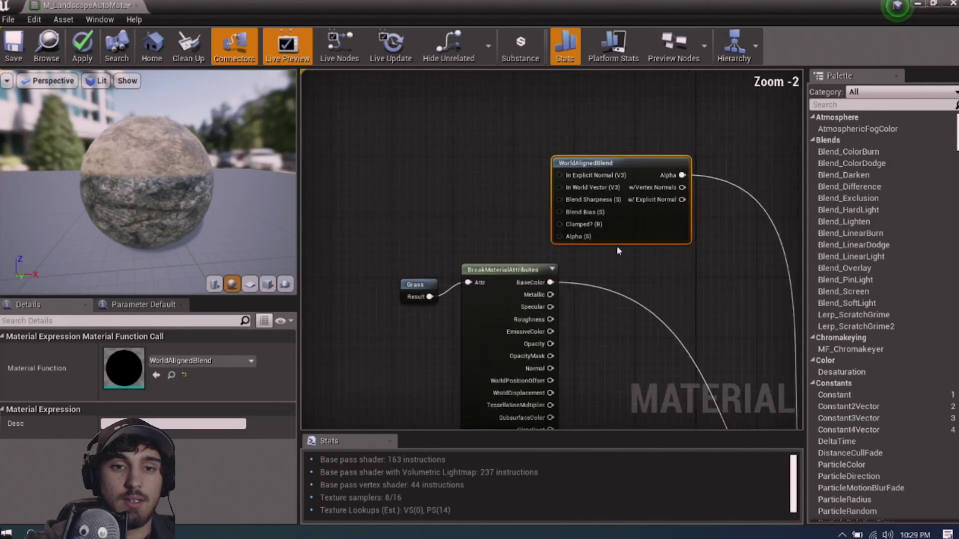
{"action": "left_click_drag", "start_coordinate": [549, 178], "coordinate": [473, 175]}
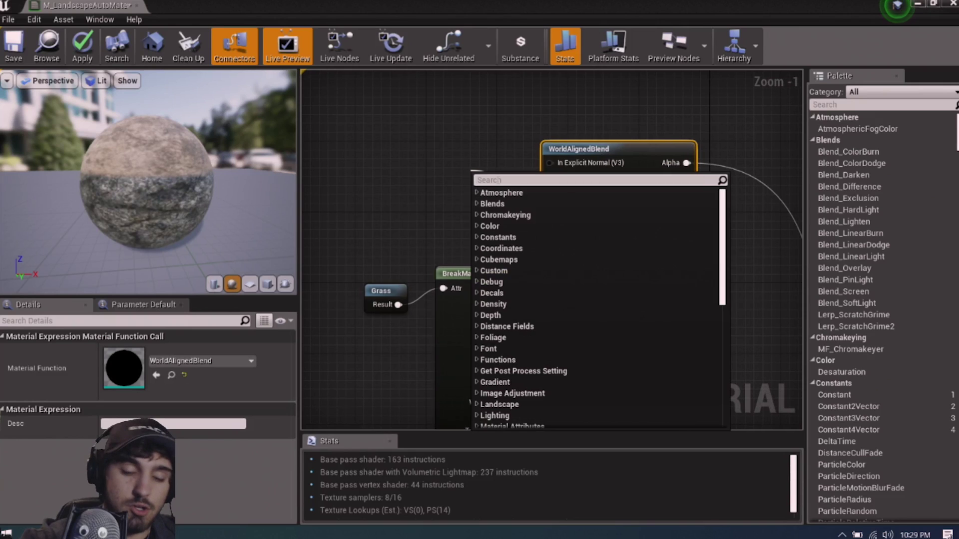
{"action": "type", "text": "scalar"}
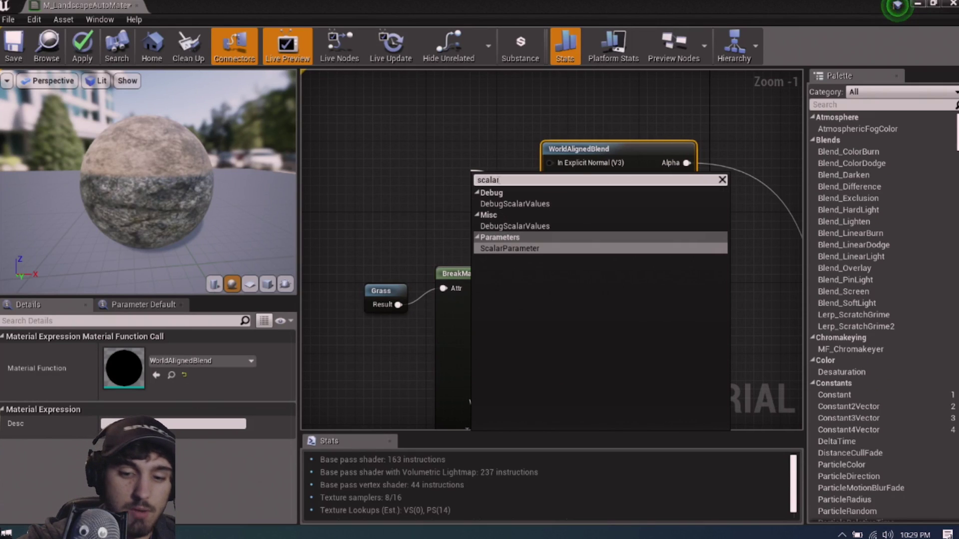
{"action": "key", "text": "Return"}
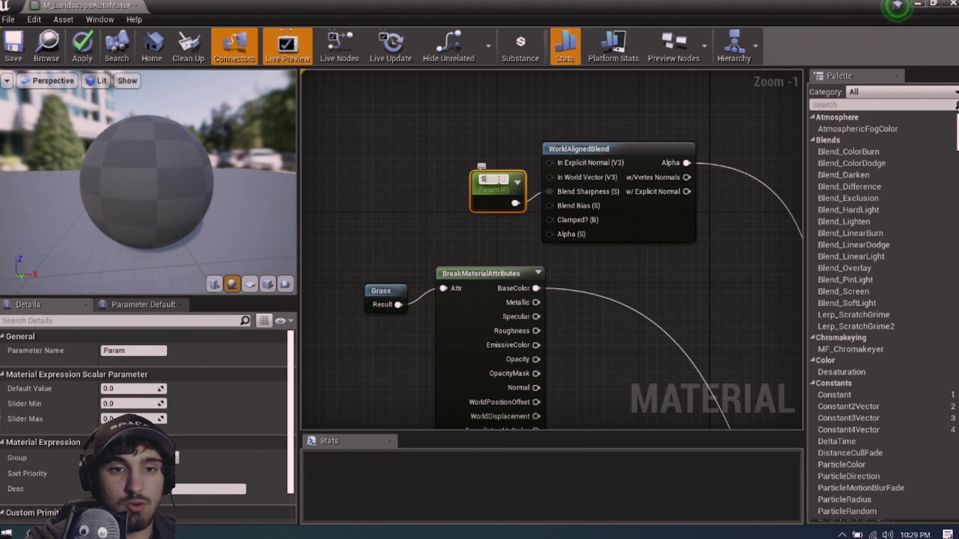
{"action": "type", "text": "Grass"}
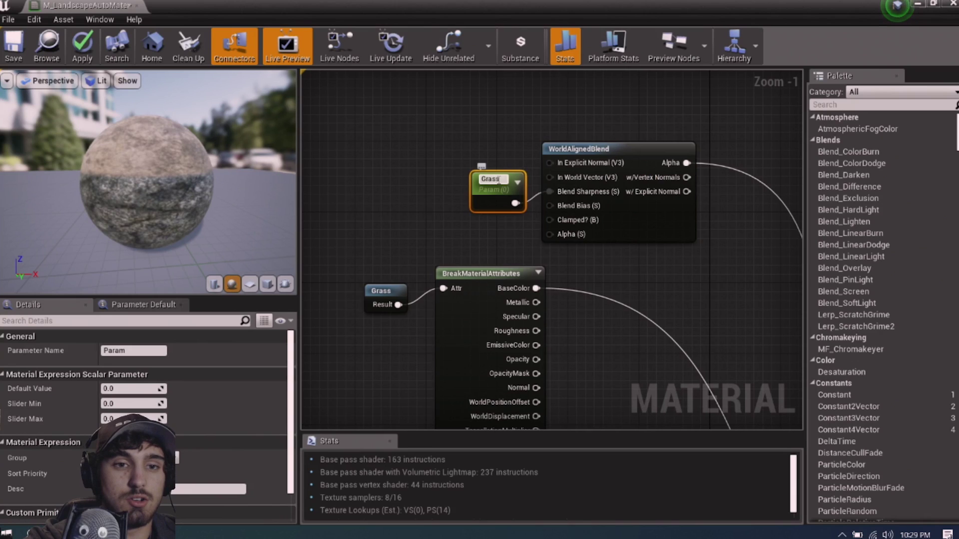
{"action": "type", "text": "DirtSharp"}
{"action": "key", "text": "Return"}
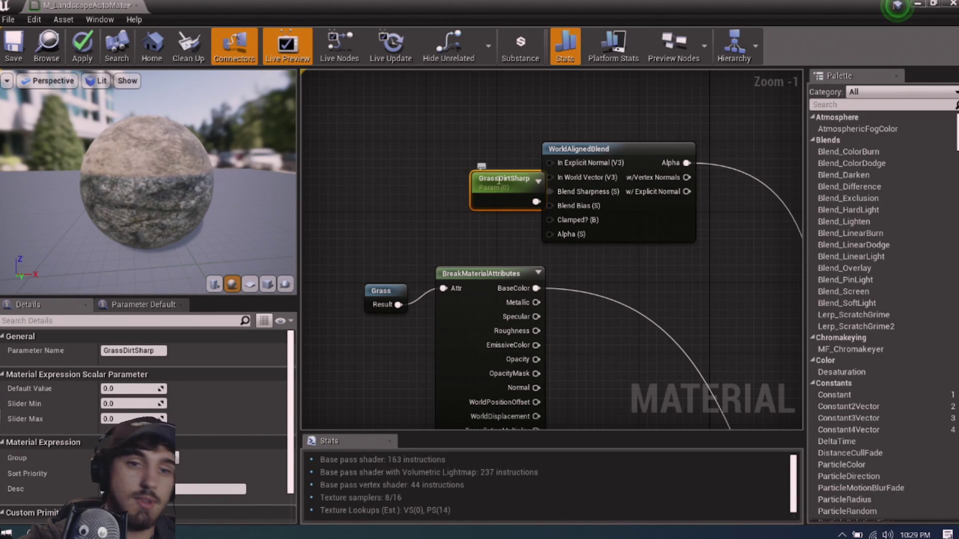
Move GrassDirtSharp clear of WorldAlignedBlend and feed the function's Blend Bias from a new scalar parameter named GrassDirtBias
{"action": "left_click_drag", "start_coordinate": [501, 178], "coordinate": [463, 205]}
{"action": "type", "text": "scalar"}
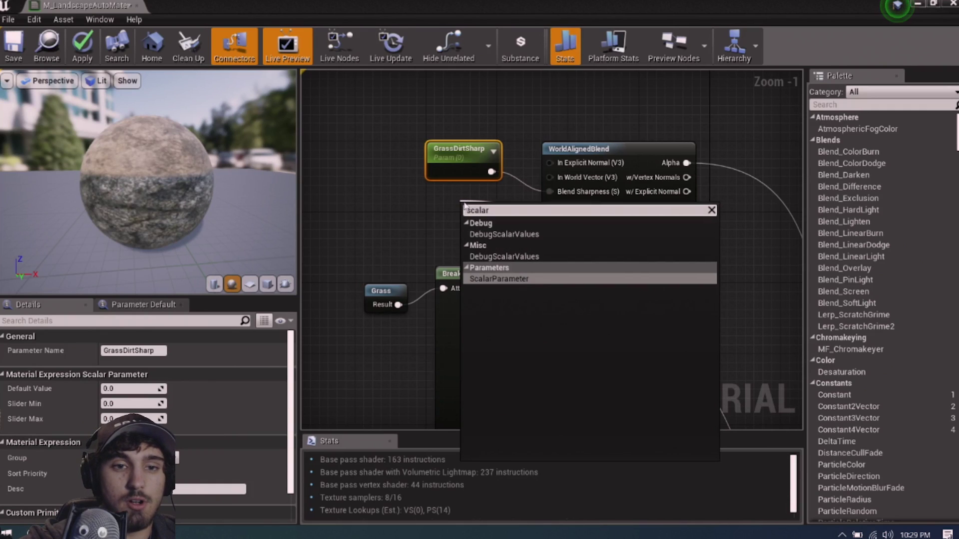
{"action": "key", "text": "Return"}
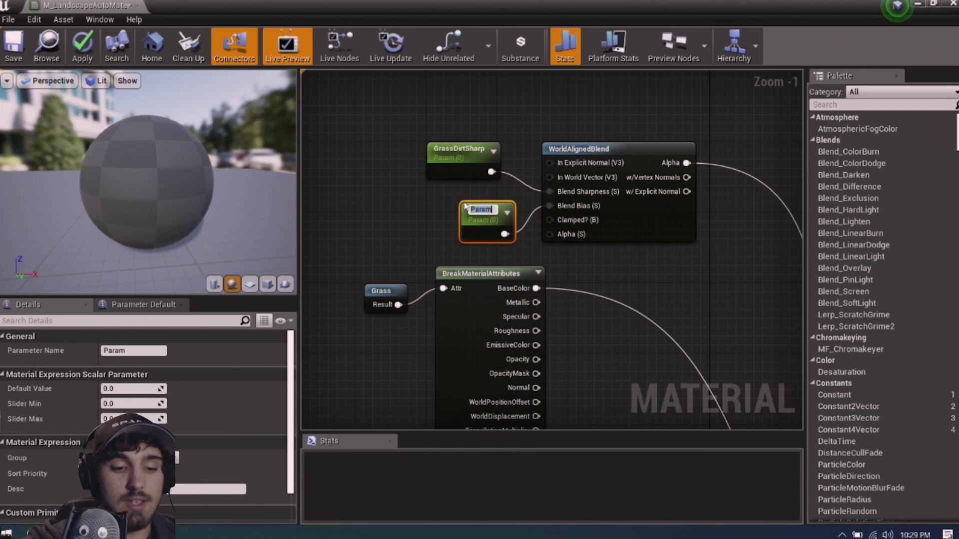
{"action": "type", "text": "GrassDir"}
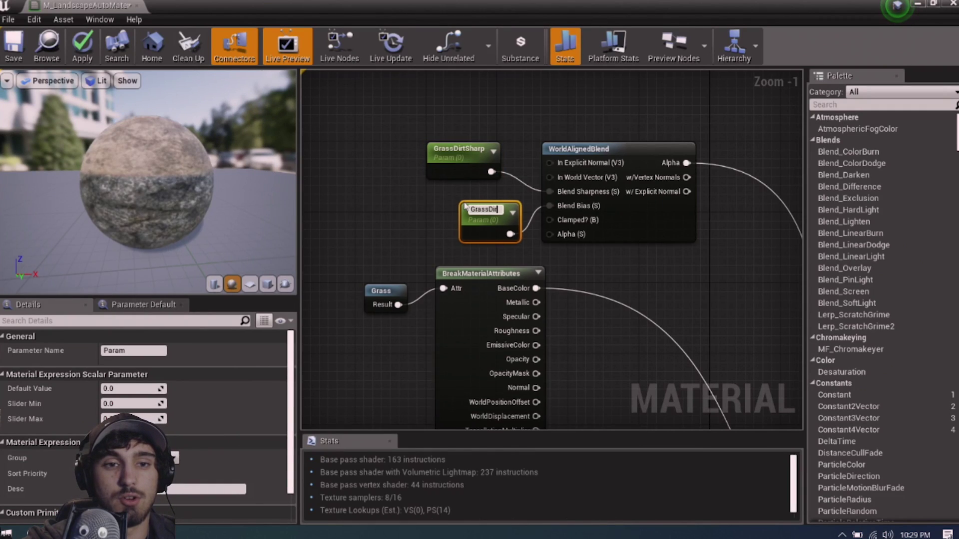
{"action": "type", "text": "tBias"}
{"action": "key", "text": "Return"}
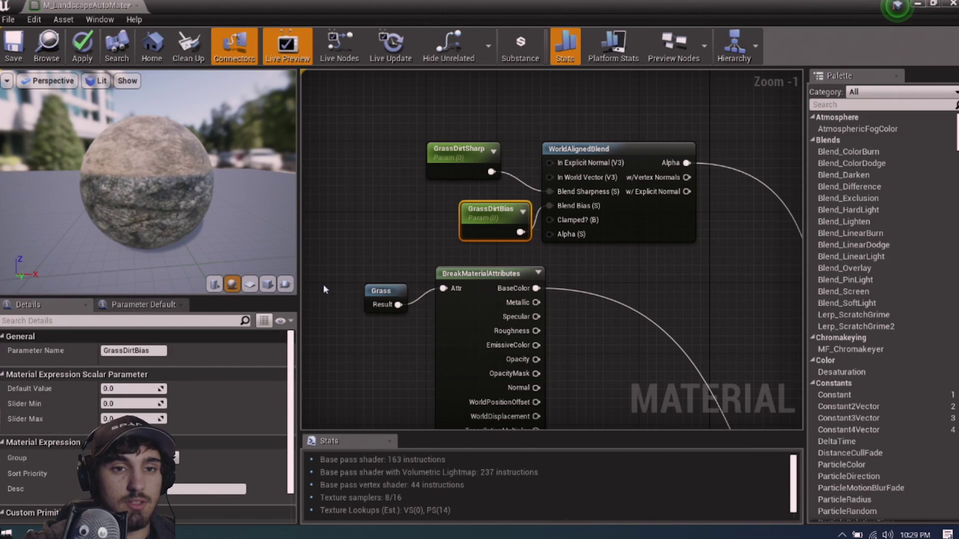
Set the default value of GrassDirtBias to -5 and of GrassDirtSharp to 21
{"action": "left_click", "coordinate": [137, 387]}
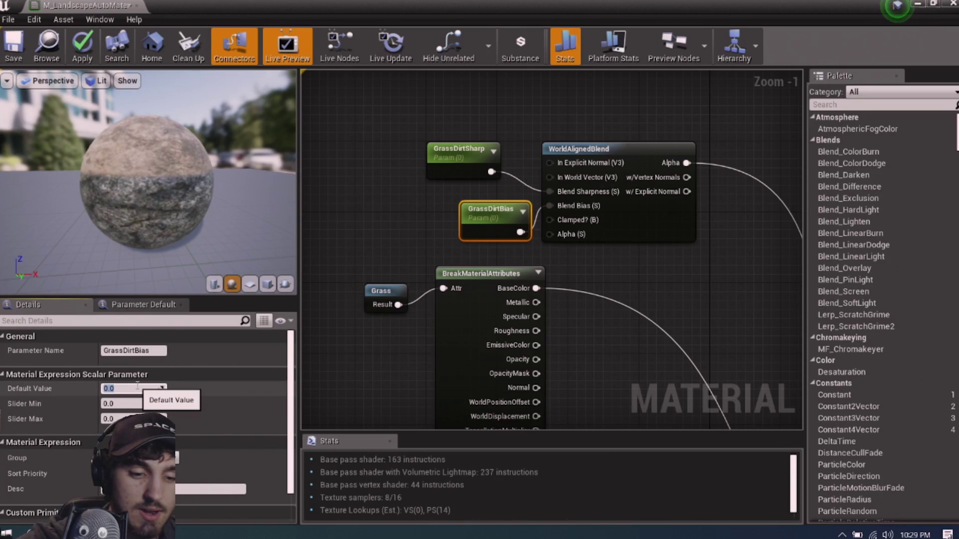
{"action": "type", "text": "-5"}
{"action": "key", "text": "Return"}
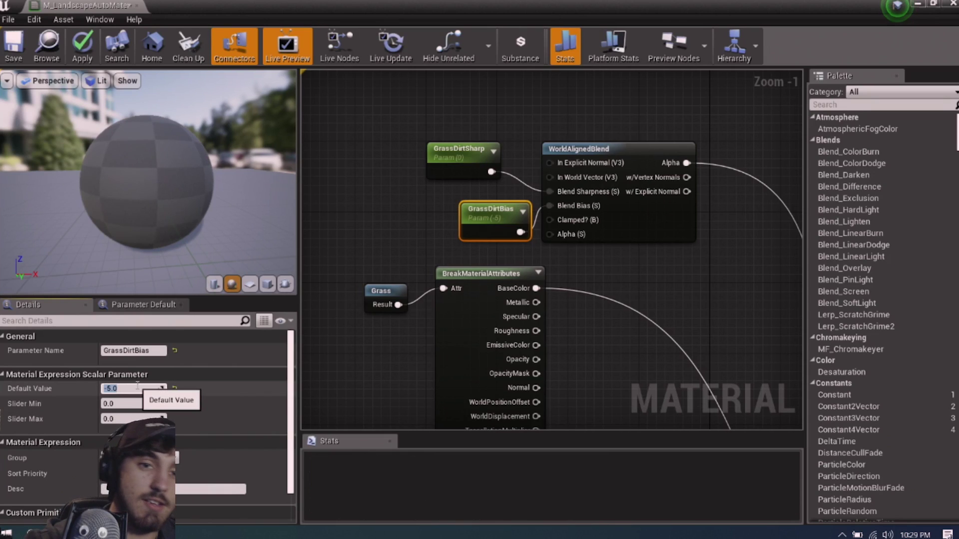
{"action": "left_click", "coordinate": [462, 152]}
{"action": "left_click", "coordinate": [145, 388]}
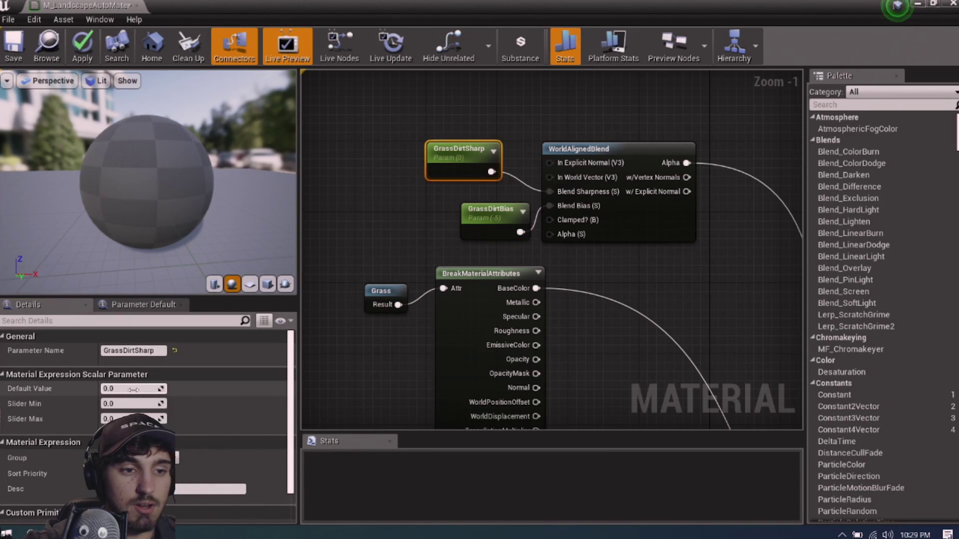
{"action": "type", "text": "21"}
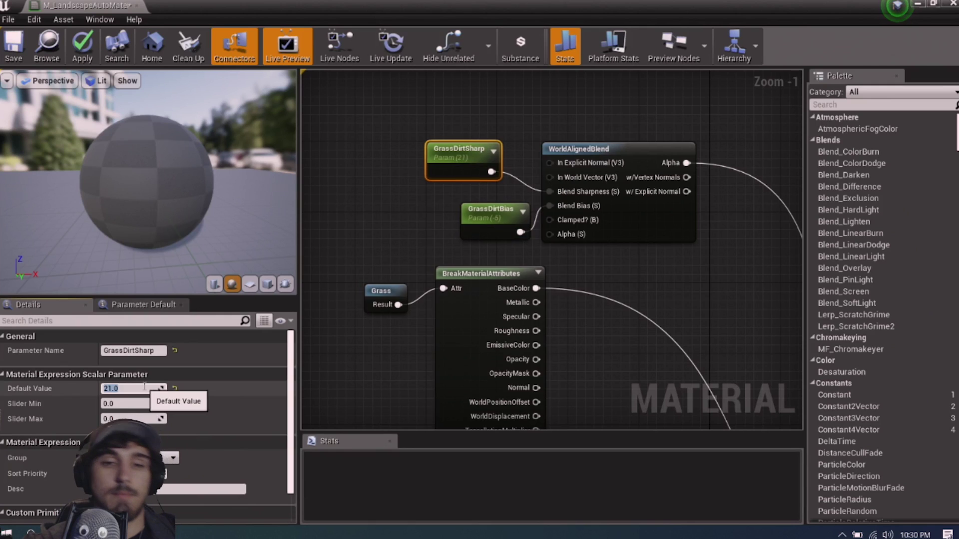
{"action": "key", "text": "Return"}
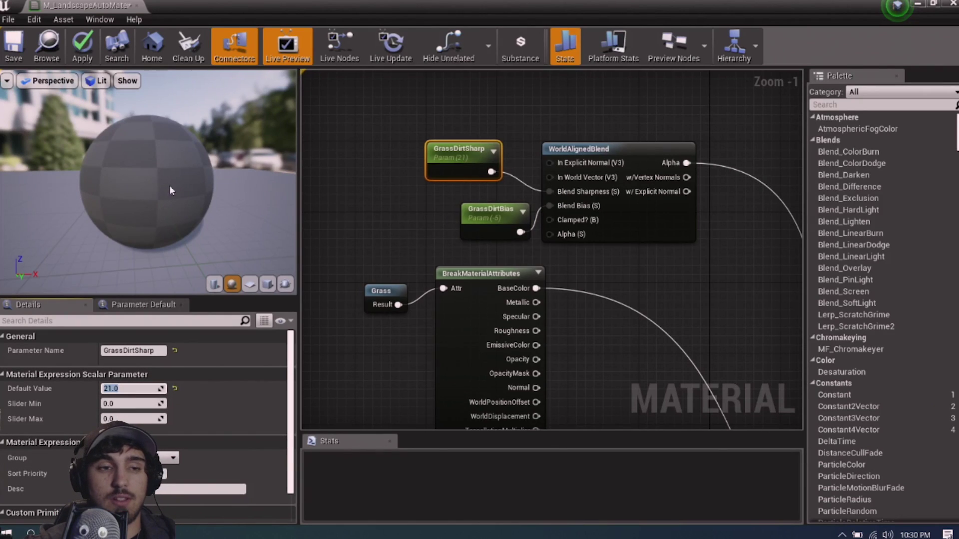
Examine the grass, dirt and stone layers on the preview sphere and review the connections across the whole node graph
{"action": "left_click_drag", "start_coordinate": [142, 181], "coordinate": [149, 146]}
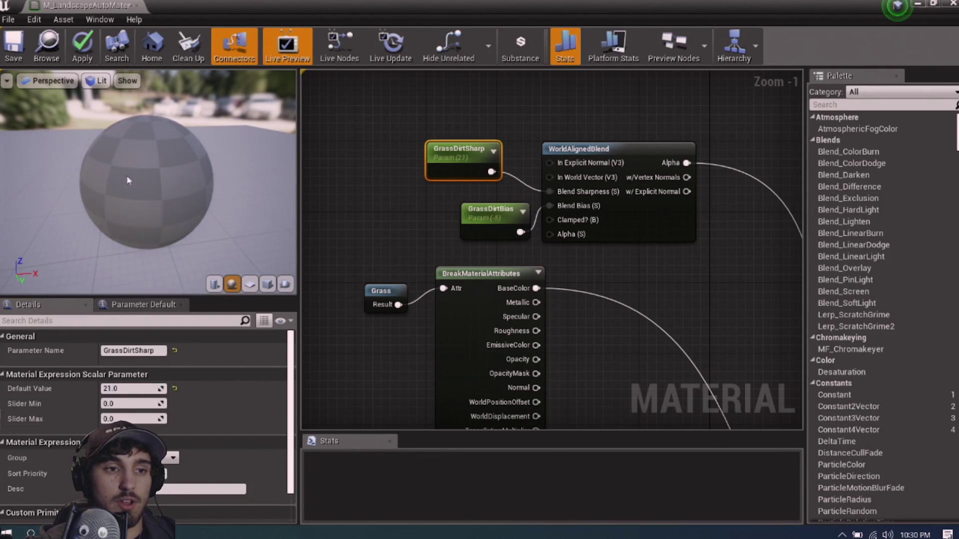
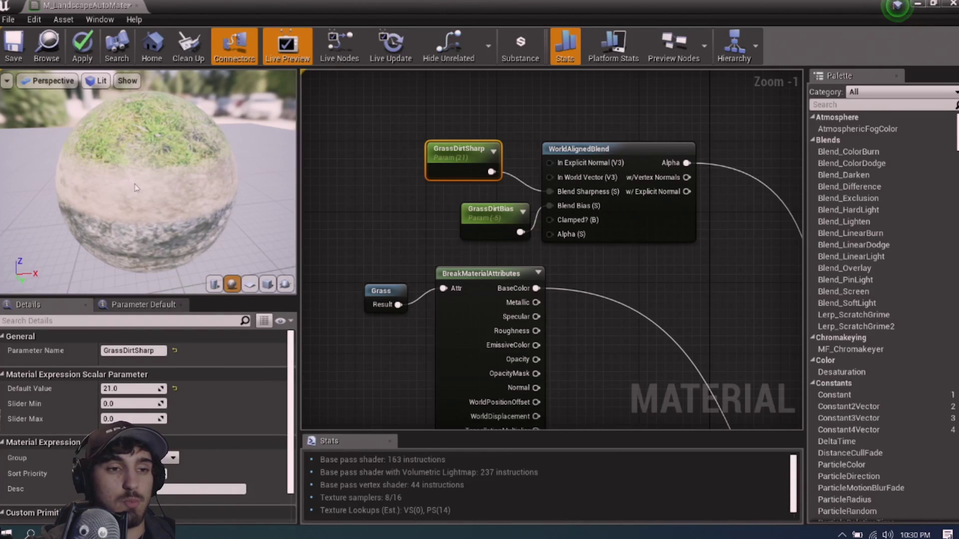
{"action": "left_click_drag", "start_coordinate": [151, 178], "coordinate": [167, 199]}
{"action": "scroll", "coordinate": [172, 171], "scroll_direction": "down", "scroll_amount": 3}
{"action": "scroll", "coordinate": [545, 227], "scroll_direction": "down", "scroll_amount": 2}
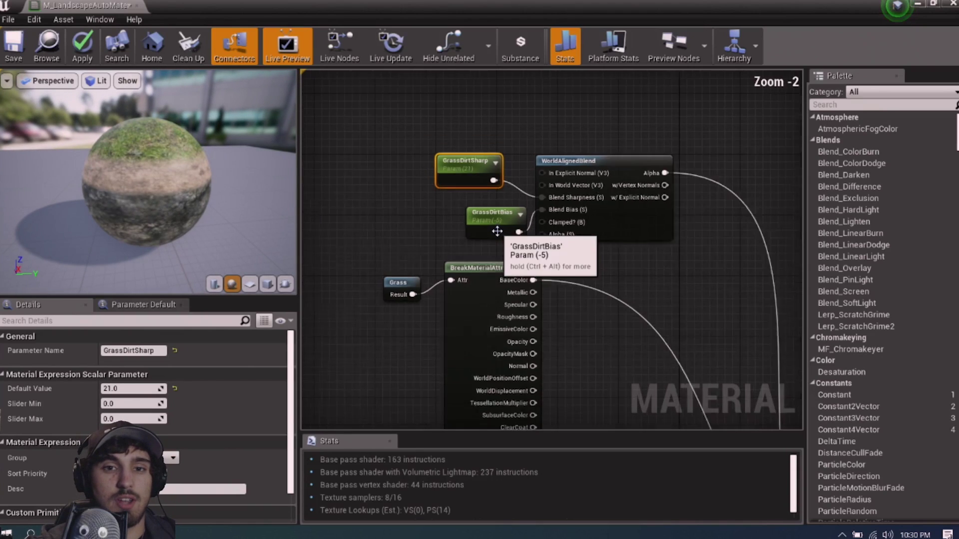
{"action": "scroll", "coordinate": [519, 258], "scroll_direction": "down", "scroll_amount": 1}
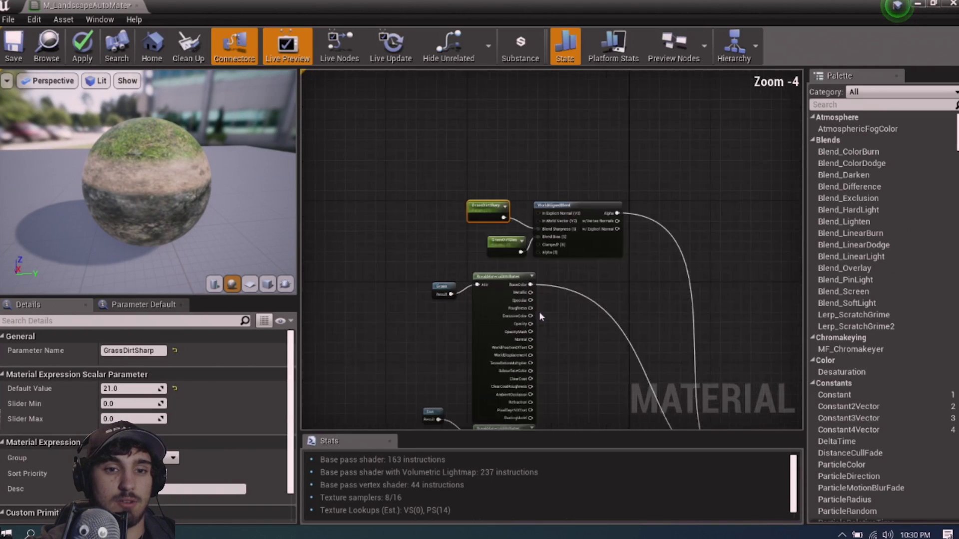
{"action": "right_click_drag", "start_coordinate": [538, 310], "coordinate": [577, 259]}
{"action": "scroll", "coordinate": [531, 238], "scroll_direction": "up", "scroll_amount": 2}
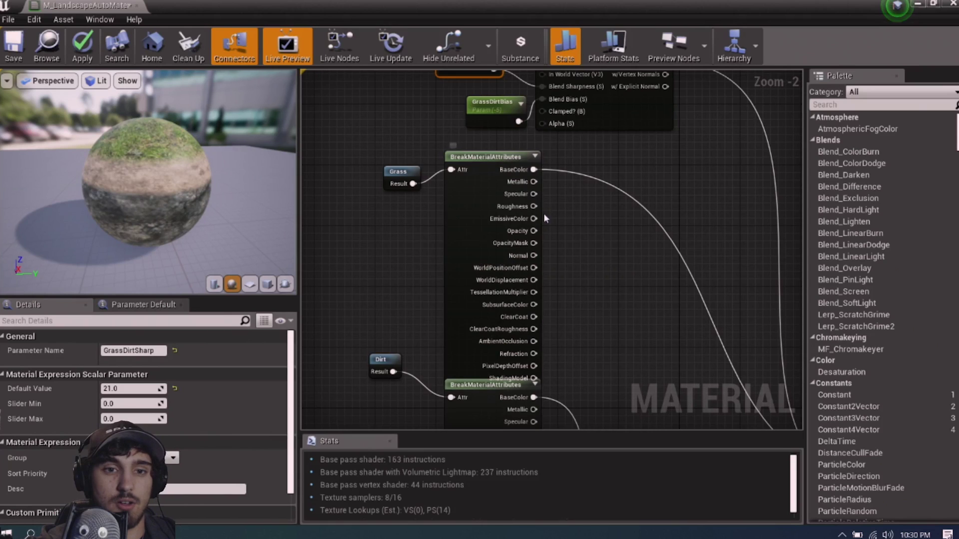
{"action": "right_click_drag", "start_coordinate": [543, 214], "coordinate": [502, 220]}
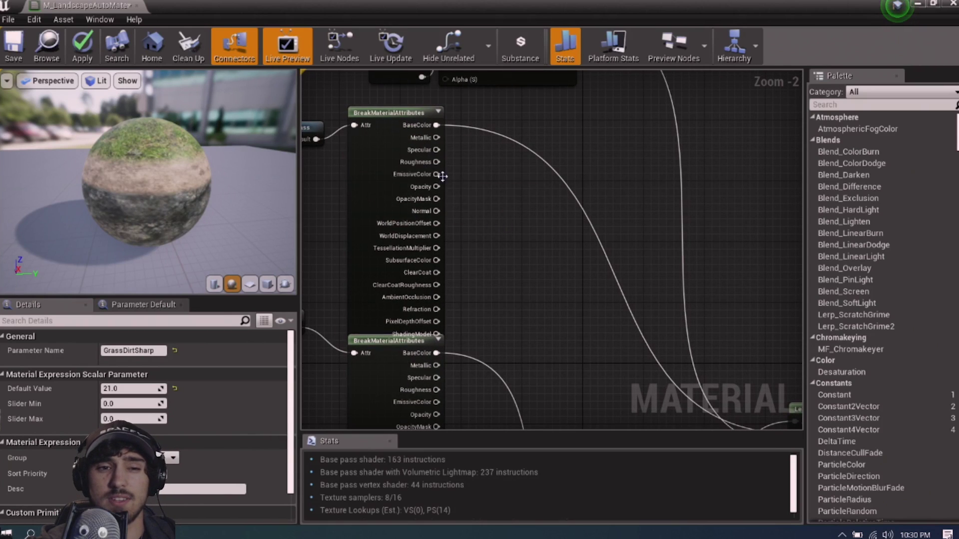
{"action": "scroll", "coordinate": [407, 245], "scroll_direction": "down", "scroll_amount": 2}
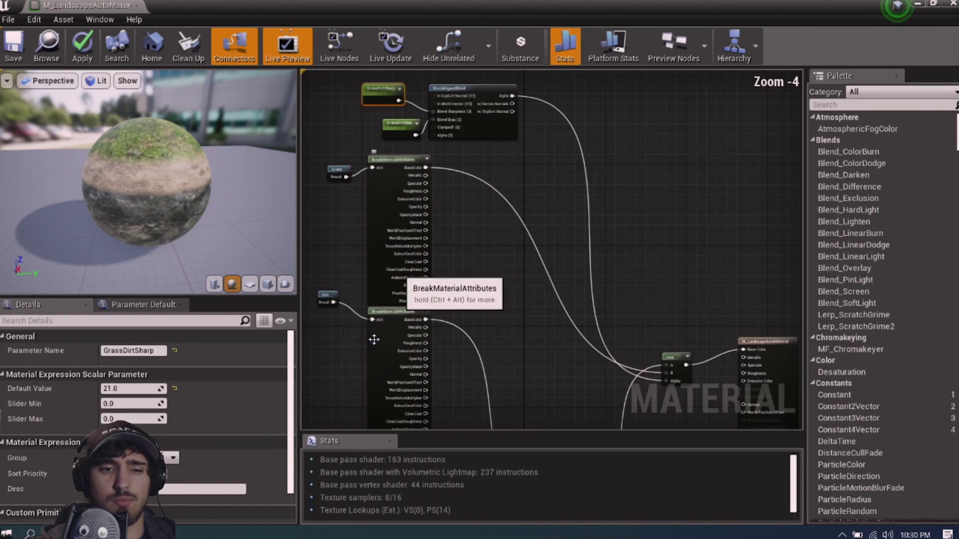
{"action": "scroll", "coordinate": [562, 337], "scroll_direction": "up", "scroll_amount": 1}
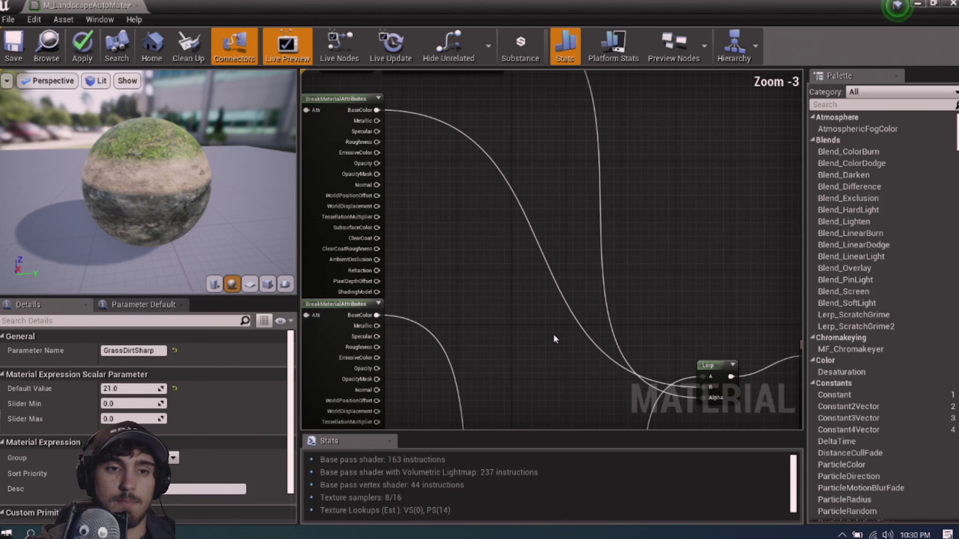
{"action": "scroll", "coordinate": [565, 247], "scroll_direction": "down", "scroll_amount": 3}
{"action": "right_click_drag", "start_coordinate": [554, 358], "coordinate": [531, 328]}
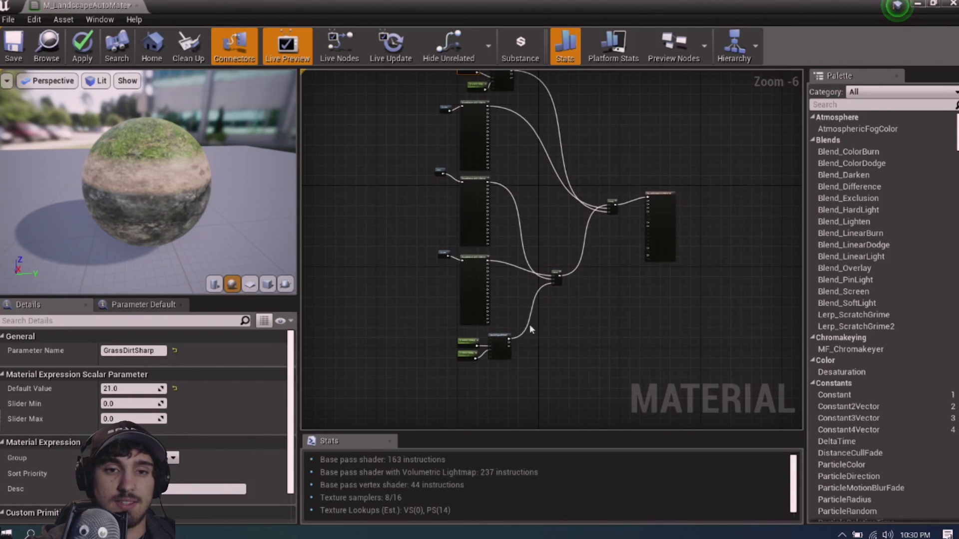
Create a Lerp below the stone-dirt color Lerp, feeding Stone's Roughness into A and Dirt's Roughness into B
{"action": "scroll", "coordinate": [511, 331], "scroll_direction": "up", "scroll_amount": 3}
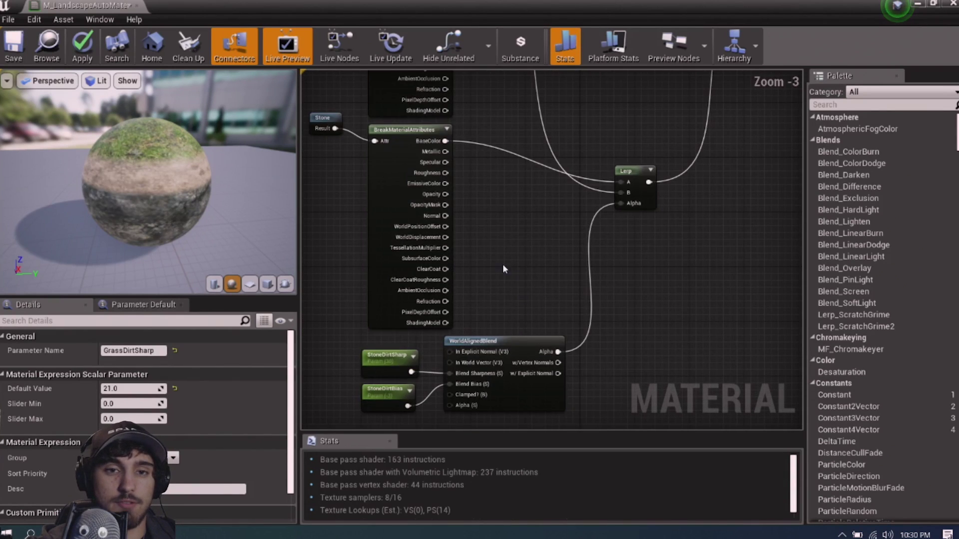
{"action": "right_click_drag", "start_coordinate": [550, 204], "coordinate": [517, 429]}
{"action": "right_click_drag", "start_coordinate": [487, 197], "coordinate": [414, 227]}
{"action": "scroll", "coordinate": [439, 186], "scroll_direction": "up", "scroll_amount": 2}
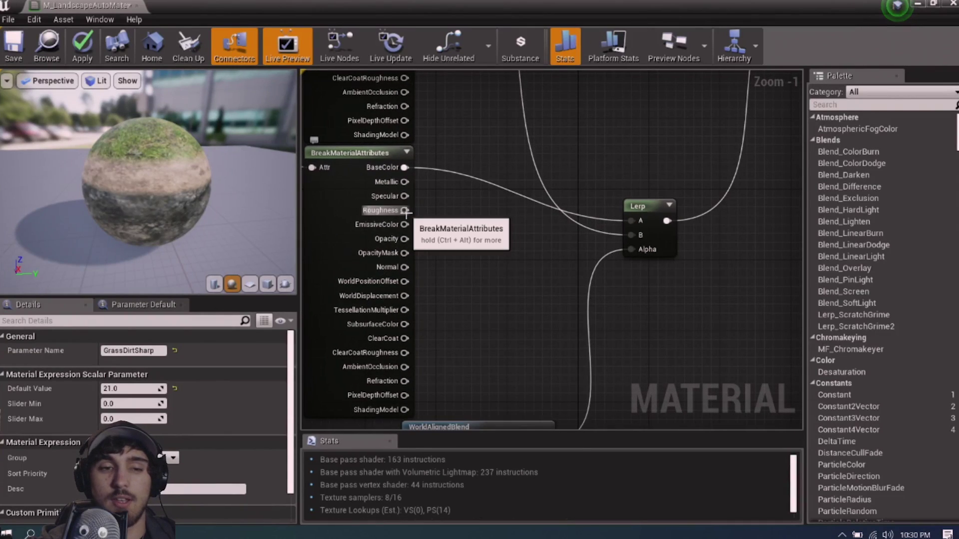
{"action": "left_click_drag", "start_coordinate": [405, 211], "coordinate": [709, 287]}
{"action": "type", "text": "linear"}
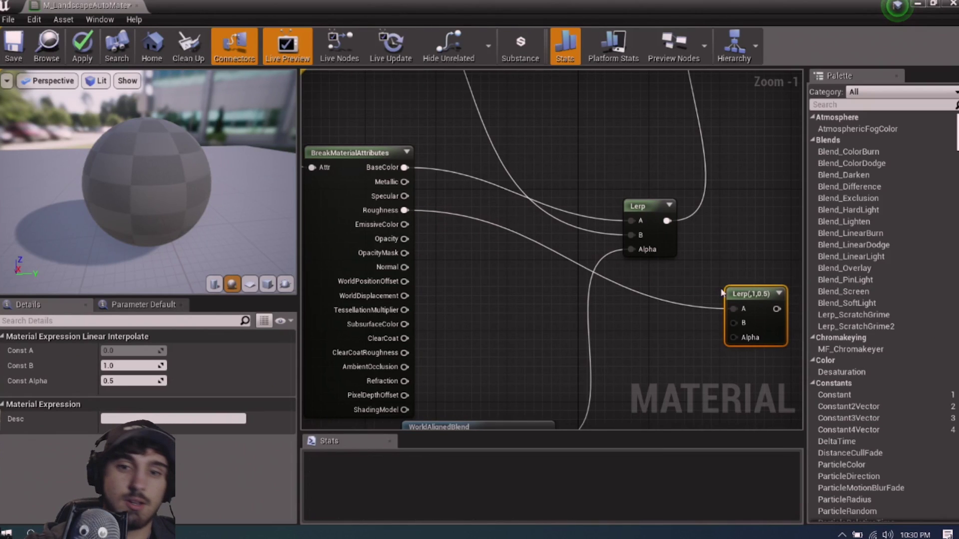
{"action": "right_click_drag", "start_coordinate": [692, 164], "coordinate": [694, 298]}
{"action": "right_click_drag", "start_coordinate": [427, 118], "coordinate": [429, 212]}
{"action": "left_click_drag", "start_coordinate": [400, 176], "coordinate": [729, 288]}
Connect the stone-dirt WorldAlignedBlend's Alpha output to the new roughness Lerp's Alpha
{"action": "right_click_drag", "start_coordinate": [689, 353], "coordinate": [635, 257]}
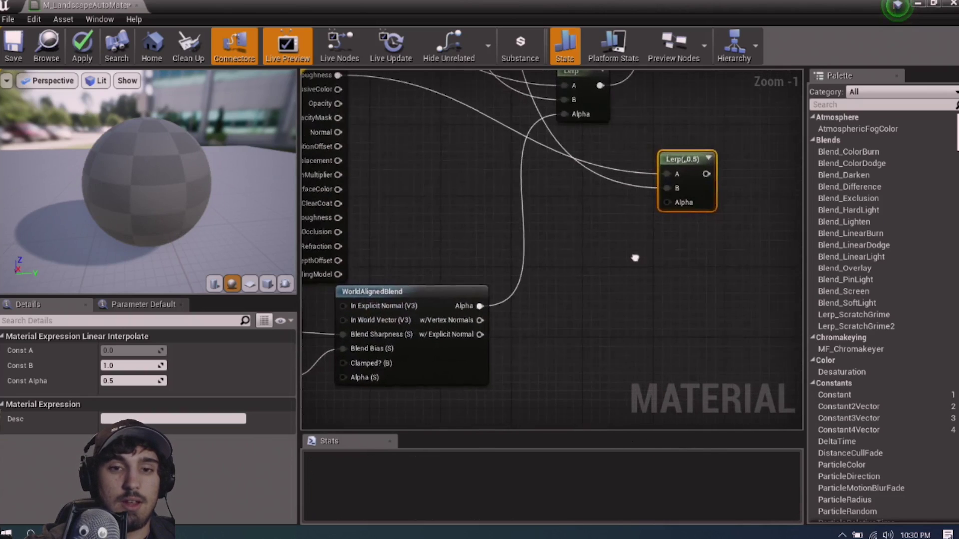
{"action": "left_click_drag", "start_coordinate": [501, 300], "coordinate": [505, 304]}
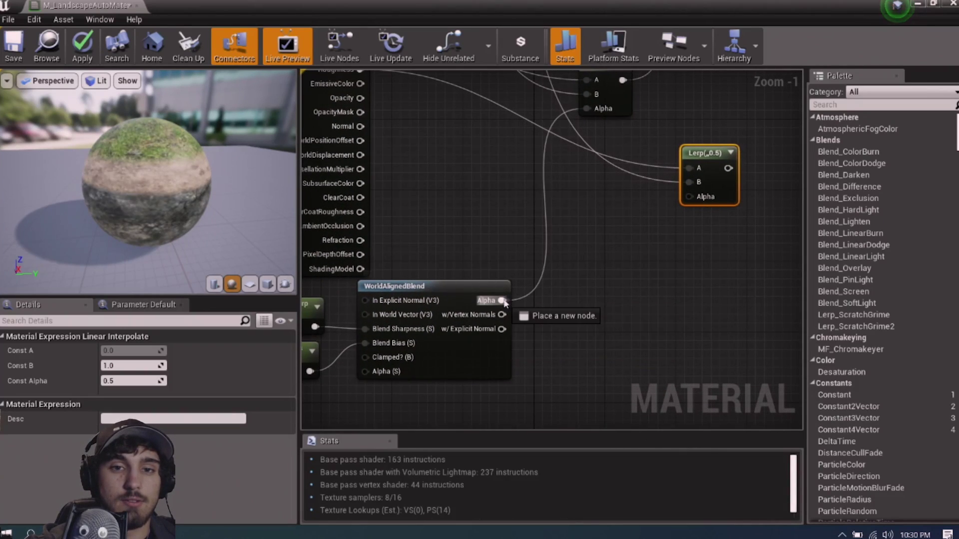
{"action": "left_click_drag", "start_coordinate": [688, 201], "coordinate": [688, 201]}
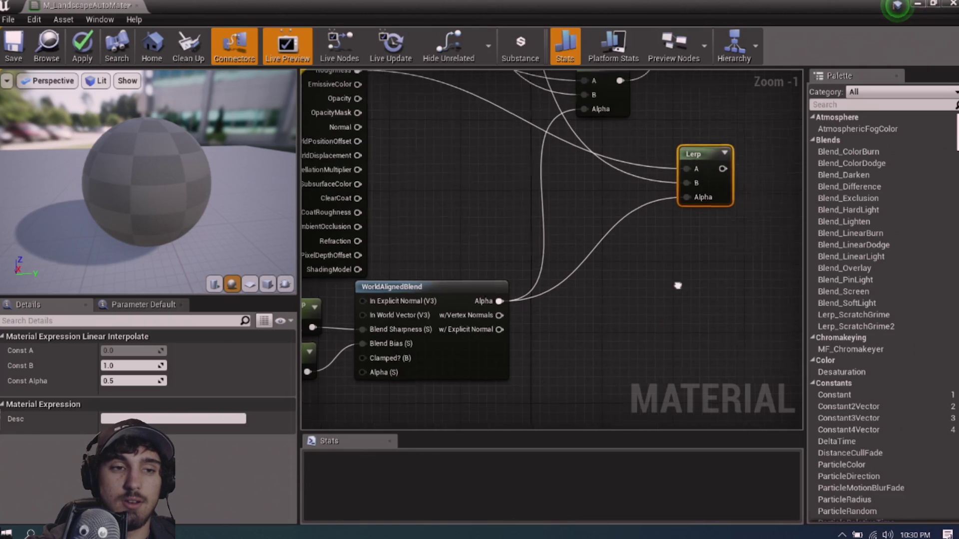
Add a second roughness Lerp taking the first roughness Lerp's output as A and Grass's Roughness as B
{"action": "right_click_drag", "start_coordinate": [676, 284], "coordinate": [552, 383]}
{"action": "left_click_drag", "start_coordinate": [559, 354], "coordinate": [561, 358]}
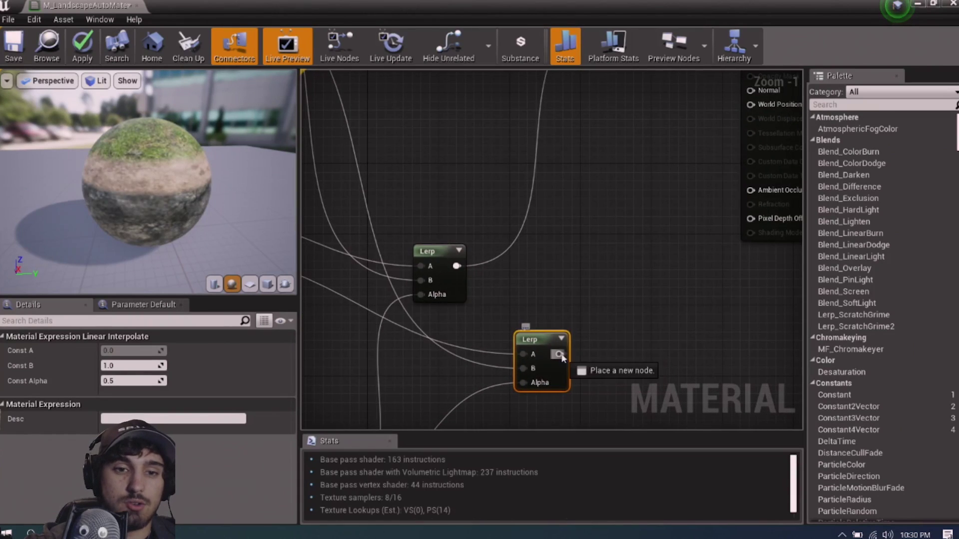
{"action": "left_click_drag", "start_coordinate": [602, 208], "coordinate": [609, 206]}
{"action": "type", "text": "linear"}
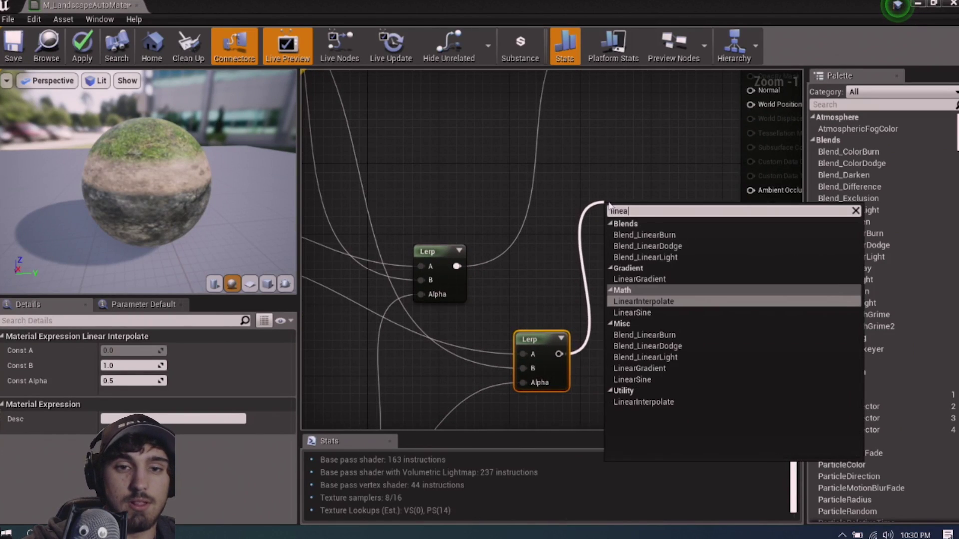
{"action": "key", "text": "Return"}
{"action": "scroll", "coordinate": [474, 135], "scroll_direction": "down", "scroll_amount": 3}
{"action": "right_click_drag", "start_coordinate": [469, 128], "coordinate": [582, 350]}
{"action": "scroll", "coordinate": [487, 193], "scroll_direction": "up", "scroll_amount": 2}
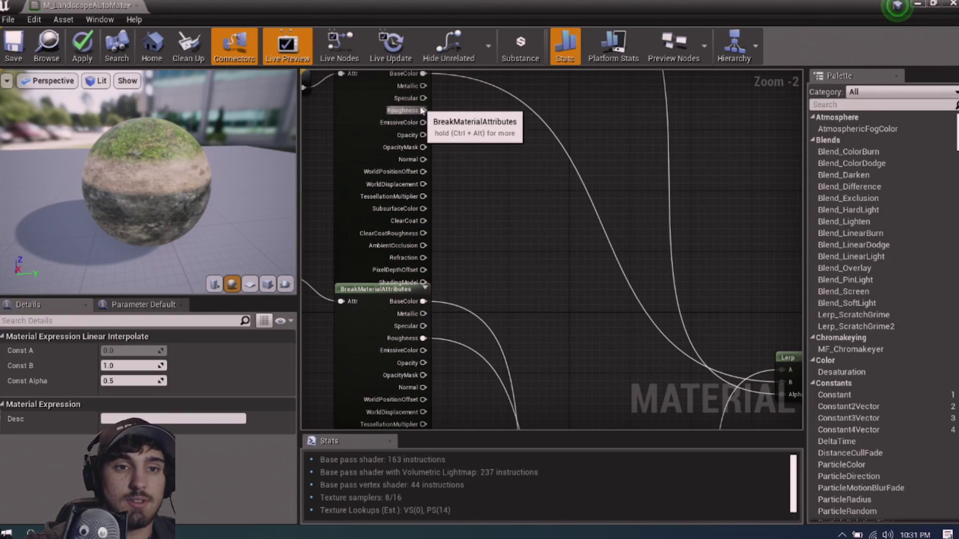
{"action": "left_click_drag", "start_coordinate": [423, 110], "coordinate": [662, 263]}
Drive the second roughness Lerp's Alpha from the grass-dirt WorldAlignedBlend and route its output into the material's Roughness
{"action": "right_click_drag", "start_coordinate": [587, 211], "coordinate": [736, 414]}
{"action": "right_click_drag", "start_coordinate": [623, 248], "coordinate": [608, 258]}
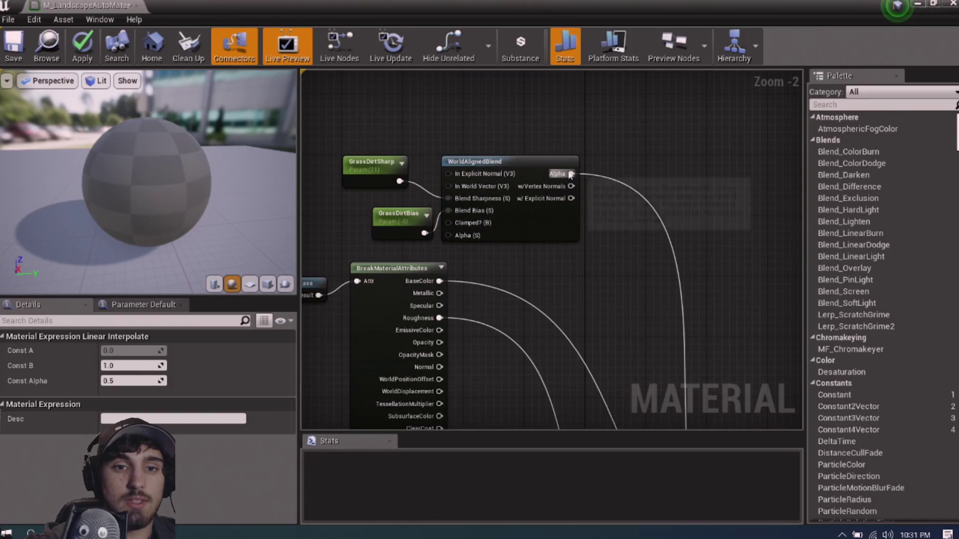
{"action": "left_click_drag", "start_coordinate": [571, 174], "coordinate": [715, 160]}
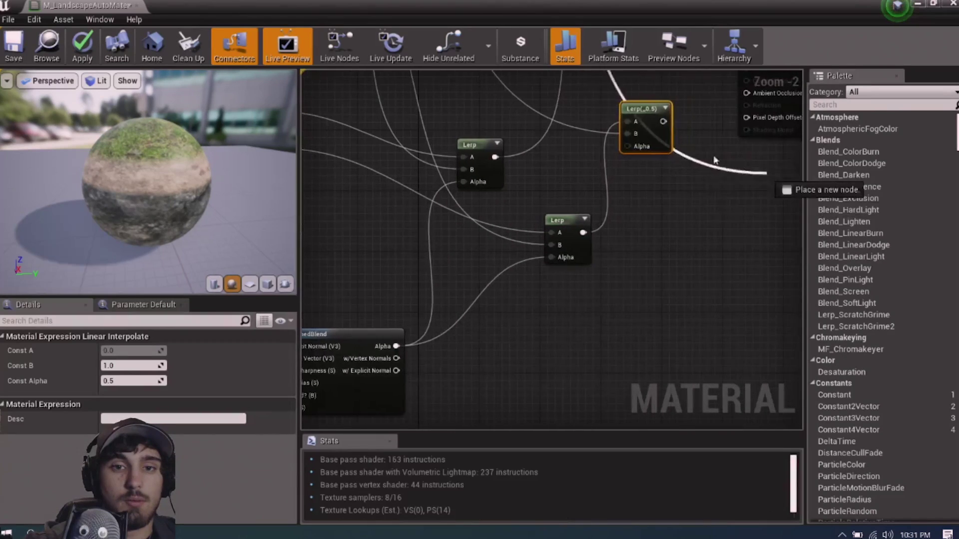
{"action": "left_click_drag", "start_coordinate": [636, 149], "coordinate": [636, 150]}
{"action": "right_click_drag", "start_coordinate": [636, 151], "coordinate": [643, 291]}
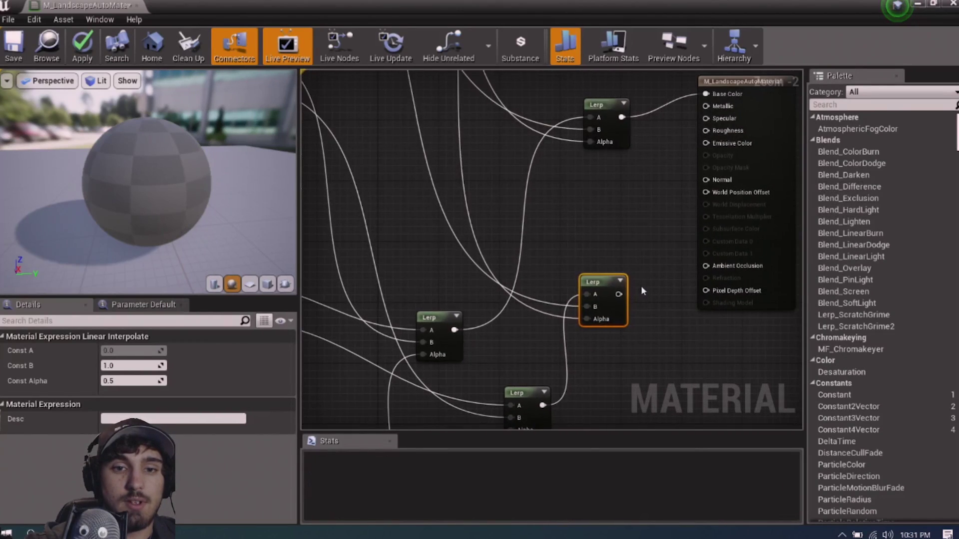
{"action": "left_click_drag", "start_coordinate": [617, 294], "coordinate": [705, 131]}
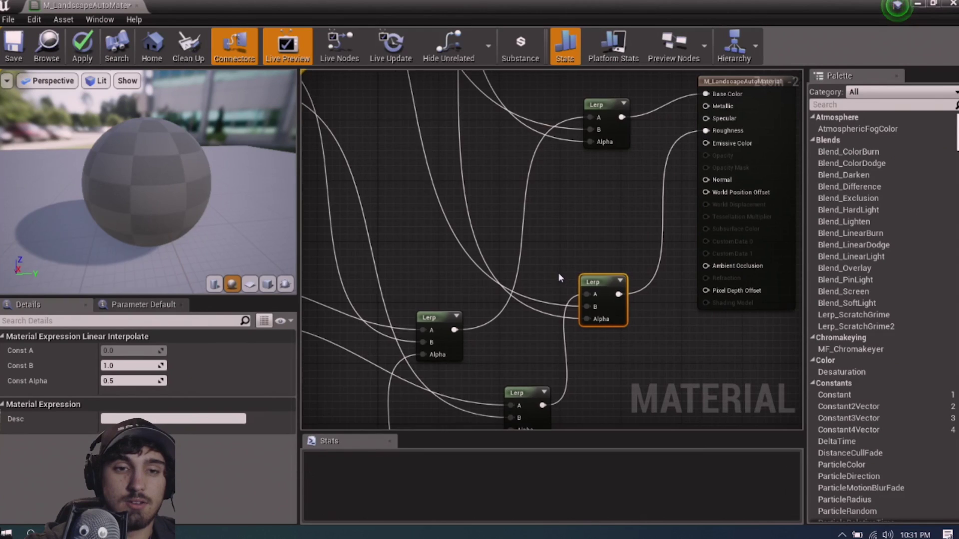
Line up the final Base Color and Roughness Lerps beside their inputs on the material output node
{"action": "scroll", "coordinate": [561, 279], "scroll_direction": "down", "scroll_amount": 6}
{"action": "scroll", "coordinate": [560, 282], "scroll_direction": "up", "scroll_amount": 1}
{"action": "scroll", "coordinate": [560, 283], "scroll_direction": "up", "scroll_amount": 5}
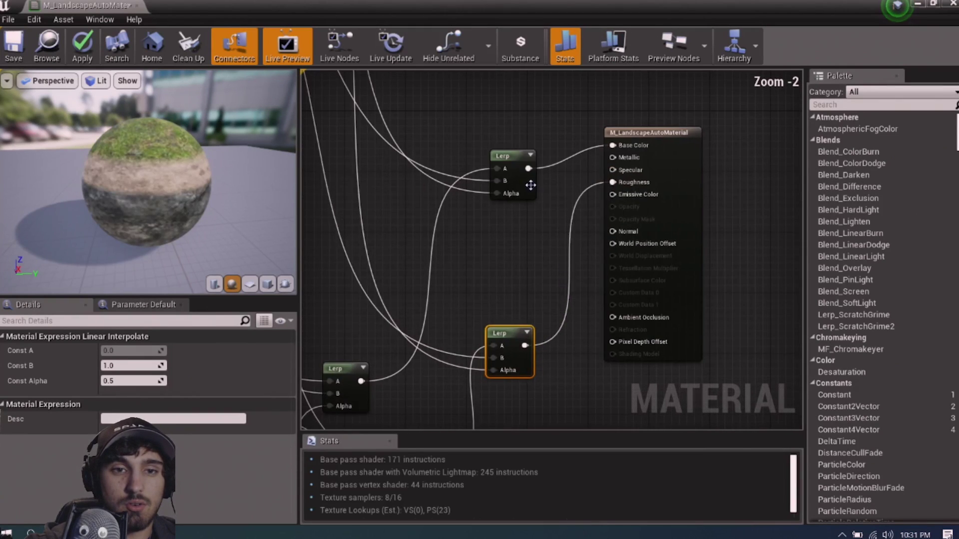
{"action": "left_click_drag", "start_coordinate": [508, 150], "coordinate": [523, 139]}
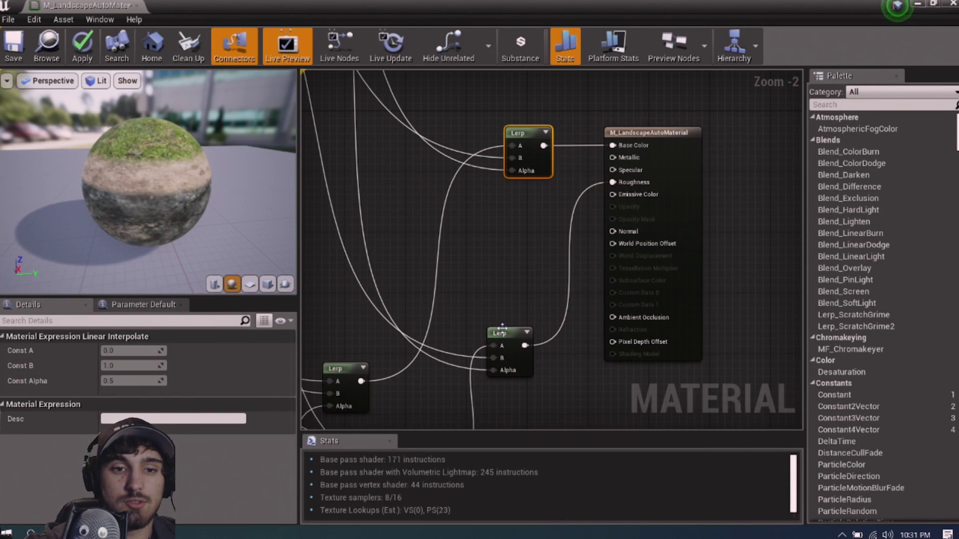
{"action": "left_click_drag", "start_coordinate": [502, 327], "coordinate": [524, 196]}
Move both stone-dirt Lerps together up between the BreakMaterialAttributes nodes and the final Lerps
{"action": "scroll", "coordinate": [497, 276], "scroll_direction": "down", "scroll_amount": 5}
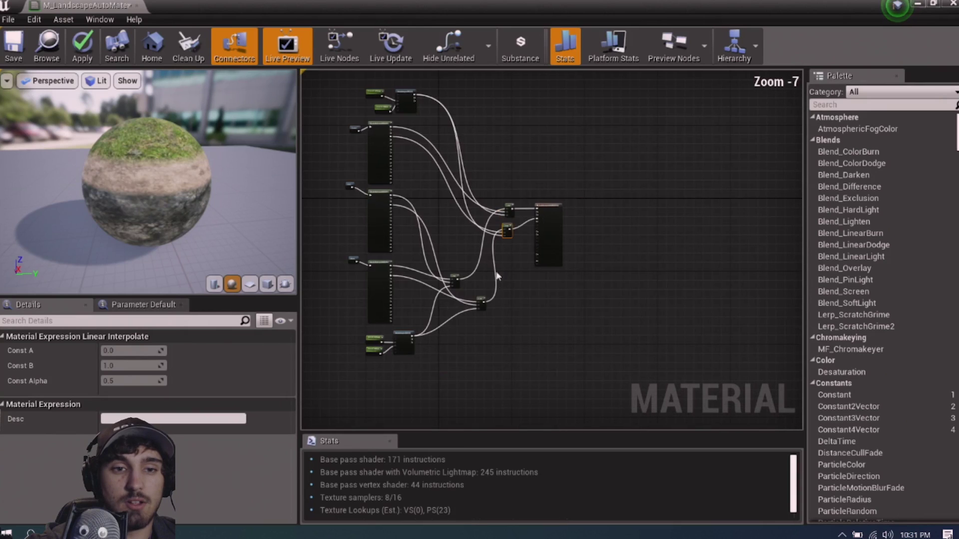
{"action": "scroll", "coordinate": [557, 274], "scroll_direction": "up", "scroll_amount": 3}
{"action": "left_click_drag", "start_coordinate": [526, 246], "coordinate": [606, 360]}
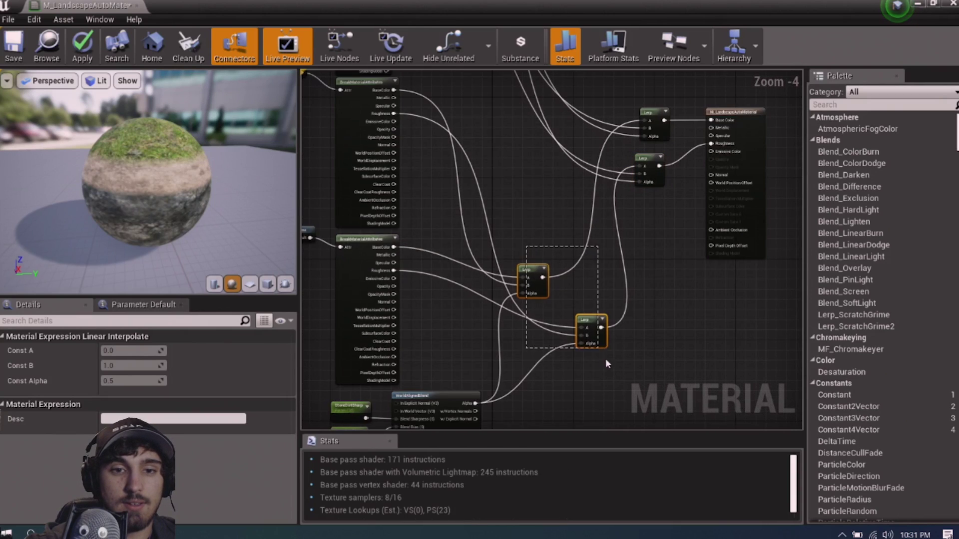
{"action": "left_click_drag", "start_coordinate": [542, 281], "coordinate": [500, 143]}
{"action": "scroll", "coordinate": [588, 331], "scroll_direction": "down", "scroll_amount": 3}
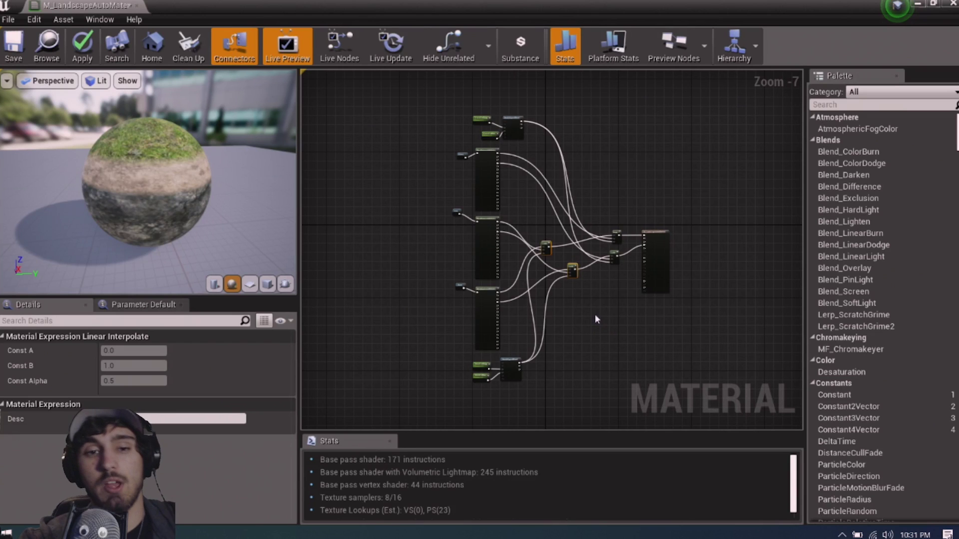
{"action": "scroll", "coordinate": [595, 319], "scroll_direction": "up", "scroll_amount": 2}
{"action": "left_click_drag", "start_coordinate": [148, 199], "coordinate": [124, 188]}
{"action": "scroll", "coordinate": [123, 188], "scroll_direction": "up", "scroll_amount": 2}
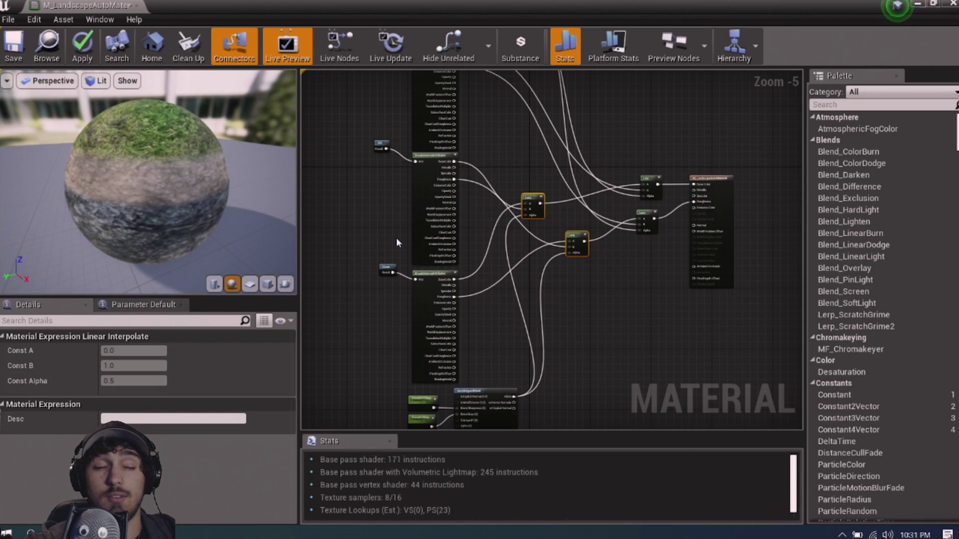
{"action": "scroll", "coordinate": [559, 296], "scroll_direction": "up", "scroll_amount": 2}
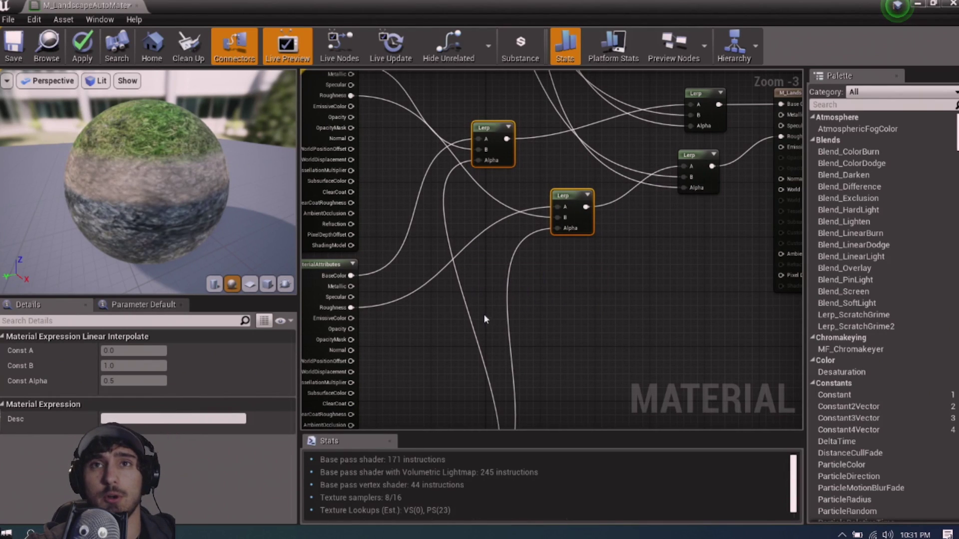
{"action": "scroll", "coordinate": [539, 294], "scroll_direction": "down", "scroll_amount": 2}
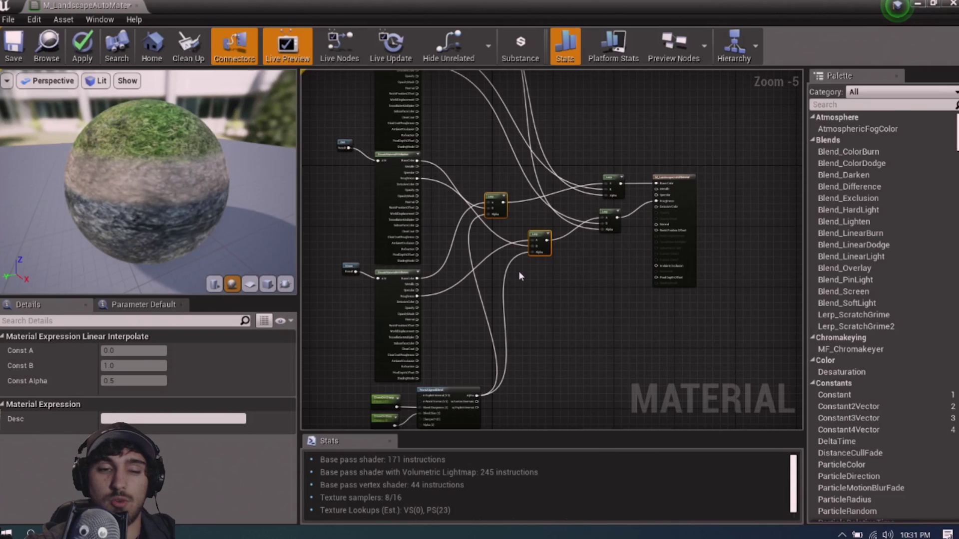
Add a LinearInterpolate node for the normals, taking the Normal output of Stone's BreakMaterialAttributes as A
{"action": "scroll", "coordinate": [520, 275], "scroll_direction": "up", "scroll_amount": 3}
{"action": "right_click_drag", "start_coordinate": [397, 342], "coordinate": [539, 243]}
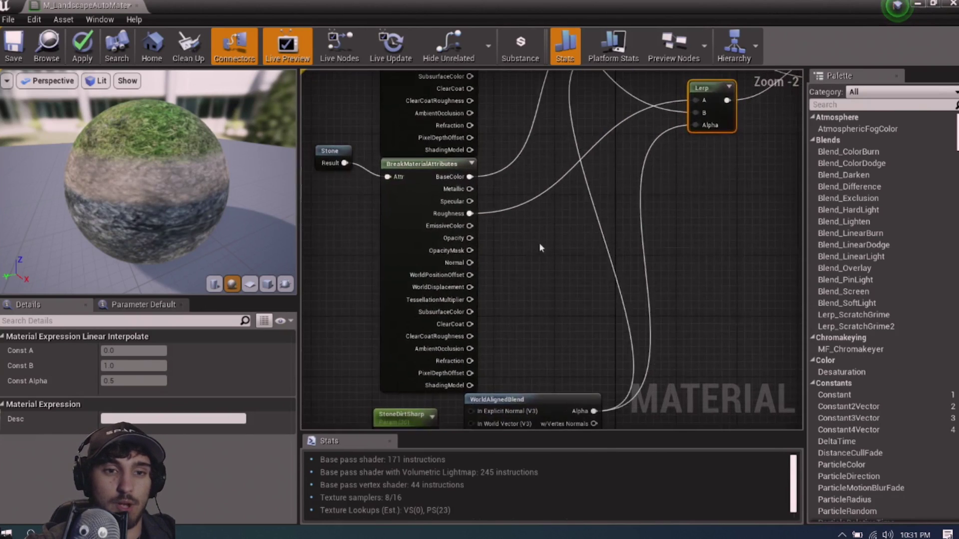
{"action": "scroll", "coordinate": [513, 263], "scroll_direction": "up", "scroll_amount": 1}
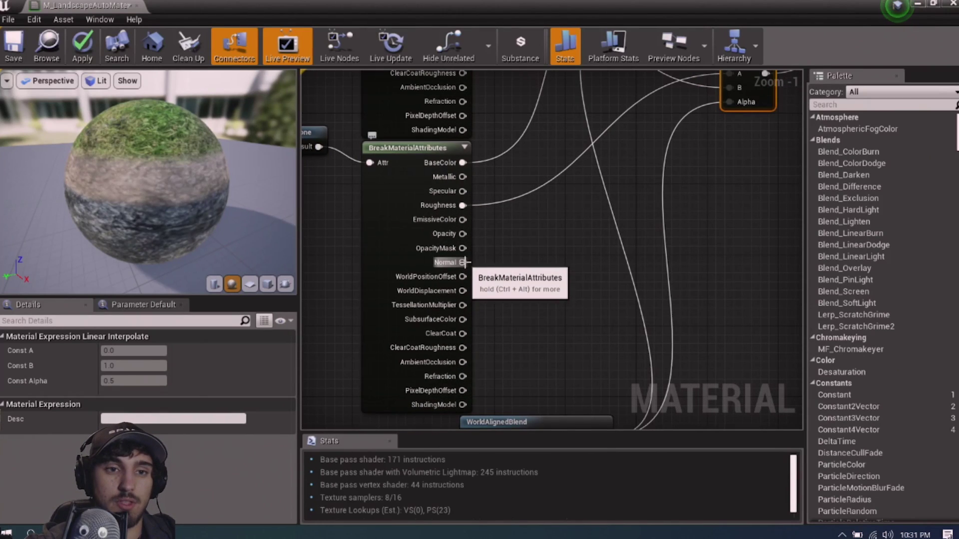
{"action": "left_click_drag", "start_coordinate": [463, 262], "coordinate": [732, 237]}
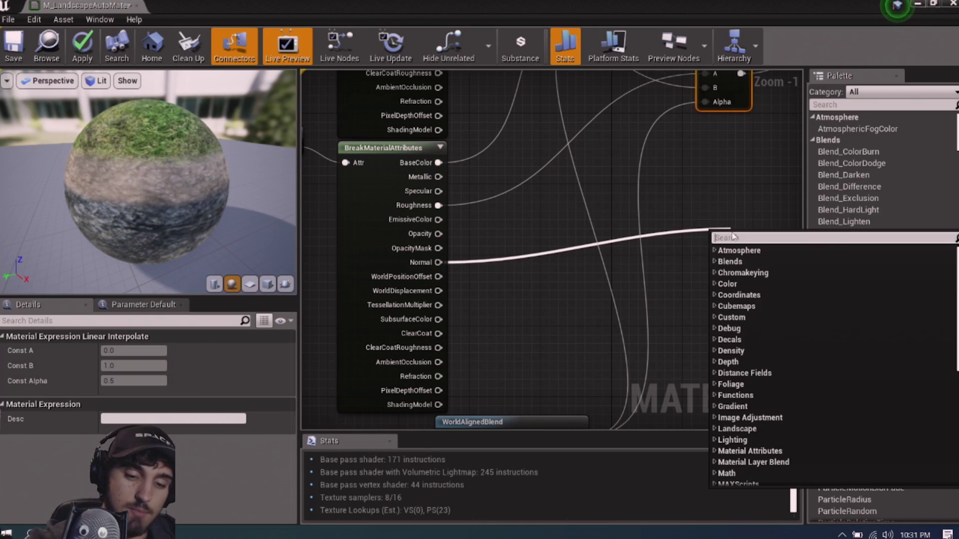
{"action": "type", "text": "linear"}
{"action": "key", "text": "Return"}
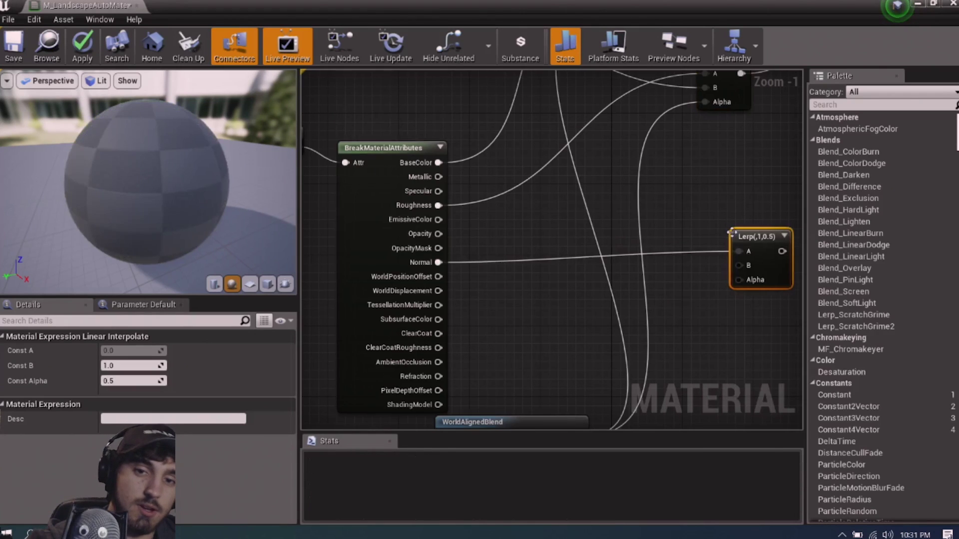
Connect the Normal output of Dirt's BreakMaterialAttributes to B of the new normal Lerp
{"action": "scroll", "coordinate": [482, 204], "scroll_direction": "down", "scroll_amount": 3}
{"action": "right_click_drag", "start_coordinate": [523, 176], "coordinate": [522, 274]}
{"action": "scroll", "coordinate": [516, 263], "scroll_direction": "up", "scroll_amount": 2}
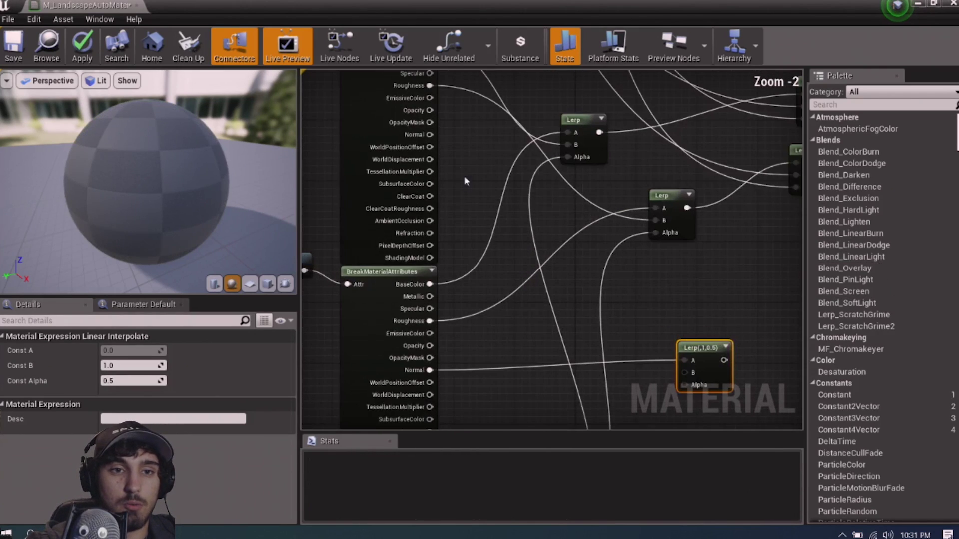
{"action": "left_click_drag", "start_coordinate": [429, 135], "coordinate": [684, 374]}
Drive the normal Lerp's Alpha from the w/ Explicit Normal output of the stone-dirt WorldAlignedBlend
{"action": "right_click_drag", "start_coordinate": [681, 393], "coordinate": [648, 105]}
{"action": "scroll", "coordinate": [566, 218], "scroll_direction": "up", "scroll_amount": 2}
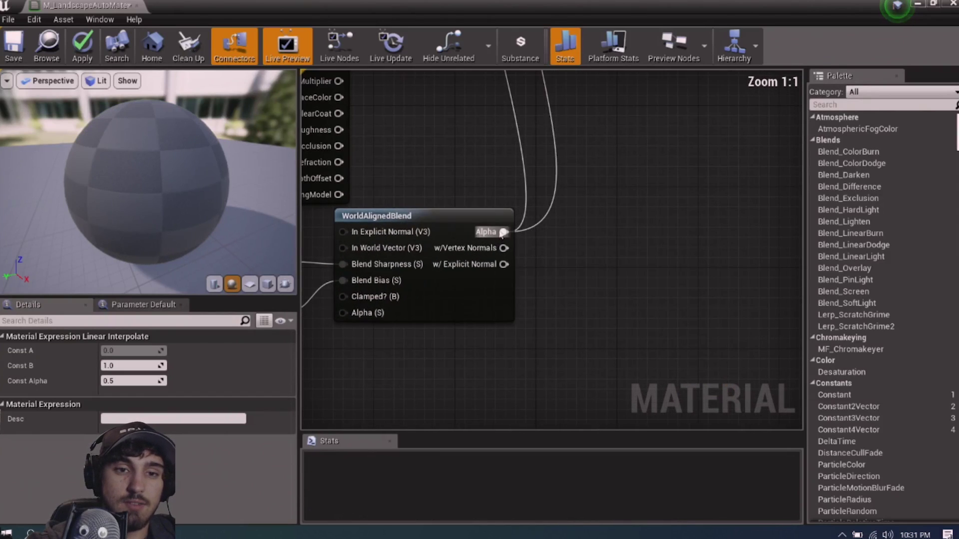
{"action": "right_click_drag", "start_coordinate": [501, 234], "coordinate": [469, 347]}
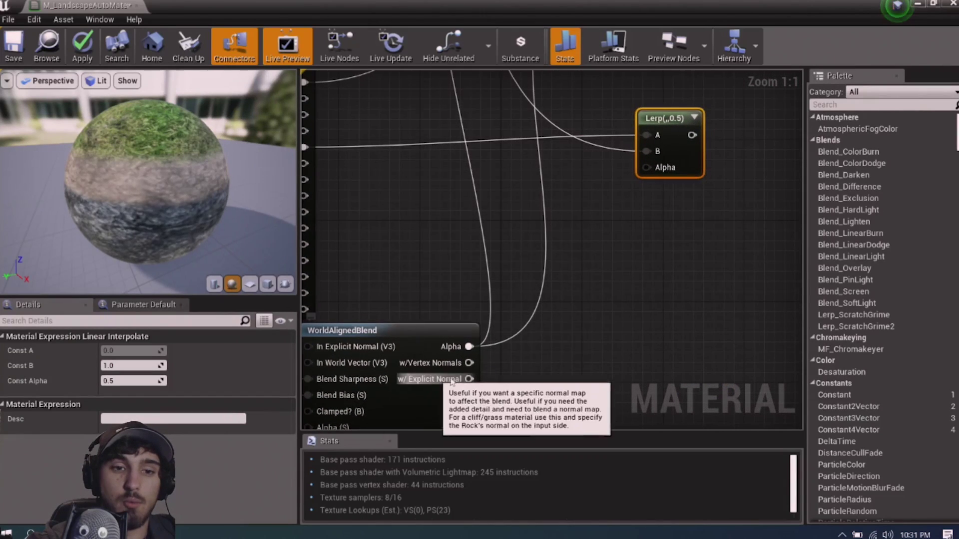
{"action": "left_click_drag", "start_coordinate": [452, 382], "coordinate": [648, 169]}
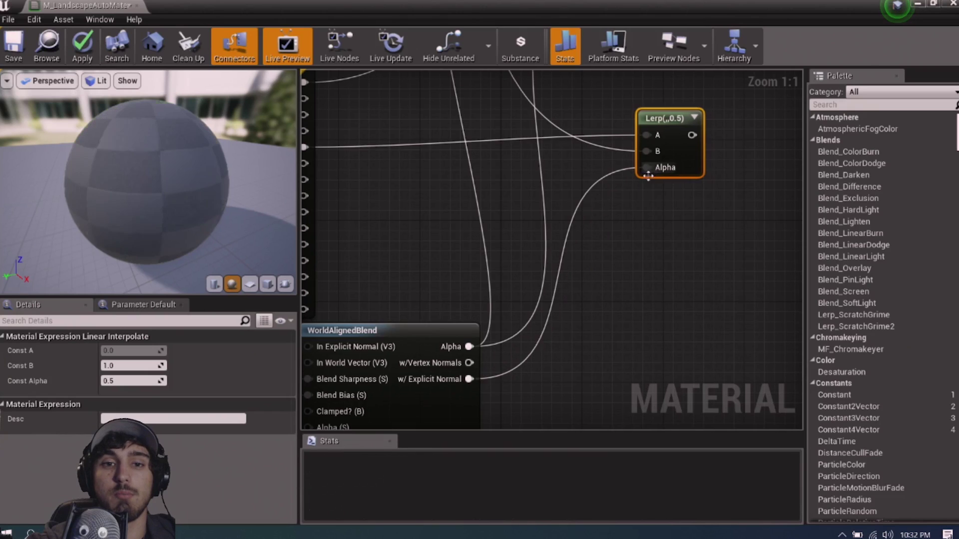
Add a second normal LinearInterpolate node that takes the first normal Lerp's output as A
{"action": "right_click_drag", "start_coordinate": [648, 254], "coordinate": [512, 390]}
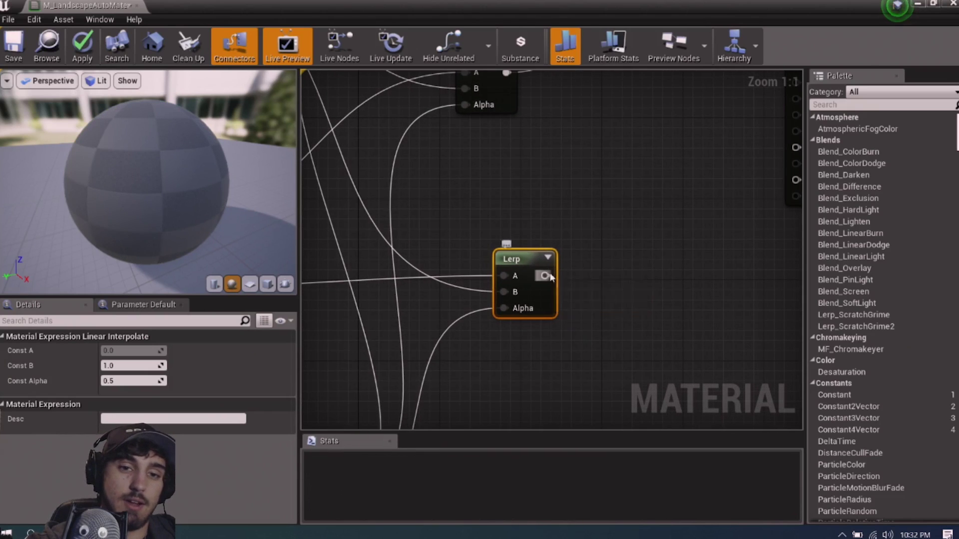
{"action": "left_click_drag", "start_coordinate": [550, 277], "coordinate": [638, 170]}
{"action": "type", "text": "lina"}
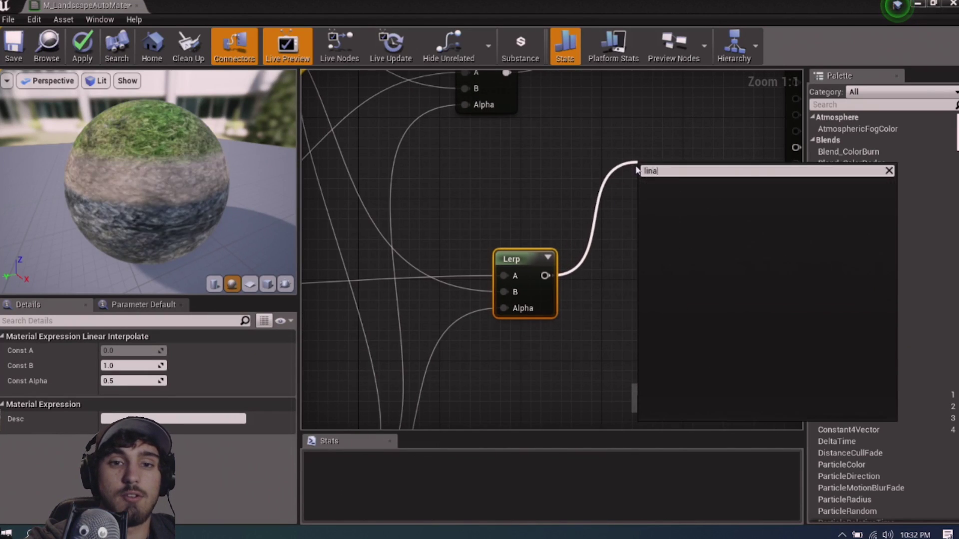
{"action": "type", "text": "e"}
{"action": "key", "text": "BackSpace"}
{"action": "key", "text": "BackSpace"}
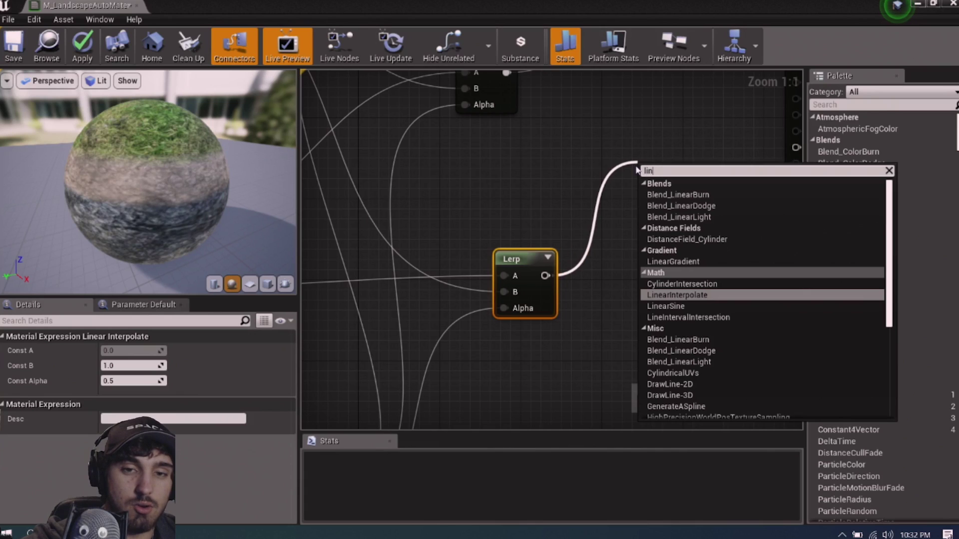
{"action": "type", "text": "ear"}
{"action": "key", "text": "Return"}
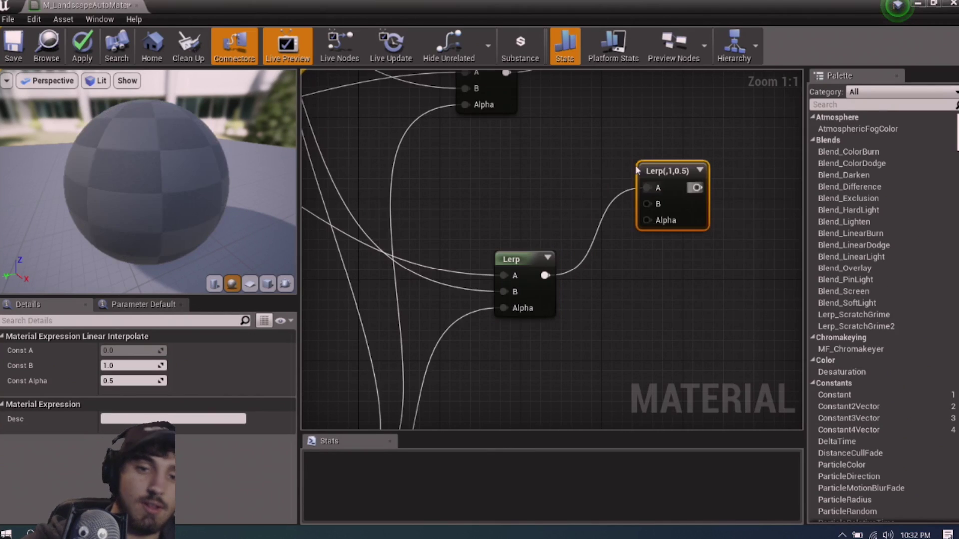
Wire the B and Alpha inputs of the new Lerp node and connect its output to the material's Normal input
{"action": "right_click_drag", "start_coordinate": [469, 128], "coordinate": [518, 257]}
{"action": "scroll", "coordinate": [512, 245], "scroll_direction": "down", "scroll_amount": 4}
{"action": "scroll", "coordinate": [514, 247], "scroll_direction": "up", "scroll_amount": 2}
{"action": "left_click_drag", "start_coordinate": [497, 213], "coordinate": [552, 357]}
{"action": "right_click_drag", "start_coordinate": [509, 200], "coordinate": [766, 433]}
{"action": "right_click_drag", "start_coordinate": [554, 85], "coordinate": [556, 192]}
{"action": "left_click_drag", "start_coordinate": [581, 127], "coordinate": [589, 296]}
{"action": "right_click_drag", "start_coordinate": [656, 287], "coordinate": [606, 334]}
{"action": "left_click_drag", "start_coordinate": [566, 321], "coordinate": [645, 207]}
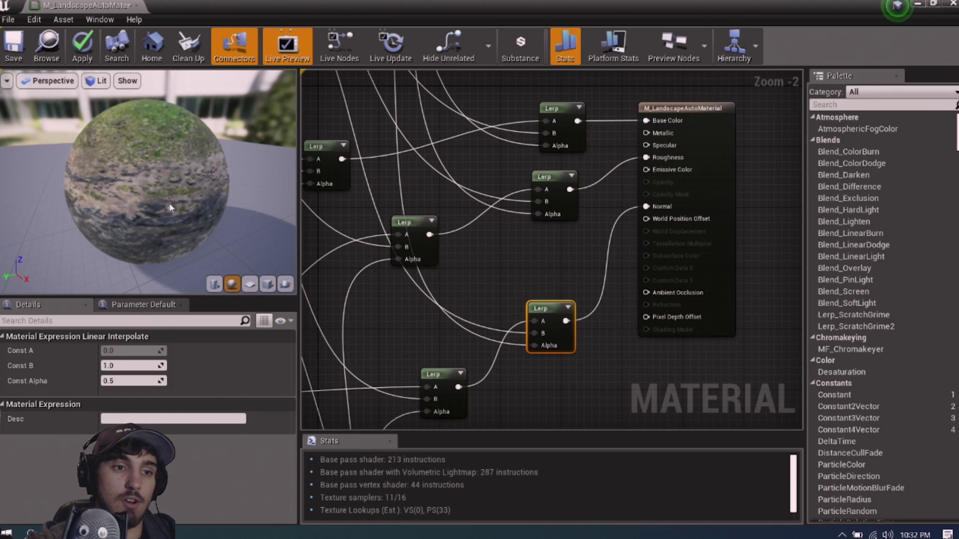
Examine the grass, dirt and stone blending on the material preview sphere from several angles and distances
{"action": "scroll", "coordinate": [159, 203], "scroll_direction": "up", "scroll_amount": 5}
{"action": "left_click_drag", "start_coordinate": [159, 203], "coordinate": [138, 216]}
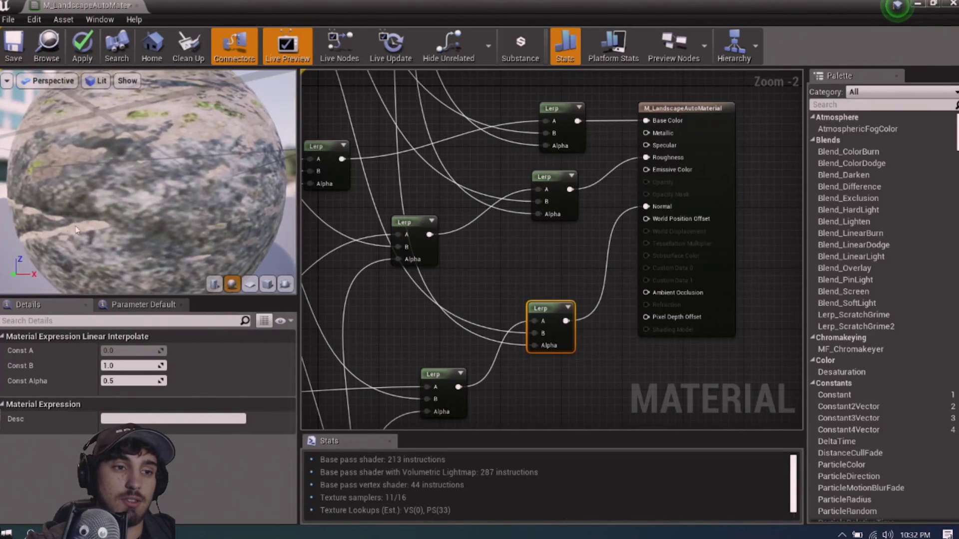
{"action": "scroll", "coordinate": [77, 229], "scroll_direction": "down", "scroll_amount": 5}
{"action": "left_click_drag", "start_coordinate": [78, 229], "coordinate": [112, 194]}
{"action": "scroll", "coordinate": [130, 140], "scroll_direction": "up", "scroll_amount": 5}
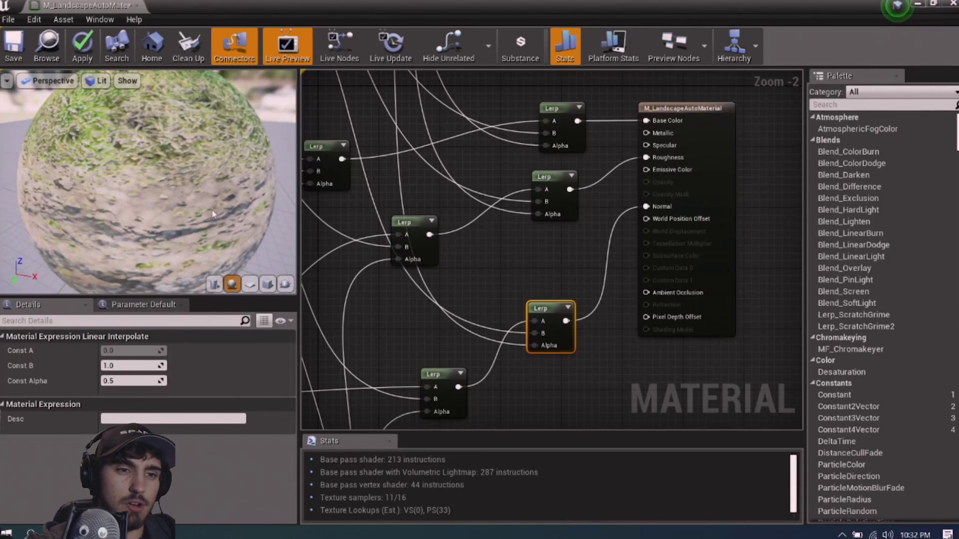
{"action": "left_click_drag", "start_coordinate": [213, 213], "coordinate": [184, 199]}
{"action": "scroll", "coordinate": [201, 216], "scroll_direction": "down", "scroll_amount": 5}
{"action": "scroll", "coordinate": [183, 199], "scroll_direction": "up", "scroll_amount": 5}
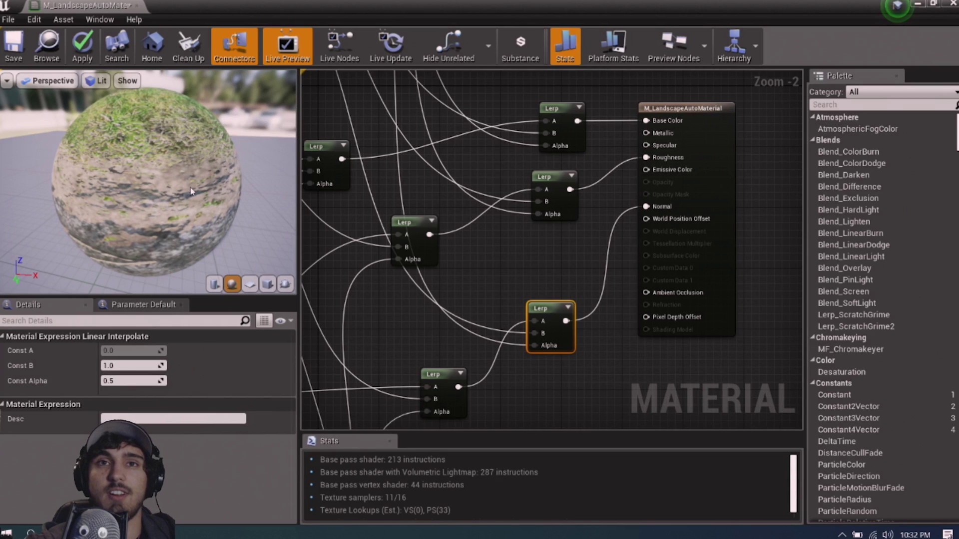
{"action": "left_click_drag", "start_coordinate": [179, 170], "coordinate": [105, 187]}
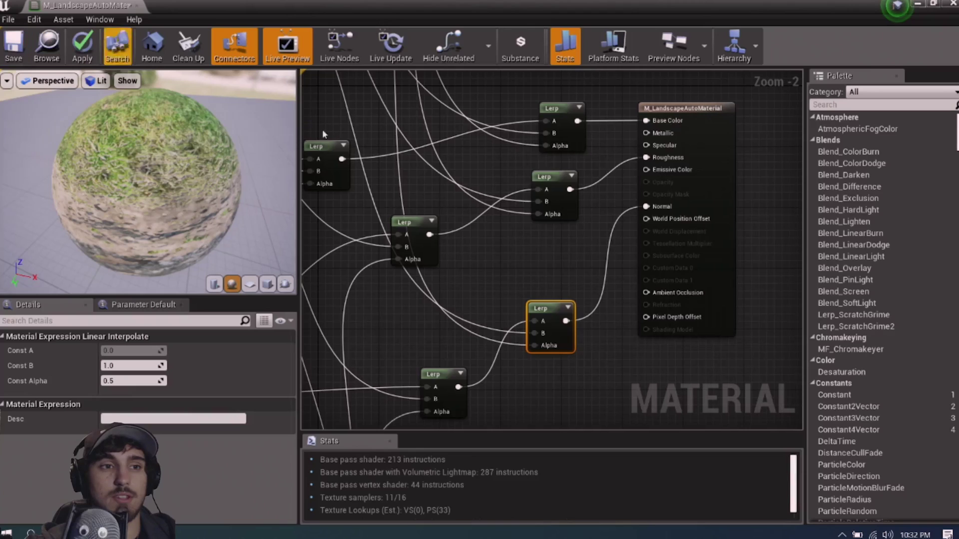
Save the landscape material, return to the level editor and enlarge the viewport above the Content Browser
{"action": "left_click", "coordinate": [13, 50]}
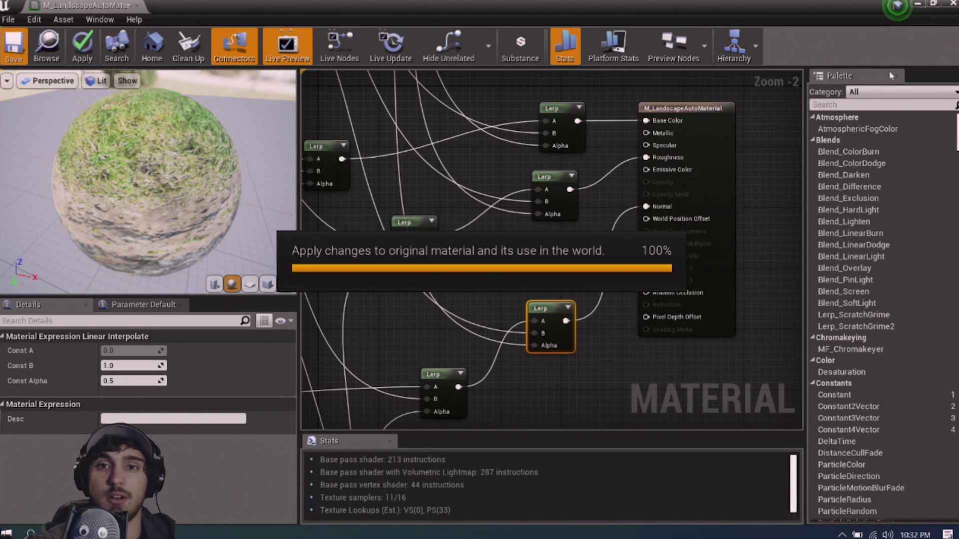
{"action": "left_click", "coordinate": [918, 5]}
{"action": "right_click_drag", "start_coordinate": [501, 267], "coordinate": [433, 268]}
{"action": "left_click_drag", "start_coordinate": [477, 292], "coordinate": [479, 372]}
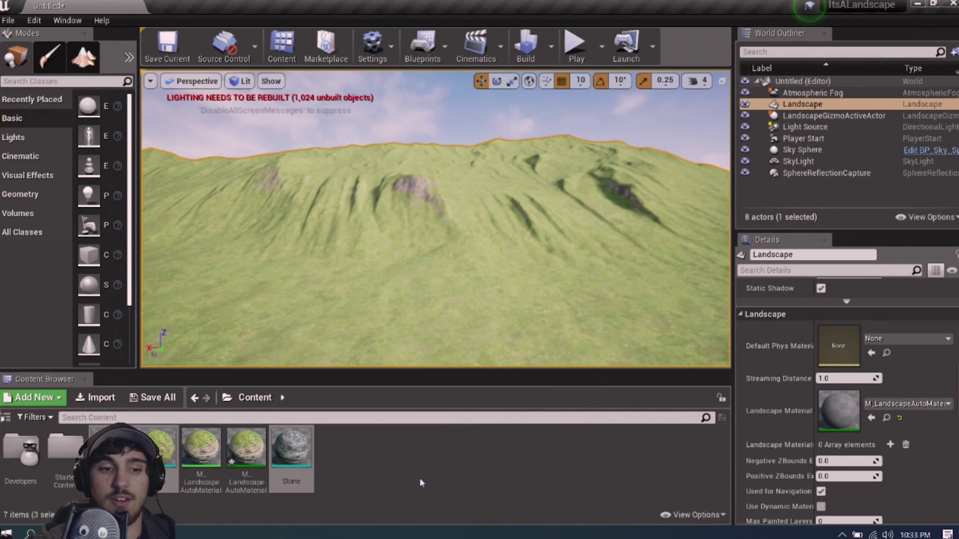
Open M_LandscapeAutoMaterial_Inst and enable its GrassDirtBias, GrassDirtSharp, StoneDirtBias and StoneDirtSharp parameters
{"action": "left_click", "coordinate": [249, 436]}
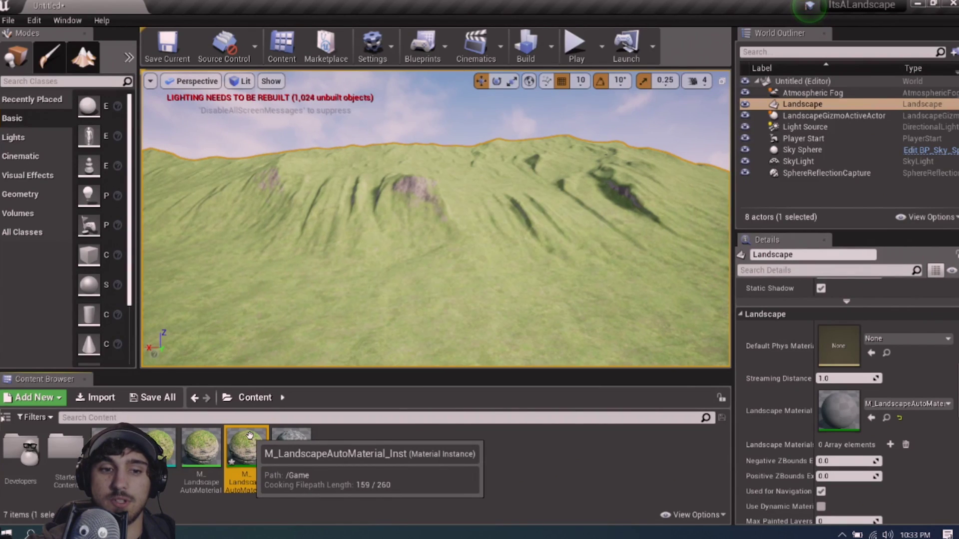
{"action": "double_click", "coordinate": [249, 435]}
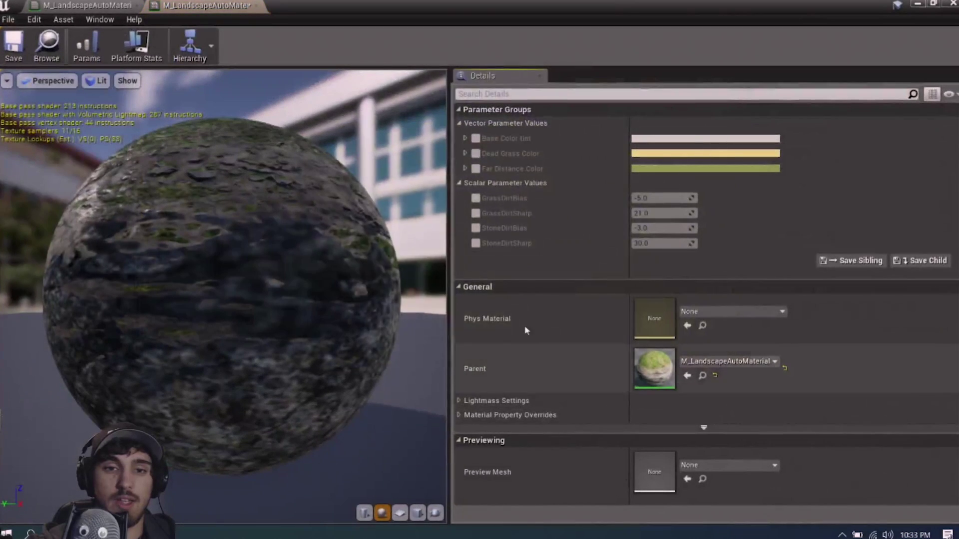
{"action": "left_click", "coordinate": [476, 198]}
{"action": "left_click", "coordinate": [475, 213]}
{"action": "left_click", "coordinate": [476, 228]}
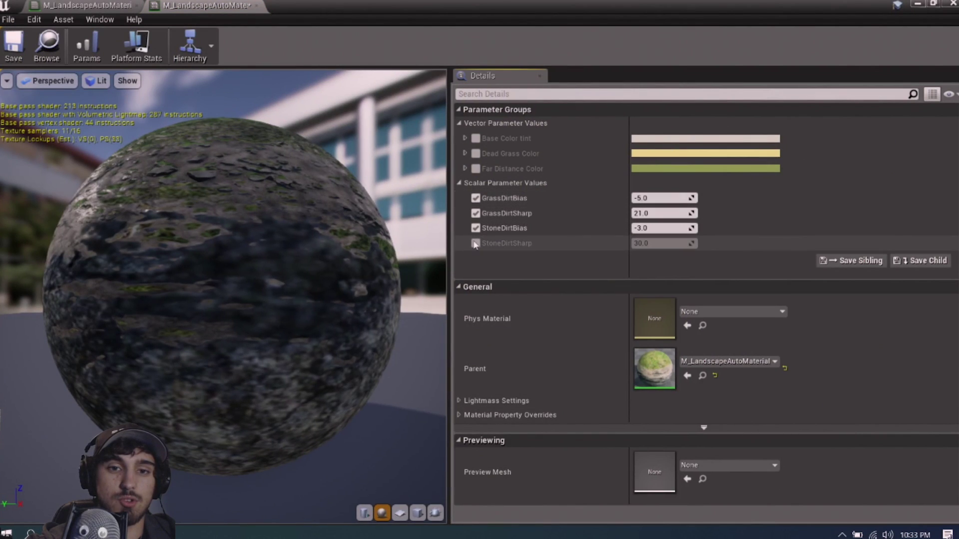
{"action": "left_click", "coordinate": [476, 243]}
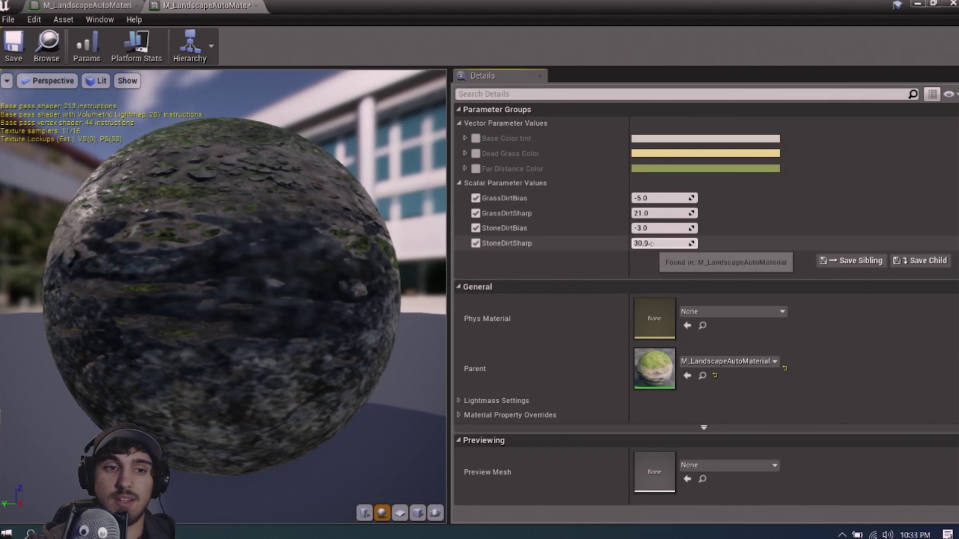
Shrink the material instance window and place it below the hills so the landscape stays visible while tuning
{"action": "left_click", "coordinate": [935, 5]}
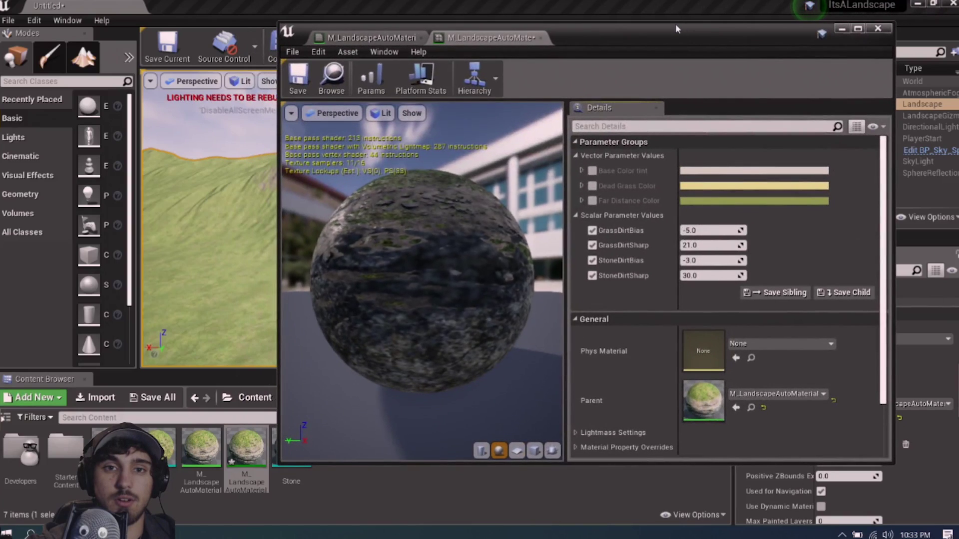
{"action": "left_click_drag", "start_coordinate": [672, 29], "coordinate": [628, 205]}
{"action": "left_click_drag", "start_coordinate": [530, 210], "coordinate": [427, 278]}
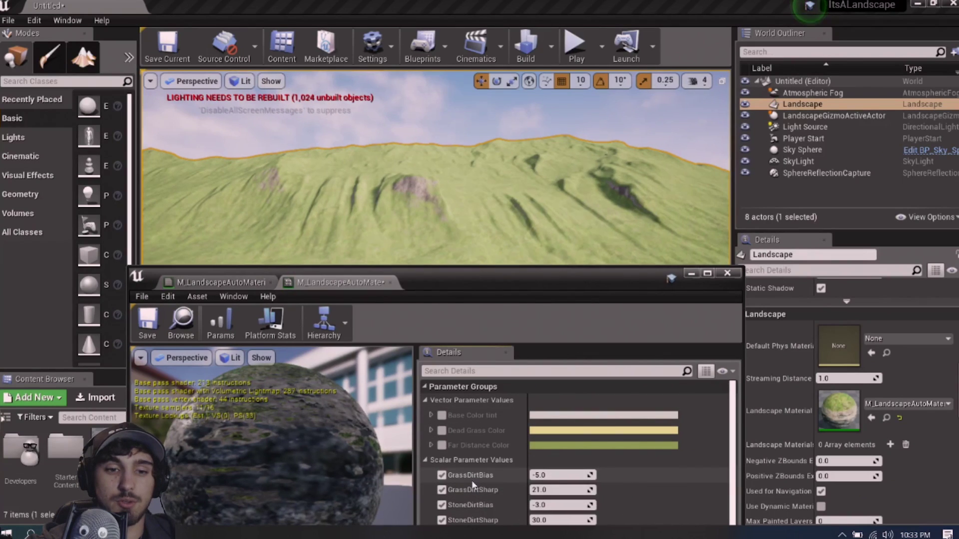
Lower GrassDirtBias to about -9.3 so dirt covers the landscape's slopes
{"action": "mouse_move", "coordinate": [559, 477]}
{"action": "left_mouse_down"}
{"action": "mouse_move", "coordinate": [547, 477]}
{"action": "mouse_move", "coordinate": [559, 477]}
{"action": "left_mouse_up"}
{"action": "right_click_drag", "start_coordinate": [549, 210], "coordinate": [507, 239]}
{"action": "left_click_drag", "start_coordinate": [559, 475], "coordinate": [564, 475]}
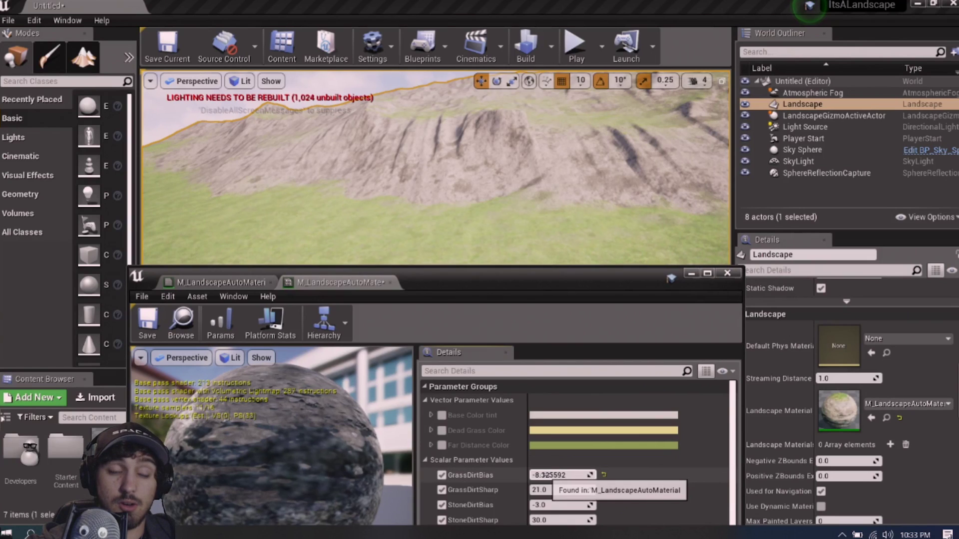
{"action": "right_click_drag", "start_coordinate": [476, 234], "coordinate": [559, 230]}
{"action": "right_click_drag", "start_coordinate": [435, 170], "coordinate": [434, 170]}
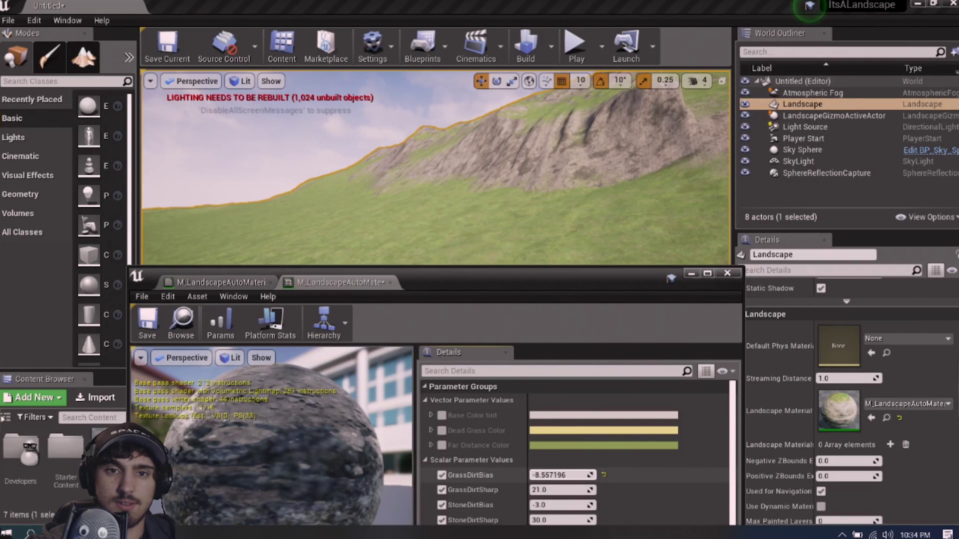
{"action": "left_click", "coordinate": [548, 473]}
{"action": "left_click_drag", "start_coordinate": [551, 475], "coordinate": [553, 475]}
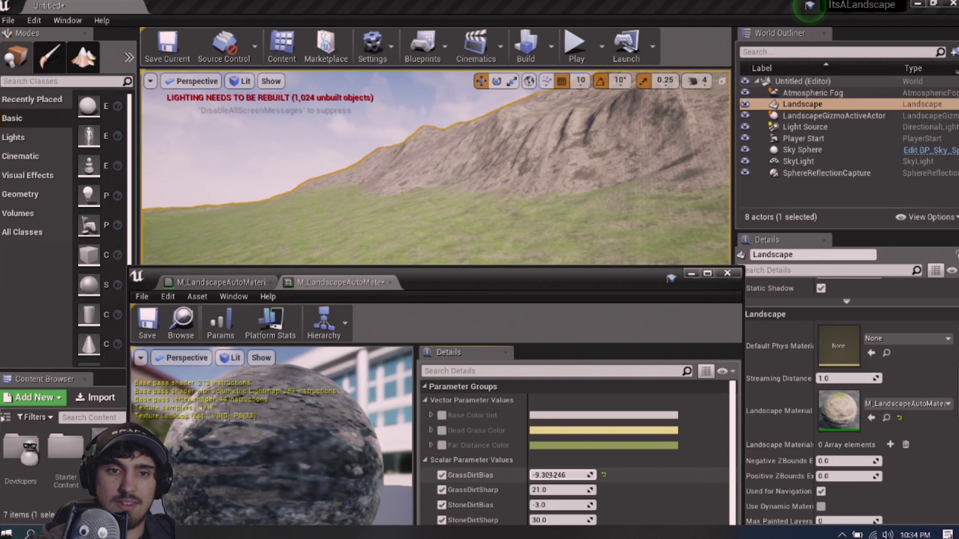
Lower StoneDirtBias to about -11.93 so stone covers the steepest parts of the hills
{"action": "right_click_drag", "start_coordinate": [499, 200], "coordinate": [415, 195]}
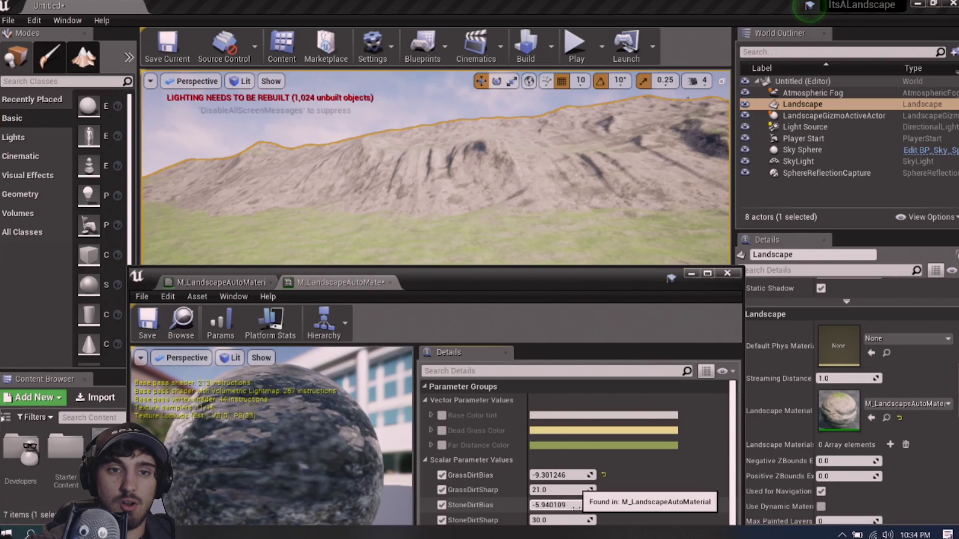
{"action": "mouse_move", "coordinate": [566, 505]}
{"action": "left_mouse_down"}
{"action": "mouse_move", "coordinate": [544, 505]}
{"action": "mouse_move", "coordinate": [557, 508]}
{"action": "left_mouse_up"}
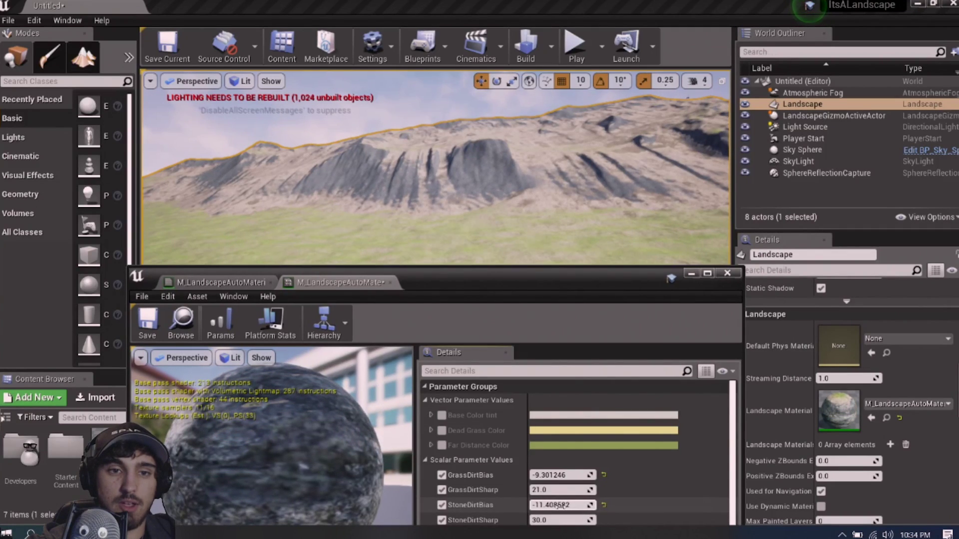
{"action": "left_click_drag", "start_coordinate": [562, 506], "coordinate": [560, 508]}
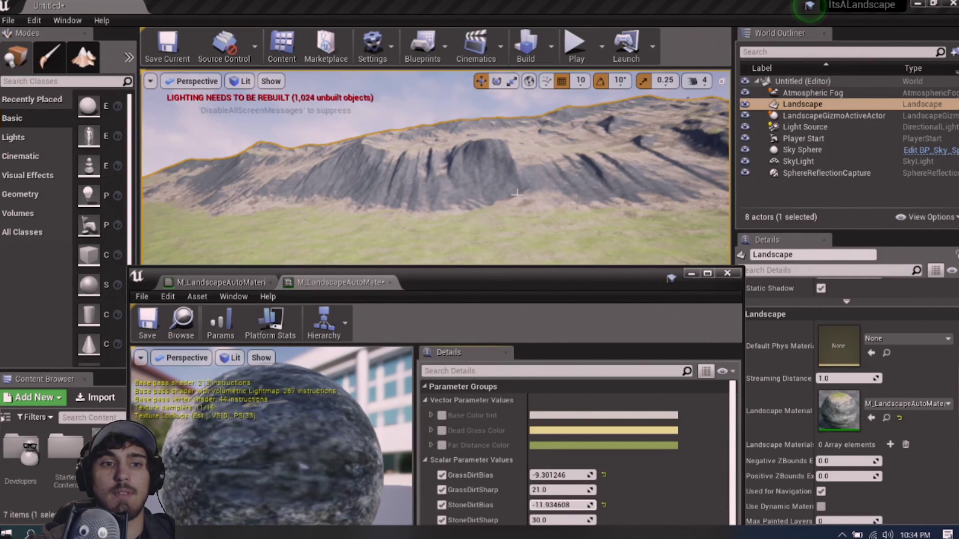
Examine the landscape's grass, dirt and stone textures up close and from afar, closing the material instance window
{"action": "right_click_drag", "start_coordinate": [549, 200], "coordinate": [437, 207]}
{"action": "right_click_drag", "start_coordinate": [469, 175], "coordinate": [472, 200]}
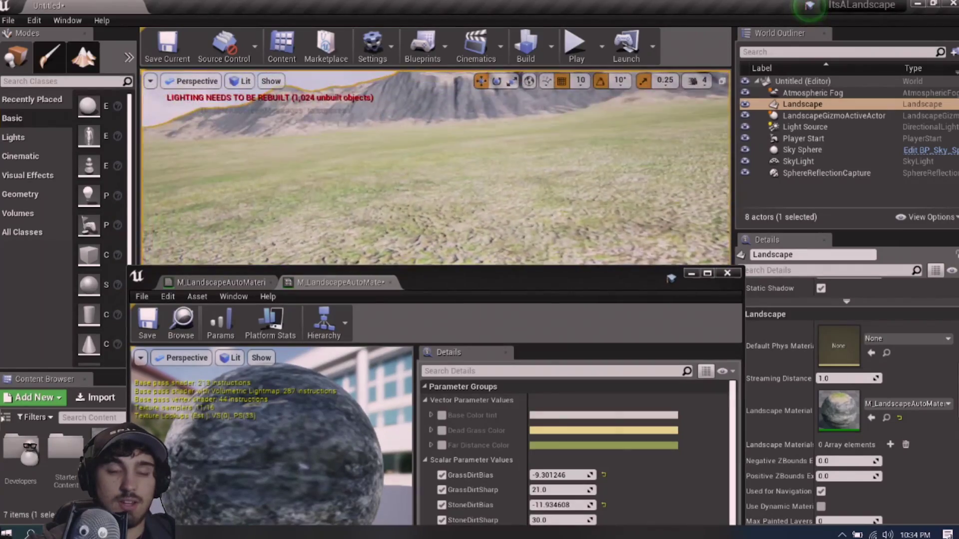
{"action": "left_click", "coordinate": [727, 274]}
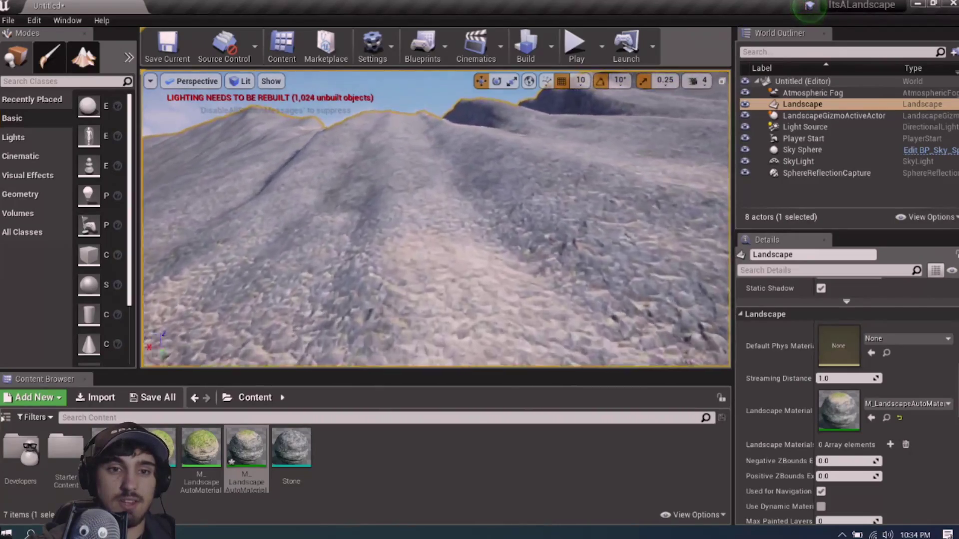
{"action": "right_click_drag", "start_coordinate": [435, 218], "coordinate": [436, 277]}
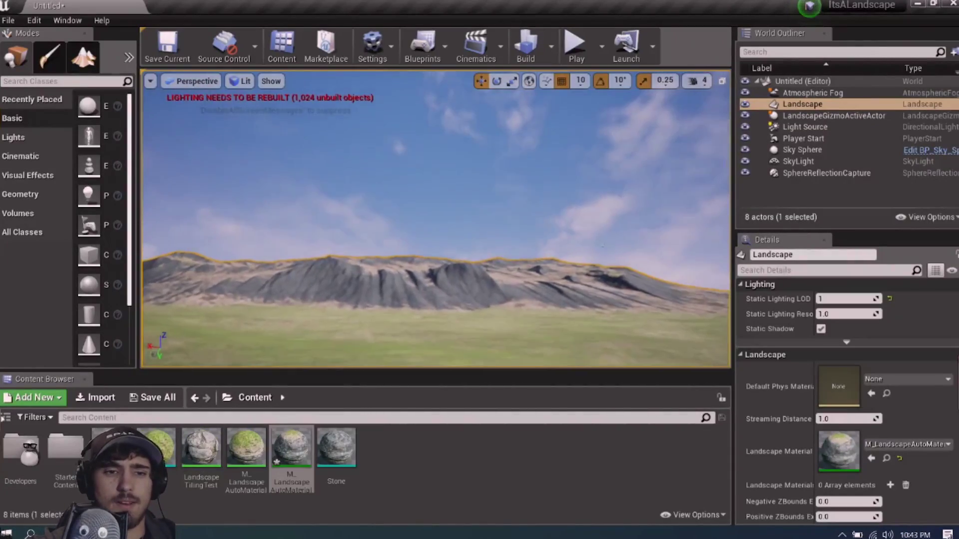
{"action": "mouse_move", "coordinate": [436, 218]}
{"action": "right_mouse_down"}
{"action": "mouse_move", "coordinate": [436, 200]}
{"action": "mouse_move", "coordinate": [389, 245]}
{"action": "mouse_move", "coordinate": [449, 215]}
{"action": "right_mouse_up"}
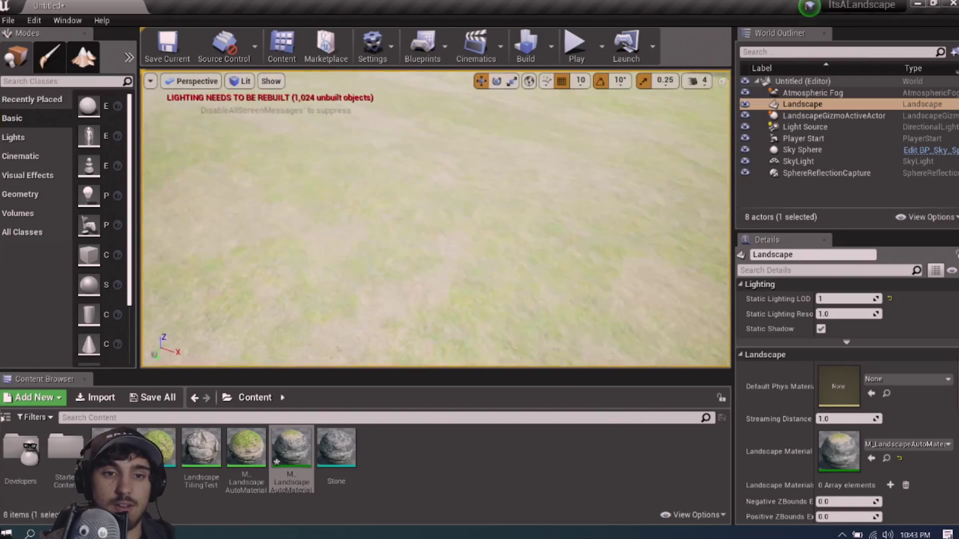
{"action": "right_click_drag", "start_coordinate": [435, 218], "coordinate": [499, 220]}
{"action": "right_click_drag", "start_coordinate": [435, 239], "coordinate": [434, 233]}
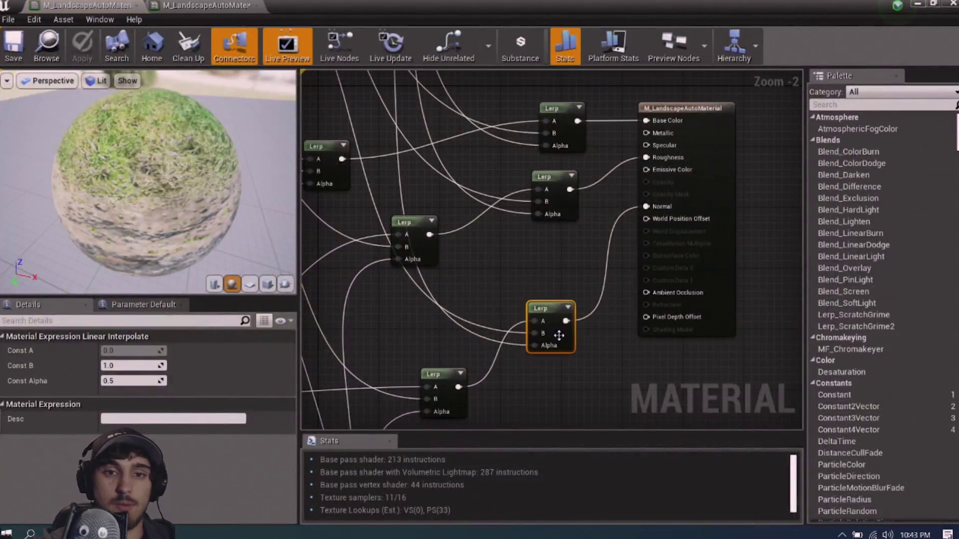
Move the M_LandscapeAutoMaterial result node well away from the final Lerp nodes to make room between them
{"action": "scroll", "coordinate": [559, 335], "scroll_direction": "down", "scroll_amount": 2}
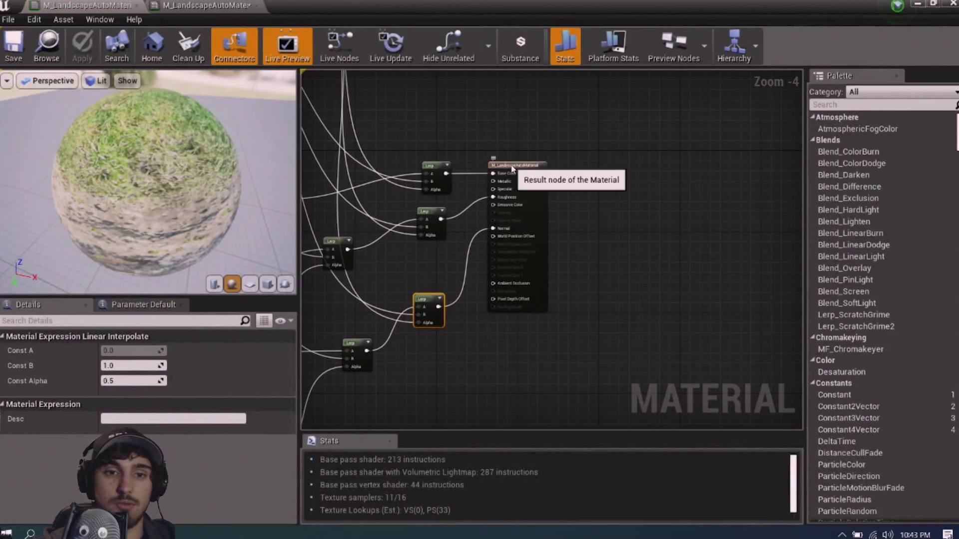
{"action": "left_click_drag", "start_coordinate": [509, 176], "coordinate": [762, 180]}
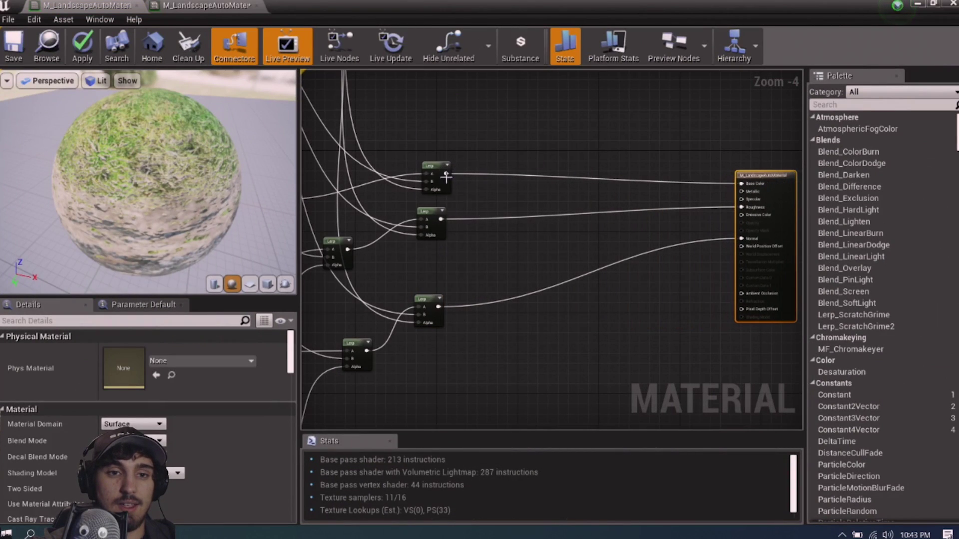
{"action": "scroll", "coordinate": [470, 205], "scroll_direction": "up", "scroll_amount": 1}
{"action": "scroll", "coordinate": [574, 342], "scroll_direction": "down", "scroll_amount": 1}
Add a LandscapeLayerBlend node and place it near the Base Color connection, between the Lerps and the result node
{"action": "right_click_drag", "start_coordinate": [575, 342], "coordinate": [556, 298]}
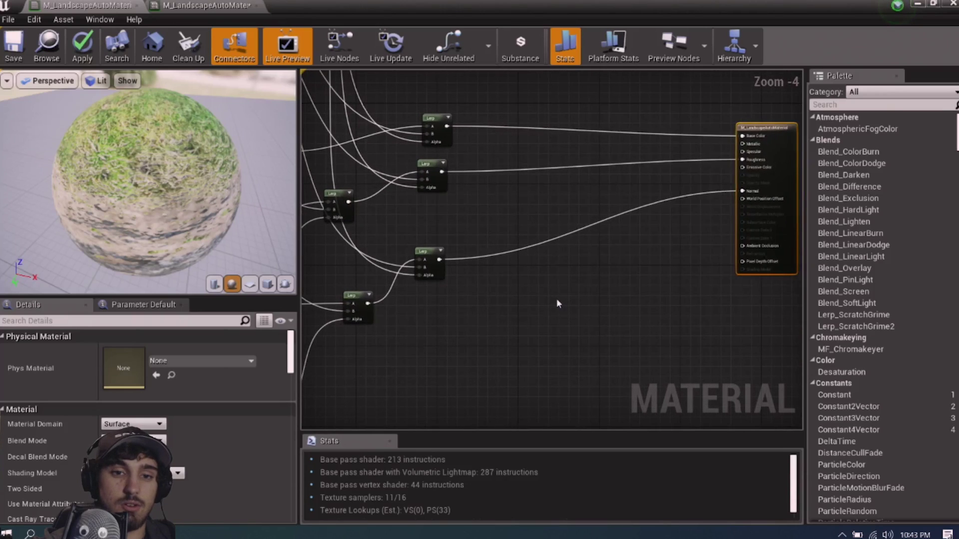
{"action": "right_click", "coordinate": [556, 298]}
{"action": "type", "text": "landscap"}
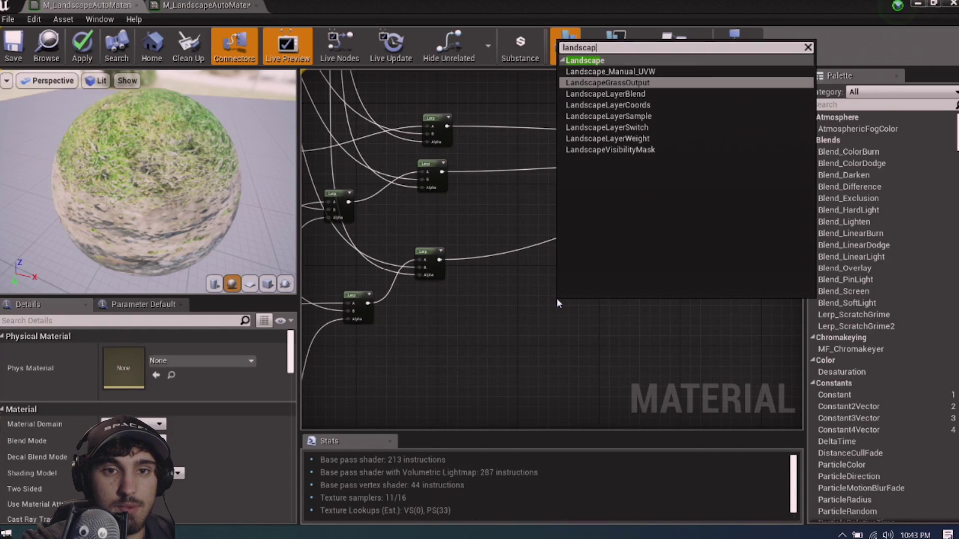
{"action": "left_click", "coordinate": [619, 94]}
{"action": "left_click_drag", "start_coordinate": [570, 301], "coordinate": [609, 111]}
{"action": "scroll", "coordinate": [602, 180], "scroll_direction": "up", "scroll_amount": 2}
{"action": "right_click_drag", "start_coordinate": [612, 153], "coordinate": [570, 263]}
{"action": "scroll", "coordinate": [570, 263], "scroll_direction": "up", "scroll_amount": 2}
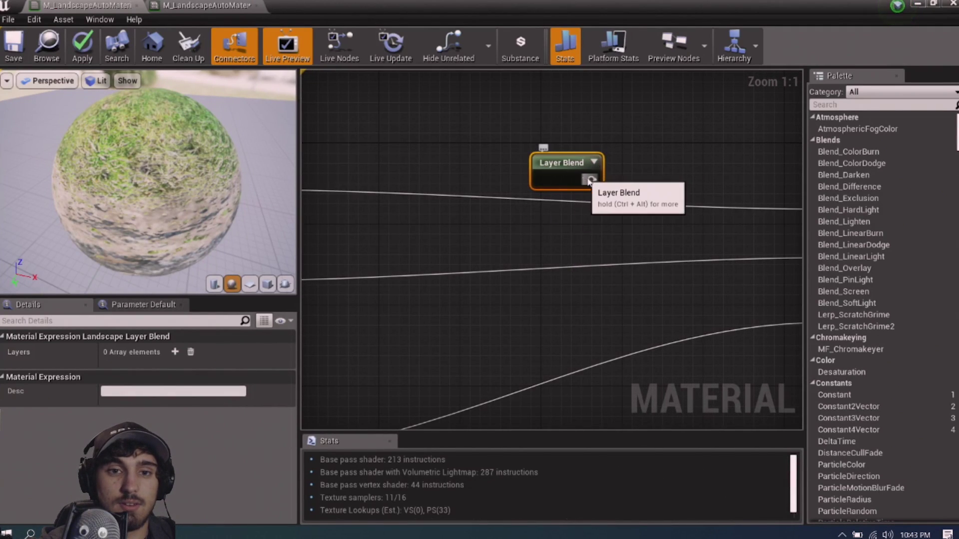
{"action": "left_click_drag", "start_coordinate": [591, 180], "coordinate": [684, 131]}
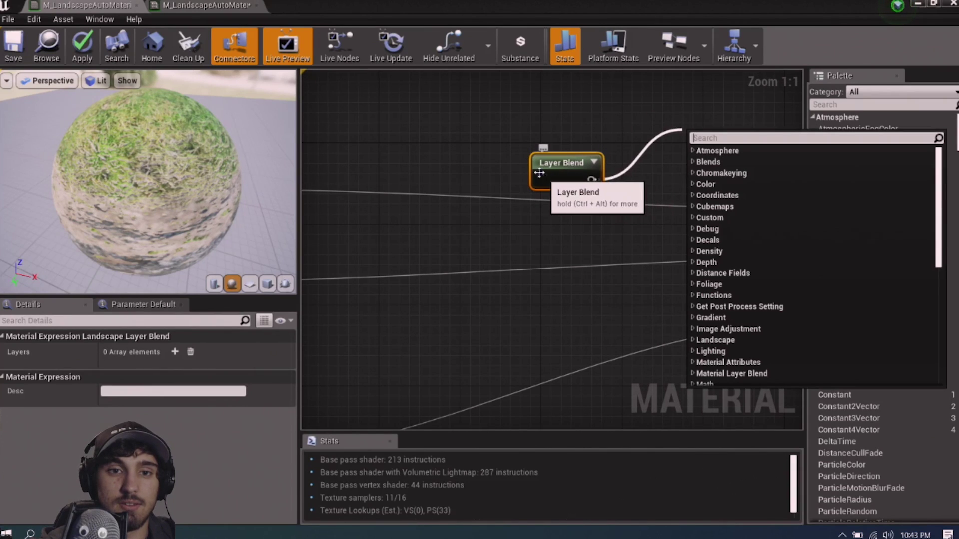
{"action": "left_click", "coordinate": [566, 210]}
Add four layers to the Layer Blend node
{"action": "left_click", "coordinate": [565, 171]}
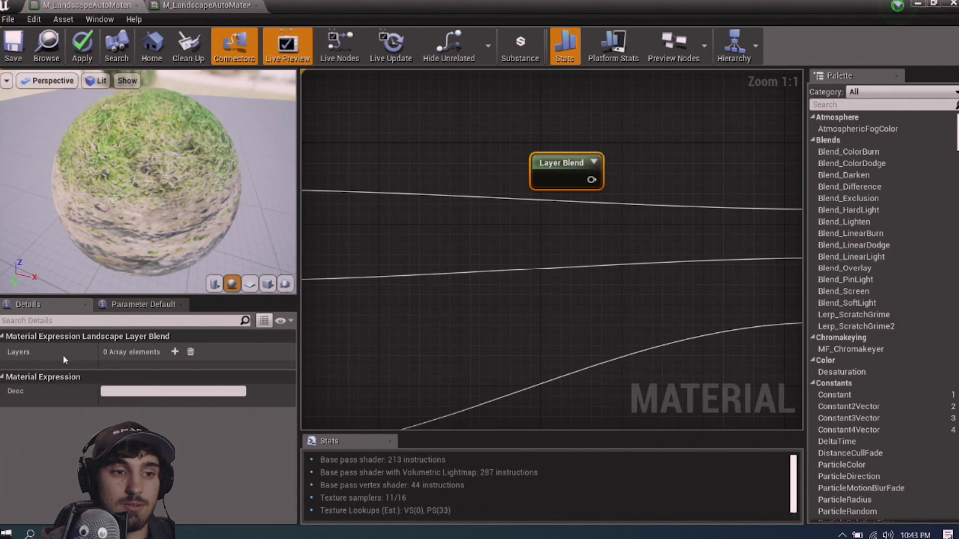
{"action": "left_click", "coordinate": [175, 352]}
{"action": "left_click", "coordinate": [175, 352]}
{"action": "left_click", "coordinate": [175, 352]}
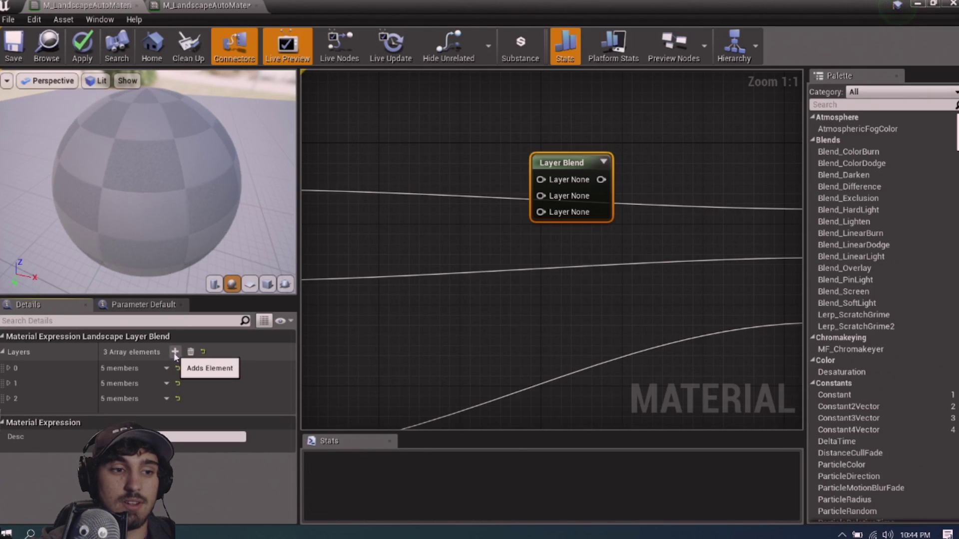
{"action": "left_click", "coordinate": [174, 352]}
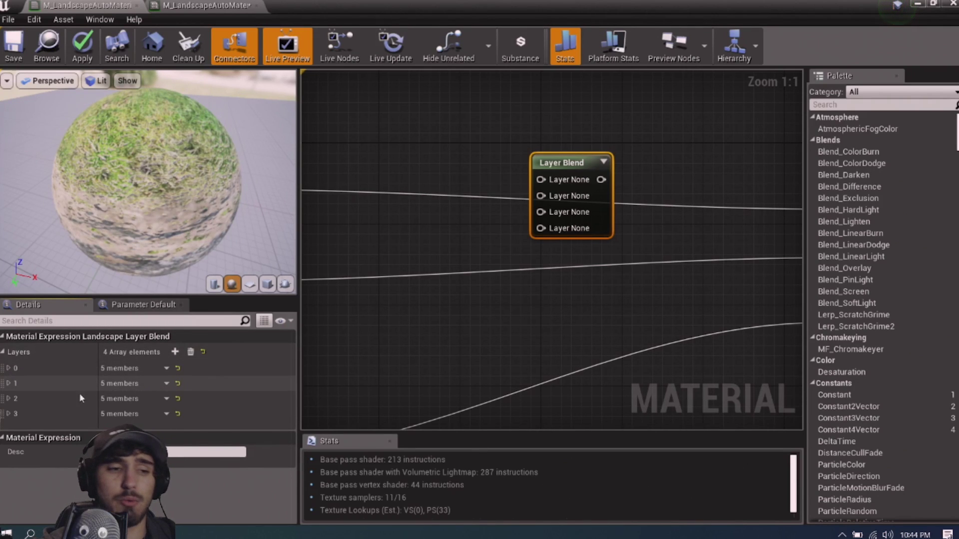
Name the first Layer Blend layer Generated and the second layer Grass
{"action": "left_click", "coordinate": [9, 368]}
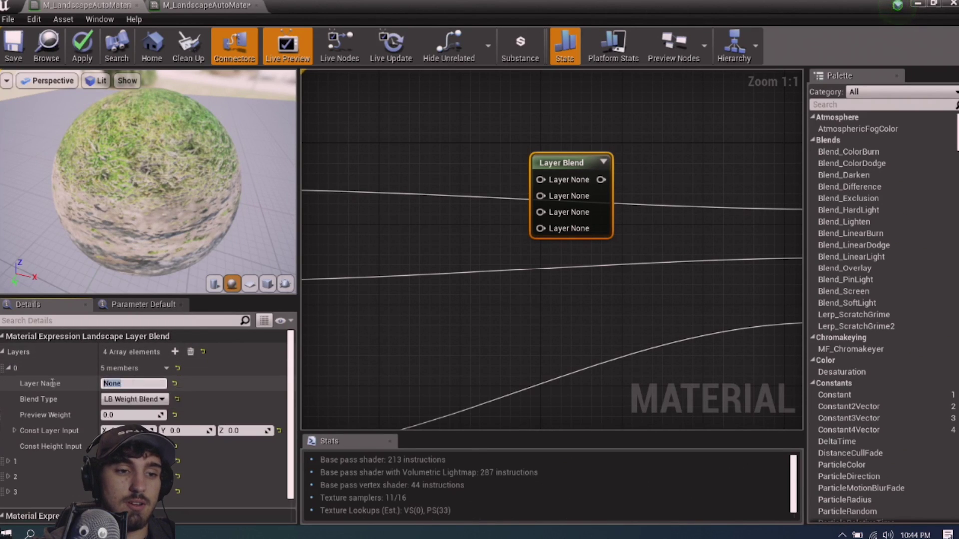
{"action": "type", "text": "Generate"}
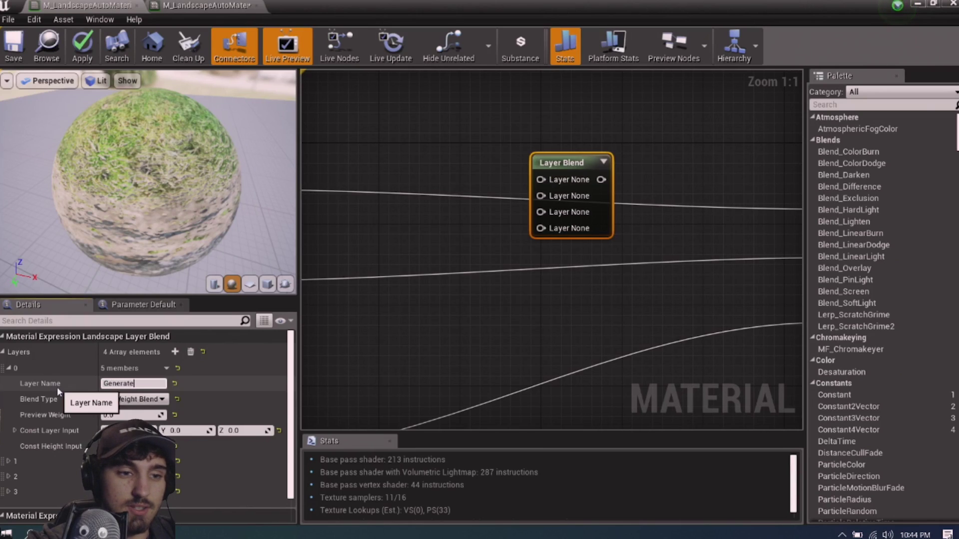
{"action": "type", "text": "d"}
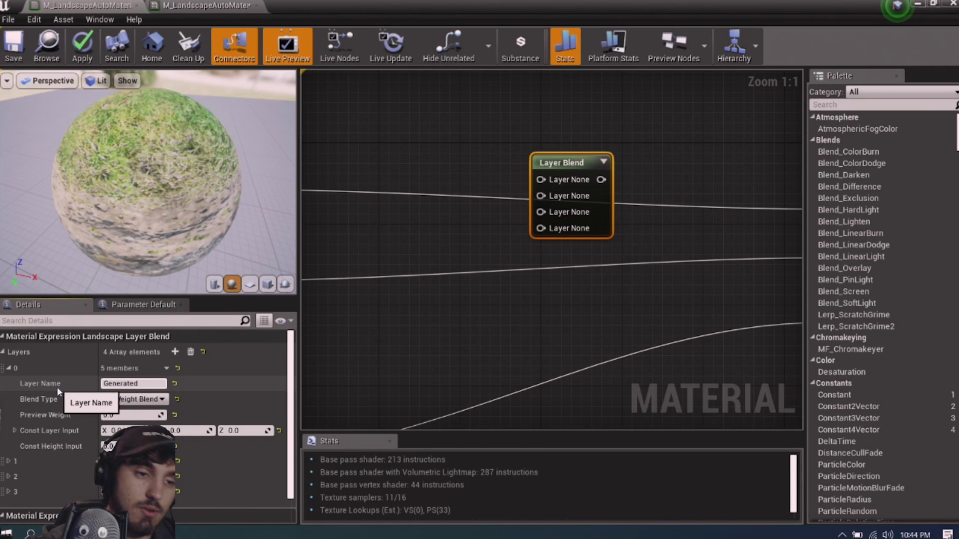
{"action": "left_click", "coordinate": [9, 460]}
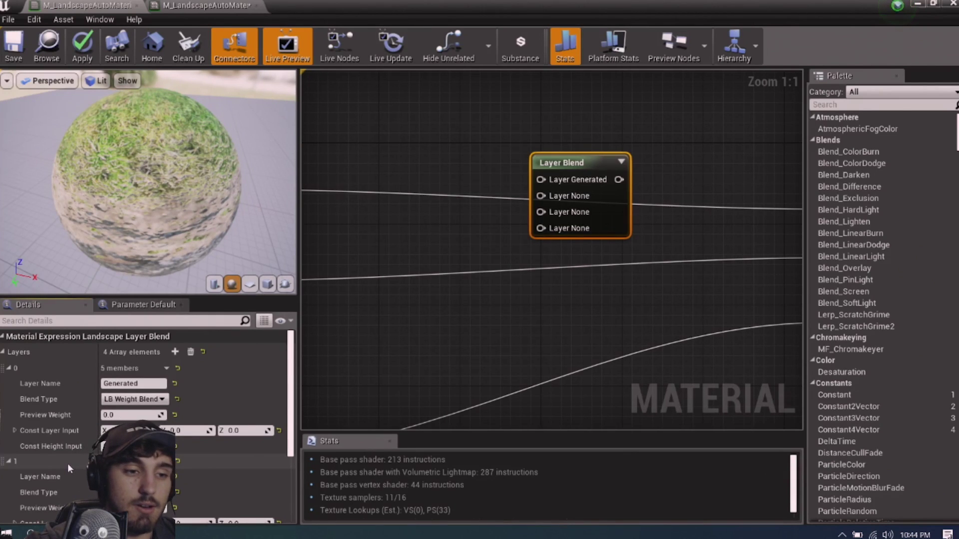
{"action": "scroll", "coordinate": [66, 492], "scroll_direction": "down", "scroll_amount": 3}
Name the third Layer Blend layer Dirt and the fourth layer Stone
{"action": "left_click", "coordinate": [9, 473]}
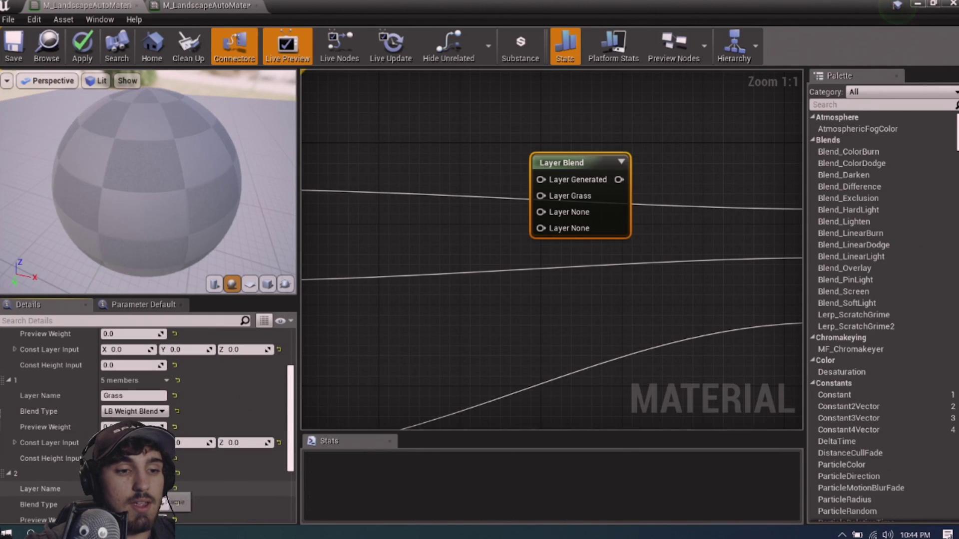
{"action": "left_click", "coordinate": [133, 489]}
{"action": "type", "text": "Dirt"}
{"action": "scroll", "coordinate": [13, 486], "scroll_direction": "down", "scroll_amount": 3}
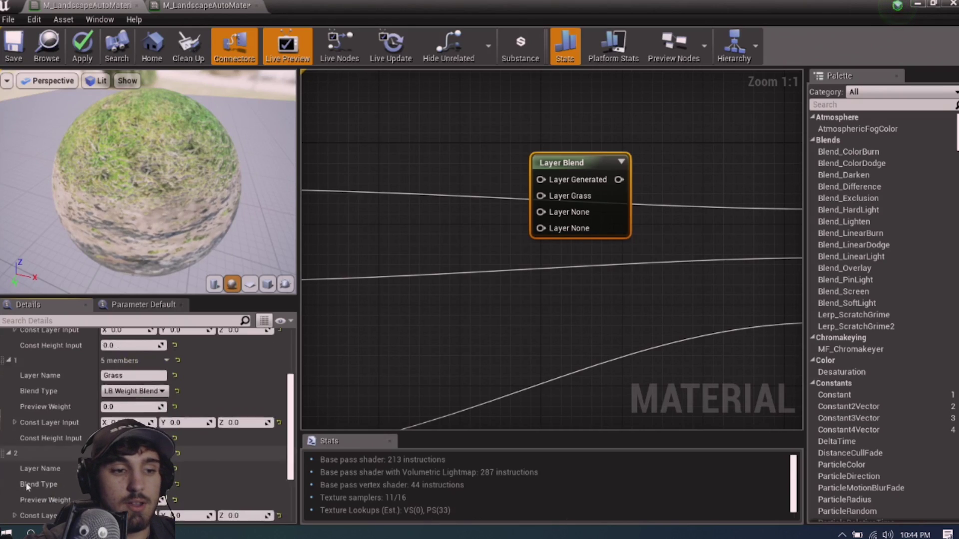
{"action": "left_click", "coordinate": [10, 487]}
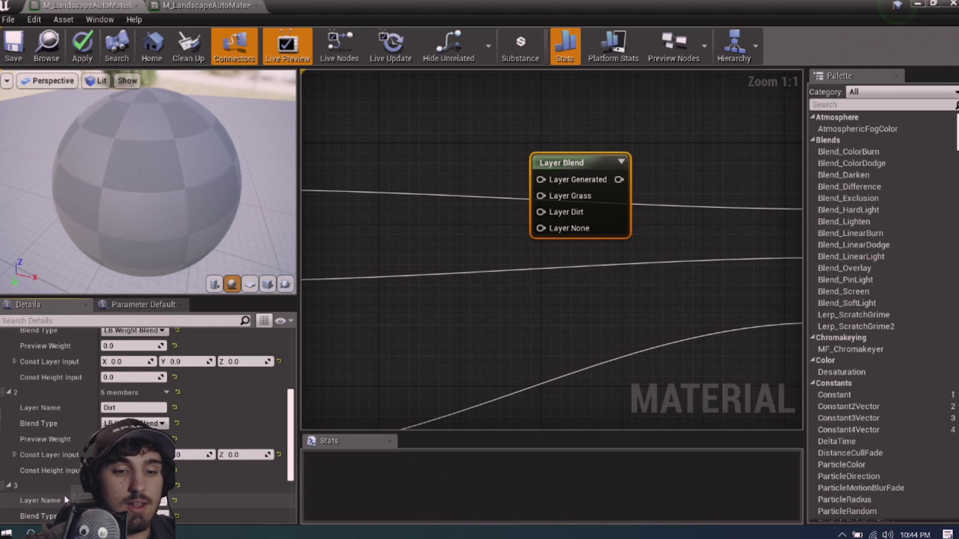
{"action": "type", "text": "Stone"}
{"action": "key", "text": "Return"}
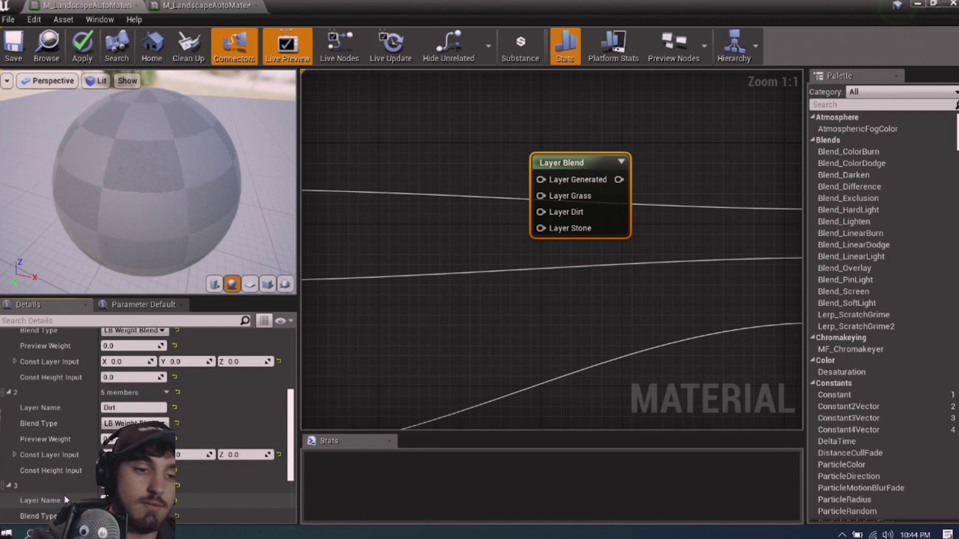
Duplicate the Layer Blend node twice and stack the copies below it, near the Roughness and Normal connections
{"action": "scroll", "coordinate": [475, 175], "scroll_direction": "down", "scroll_amount": 3}
{"action": "right_click_drag", "start_coordinate": [504, 196], "coordinate": [628, 178]}
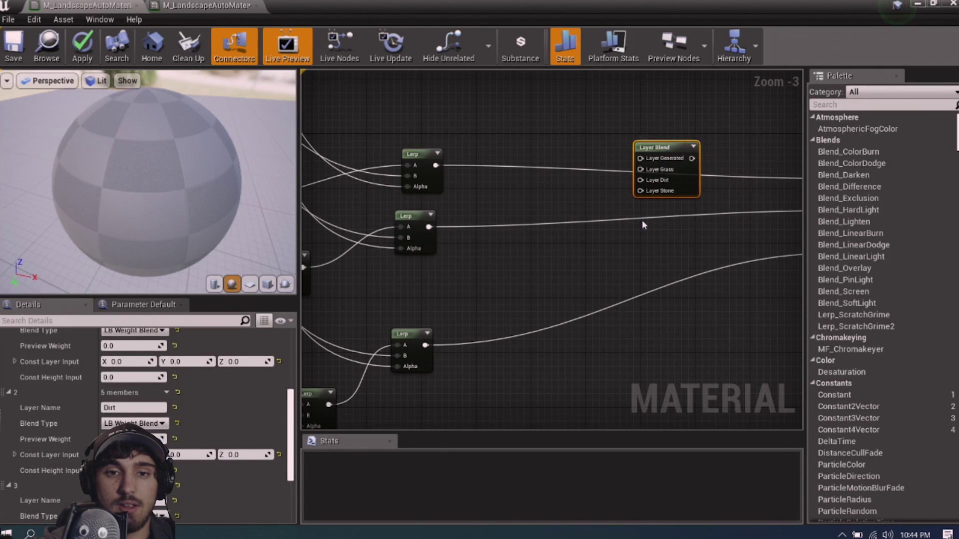
{"action": "key", "text": "ctrl+w"}
{"action": "key", "text": "ctrl+w"}
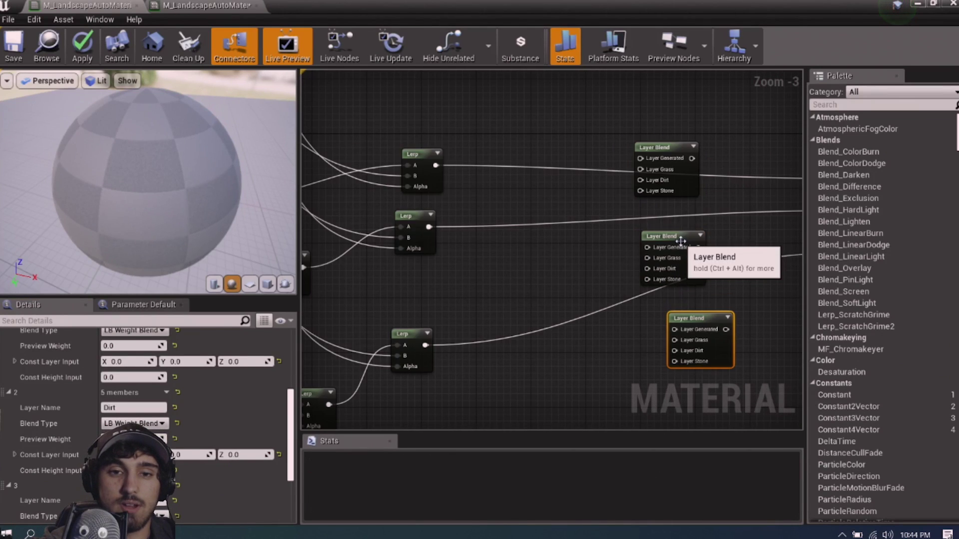
{"action": "left_click_drag", "start_coordinate": [680, 241], "coordinate": [673, 222]}
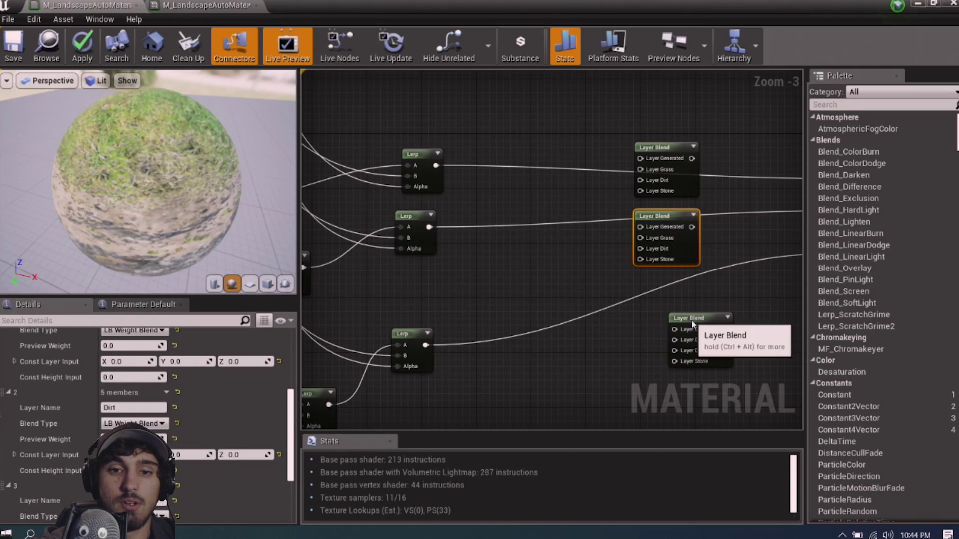
{"action": "left_click_drag", "start_coordinate": [693, 325], "coordinate": [660, 282]}
Route the final base color Lerp through Layer Generated of the first Layer Blend and connect that node's output to Base Color
{"action": "scroll", "coordinate": [488, 194], "scroll_direction": "down", "scroll_amount": 5}
{"action": "scroll", "coordinate": [599, 176], "scroll_direction": "up", "scroll_amount": 4}
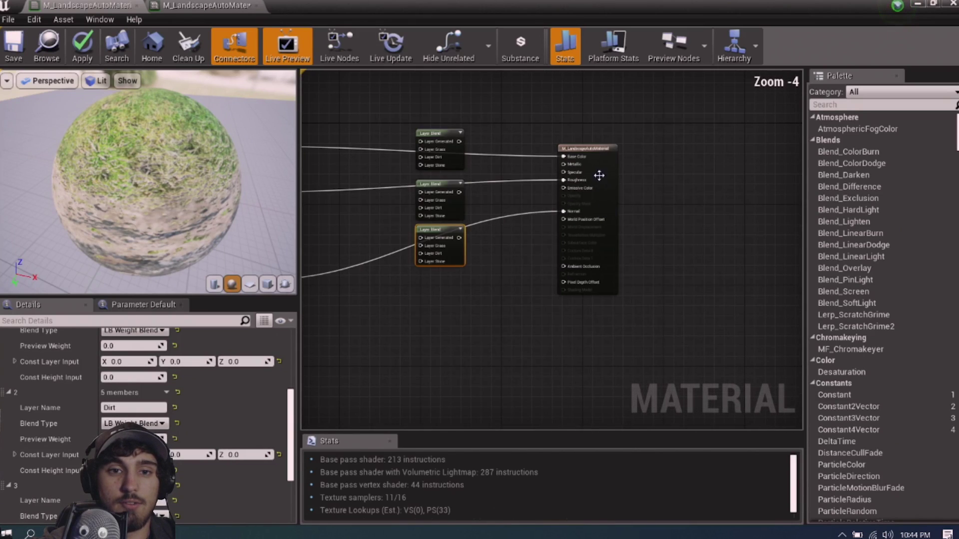
{"action": "right_click_drag", "start_coordinate": [521, 225], "coordinate": [624, 249]}
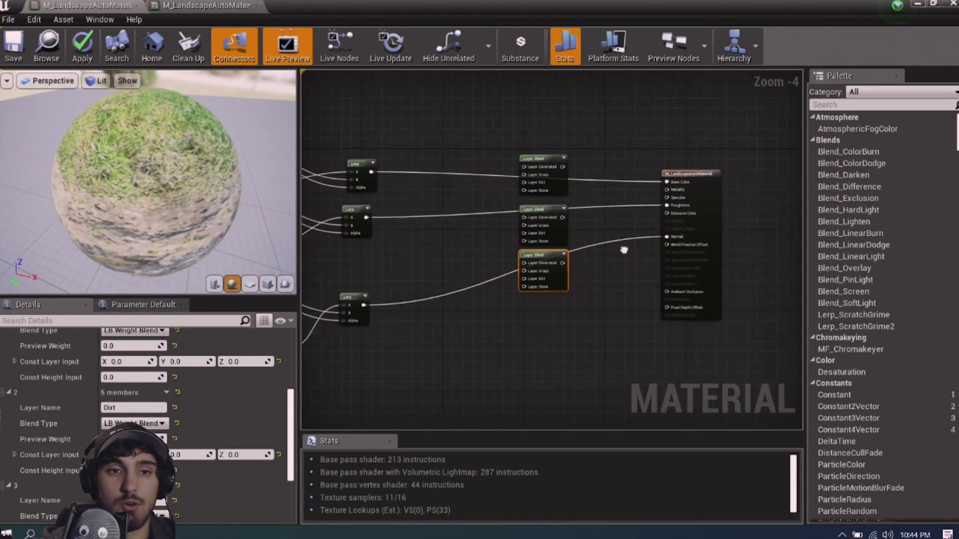
{"action": "scroll", "coordinate": [442, 164], "scroll_direction": "up", "scroll_amount": 3}
{"action": "right_click_drag", "start_coordinate": [446, 220], "coordinate": [655, 239]}
{"action": "scroll", "coordinate": [428, 186], "scroll_direction": "down", "scroll_amount": 3}
{"action": "scroll", "coordinate": [449, 201], "scroll_direction": "down", "scroll_amount": 4}
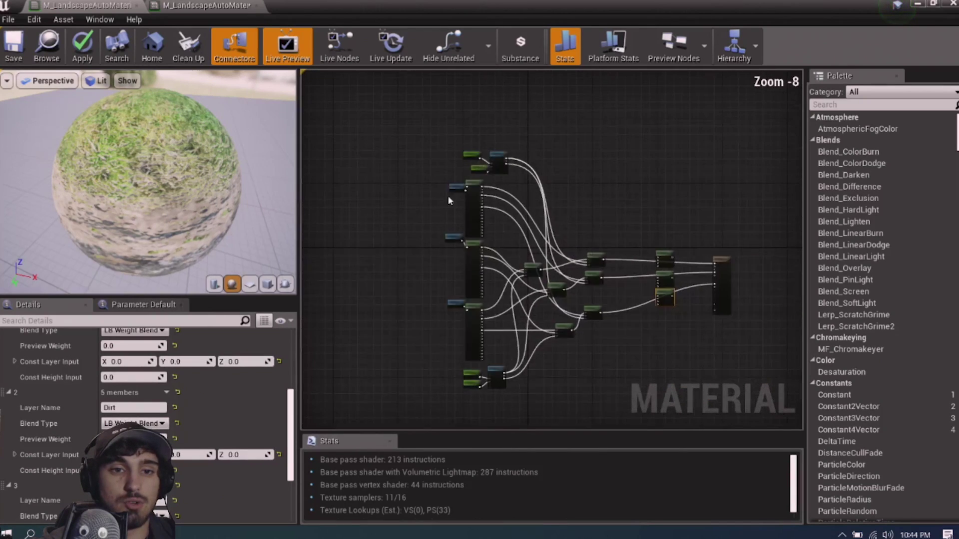
{"action": "scroll", "coordinate": [660, 277], "scroll_direction": "up", "scroll_amount": 6}
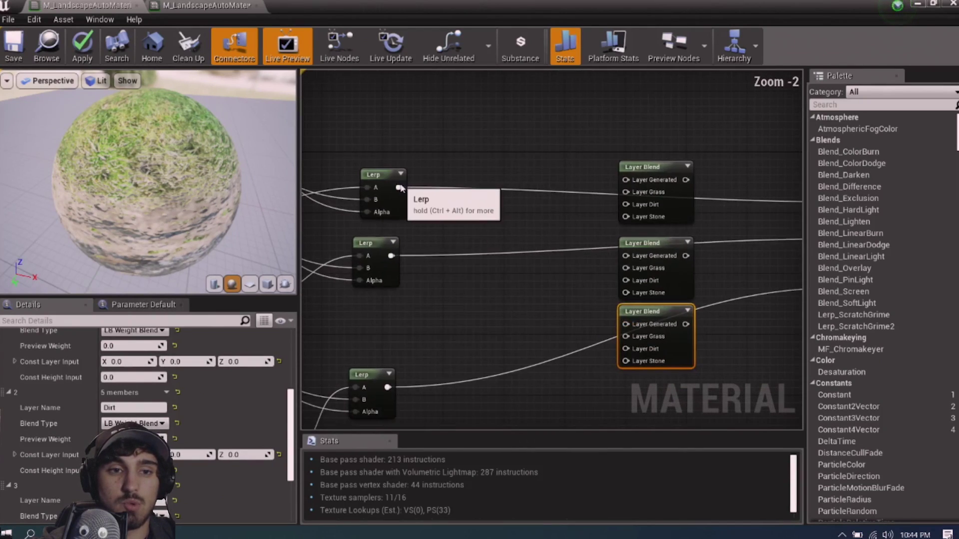
{"action": "left_click_drag", "start_coordinate": [416, 188], "coordinate": [626, 180]}
{"action": "right_click_drag", "start_coordinate": [642, 215], "coordinate": [524, 218]}
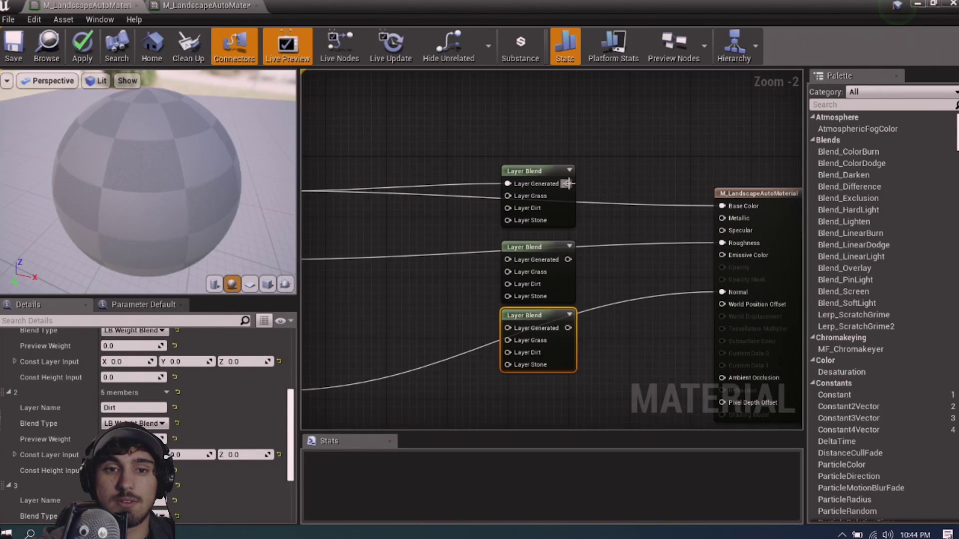
{"action": "left_click_drag", "start_coordinate": [568, 183], "coordinate": [722, 206]}
Route the final roughness Lerp through Layer Generated of the second Layer Blend and connect that node's output to Roughness
{"action": "right_click_drag", "start_coordinate": [456, 242], "coordinate": [574, 197]}
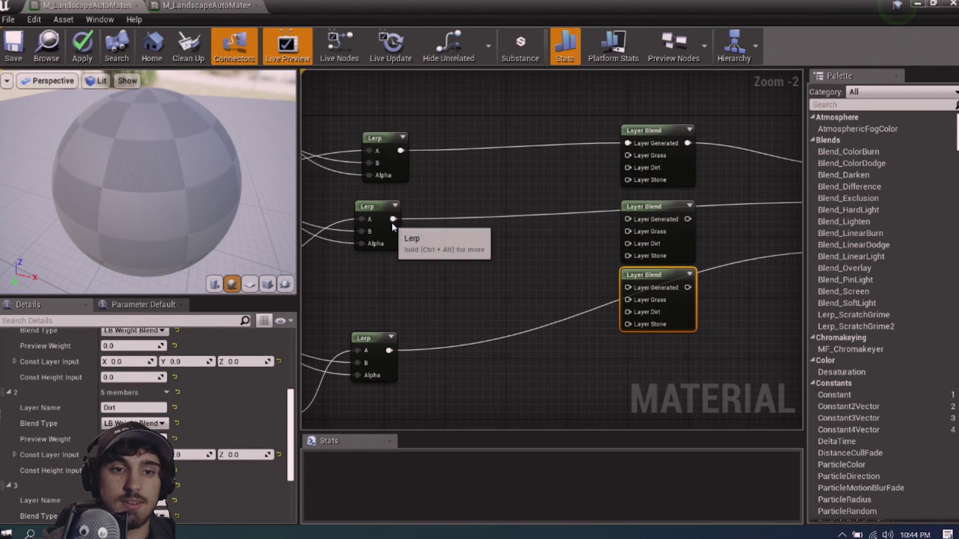
{"action": "left_click_drag", "start_coordinate": [393, 219], "coordinate": [628, 218]}
{"action": "right_click_drag", "start_coordinate": [715, 244], "coordinate": [566, 257]}
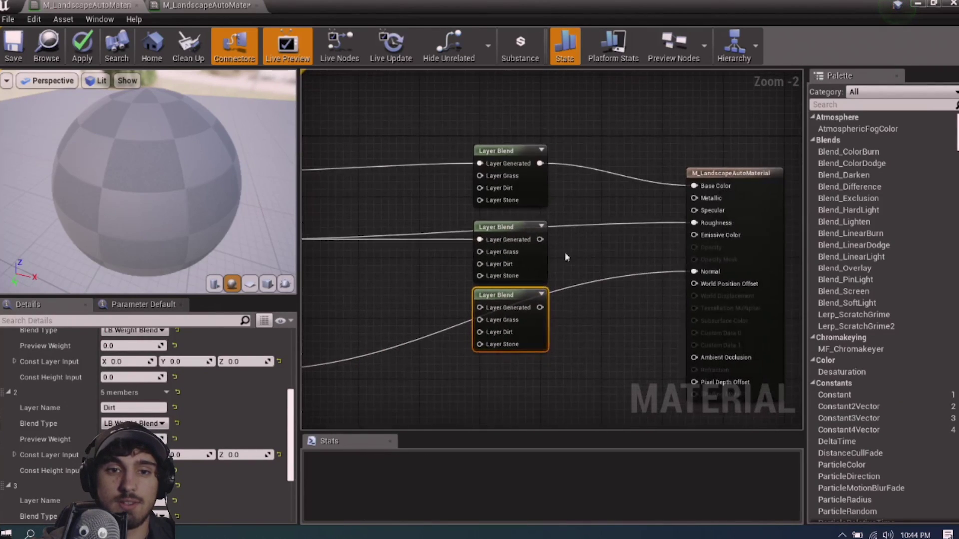
{"action": "left_click_drag", "start_coordinate": [540, 239], "coordinate": [695, 223]}
Route the final normal Lerp through Layer Generated of the third Layer Blend and connect that node's output to Normal
{"action": "right_click_drag", "start_coordinate": [566, 269], "coordinate": [688, 186]}
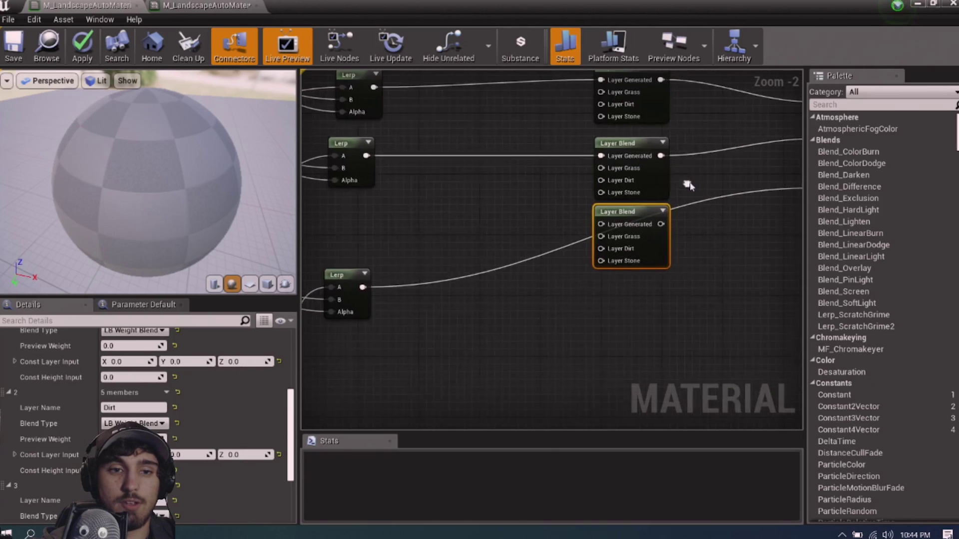
{"action": "left_click", "coordinate": [347, 299]}
{"action": "left_click_drag", "start_coordinate": [362, 288], "coordinate": [603, 224]}
{"action": "right_click_drag", "start_coordinate": [710, 245], "coordinate": [598, 264]}
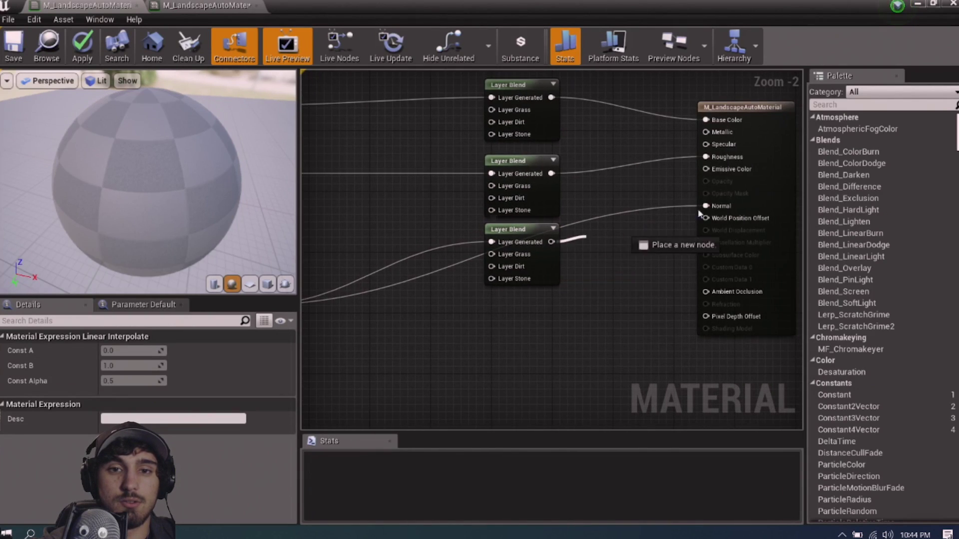
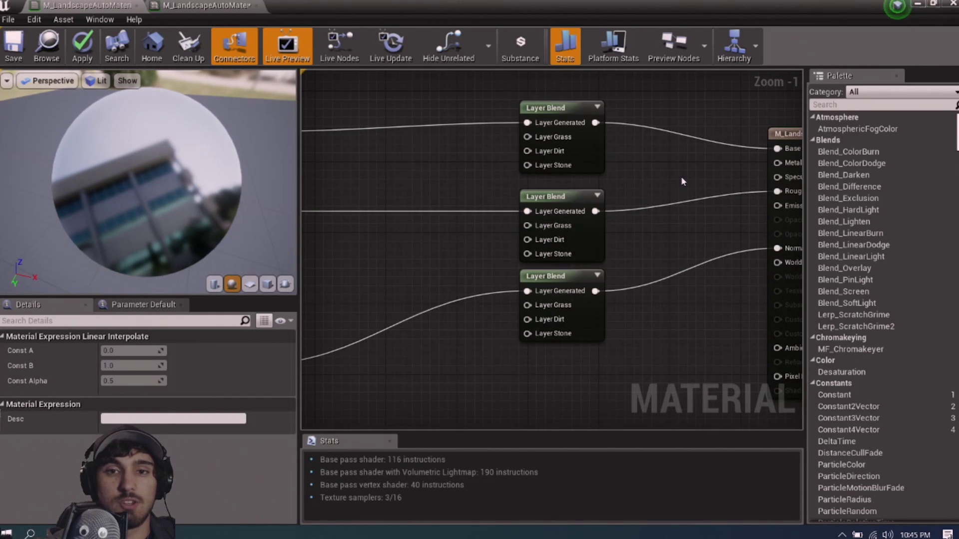
Connect the BaseColor output of Grass's BreakMaterialAttributes node to Layer Grass on the Layer Blend feeding Base Color
{"action": "scroll", "coordinate": [683, 182], "scroll_direction": "down", "scroll_amount": 3}
{"action": "right_click_drag", "start_coordinate": [474, 197], "coordinate": [301, 245]}
{"action": "scroll", "coordinate": [784, 262], "scroll_direction": "up", "scroll_amount": 2}
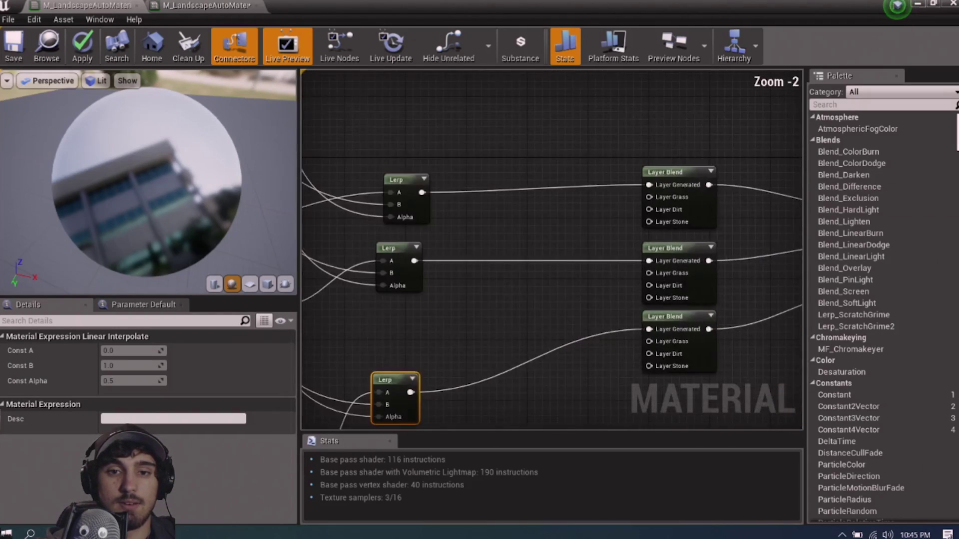
{"action": "right_click_drag", "start_coordinate": [774, 251], "coordinate": [530, 239]}
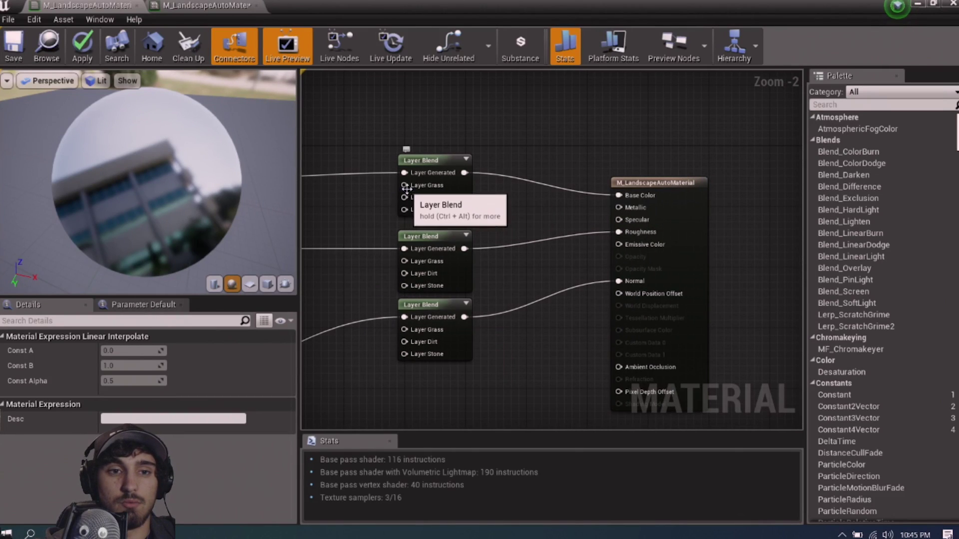
{"action": "scroll", "coordinate": [455, 192], "scroll_direction": "down", "scroll_amount": 3}
{"action": "scroll", "coordinate": [712, 275], "scroll_direction": "up", "scroll_amount": 3}
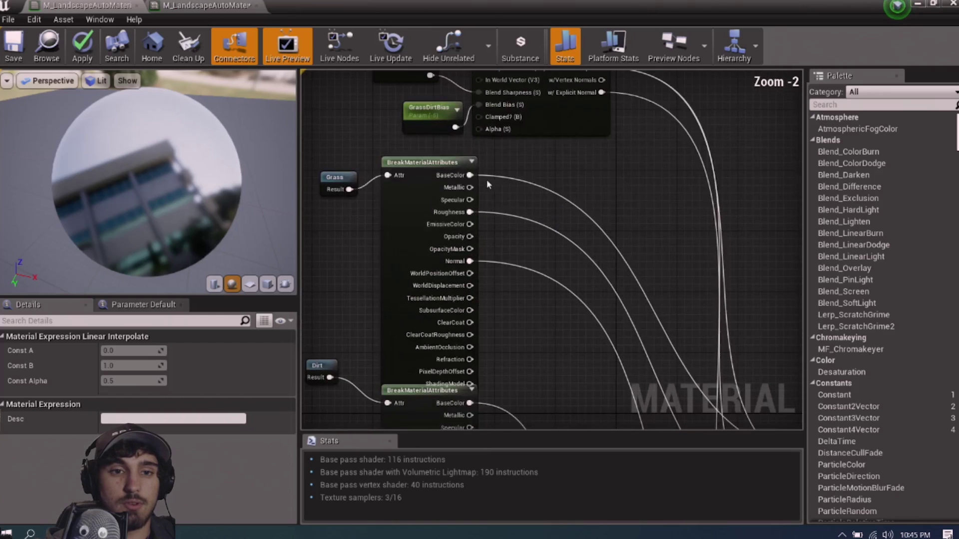
{"action": "left_click_drag", "start_coordinate": [466, 173], "coordinate": [453, 356]}
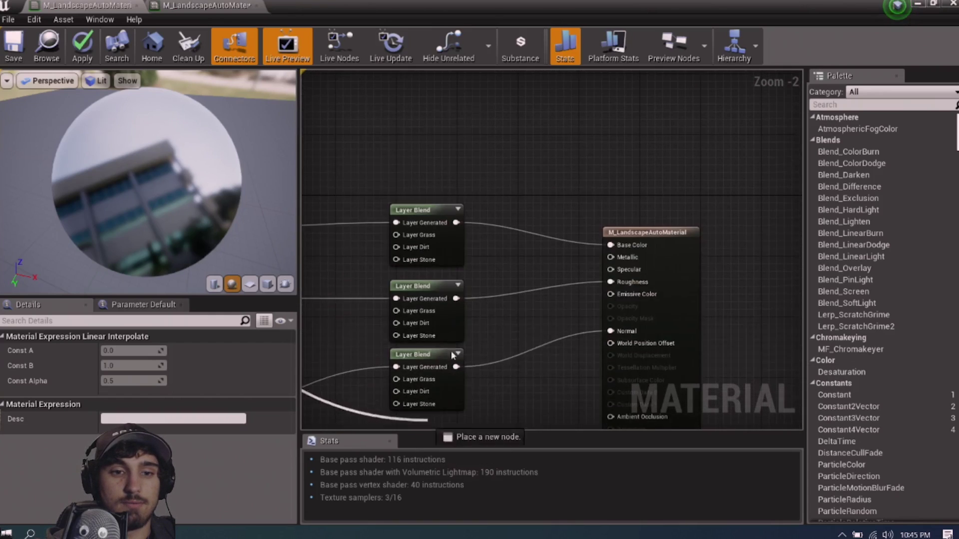
{"action": "left_click_drag", "start_coordinate": [397, 236], "coordinate": [397, 235]}
Connect the Dirt and Stone BaseColor outputs to Layer Dirt and Layer Stone on the Layer Blend feeding Base Color
{"action": "right_click_drag", "start_coordinate": [409, 233], "coordinate": [740, 278]}
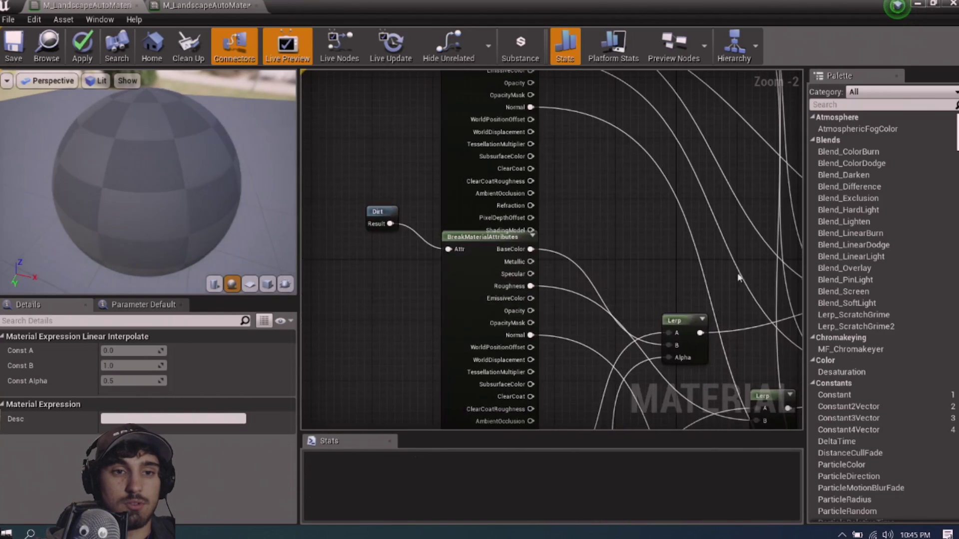
{"action": "left_click_drag", "start_coordinate": [530, 249], "coordinate": [534, 311]}
{"action": "scroll", "coordinate": [443, 338], "scroll_direction": "down", "scroll_amount": 3}
{"action": "right_click_drag", "start_coordinate": [443, 338], "coordinate": [621, 235]}
{"action": "right_click_drag", "start_coordinate": [366, 316], "coordinate": [565, 210]}
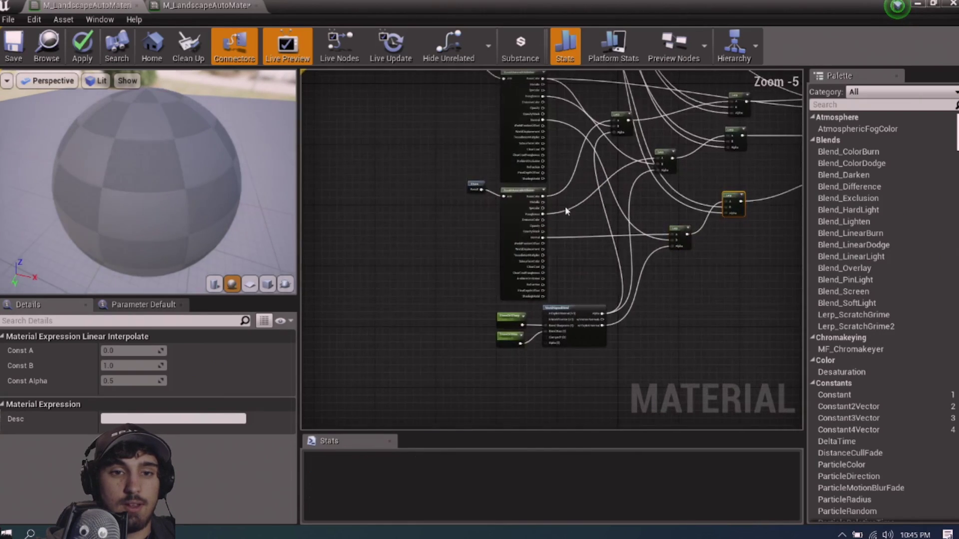
{"action": "scroll", "coordinate": [564, 209], "scroll_direction": "up", "scroll_amount": 3}
{"action": "left_click_drag", "start_coordinate": [534, 199], "coordinate": [574, 241]}
{"action": "scroll", "coordinate": [546, 256], "scroll_direction": "down", "scroll_amount": 3}
{"action": "right_click_drag", "start_coordinate": [546, 257], "coordinate": [585, 122]}
{"action": "scroll", "coordinate": [586, 122], "scroll_direction": "up", "scroll_amount": 3}
{"action": "left_click_drag", "start_coordinate": [428, 142], "coordinate": [497, 169]}
{"action": "left_click_drag", "start_coordinate": [510, 114], "coordinate": [509, 111]}
Connect the Grass and Dirt Roughness outputs to Layer Grass and Layer Dirt on the Layer Blend feeding Roughness
{"action": "right_click_drag", "start_coordinate": [420, 191], "coordinate": [800, 361]}
{"action": "scroll", "coordinate": [458, 276], "scroll_direction": "down", "scroll_amount": 2}
{"action": "right_click_drag", "start_coordinate": [357, 199], "coordinate": [572, 243]}
{"action": "scroll", "coordinate": [571, 244], "scroll_direction": "up", "scroll_amount": 2}
{"action": "left_click_drag", "start_coordinate": [515, 282], "coordinate": [677, 390]}
{"action": "right_click_drag", "start_coordinate": [430, 320], "coordinate": [488, 175]}
{"action": "scroll", "coordinate": [488, 175], "scroll_direction": "down", "scroll_amount": 2}
{"action": "right_click_drag", "start_coordinate": [450, 238], "coordinate": [599, 190]}
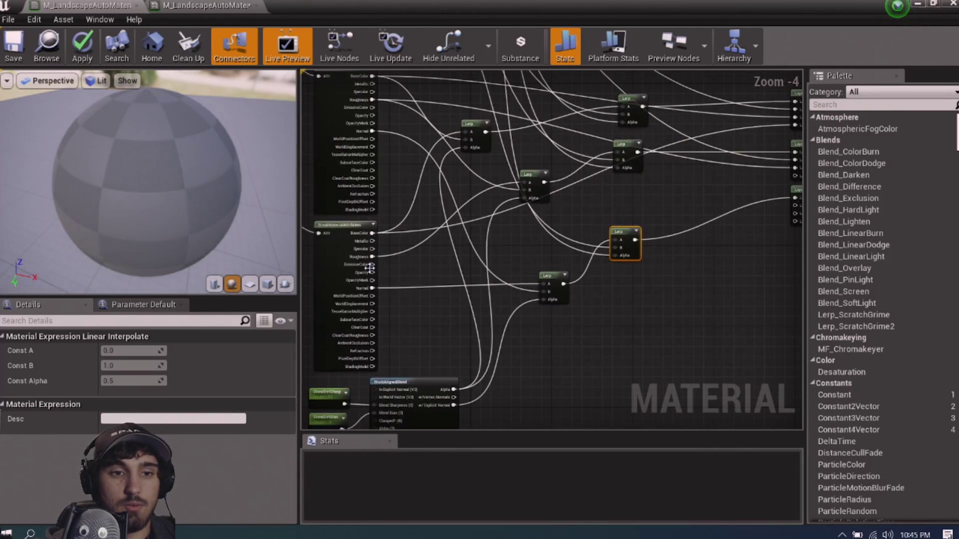
Connect the Roughness output of Stone's BreakMaterialAttributes node to Layer Stone on the Layer Blend feeding Roughness
{"action": "scroll", "coordinate": [368, 268], "scroll_direction": "up", "scroll_amount": 1}
{"action": "left_click_drag", "start_coordinate": [371, 252], "coordinate": [525, 240]}
{"action": "left_click", "coordinate": [416, 255]}
{"action": "right_click", "coordinate": [418, 258]}
{"action": "right_click_drag", "start_coordinate": [370, 244], "coordinate": [741, 142]}
{"action": "right_click_drag", "start_coordinate": [359, 263], "coordinate": [430, 247]}
{"action": "left_click_drag", "start_coordinate": [395, 217], "coordinate": [684, 106]}
Connect the Normal output of Grass's BreakMaterialAttributes node to Layer Grass on the Layer Blend feeding Normal
{"action": "scroll", "coordinate": [626, 155], "scroll_direction": "down", "scroll_amount": 3}
{"action": "right_click_drag", "start_coordinate": [580, 167], "coordinate": [678, 300]}
{"action": "scroll", "coordinate": [569, 239], "scroll_direction": "up", "scroll_amount": 3}
{"action": "right_click_drag", "start_coordinate": [501, 122], "coordinate": [501, 198]}
{"action": "left_click_drag", "start_coordinate": [484, 131], "coordinate": [674, 232]}
Connect the Dirt and Stone Normal outputs to Layer Dirt and Layer Stone on the Layer Blend feeding Normal
{"action": "scroll", "coordinate": [445, 253], "scroll_direction": "down", "scroll_amount": 3}
{"action": "right_click_drag", "start_coordinate": [419, 254], "coordinate": [671, 244]}
{"action": "scroll", "coordinate": [575, 215], "scroll_direction": "up", "scroll_amount": 4}
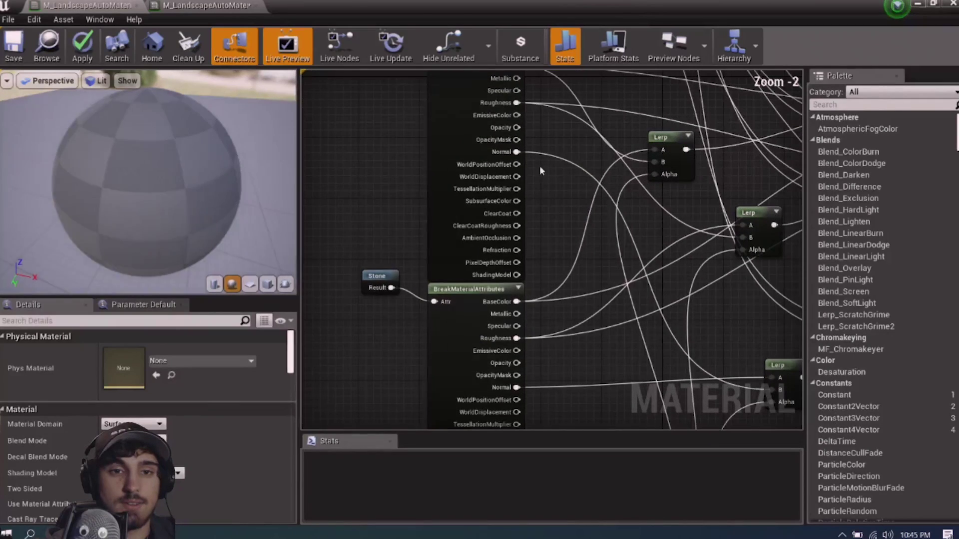
{"action": "left_click_drag", "start_coordinate": [516, 151], "coordinate": [505, 274]}
{"action": "scroll", "coordinate": [481, 279], "scroll_direction": "down", "scroll_amount": 3}
{"action": "right_click_drag", "start_coordinate": [443, 291], "coordinate": [779, 225]}
{"action": "scroll", "coordinate": [574, 230], "scroll_direction": "up", "scroll_amount": 3}
{"action": "left_click_drag", "start_coordinate": [530, 274], "coordinate": [489, 169]}
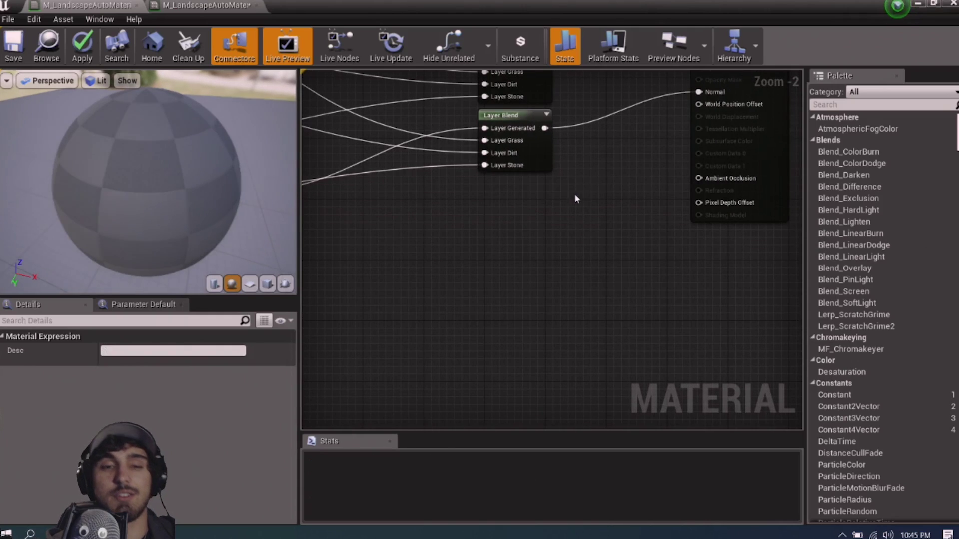
Save M_LandscapeAutoMaterial with its new layer connections and check the preview of its material instance
{"action": "scroll", "coordinate": [580, 200], "scroll_direction": "down", "scroll_amount": 2}
{"action": "right_click_drag", "start_coordinate": [585, 208], "coordinate": [586, 306]}
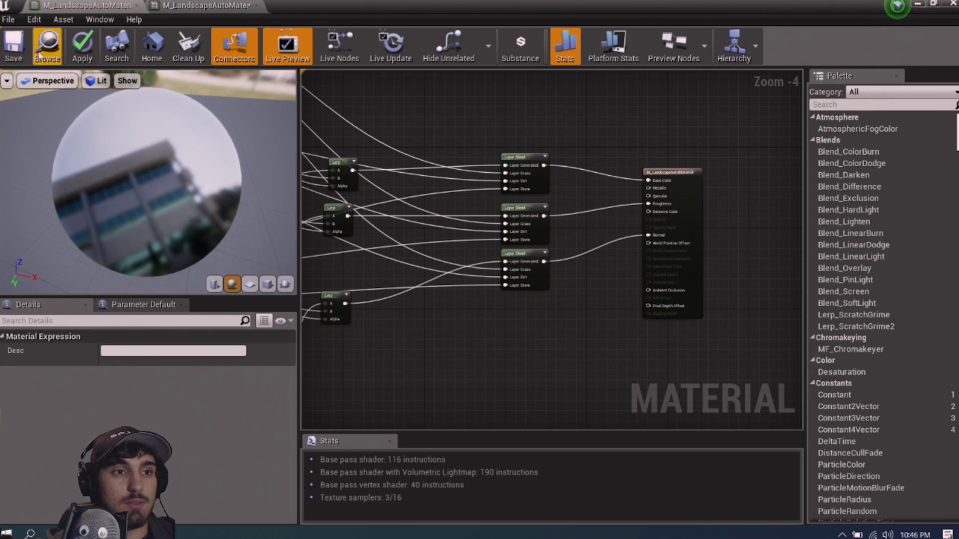
{"action": "key", "text": "ctrl+s"}
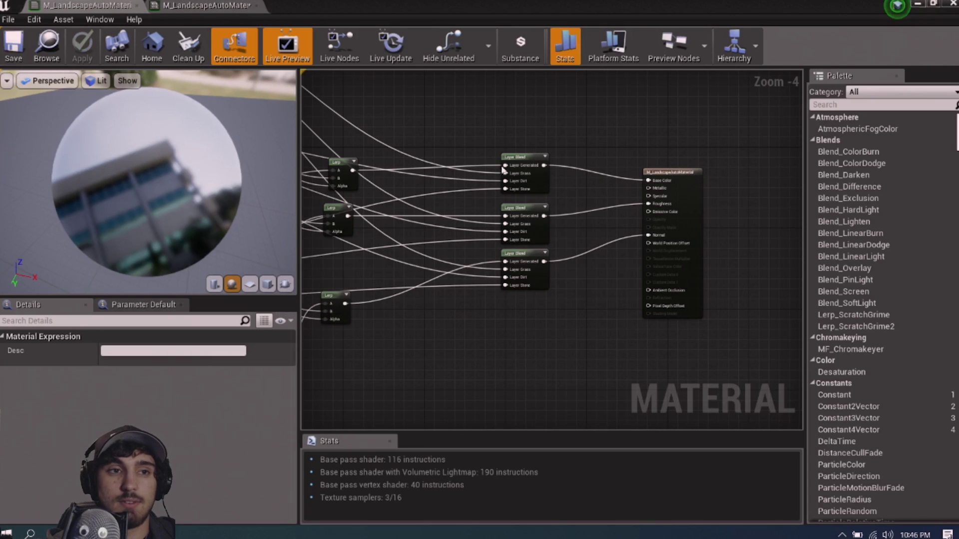
{"action": "left_click", "coordinate": [210, 5]}
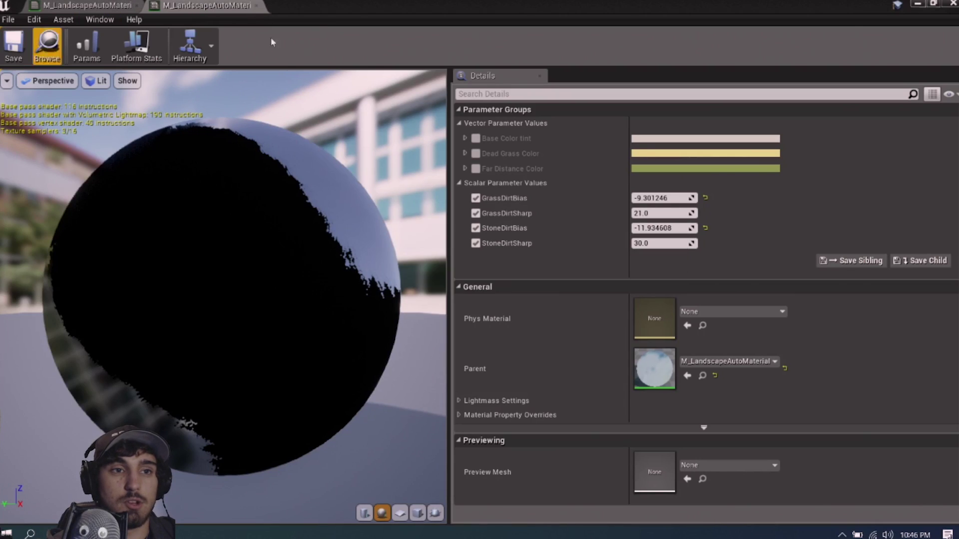
Minimize the material editor window and widen the Modes panel in the level editor to expose all mode options
{"action": "left_click", "coordinate": [918, 4]}
{"action": "right_click_drag", "start_coordinate": [496, 202], "coordinate": [443, 215]}
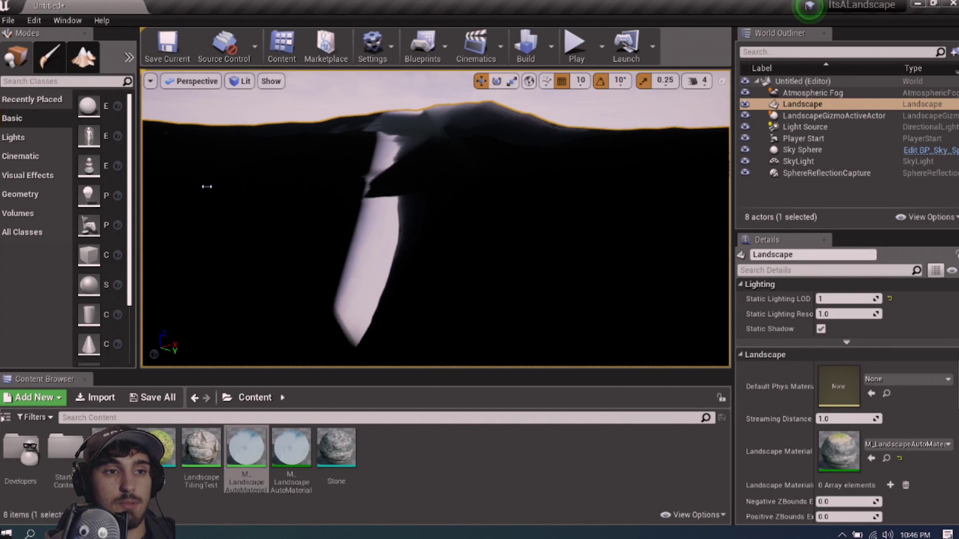
{"action": "left_click_drag", "start_coordinate": [138, 196], "coordinate": [189, 195]}
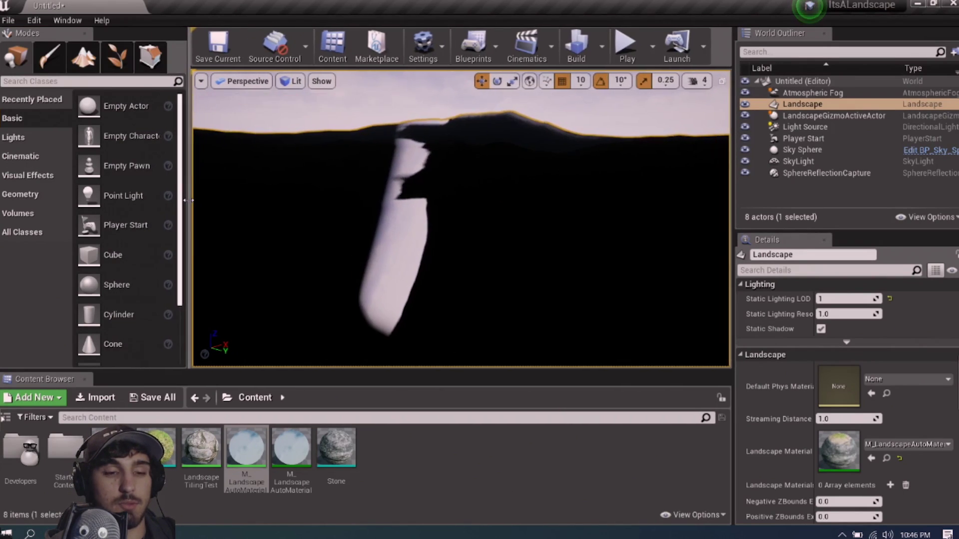
Switch from actor placement to the landscape tools in Paint mode
{"action": "left_click", "coordinate": [84, 60]}
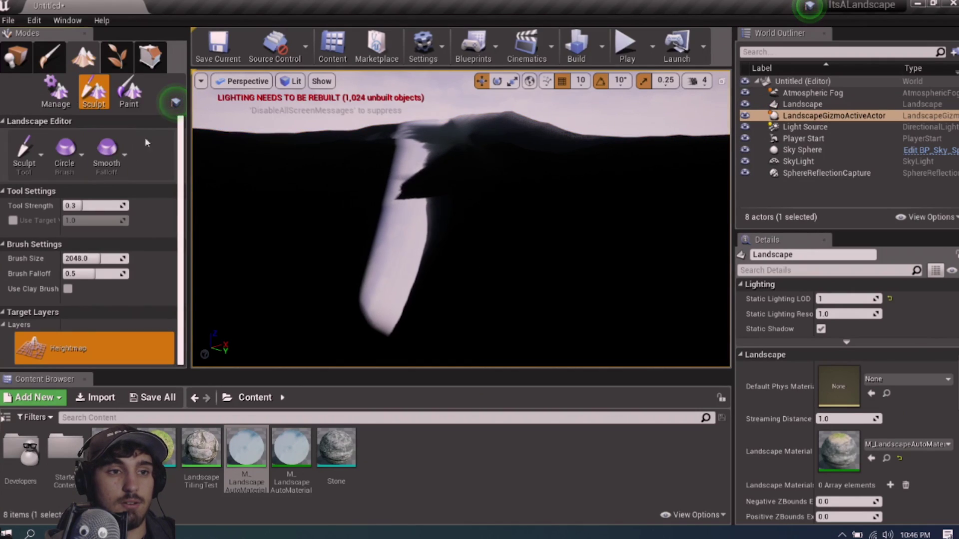
{"action": "left_click", "coordinate": [131, 95]}
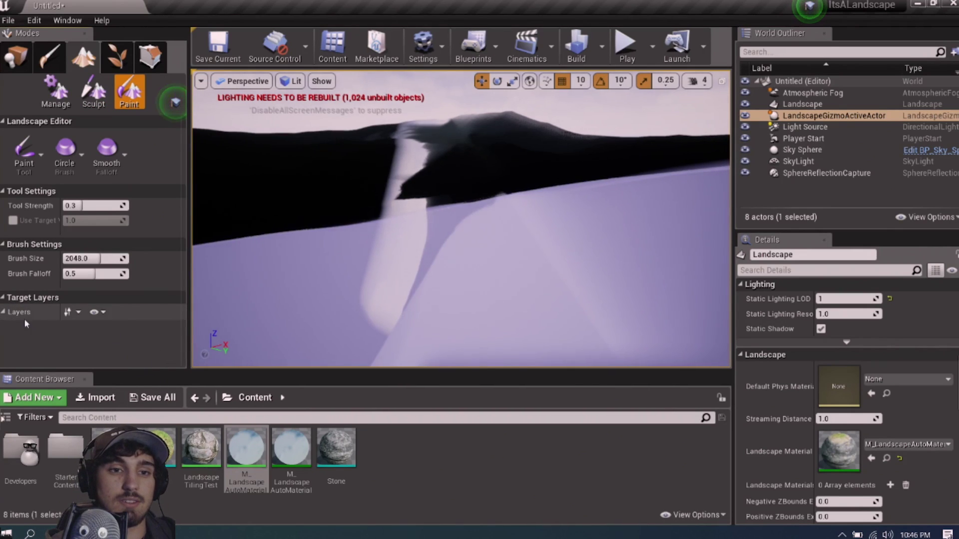
{"action": "right_click_drag", "start_coordinate": [472, 260], "coordinate": [427, 254]}
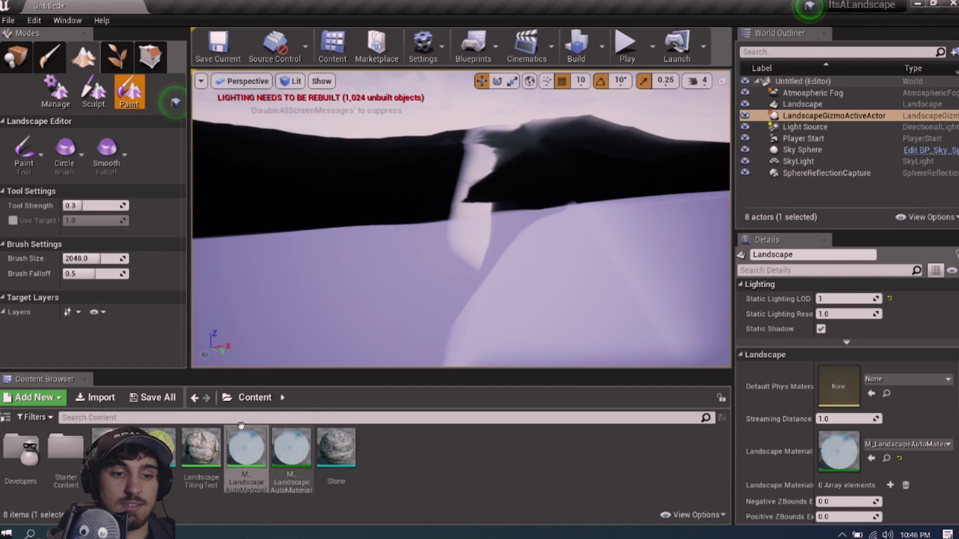
Reassign M_LandscapeAutoMaterial as the landscape's material to refresh the target layers, and set its material instance as the landscape material
{"action": "left_click", "coordinate": [250, 452]}
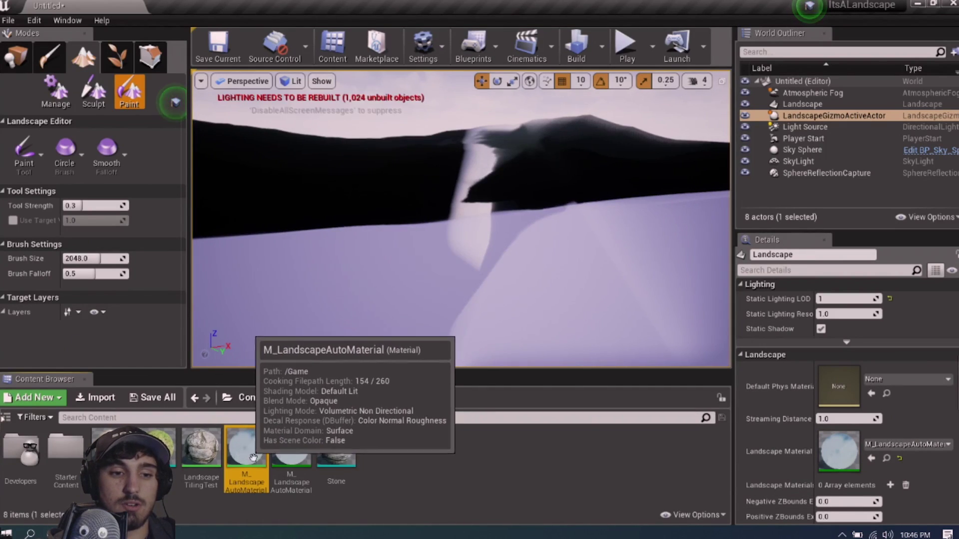
{"action": "left_click", "coordinate": [872, 459]}
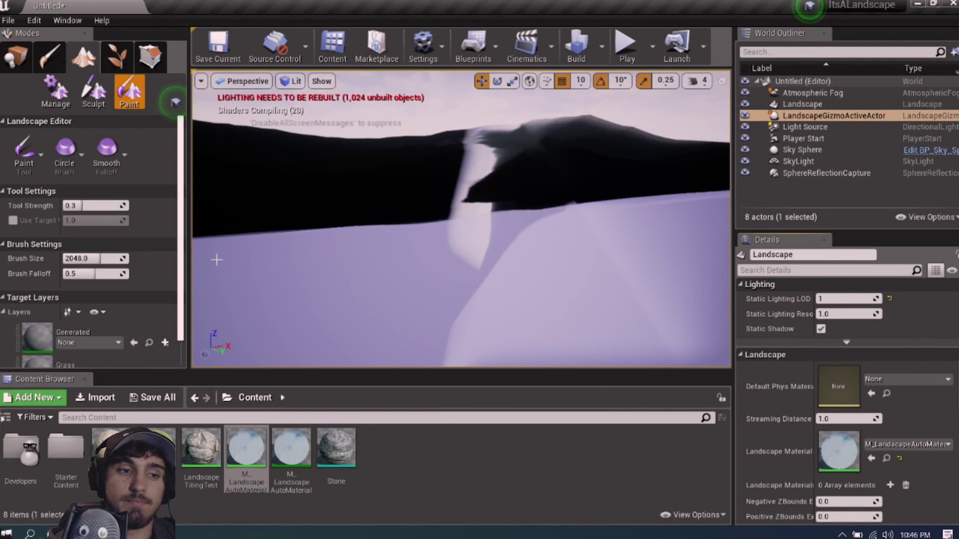
{"action": "scroll", "coordinate": [88, 286], "scroll_direction": "down", "scroll_amount": 2}
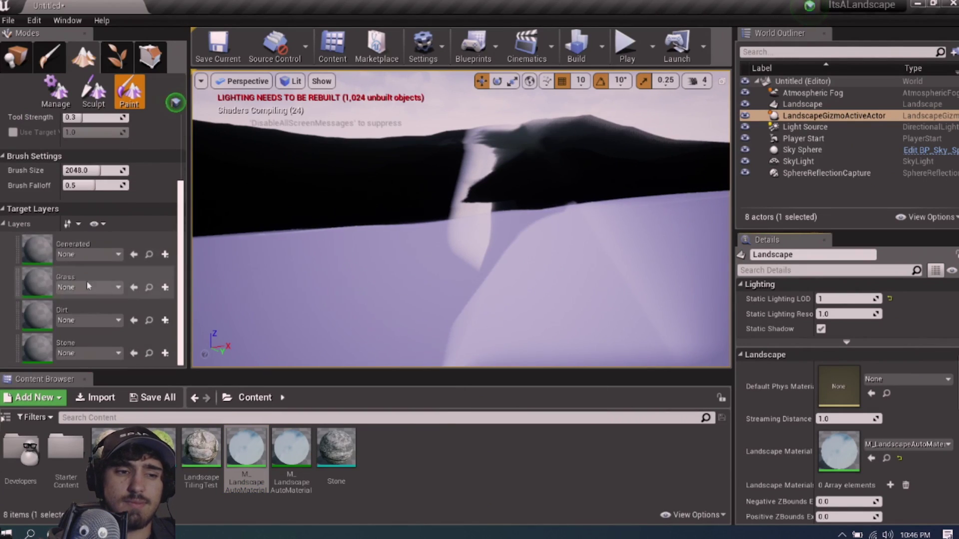
{"action": "left_click", "coordinate": [292, 448]}
{"action": "left_click", "coordinate": [872, 460]}
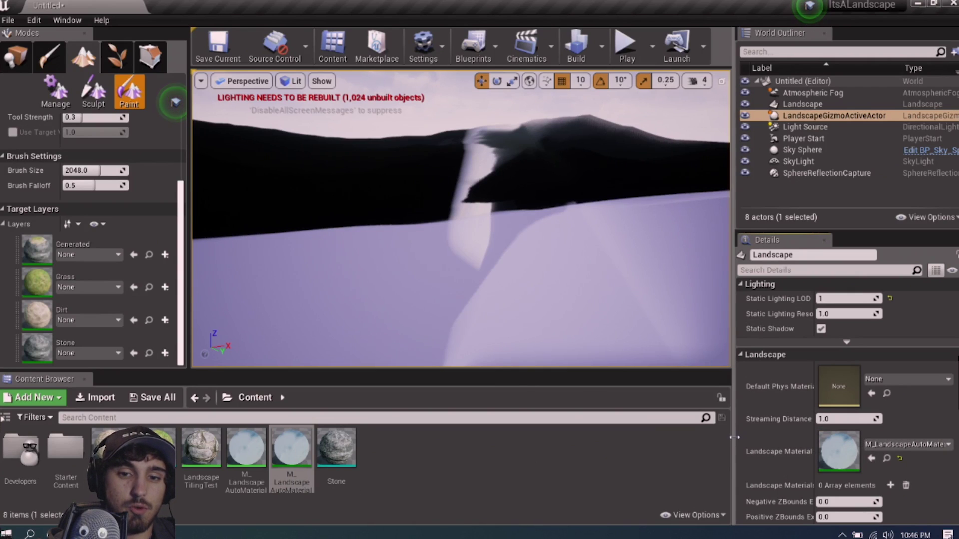
Widen the editor panels and create a weight-blended layer info for the Generated layer in the Content folder
{"action": "left_click_drag", "start_coordinate": [732, 440], "coordinate": [577, 422]}
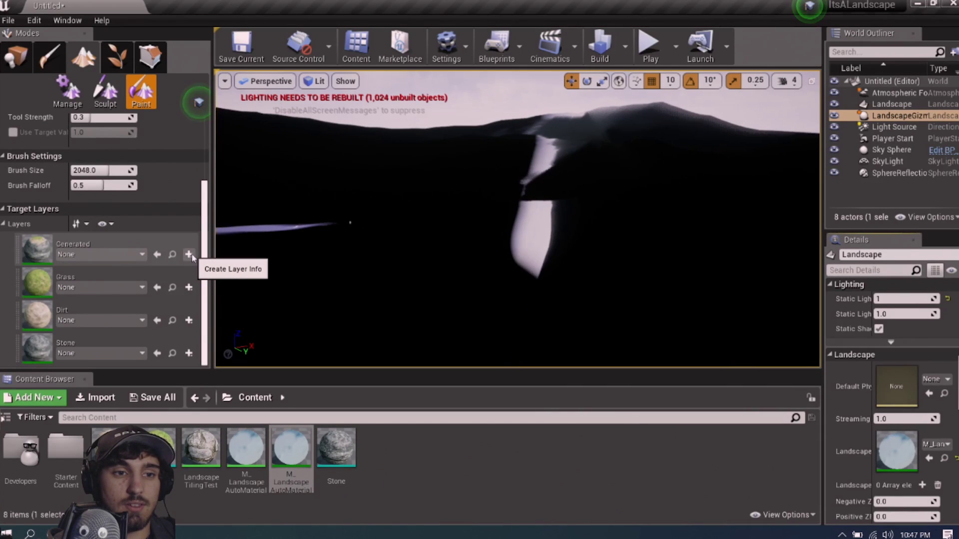
{"action": "left_click", "coordinate": [191, 255]}
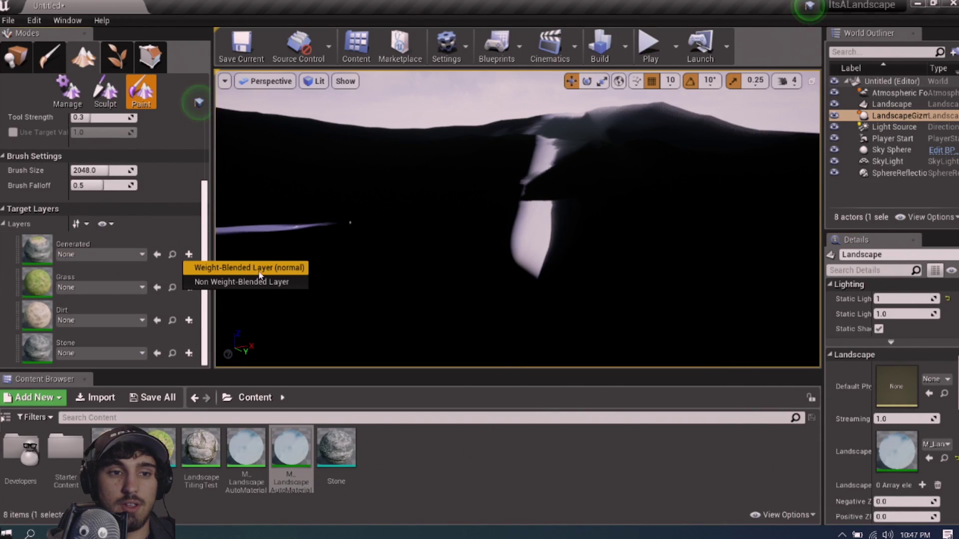
{"action": "left_click", "coordinate": [250, 270]}
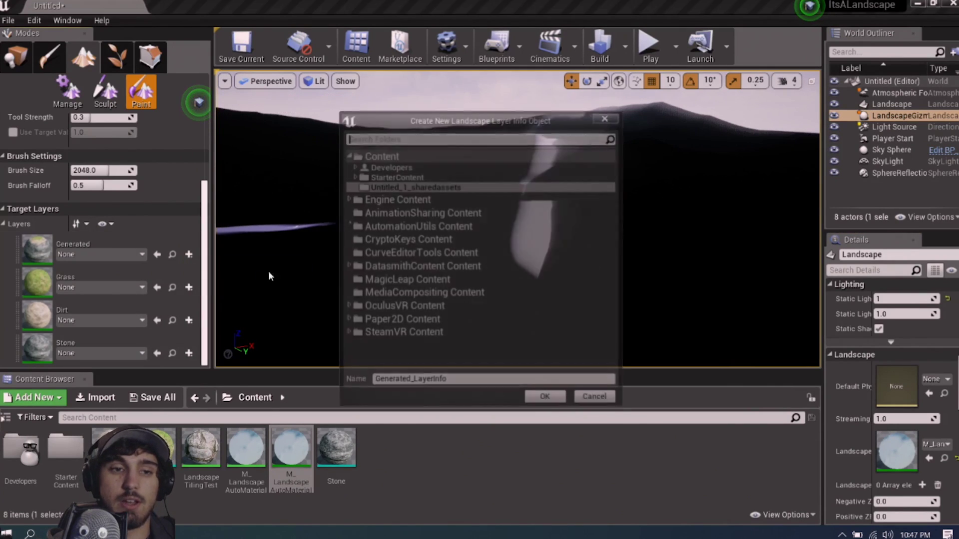
{"action": "left_click", "coordinate": [369, 154]}
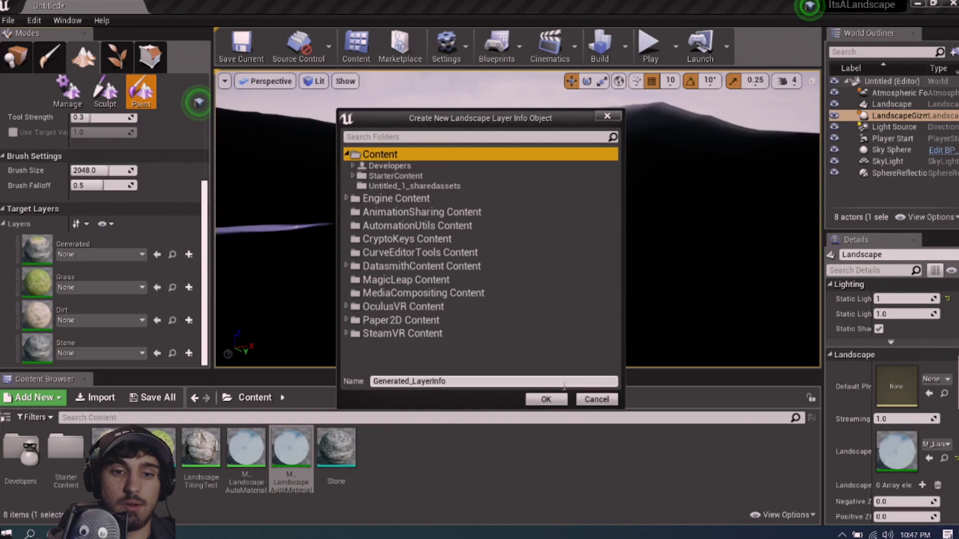
{"action": "left_click", "coordinate": [546, 399]}
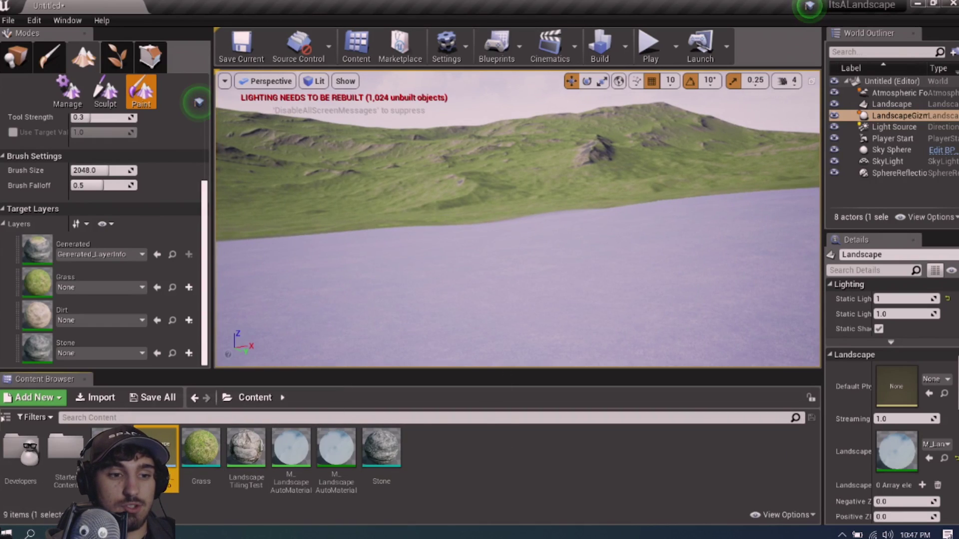
Create a weight-blended layer info for the Grass layer in the Content folder
{"action": "right_click_drag", "start_coordinate": [518, 218], "coordinate": [687, 240]}
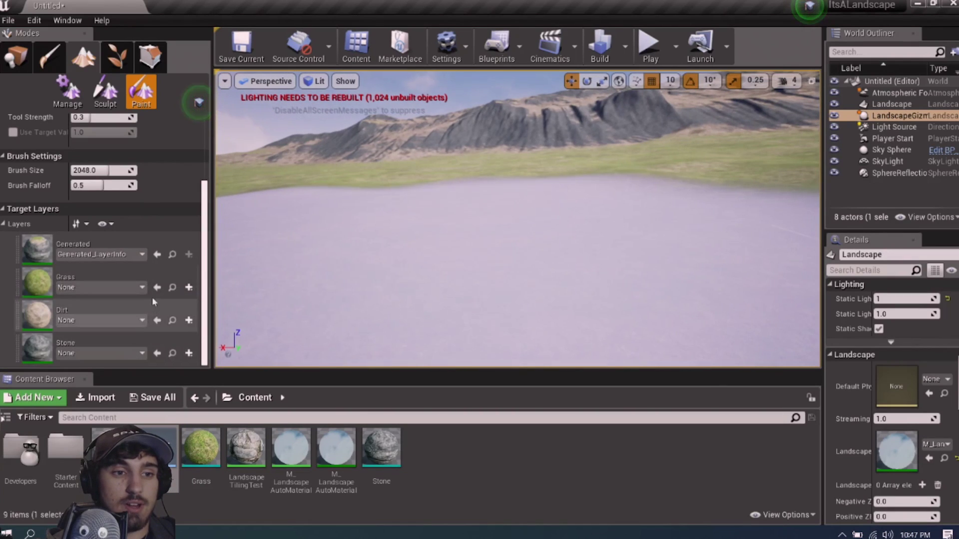
{"action": "left_click", "coordinate": [189, 287]}
{"action": "left_click", "coordinate": [200, 301]}
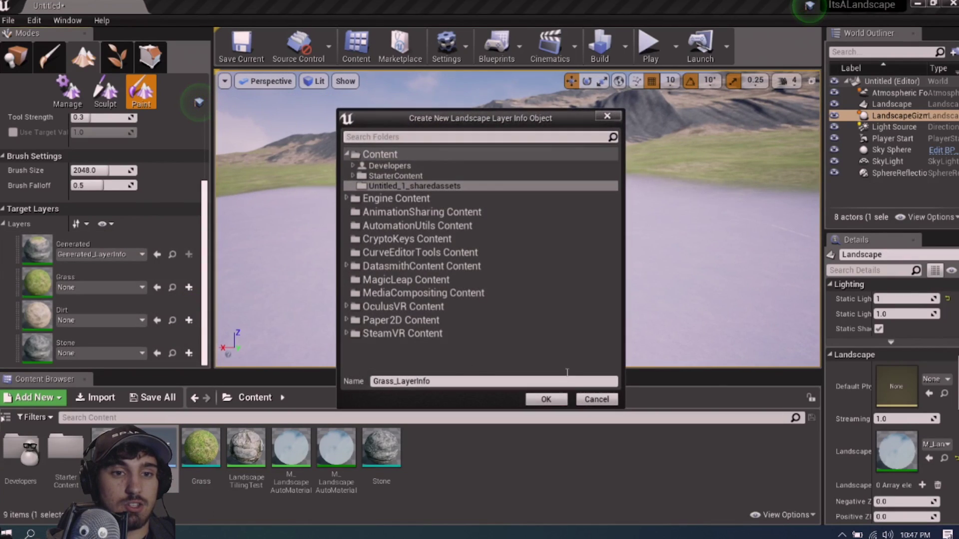
{"action": "left_click", "coordinate": [384, 155]}
{"action": "left_click", "coordinate": [546, 399]}
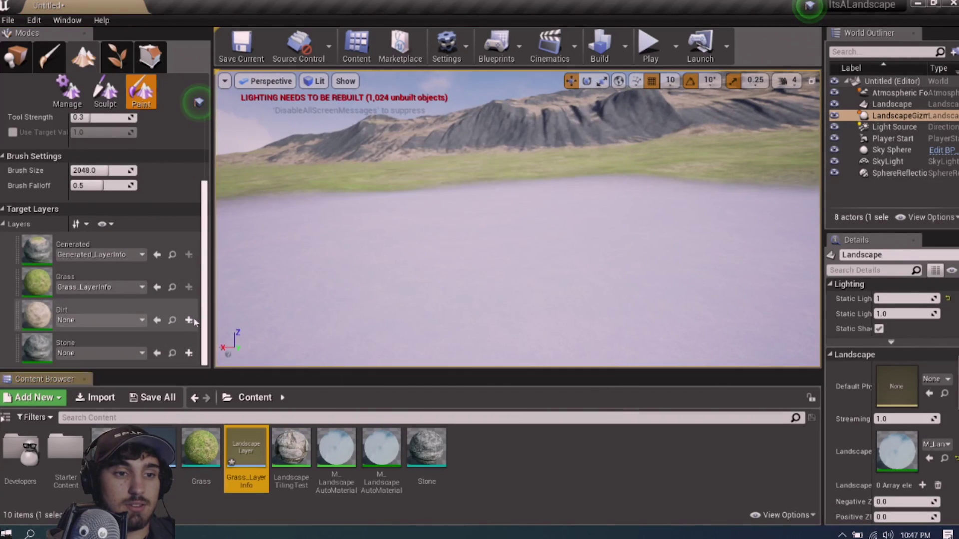
Create weight-blended layer infos for the Dirt and Stone layers in the Content folder
{"action": "left_click", "coordinate": [188, 320]}
{"action": "left_click", "coordinate": [248, 334]}
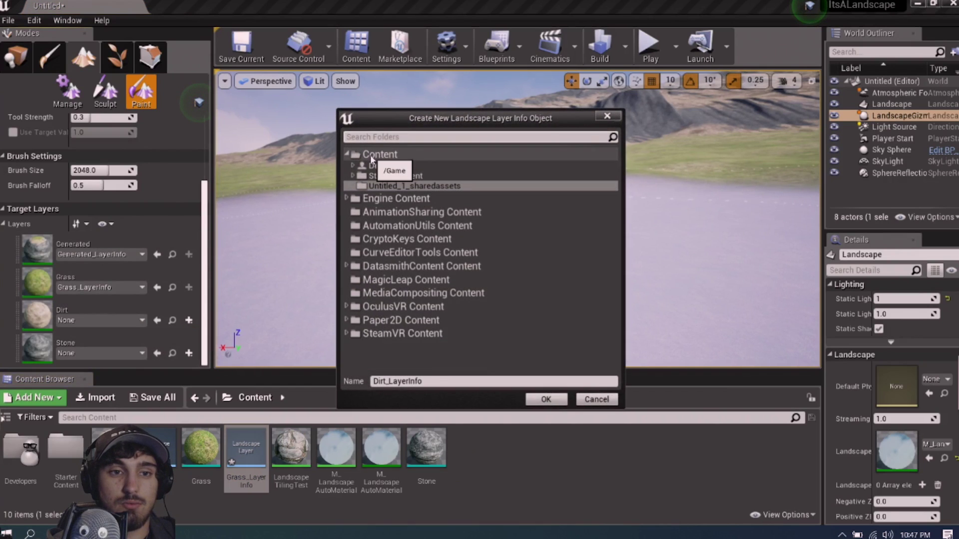
{"action": "left_click", "coordinate": [545, 399]}
{"action": "left_click", "coordinate": [189, 353]}
{"action": "left_click", "coordinate": [225, 366]}
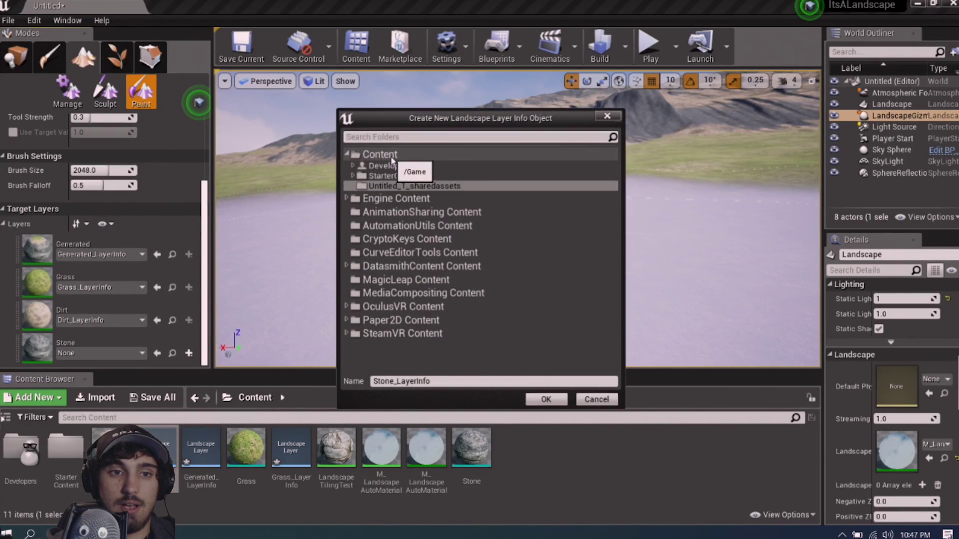
{"action": "left_click", "coordinate": [546, 399]}
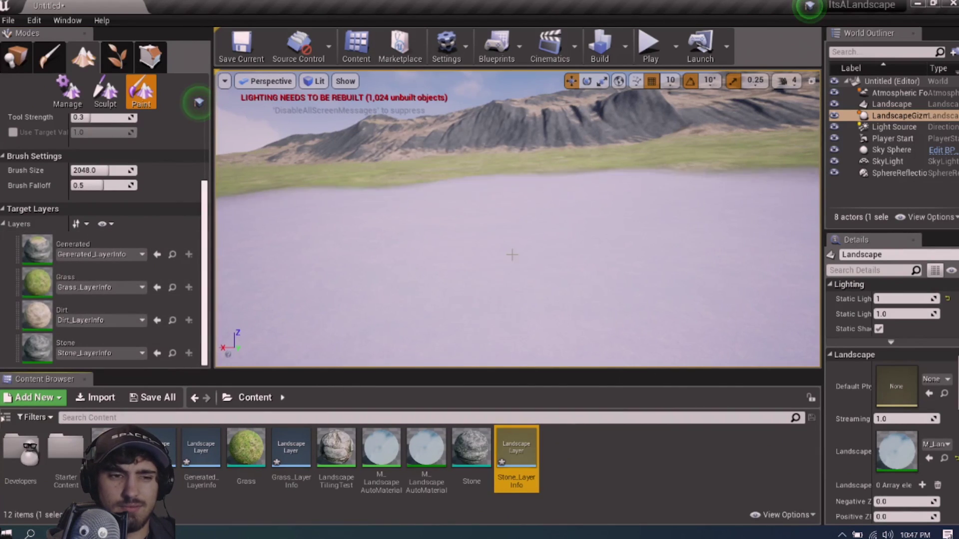
Paint a patch of the Stone layer on the flat grassy ground with the 2048 brush
{"action": "mouse_move", "coordinate": [511, 314]}
{"action": "right_mouse_down"}
{"action": "mouse_move", "coordinate": [559, 349]}
{"action": "mouse_move", "coordinate": [615, 314]}
{"action": "mouse_move", "coordinate": [550, 299]}
{"action": "mouse_move", "coordinate": [550, 350]}
{"action": "mouse_move", "coordinate": [514, 310]}
{"action": "right_mouse_up"}
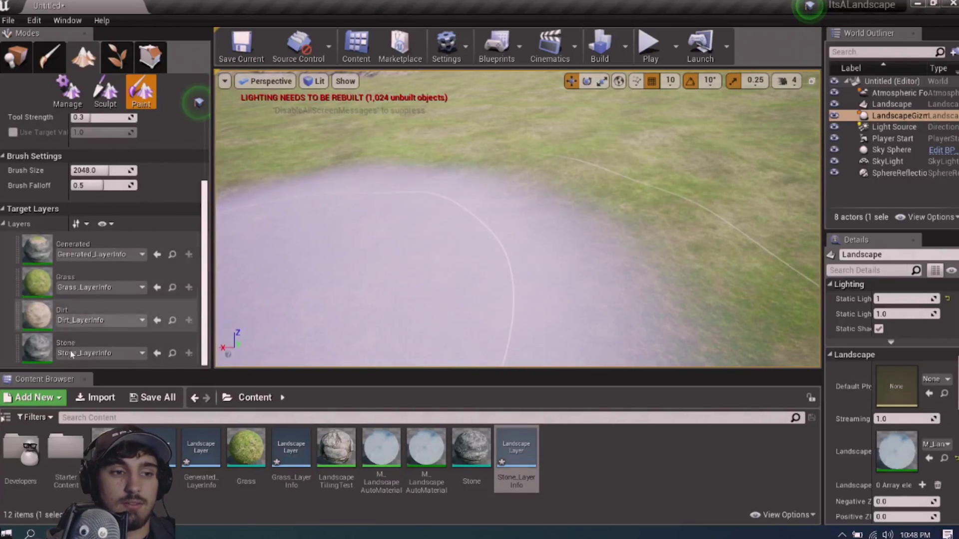
{"action": "left_click", "coordinate": [92, 347]}
{"action": "left_click", "coordinate": [481, 175]}
{"action": "right_click_drag", "start_coordinate": [481, 174], "coordinate": [523, 193]}
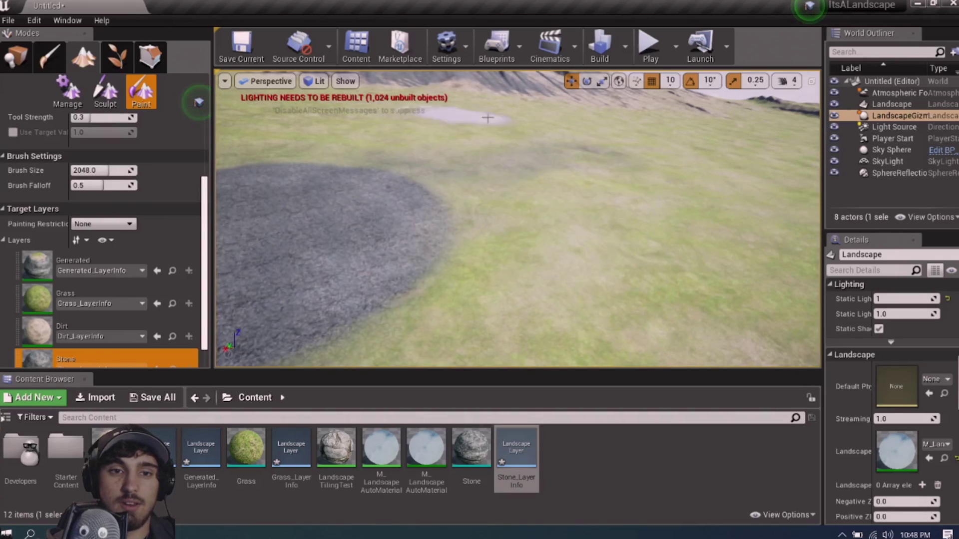
{"action": "right_click_drag", "start_coordinate": [400, 240], "coordinate": [309, 239]}
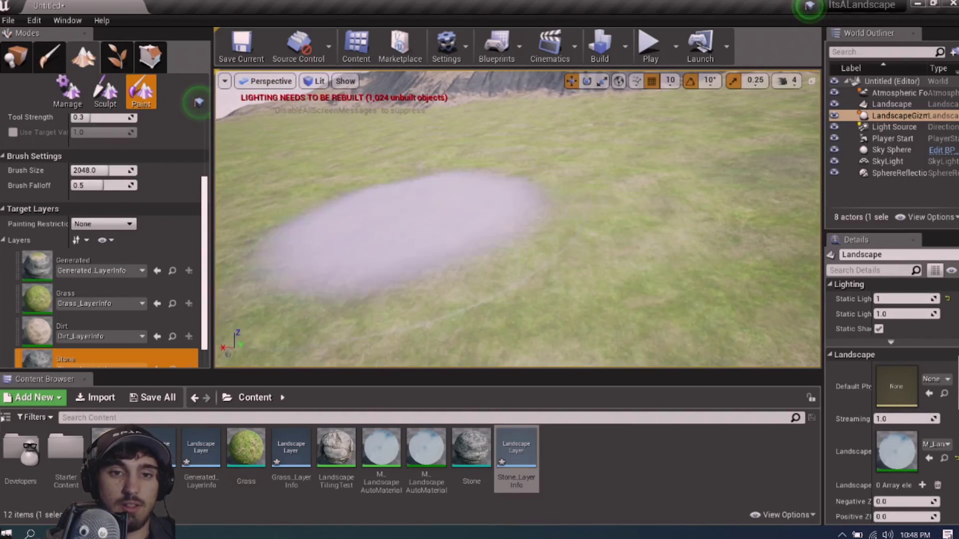
{"action": "mouse_move", "coordinate": [689, 230]}
{"action": "right_mouse_down"}
{"action": "mouse_move", "coordinate": [689, 165]}
{"action": "mouse_move", "coordinate": [649, 185]}
{"action": "mouse_move", "coordinate": [664, 200]}
{"action": "mouse_move", "coordinate": [688, 171]}
{"action": "mouse_move", "coordinate": [679, 165]}
{"action": "right_mouse_up"}
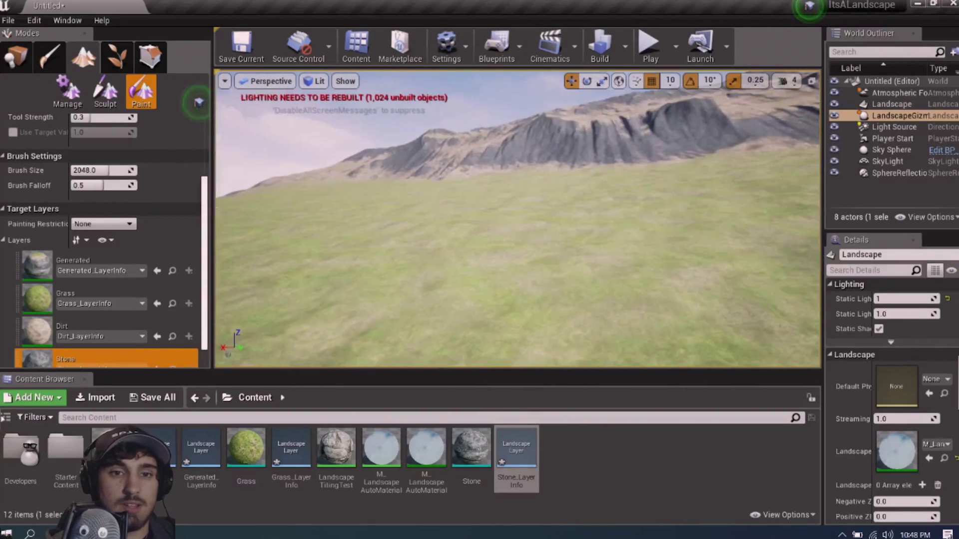
Paint the Grass layer onto the rocky mountain slope and the flat ground in front of it
{"action": "left_click", "coordinate": [100, 299]}
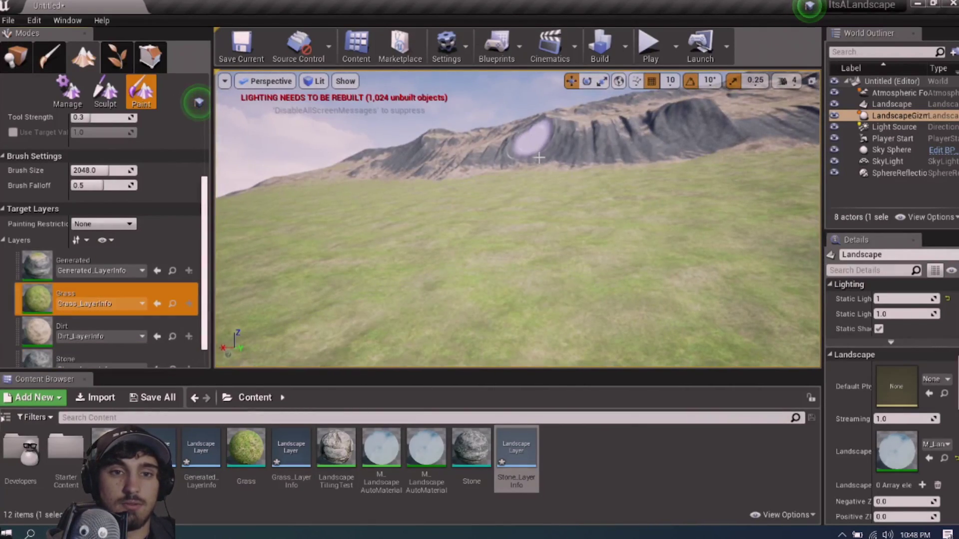
{"action": "left_click_drag", "start_coordinate": [524, 140], "coordinate": [536, 149]}
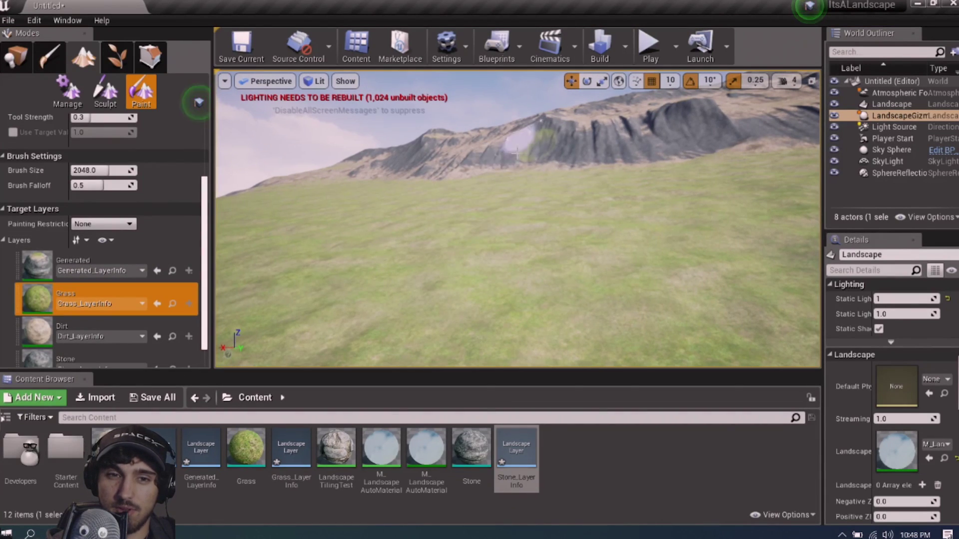
{"action": "left_click", "coordinate": [492, 222]}
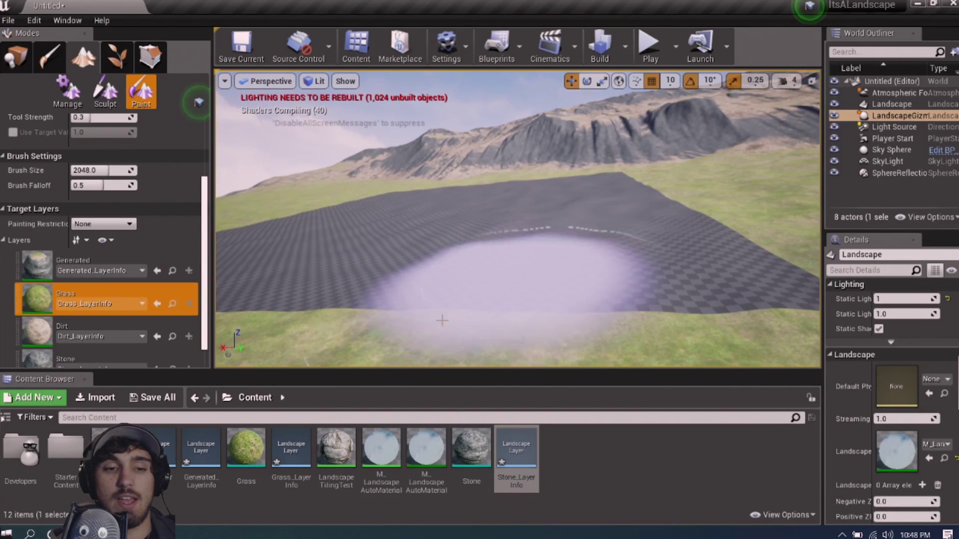
Reduce the brush size to about 828, paint patches of the Dirt layer on the grass, and inspect the blend up close
{"action": "left_click", "coordinate": [110, 326]}
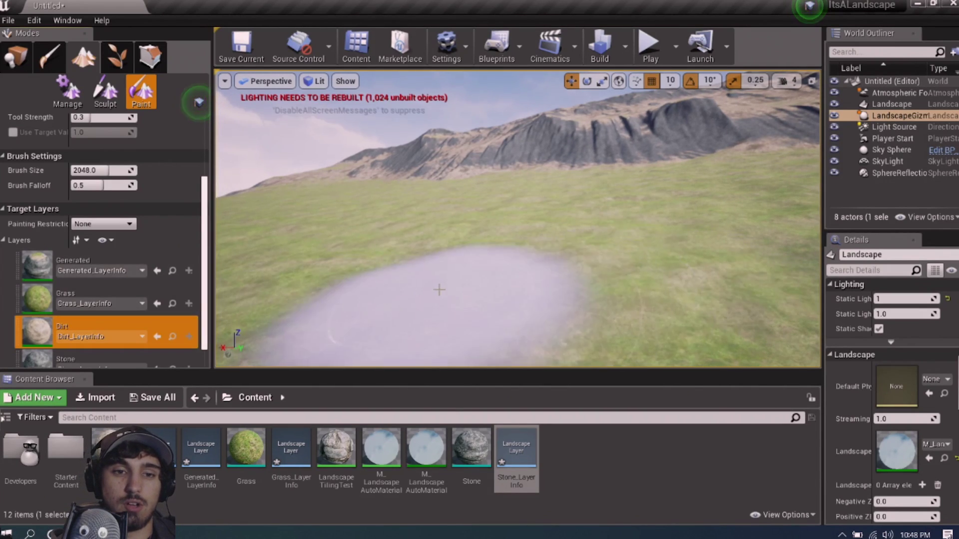
{"action": "left_click_drag", "start_coordinate": [100, 170], "coordinate": [82, 170]}
{"action": "left_click", "coordinate": [450, 282]}
{"action": "mouse_move", "coordinate": [632, 265]}
{"action": "left_mouse_down"}
{"action": "mouse_move", "coordinate": [638, 231]}
{"action": "mouse_move", "coordinate": [381, 332]}
{"action": "mouse_move", "coordinate": [642, 262]}
{"action": "mouse_move", "coordinate": [509, 332]}
{"action": "mouse_move", "coordinate": [407, 331]}
{"action": "mouse_move", "coordinate": [638, 209]}
{"action": "left_mouse_up"}
{"action": "mouse_move", "coordinate": [644, 250]}
{"action": "right_mouse_down"}
{"action": "mouse_move", "coordinate": [654, 354]}
{"action": "mouse_move", "coordinate": [669, 287]}
{"action": "mouse_move", "coordinate": [670, 345]}
{"action": "mouse_move", "coordinate": [670, 310]}
{"action": "mouse_move", "coordinate": [607, 226]}
{"action": "right_mouse_up"}
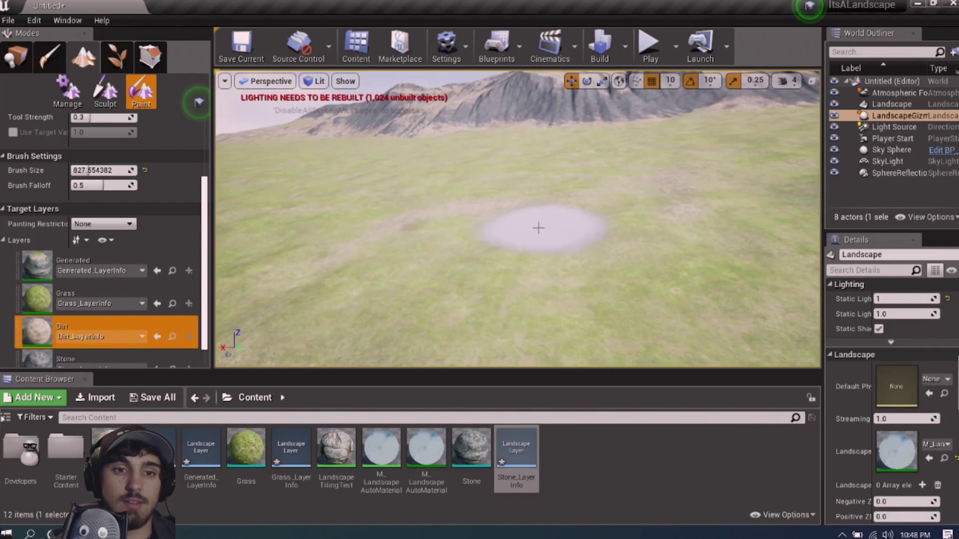
{"action": "right_click_drag", "start_coordinate": [563, 215], "coordinate": [563, 239]}
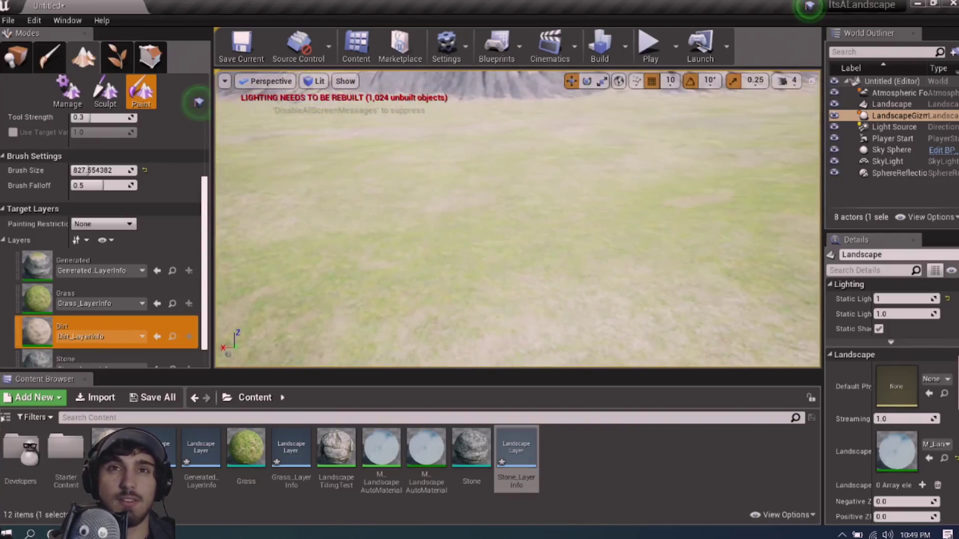
{"action": "right_click_drag", "start_coordinate": [517, 218], "coordinate": [517, 284]}
{"action": "right_click_drag", "start_coordinate": [563, 260], "coordinate": [562, 248]}
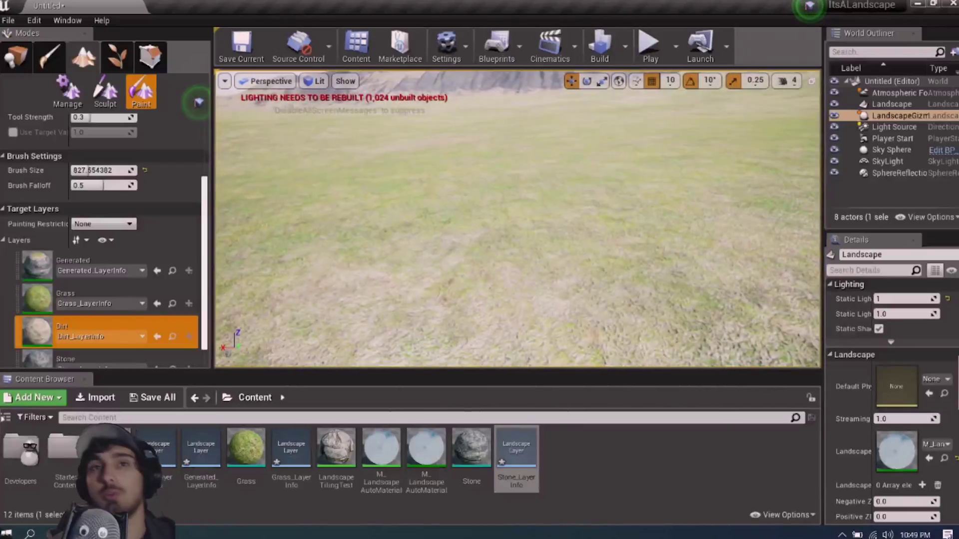
{"action": "right_click_drag", "start_coordinate": [517, 218], "coordinate": [303, 193]}
{"action": "mouse_move", "coordinate": [554, 225]}
{"action": "right_mouse_down"}
{"action": "mouse_move", "coordinate": [557, 210]}
{"action": "mouse_move", "coordinate": [546, 217]}
{"action": "mouse_move", "coordinate": [574, 208]}
{"action": "mouse_move", "coordinate": [608, 225]}
{"action": "right_mouse_up"}
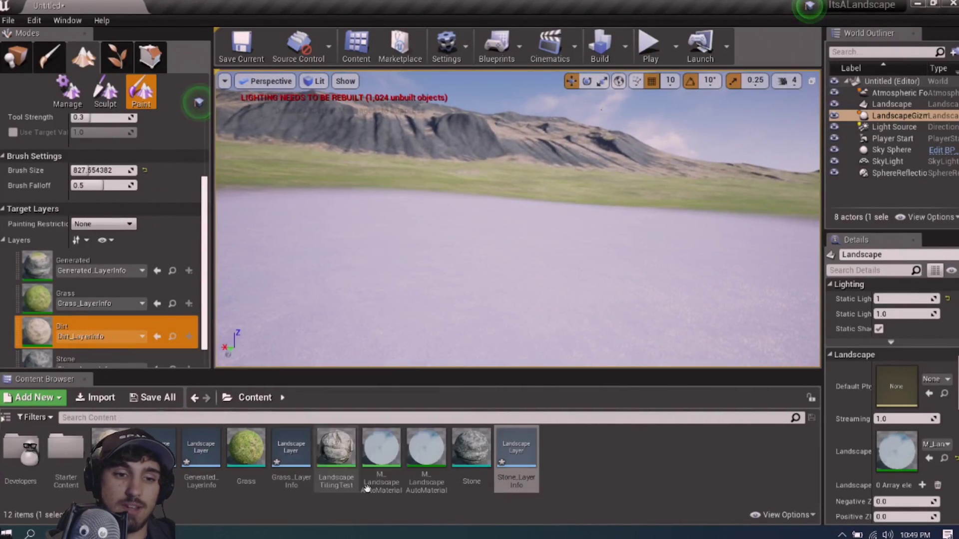
Open the landscape auto material and add a LandscapeGrassOutput node below the Layer Blend nodes
{"action": "double_click", "coordinate": [379, 446]}
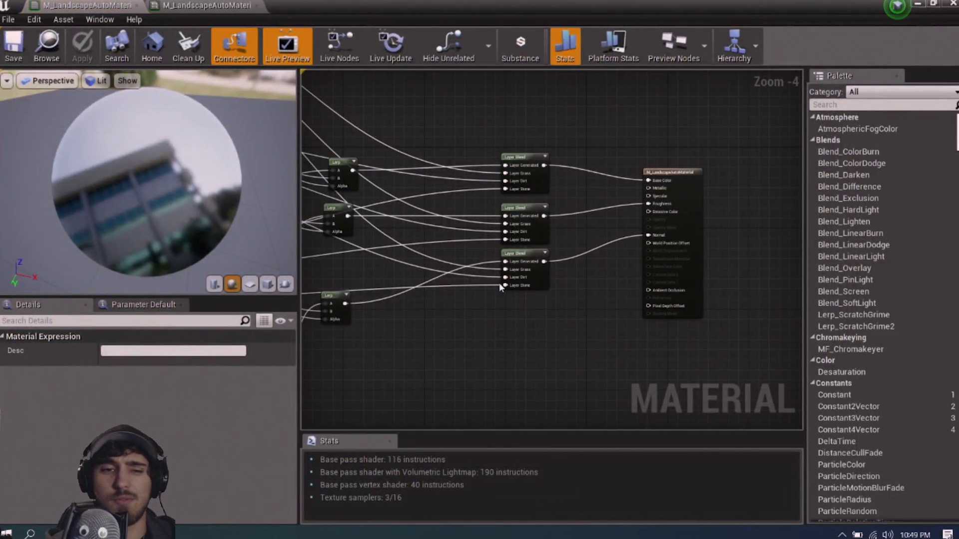
{"action": "right_click_drag", "start_coordinate": [487, 339], "coordinate": [562, 278]}
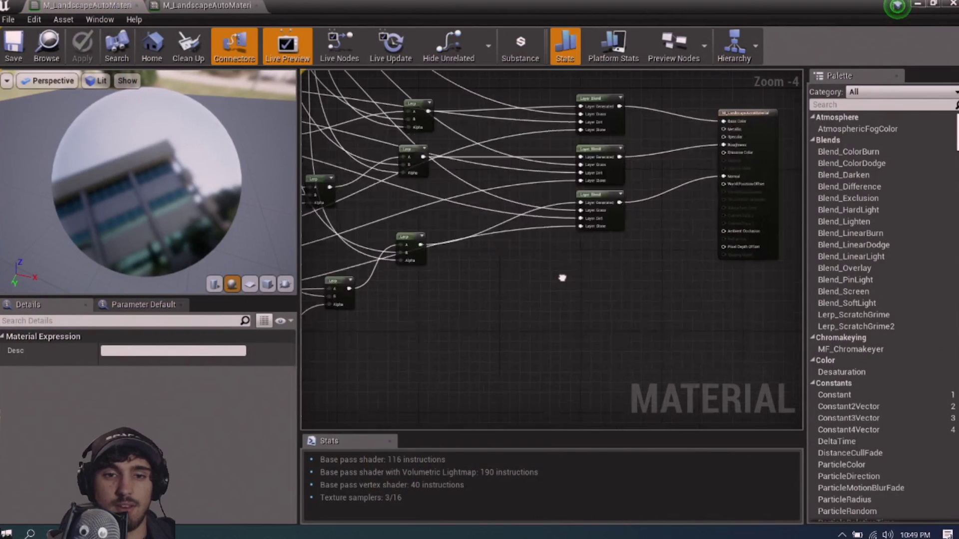
{"action": "scroll", "coordinate": [569, 280], "scroll_direction": "down", "scroll_amount": 3}
{"action": "scroll", "coordinate": [577, 284], "scroll_direction": "up", "scroll_amount": 3}
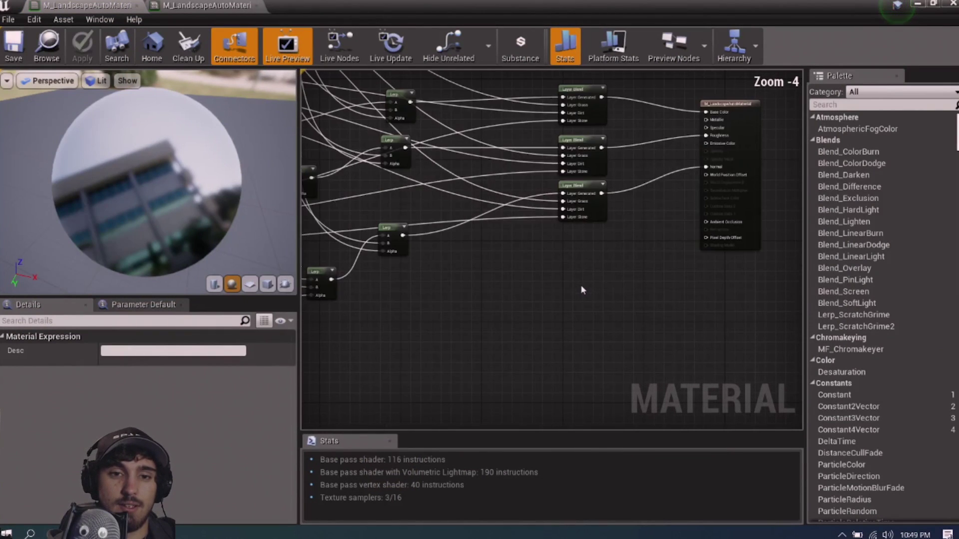
{"action": "right_click", "coordinate": [577, 260]}
{"action": "type", "text": "la"}
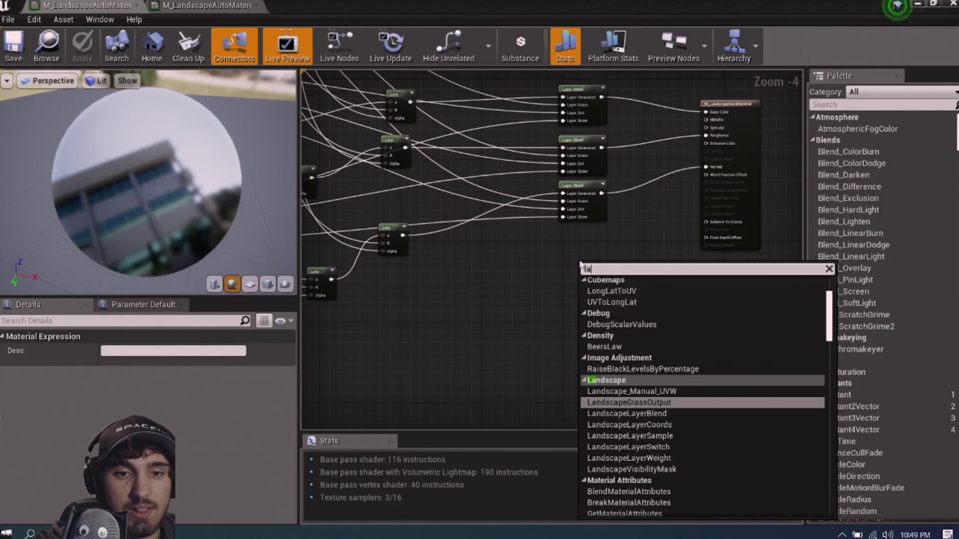
{"action": "type", "text": "nds"}
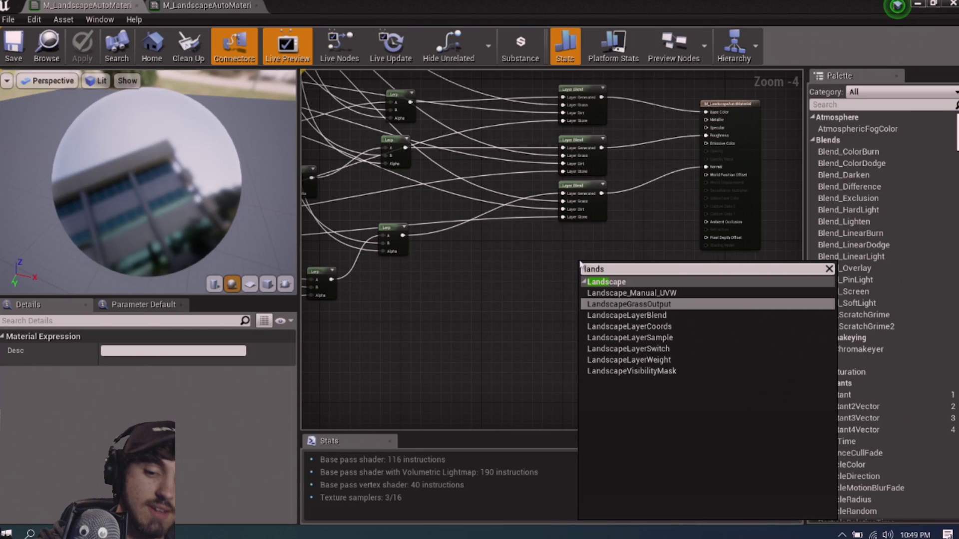
{"action": "key", "text": "Return"}
{"action": "scroll", "coordinate": [567, 261], "scroll_direction": "up", "scroll_amount": 2}
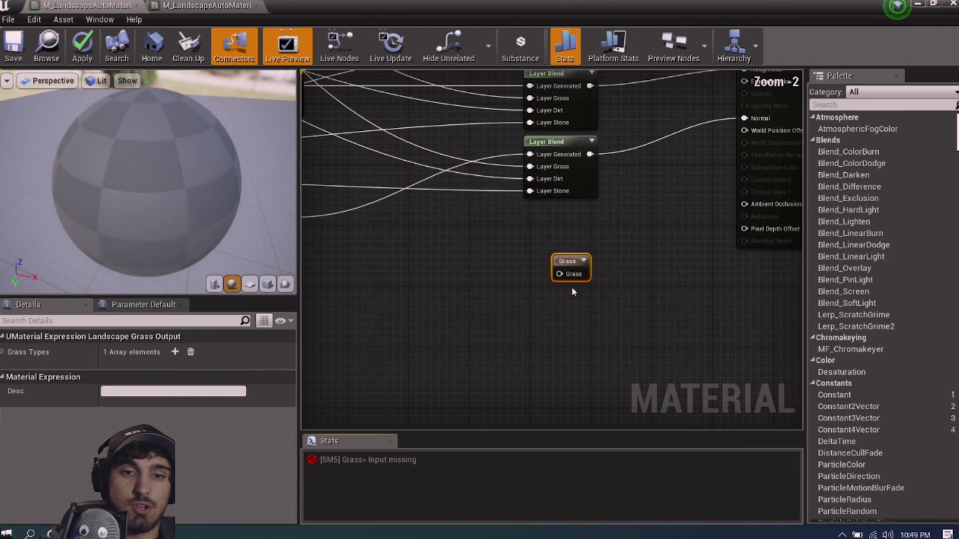
Add a second grass type named Grass2 to the landscape grass output node
{"action": "left_click", "coordinate": [2, 352]}
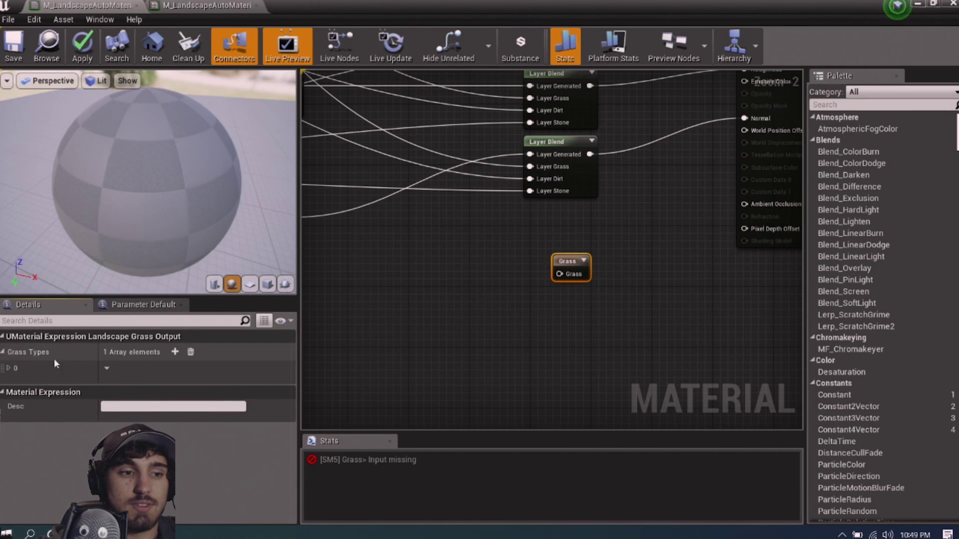
{"action": "left_click", "coordinate": [8, 368]}
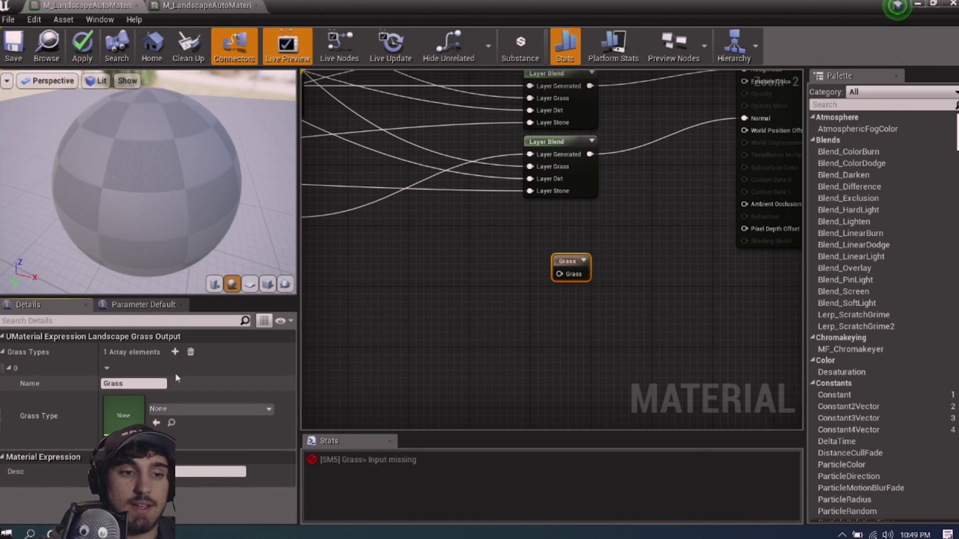
{"action": "left_click", "coordinate": [175, 352]}
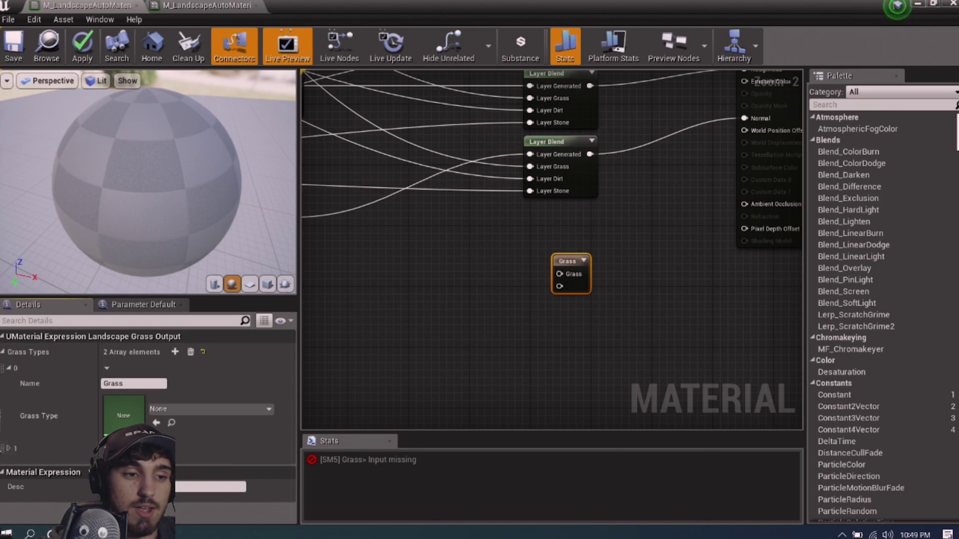
{"action": "left_click", "coordinate": [9, 449]}
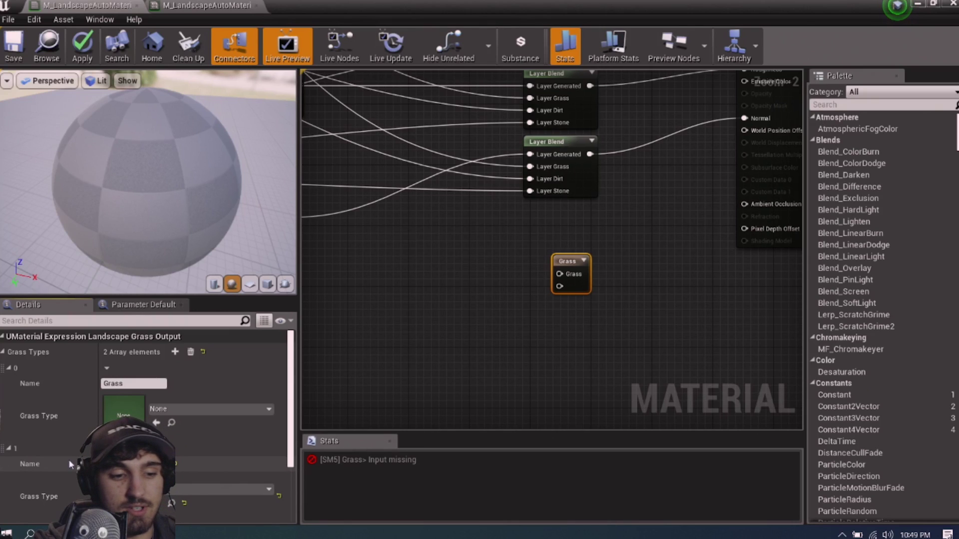
{"action": "left_click", "coordinate": [544, 330]}
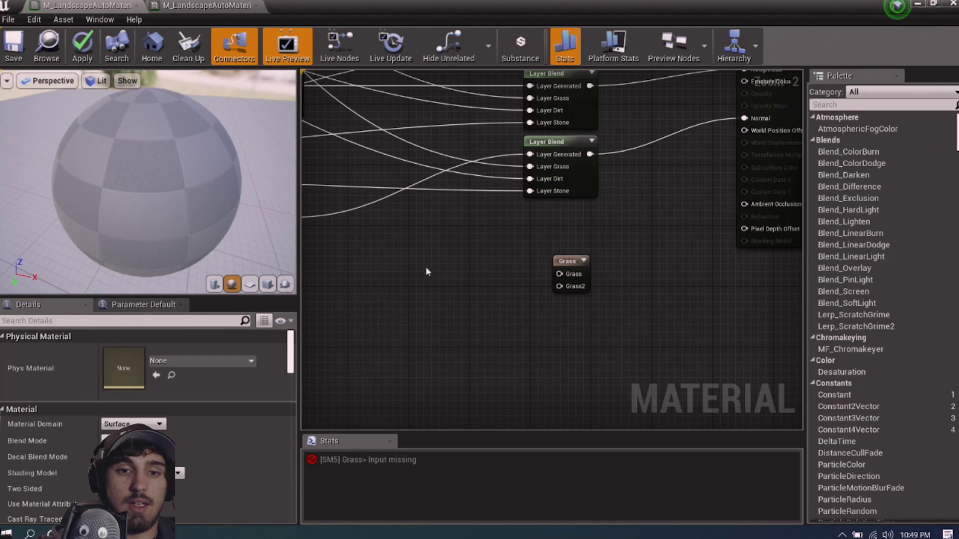
{"action": "right_click_drag", "start_coordinate": [467, 293], "coordinate": [527, 330]}
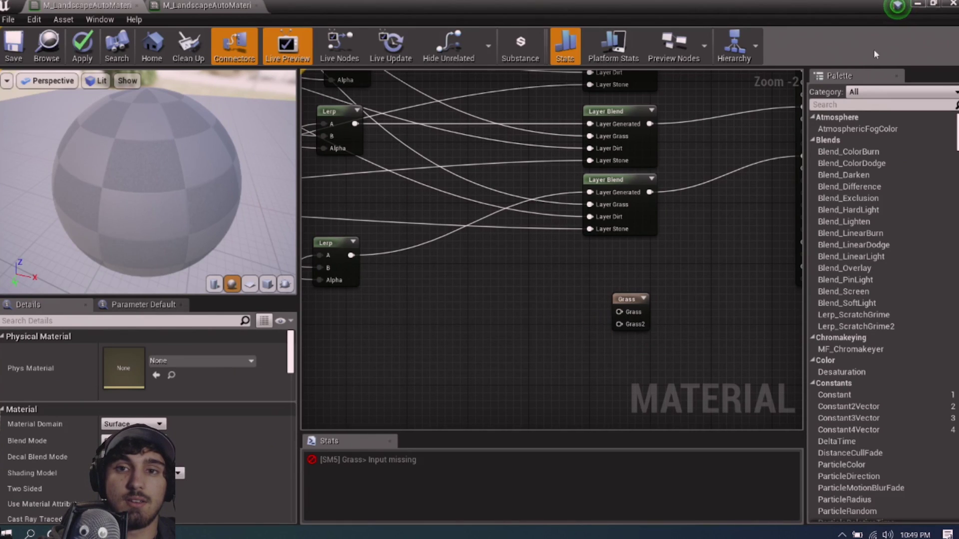
Create a Landscape Grass Type asset in the Content folder and name it Grass1
{"action": "left_click", "coordinate": [624, 300]}
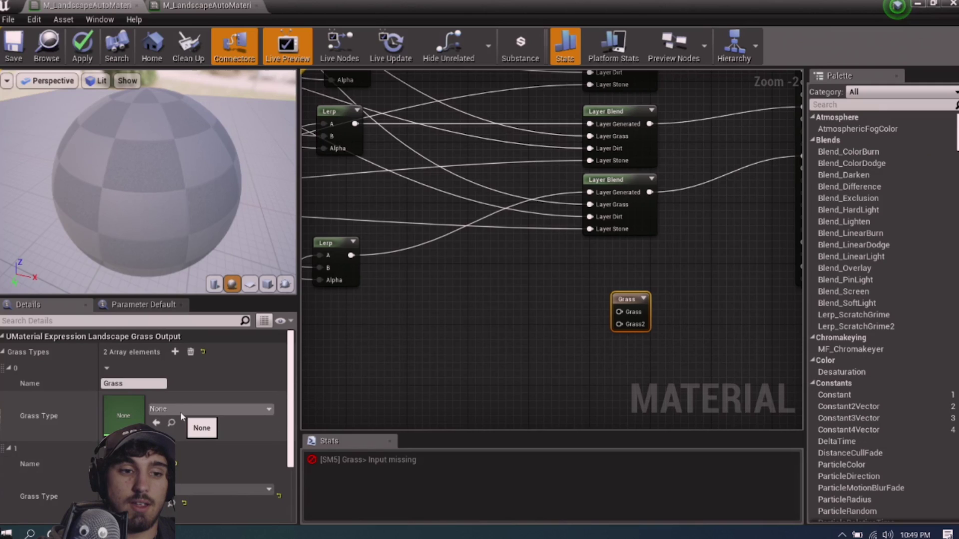
{"action": "left_click", "coordinate": [917, 5]}
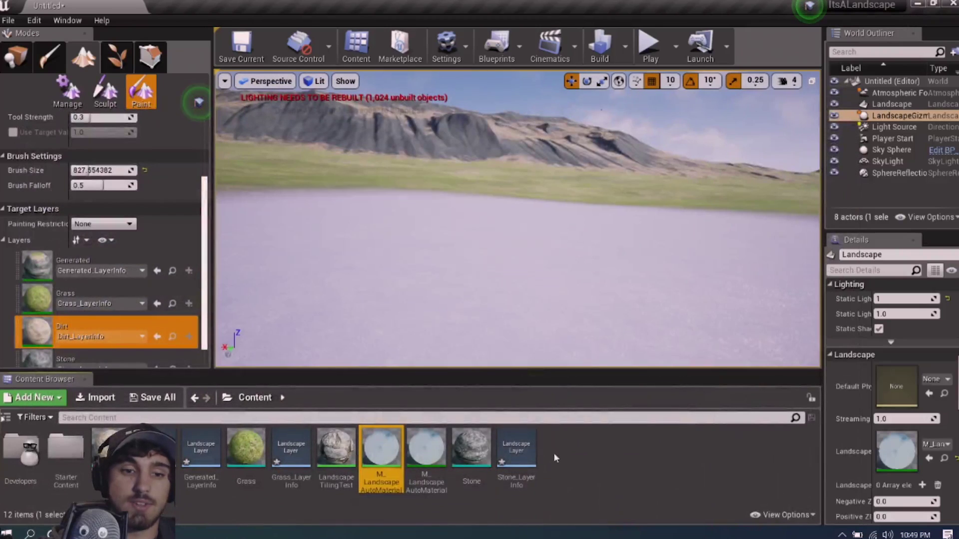
{"action": "right_click", "coordinate": [553, 459]}
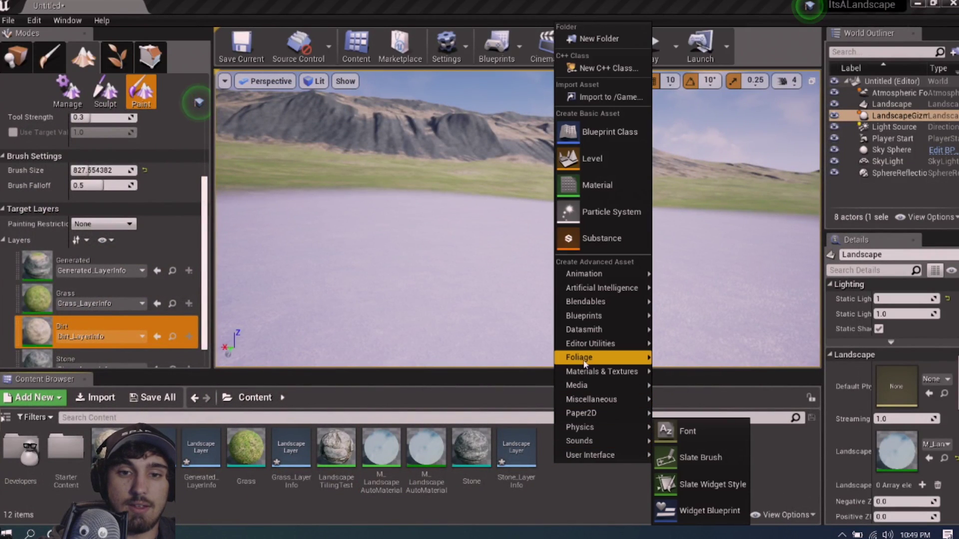
{"action": "mouse_move", "coordinate": [624, 358]}
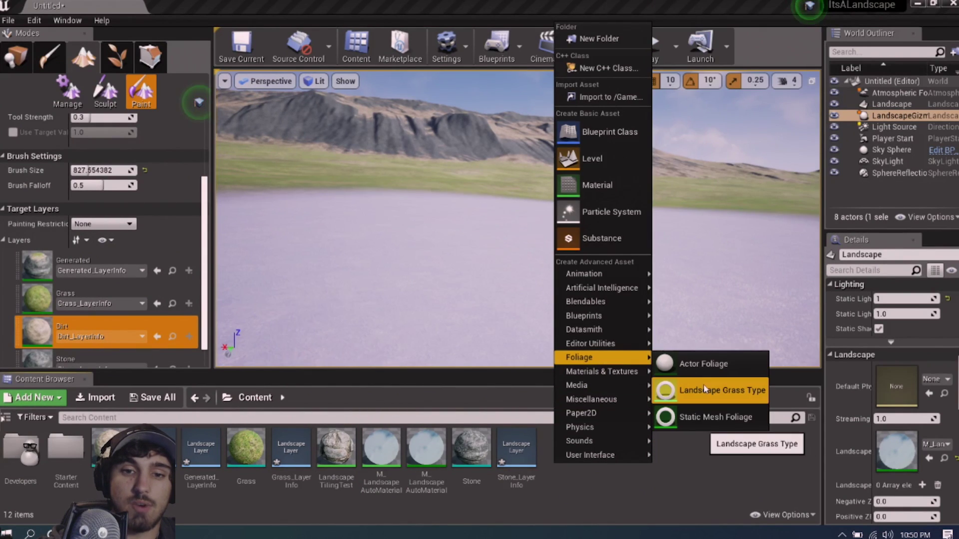
{"action": "left_click", "coordinate": [703, 384]}
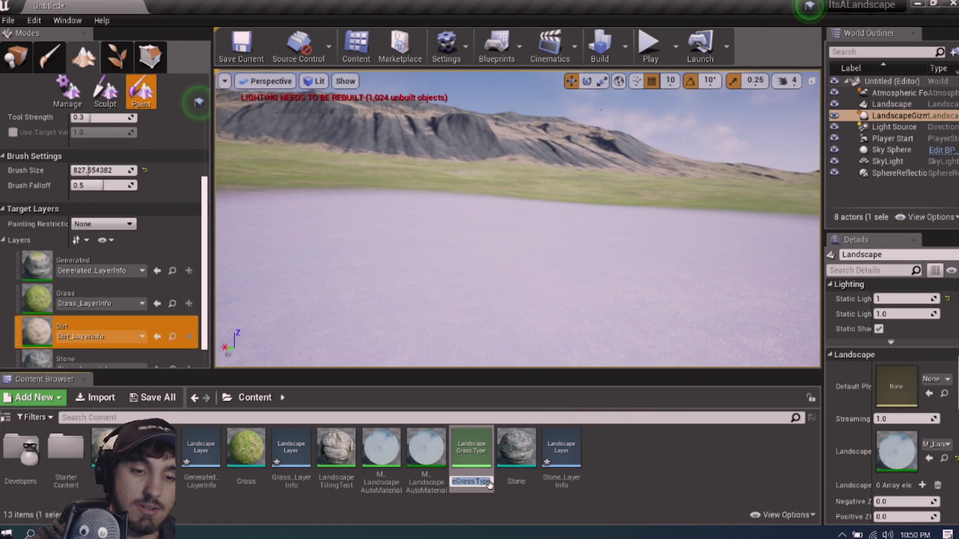
{"action": "type", "text": "Grass"}
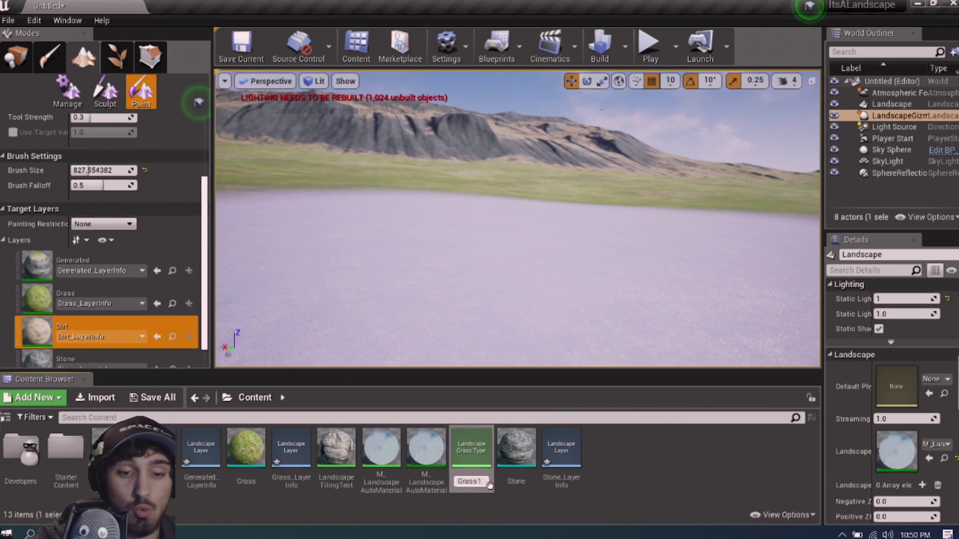
{"action": "key", "text": "Return"}
{"action": "right_click", "coordinate": [294, 452]}
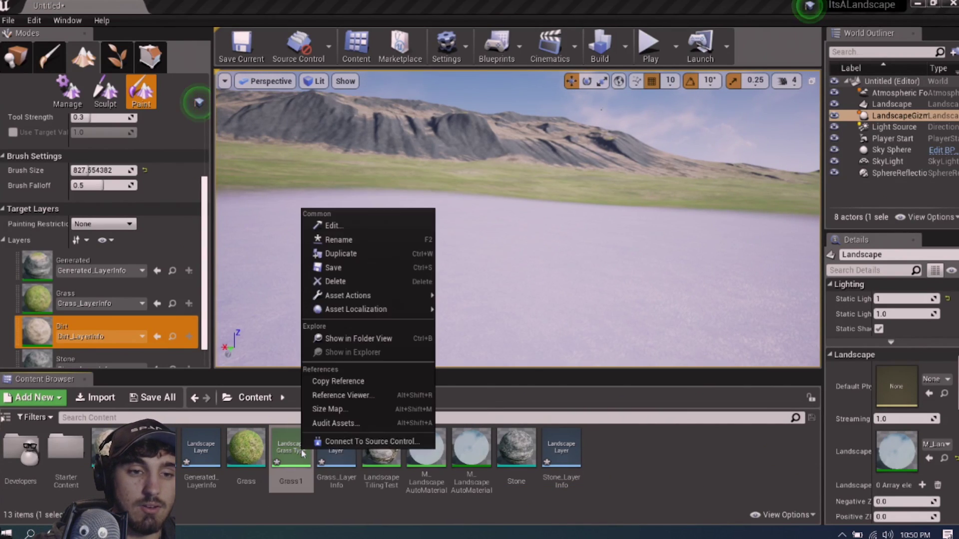
{"action": "left_click", "coordinate": [331, 245]}
{"action": "key", "text": "Return"}
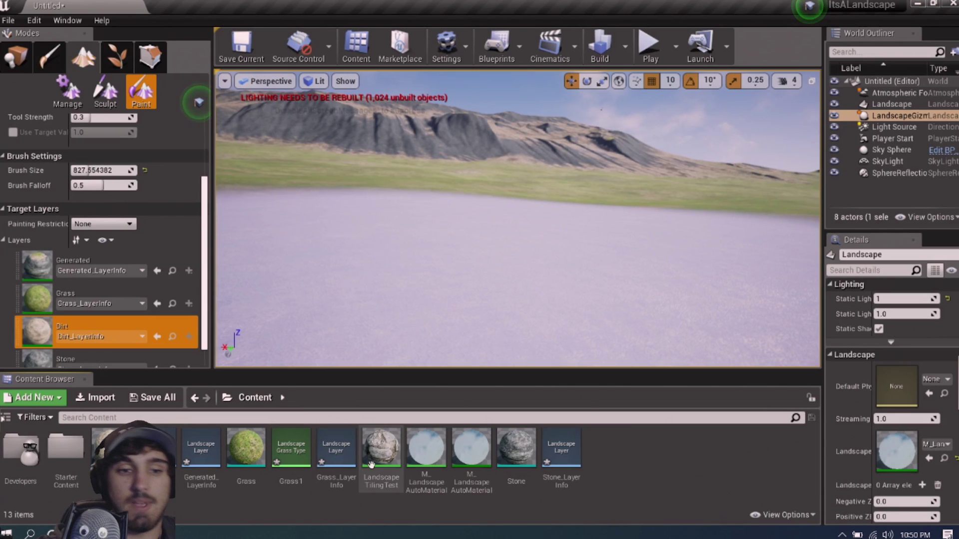
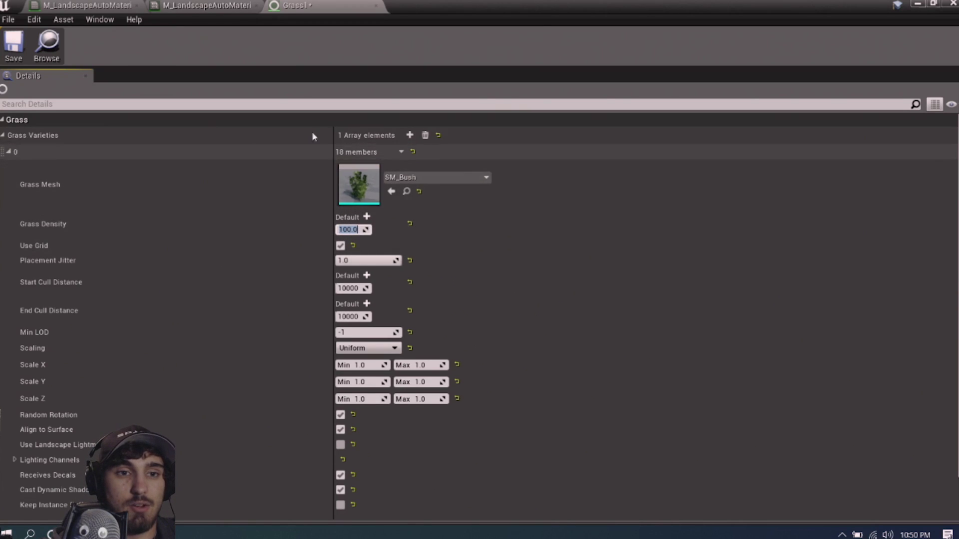
Add a second grass variety to the Grass1 asset and expand its settings
{"action": "left_click", "coordinate": [8, 152]}
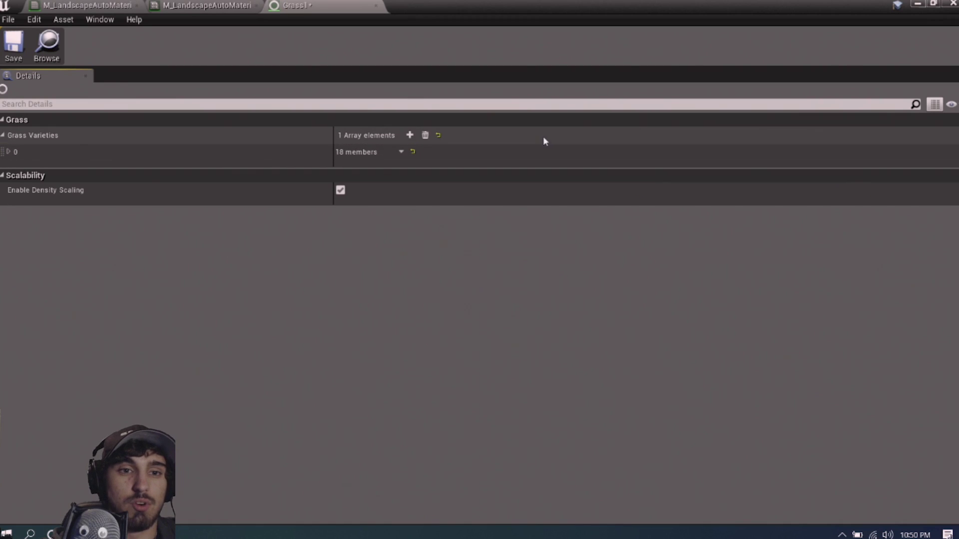
{"action": "left_click", "coordinate": [408, 135]}
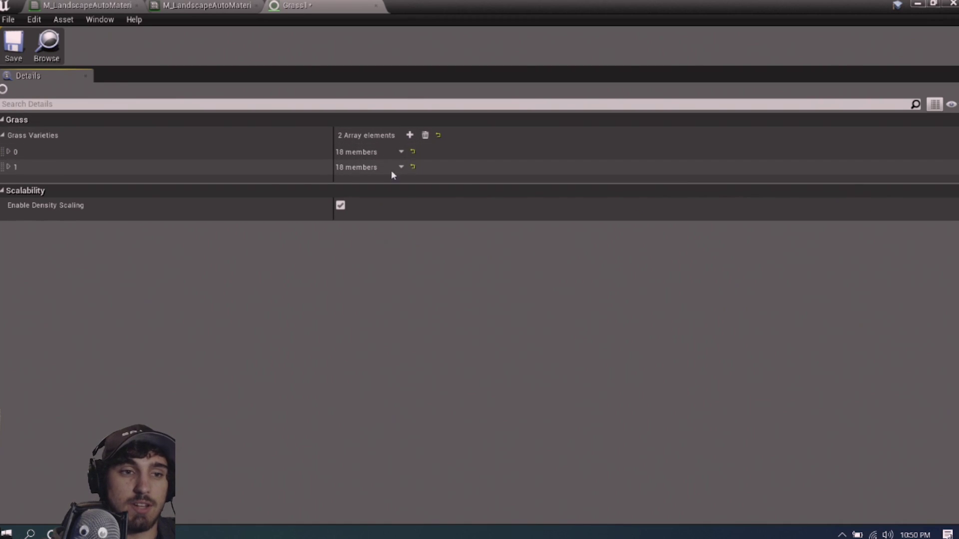
{"action": "left_click", "coordinate": [13, 167]}
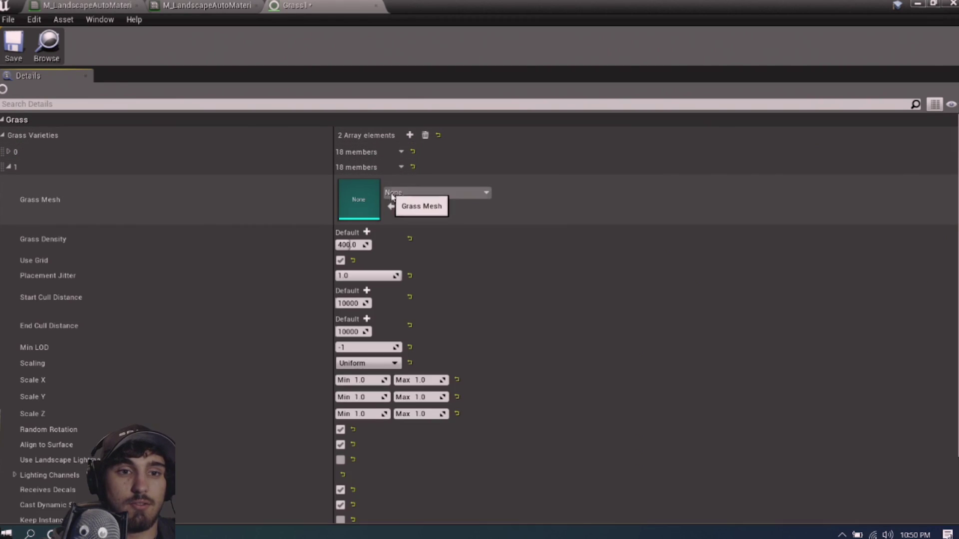
Set the second variety's grass mesh to SM_Chair, searching the static meshes for "chair"
{"action": "left_click", "coordinate": [410, 194]}
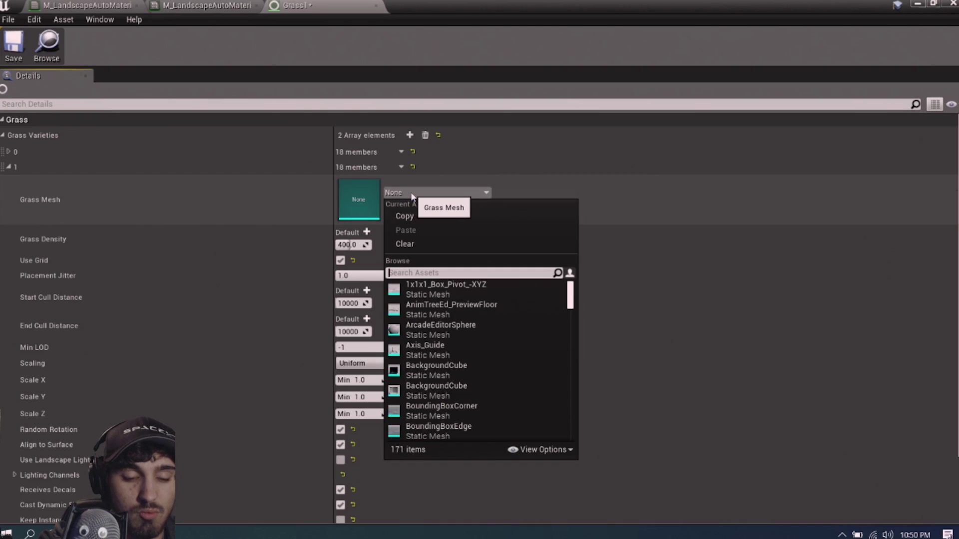
{"action": "type", "text": "bog"}
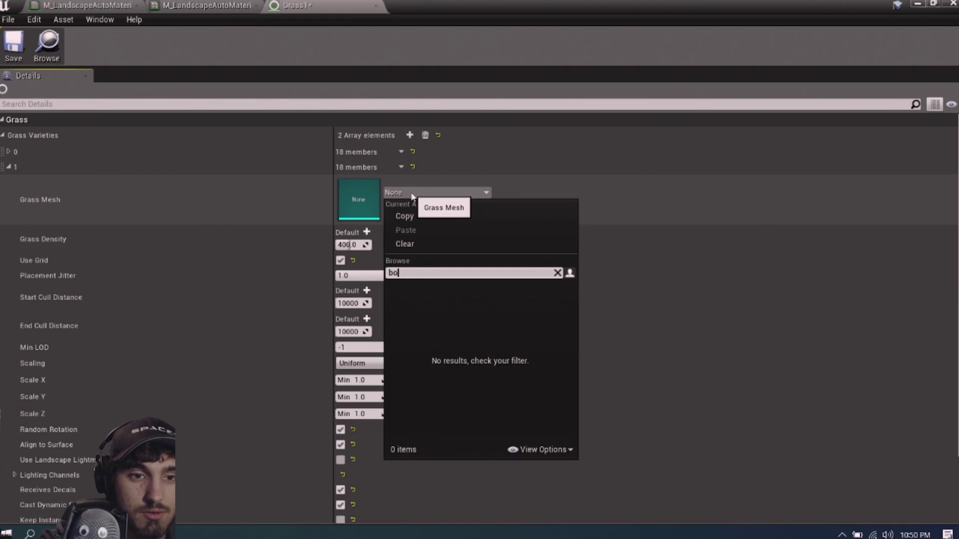
{"action": "key", "text": "BackSpace"}
{"action": "type", "text": "myr"}
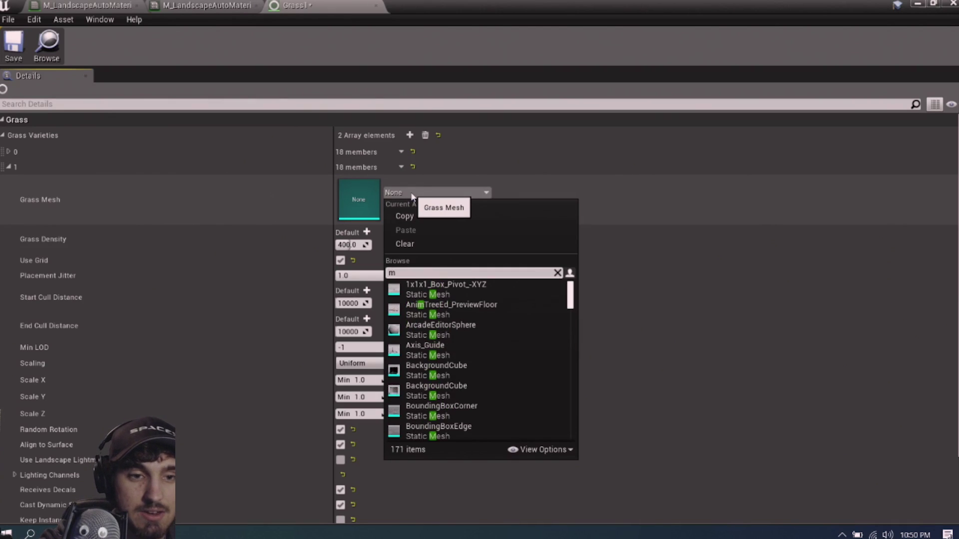
{"action": "key", "text": "BackSpace"}
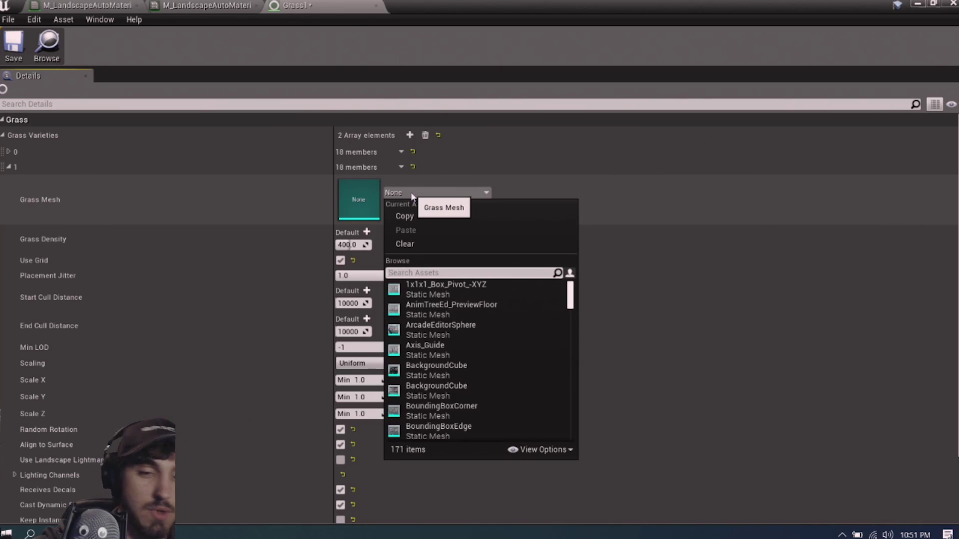
{"action": "scroll", "coordinate": [470, 407], "scroll_direction": "down", "scroll_amount": 4}
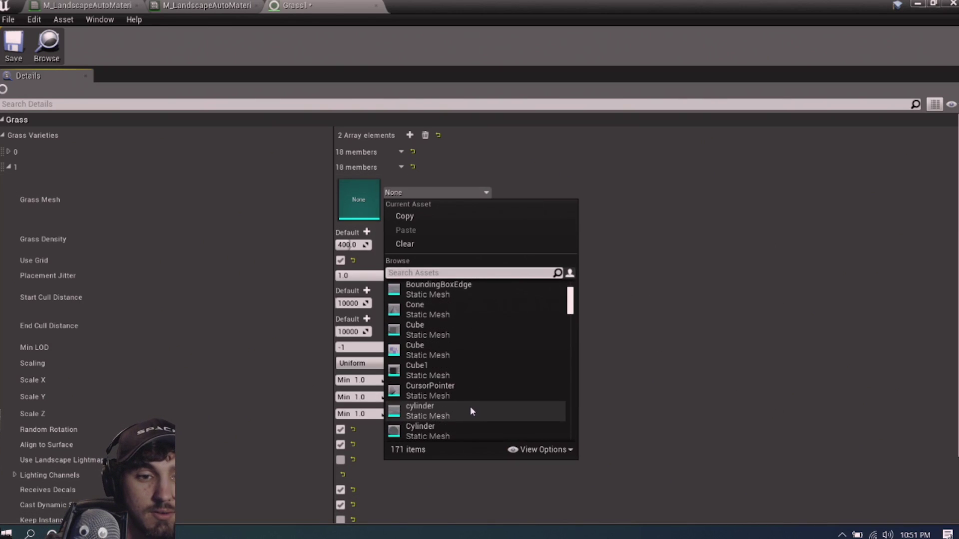
{"action": "type", "text": "c"}
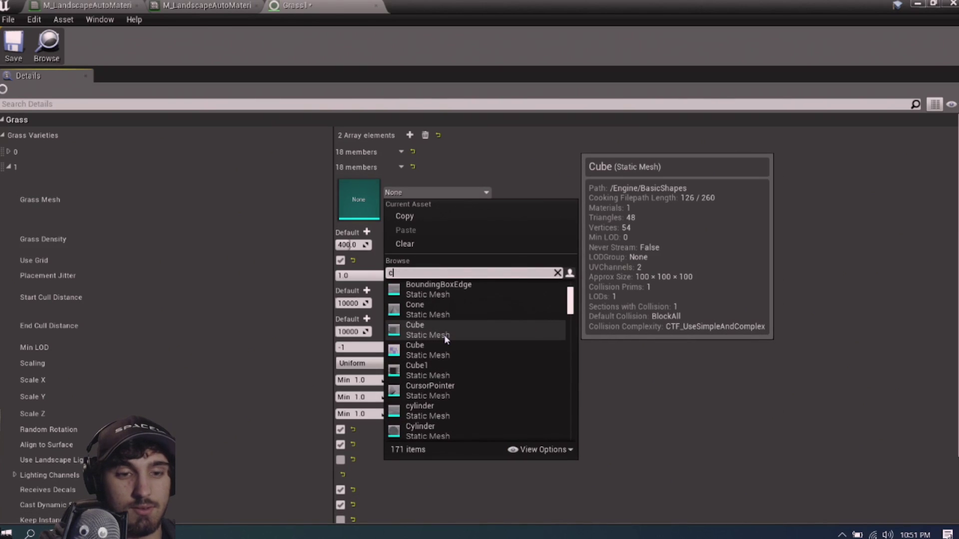
{"action": "type", "text": "hair"}
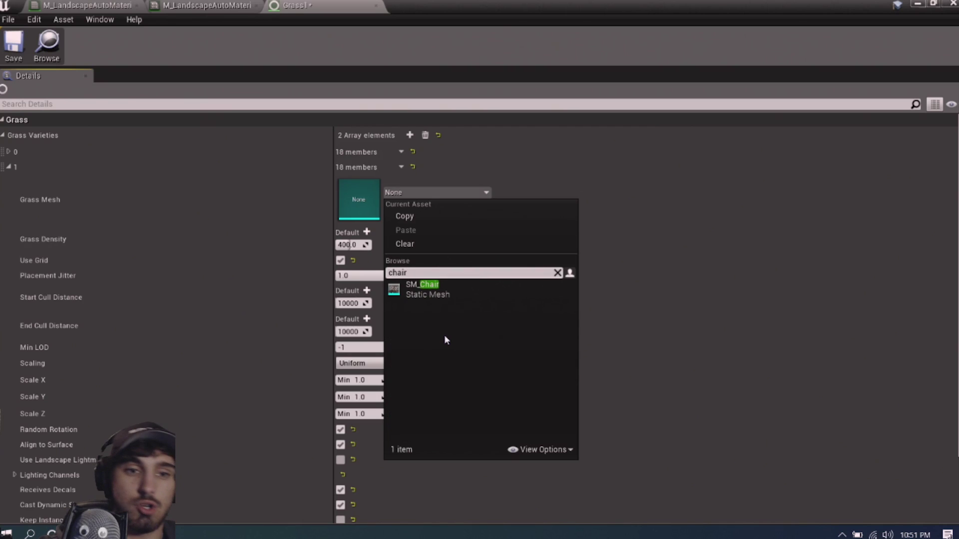
{"action": "left_click", "coordinate": [422, 289]}
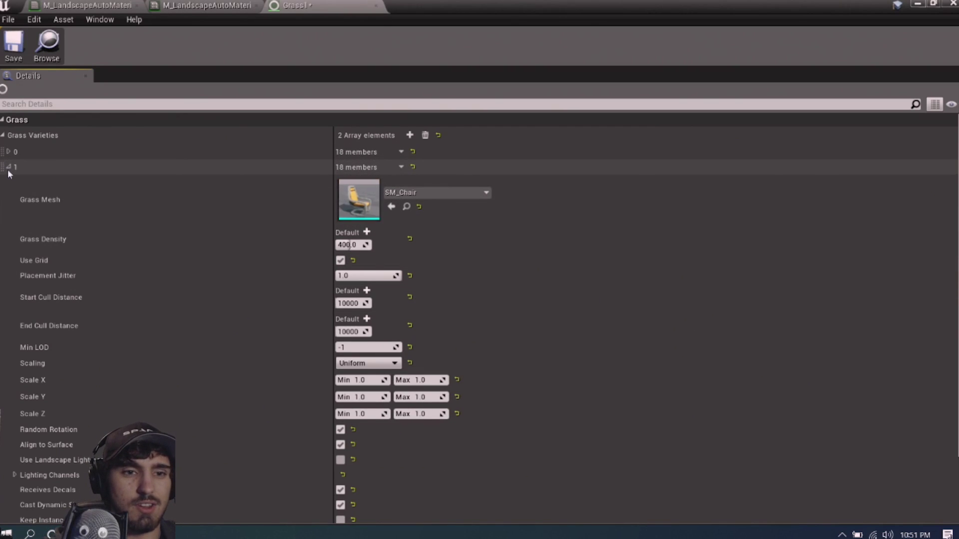
Set the chair variety's grass density to 50 and collapse its settings
{"action": "left_click", "coordinate": [348, 245]}
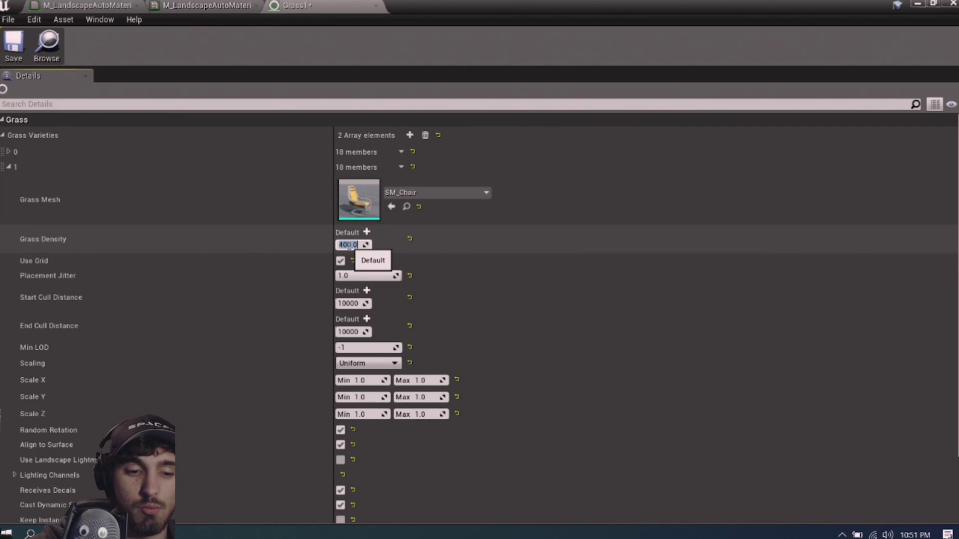
{"action": "key", "text": "Return"}
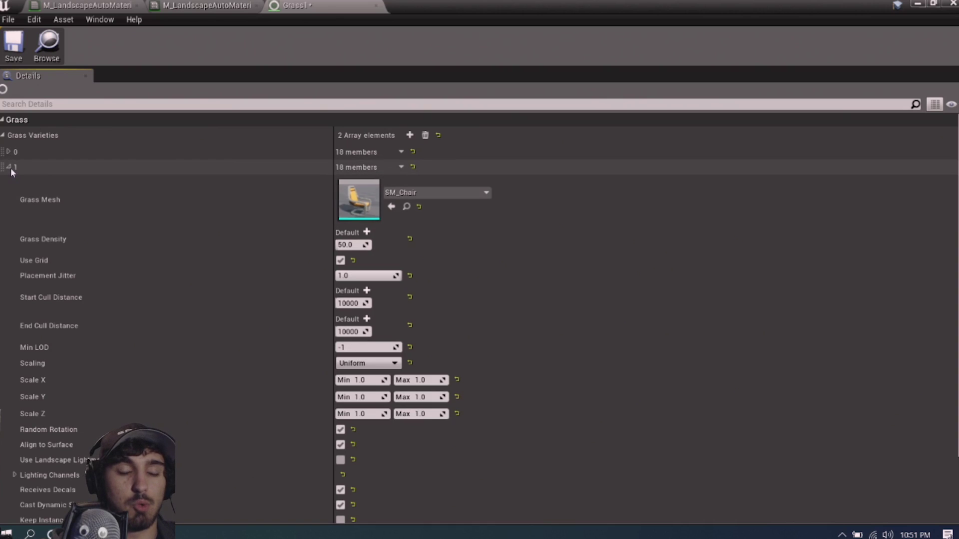
{"action": "left_click", "coordinate": [9, 168]}
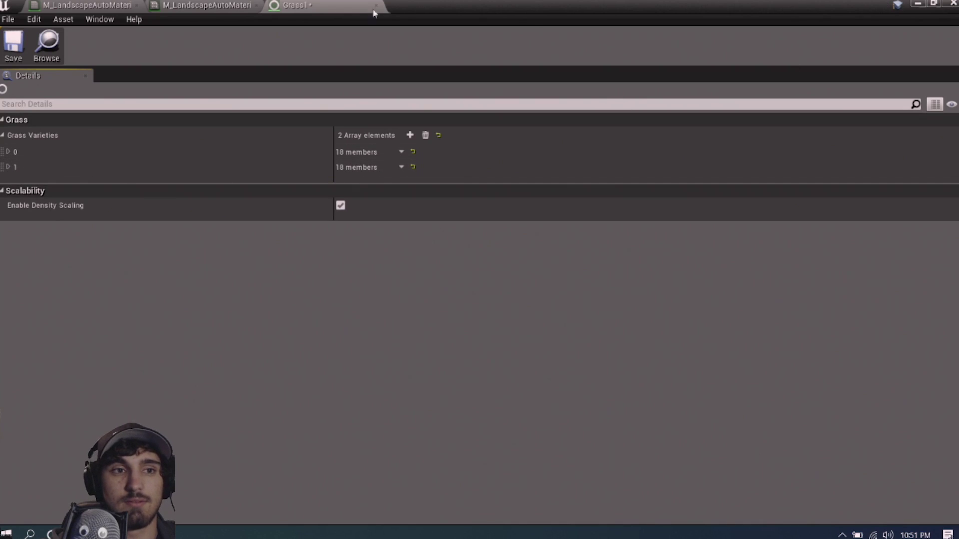
Open the Grass2 asset for editing, add a grass variety to it and expand the variety's settings
{"action": "left_click", "coordinate": [922, 4]}
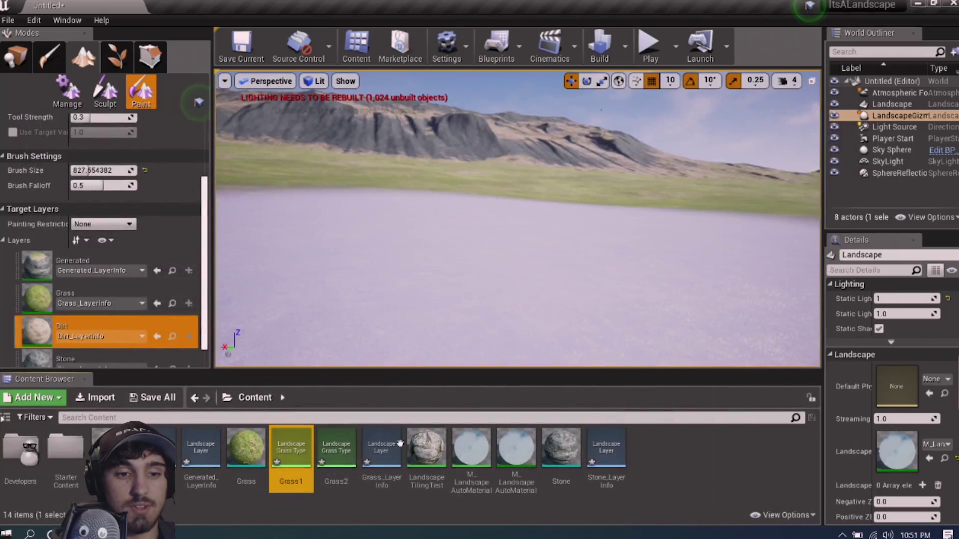
{"action": "double_click", "coordinate": [336, 449]}
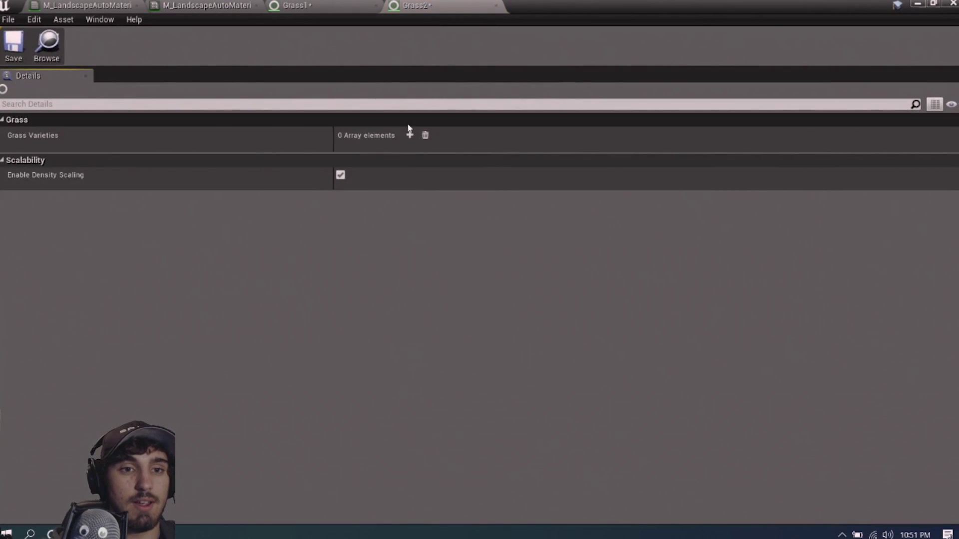
{"action": "left_click", "coordinate": [410, 135]}
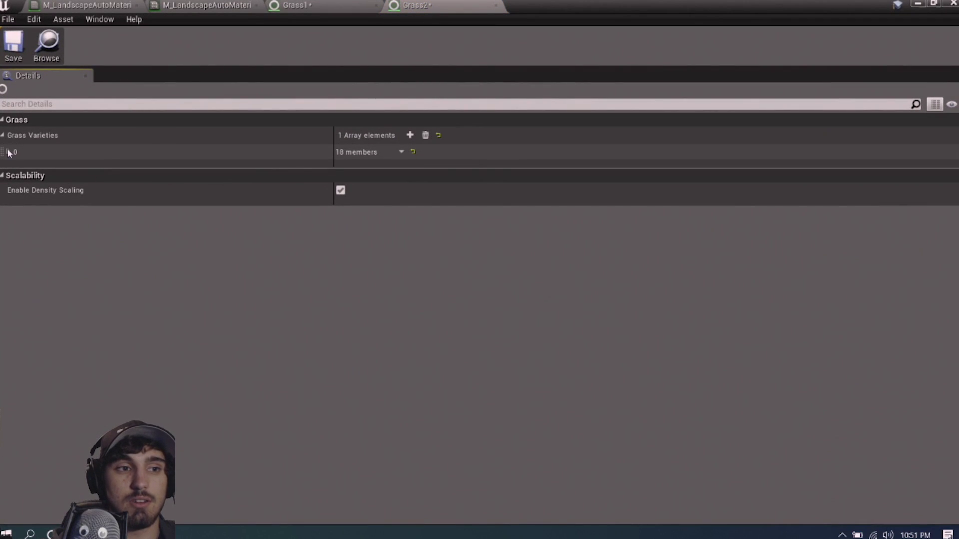
{"action": "left_click", "coordinate": [8, 152]}
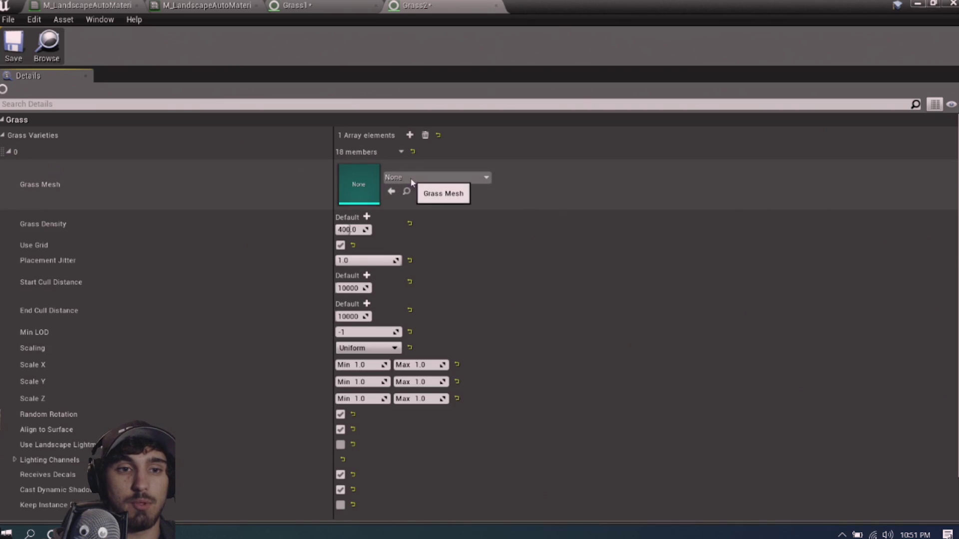
Set the first variety's grass mesh to SM_Bush, searching the static meshes for "bush", and collapse its settings
{"action": "left_click", "coordinate": [425, 179]}
{"action": "type", "text": "bush"}
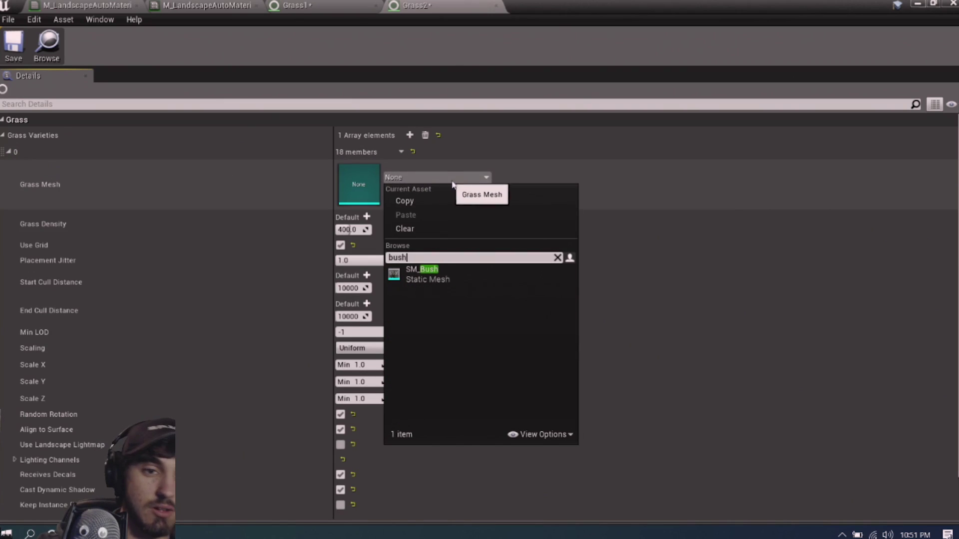
{"action": "left_click", "coordinate": [426, 275]}
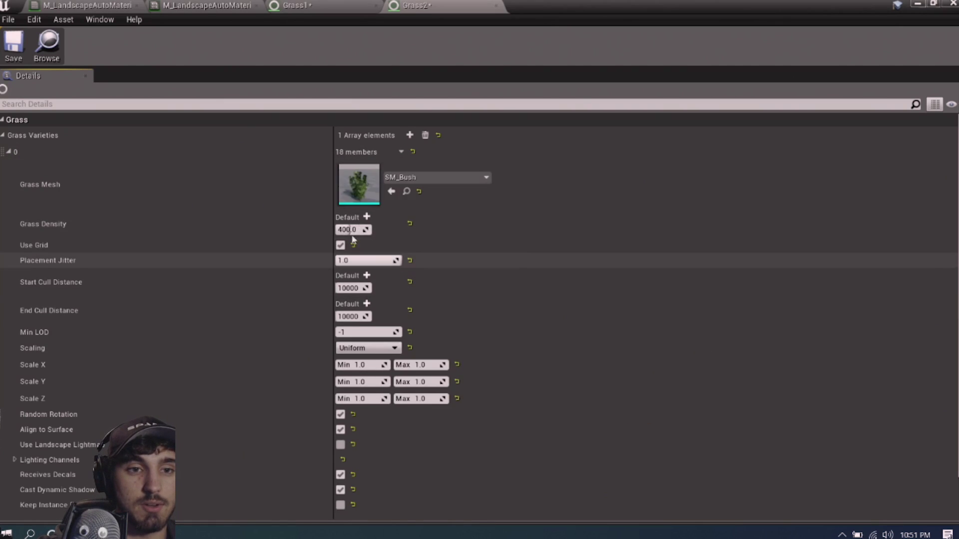
{"action": "left_click", "coordinate": [8, 151]}
Add a second grass variety to Grass2 and open its list of available grass meshes
{"action": "left_click", "coordinate": [409, 135]}
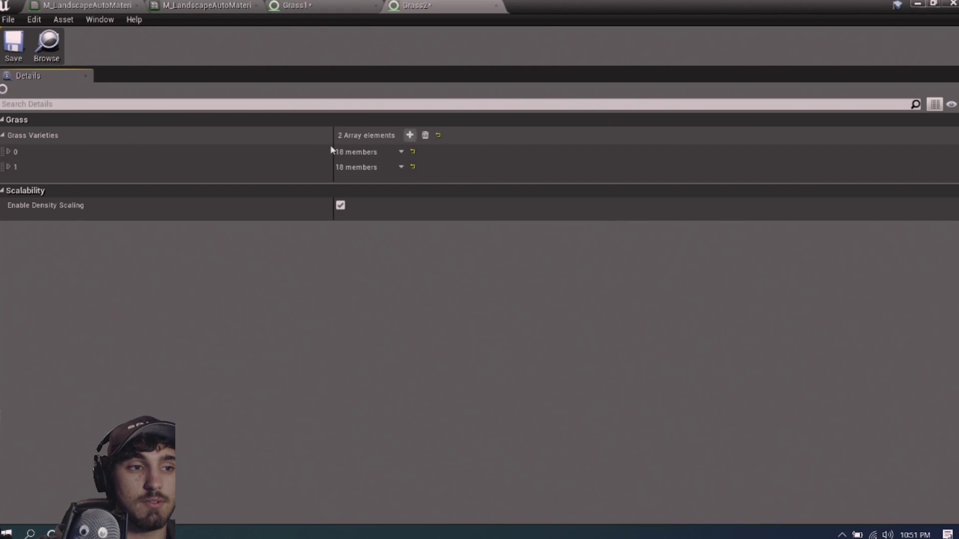
{"action": "left_click", "coordinate": [8, 167]}
{"action": "left_click", "coordinate": [411, 192]}
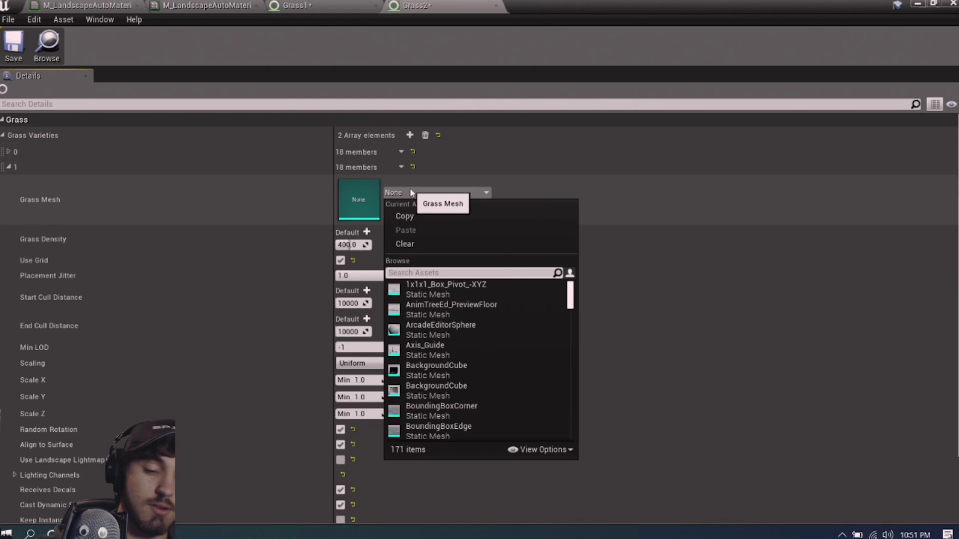
{"action": "type", "text": "rock"}
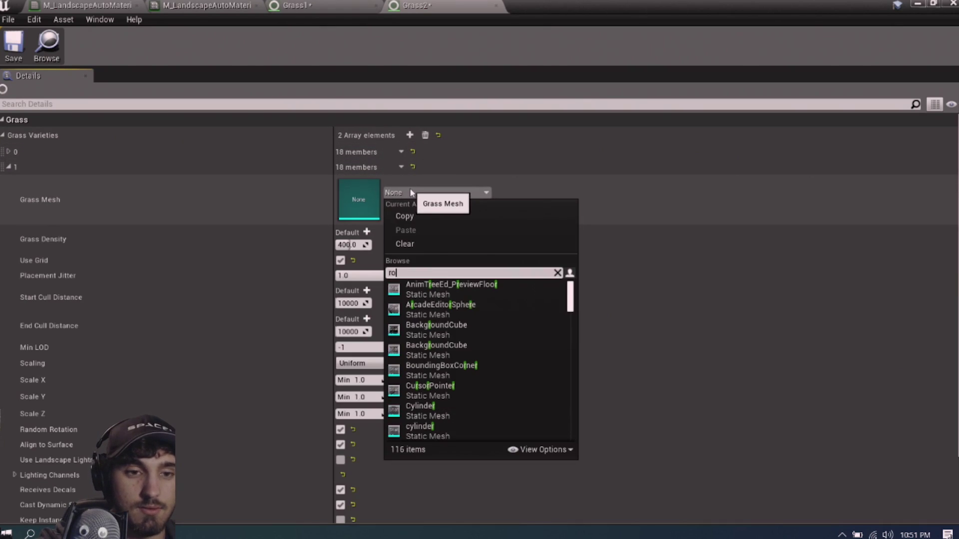
{"action": "key", "text": "BackSpace"}
{"action": "key", "text": "BackSpace"}
{"action": "key", "text": "BackSpace"}
{"action": "key", "text": "BackSpace"}
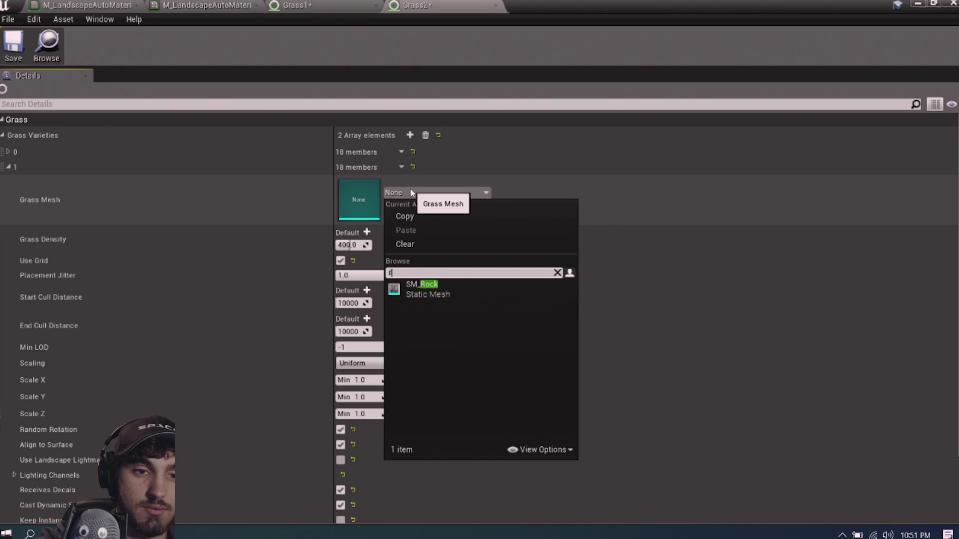
Set the second variety's grass mesh to SM_Chair and its grass density to 100, and collapse its settings
{"action": "type", "text": "chair"}
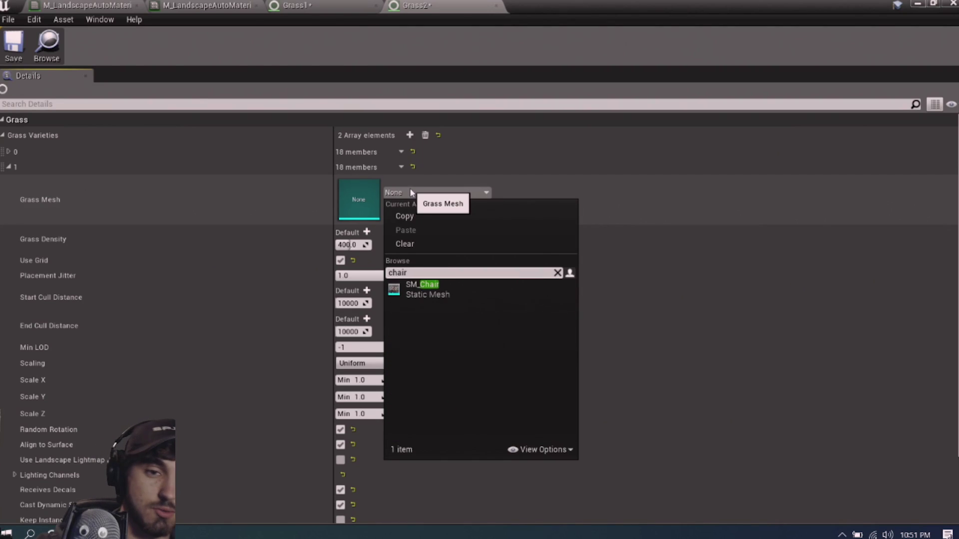
{"action": "left_click", "coordinate": [412, 291]}
{"action": "left_click", "coordinate": [351, 244]}
{"action": "type", "text": "100"}
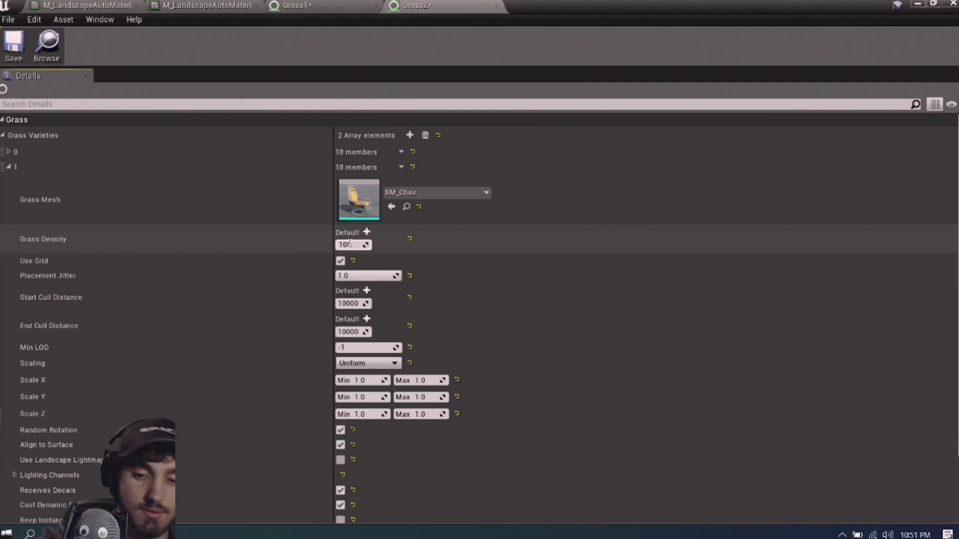
{"action": "key", "text": "Return"}
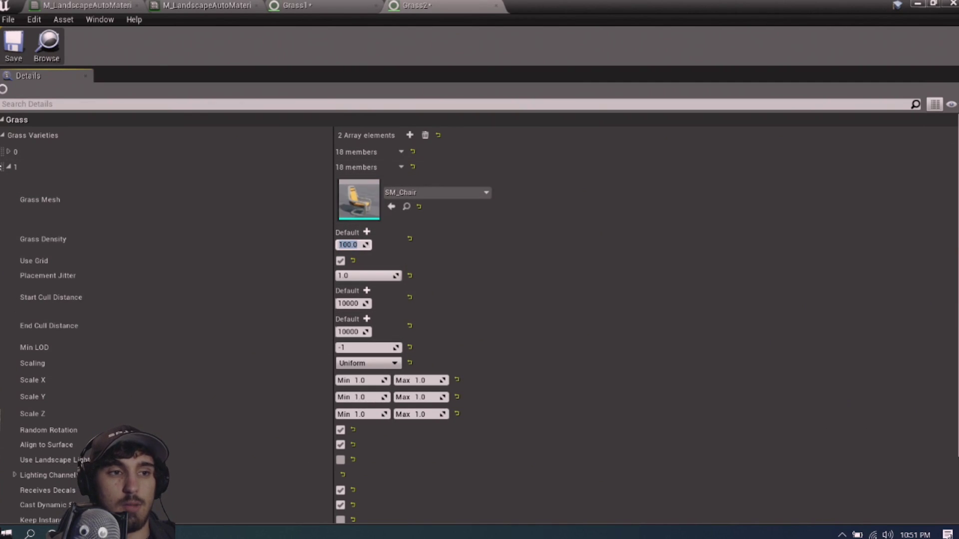
{"action": "left_click", "coordinate": [9, 167]}
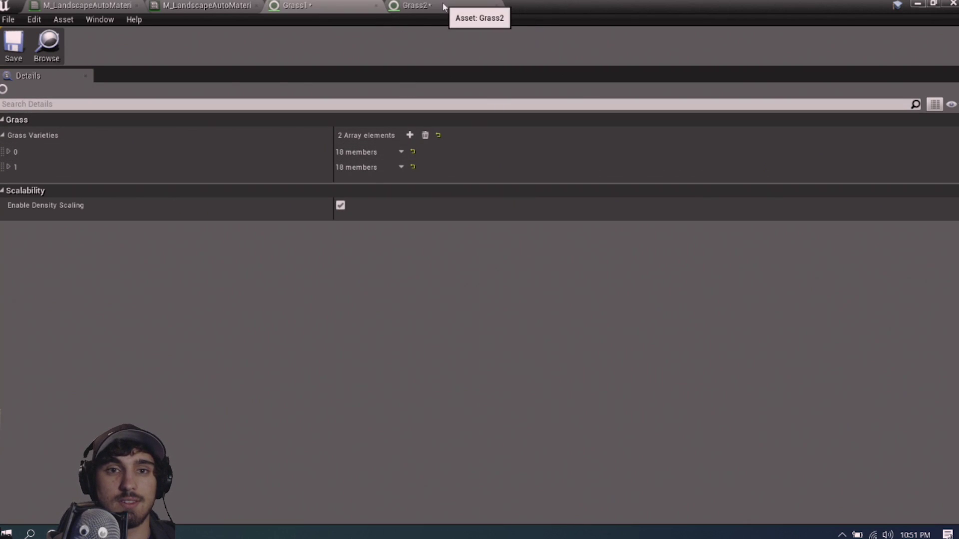
In M_LandscapeAutoMaterial, assign Grass1 to the Grass output node's first entry and choose a landscape grass type for its second entry
{"action": "left_click", "coordinate": [87, 5]}
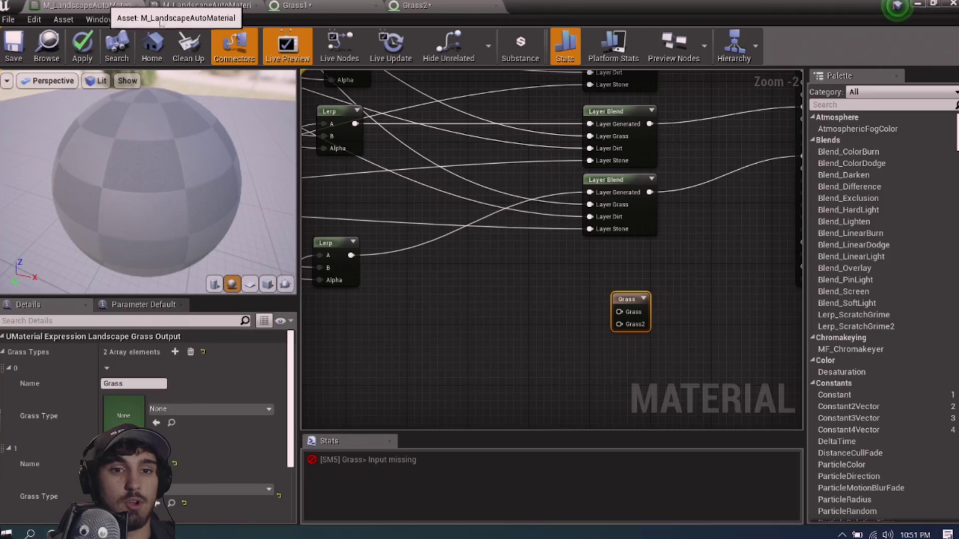
{"action": "left_click", "coordinate": [215, 407]}
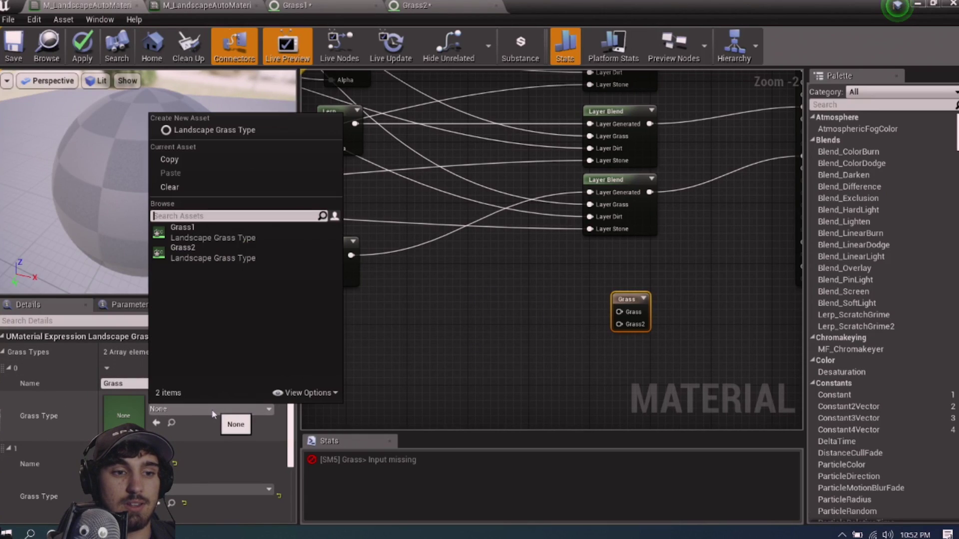
{"action": "left_click", "coordinate": [202, 230]}
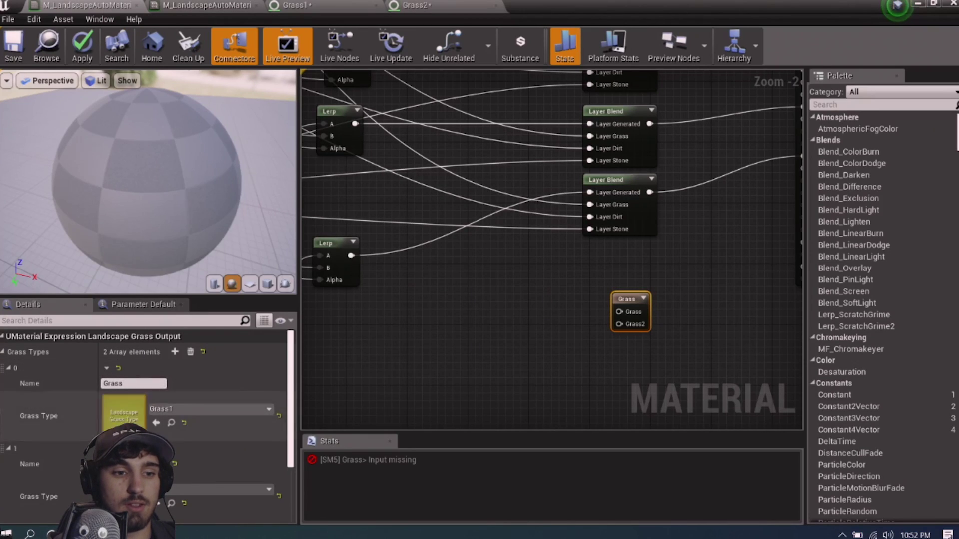
{"action": "left_click", "coordinate": [220, 490]}
{"action": "left_click", "coordinate": [203, 314]}
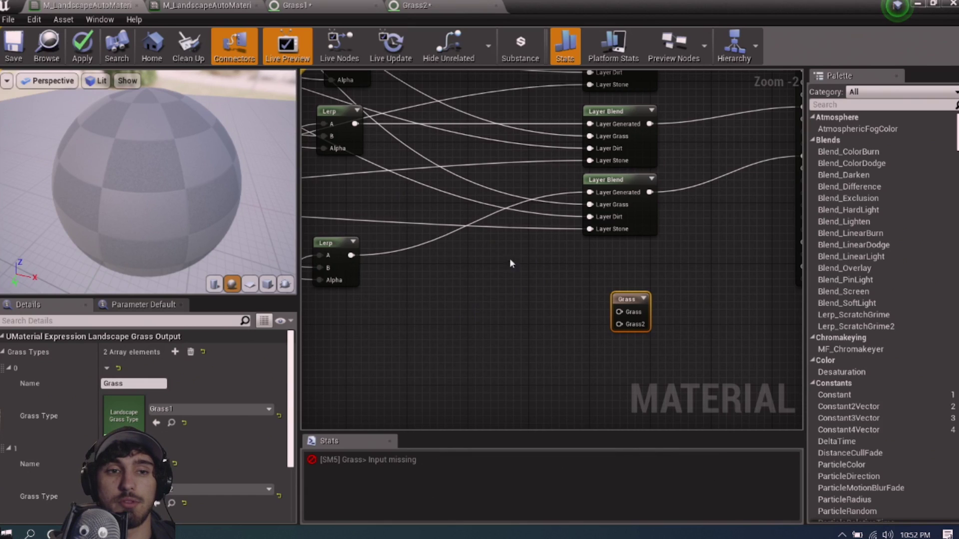
Add a LandscapeLayerBlend node to the material graph beside the Grass output node
{"action": "scroll", "coordinate": [510, 259], "scroll_direction": "down", "scroll_amount": 2}
{"action": "right_click_drag", "start_coordinate": [394, 247], "coordinate": [446, 283]}
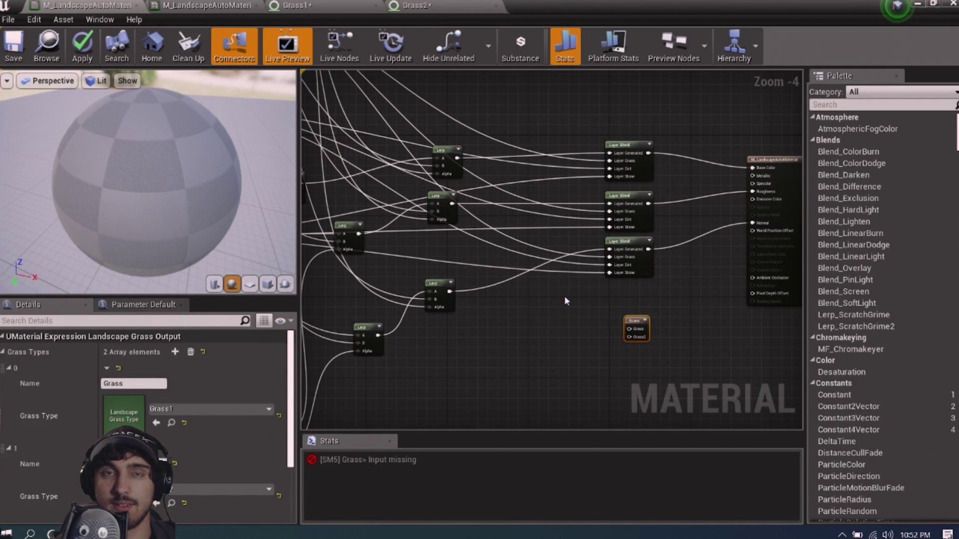
{"action": "scroll", "coordinate": [509, 287], "scroll_direction": "down", "scroll_amount": 2}
{"action": "scroll", "coordinate": [526, 315], "scroll_direction": "up", "scroll_amount": 2}
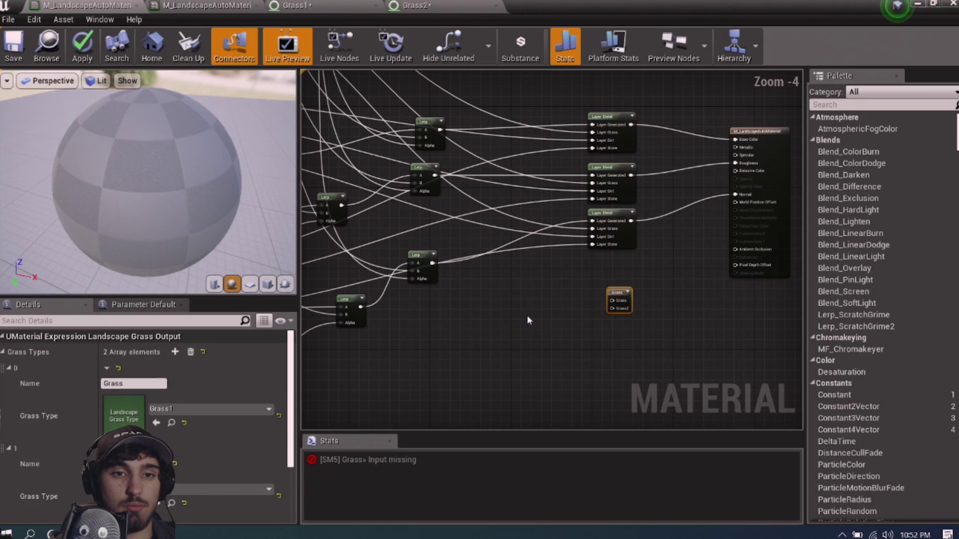
{"action": "right_click", "coordinate": [553, 300]}
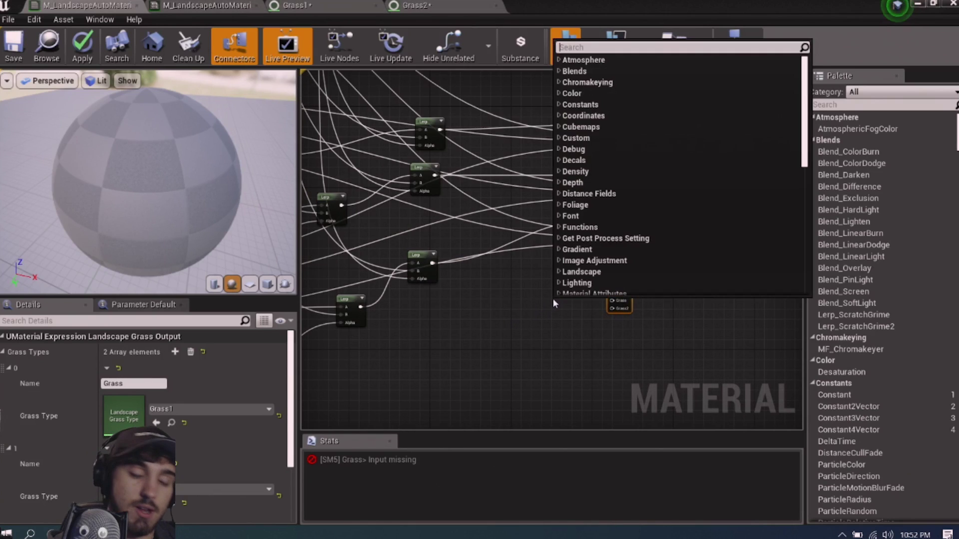
{"action": "type", "text": "lands"}
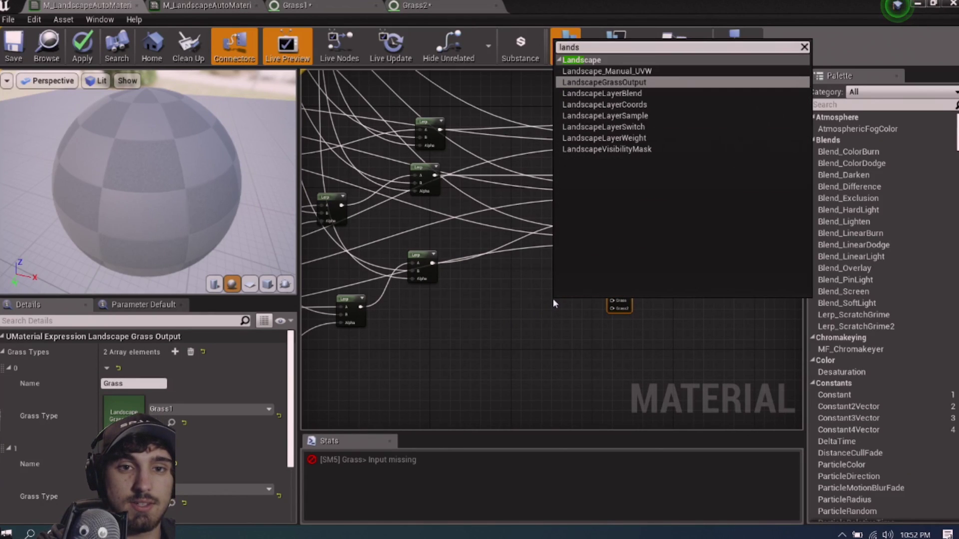
{"action": "left_click", "coordinate": [610, 94]}
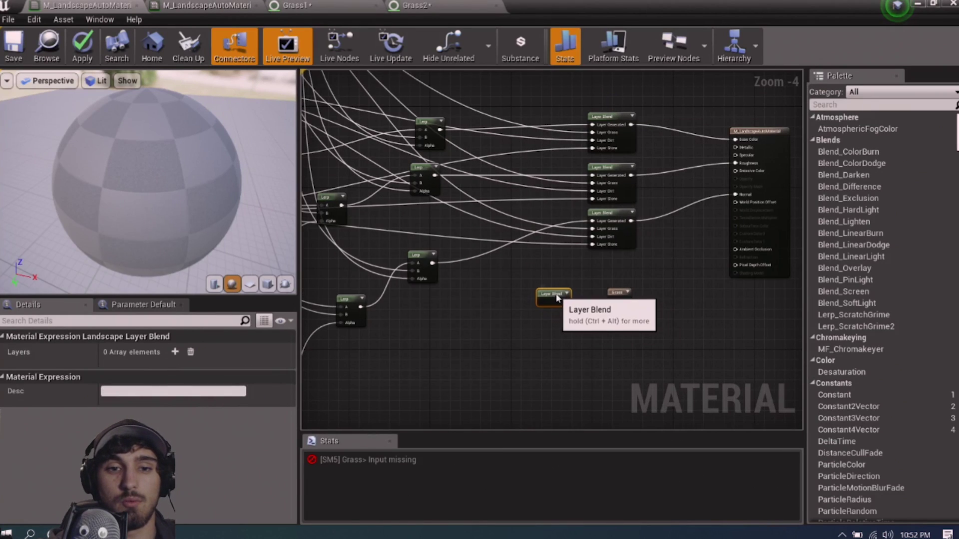
Duplicate the empty Layer Blend node and place the copy directly below the original
{"action": "scroll", "coordinate": [574, 311], "scroll_direction": "up", "scroll_amount": 3}
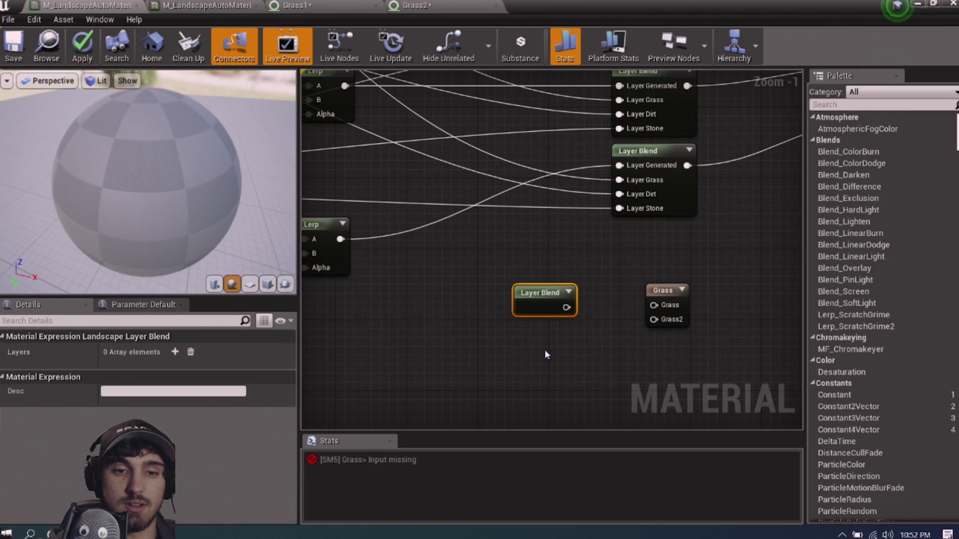
{"action": "key", "text": "ctrl+w"}
{"action": "left_click_drag", "start_coordinate": [561, 351], "coordinate": [527, 336]}
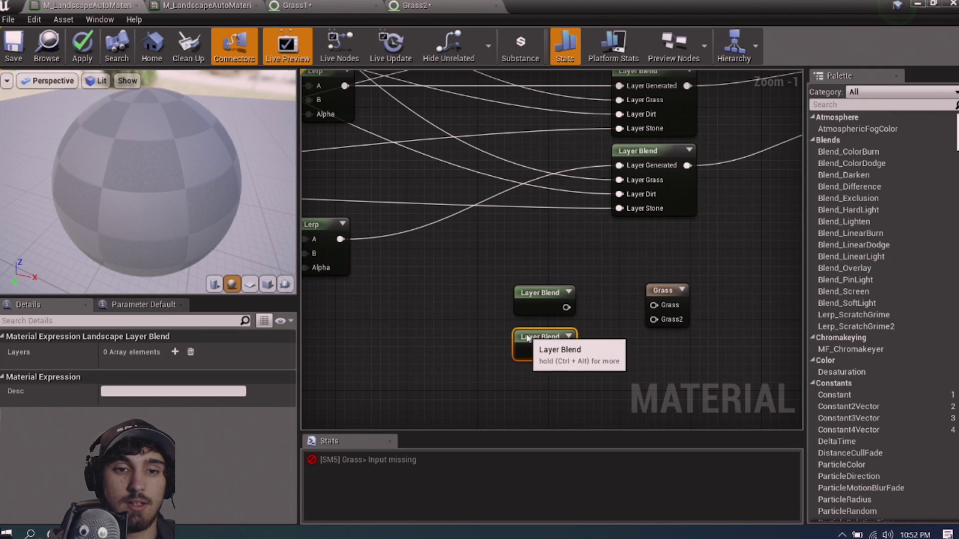
Add a layer named Generated to the upper of the two new Layer Blend nodes
{"action": "left_click", "coordinate": [549, 303]}
{"action": "left_click", "coordinate": [174, 352]}
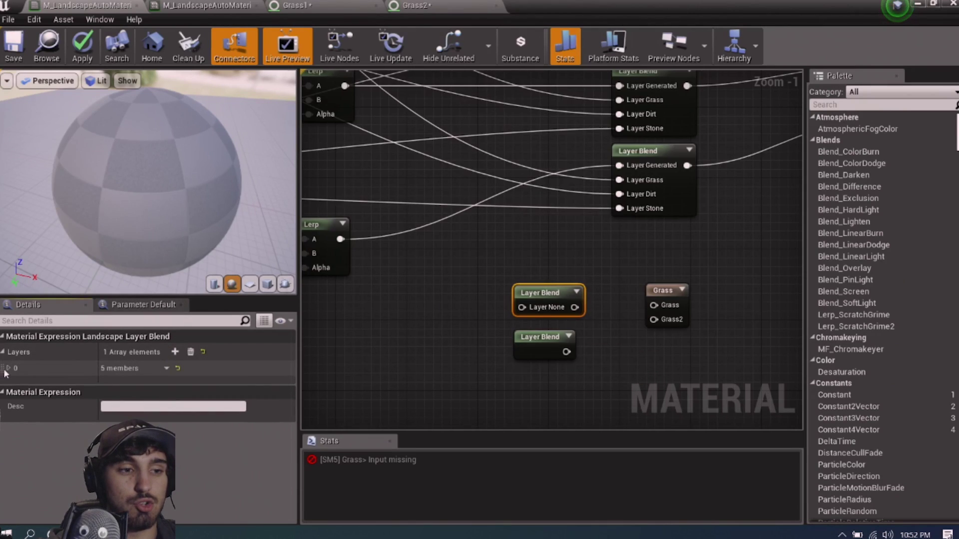
{"action": "left_click", "coordinate": [7, 368]}
{"action": "left_click", "coordinate": [114, 383]}
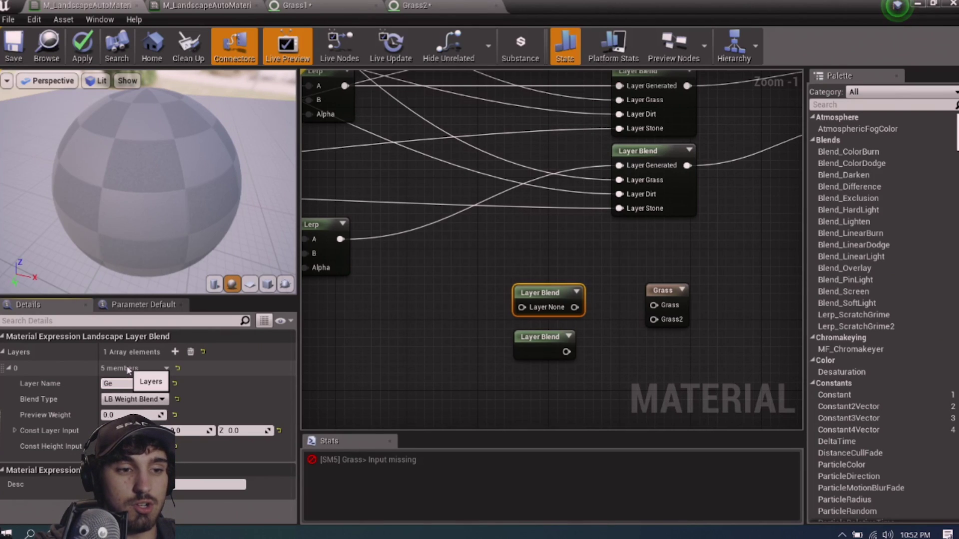
{"action": "key", "text": "Return"}
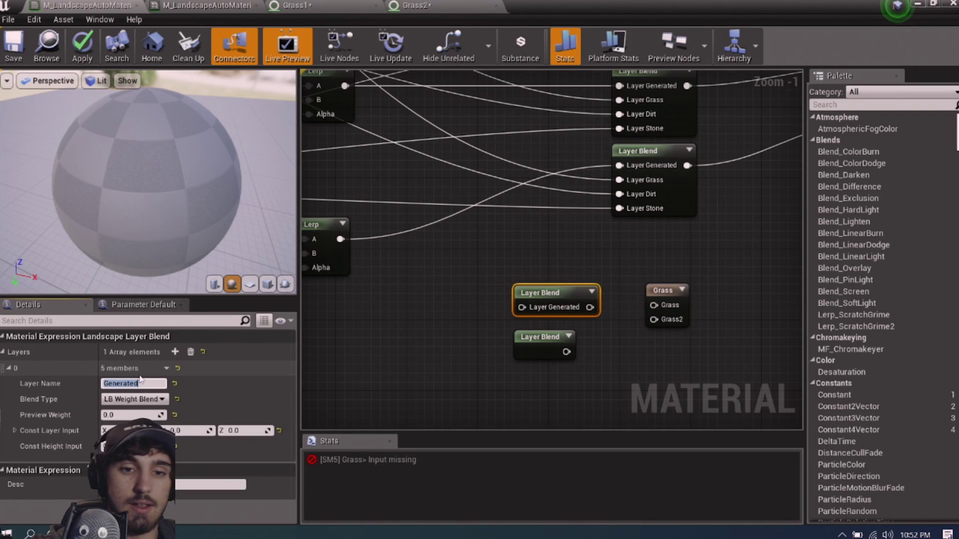
Add a layer named Grass to the lower of the two new Layer Blend nodes
{"action": "left_click", "coordinate": [544, 337]}
{"action": "left_click", "coordinate": [175, 352]}
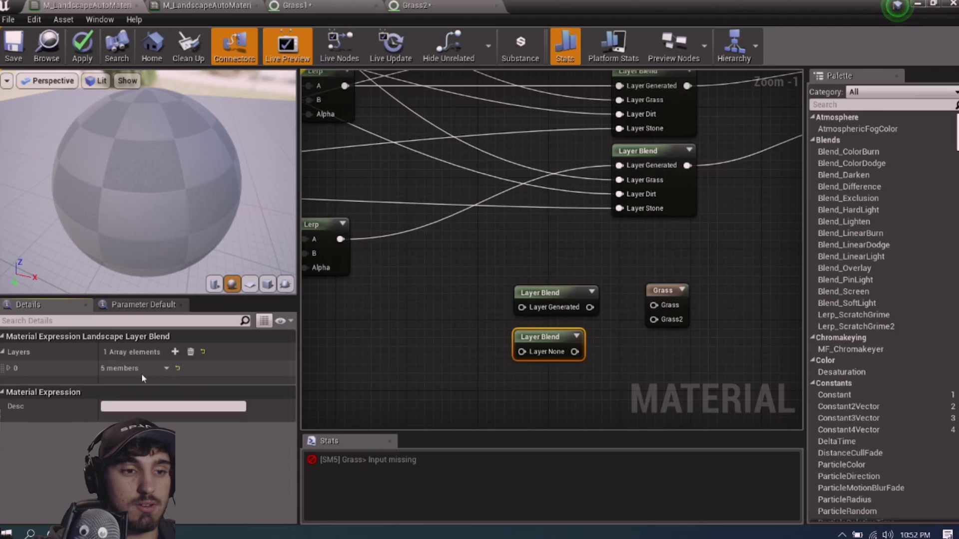
{"action": "left_click", "coordinate": [8, 369]}
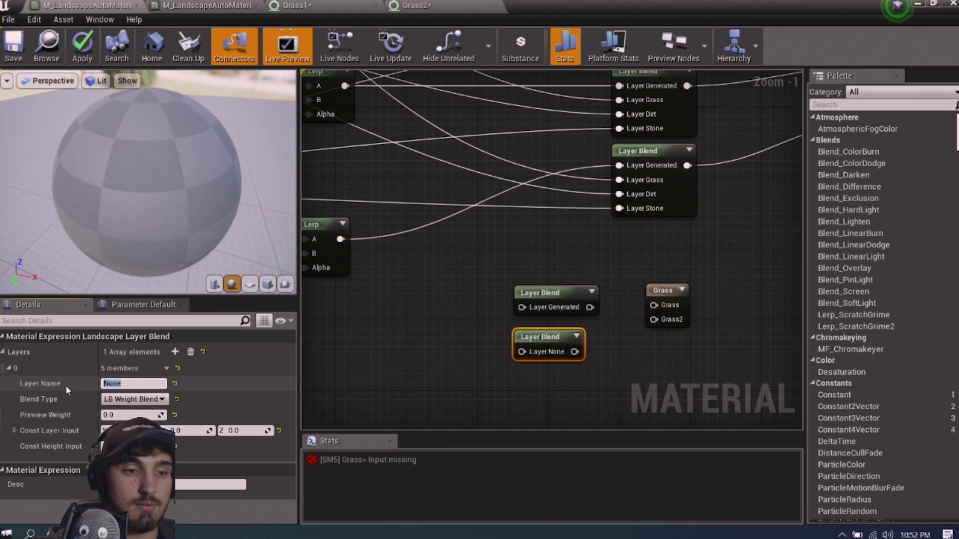
{"action": "type", "text": "Grass"}
{"action": "key", "text": "Return"}
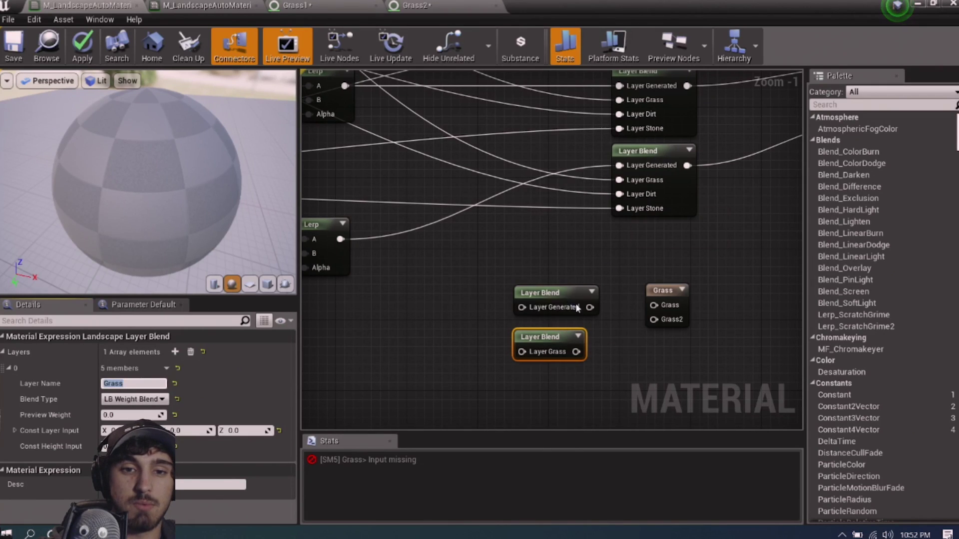
Connect the Generated Layer Blend to the output node's Grass input and the Grass Layer Blend to its Grass2 input
{"action": "left_click_drag", "start_coordinate": [590, 308], "coordinate": [653, 306]}
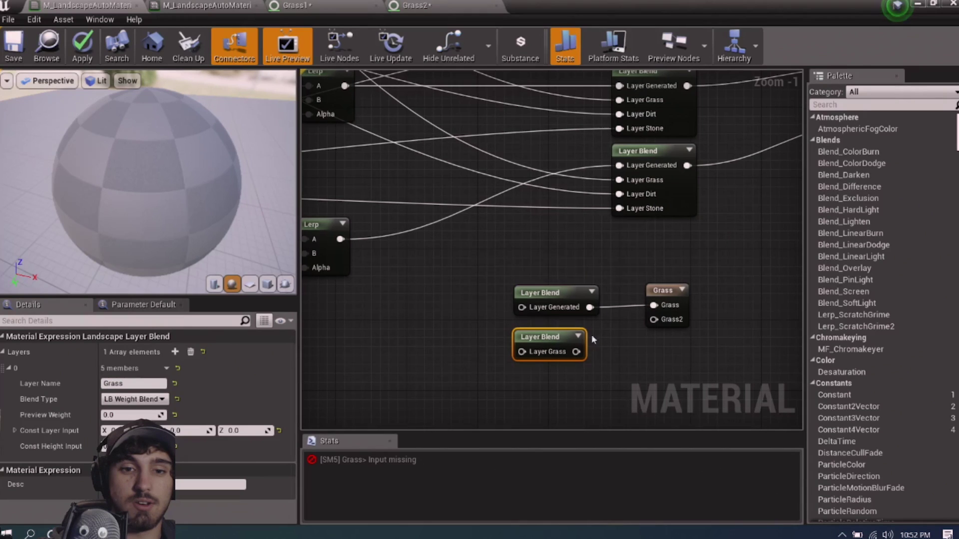
{"action": "left_click_drag", "start_coordinate": [576, 352], "coordinate": [653, 319]}
Examine the WorldAlignedBlend node's outputs and the material attribute nodes feeding the Lerp nodes in the material graph
{"action": "scroll", "coordinate": [539, 313], "scroll_direction": "down", "scroll_amount": 1}
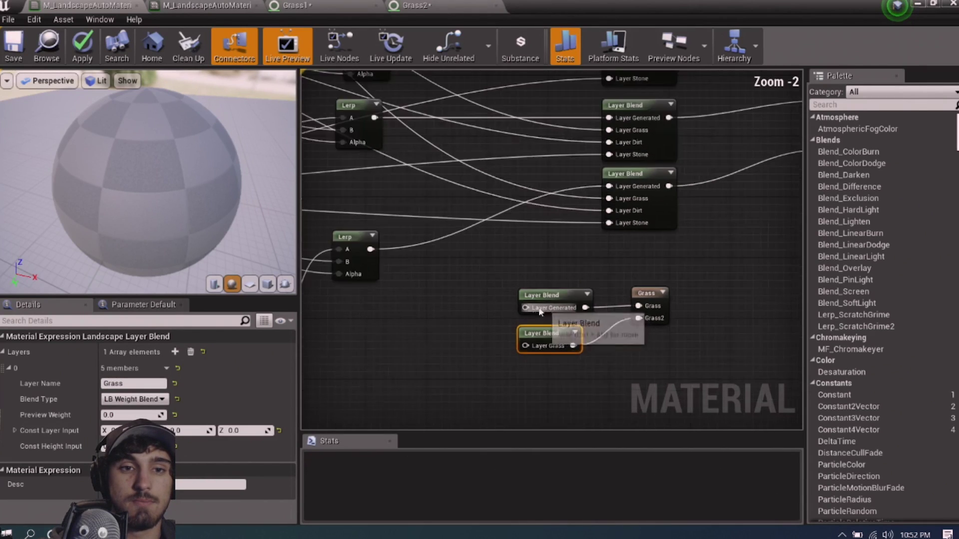
{"action": "scroll", "coordinate": [540, 312], "scroll_direction": "down", "scroll_amount": 2}
{"action": "right_click_drag", "start_coordinate": [496, 280], "coordinate": [656, 395]}
{"action": "scroll", "coordinate": [544, 184], "scroll_direction": "down", "scroll_amount": 1}
{"action": "right_click_drag", "start_coordinate": [531, 156], "coordinate": [563, 285]}
{"action": "scroll", "coordinate": [494, 206], "scroll_direction": "up", "scroll_amount": 3}
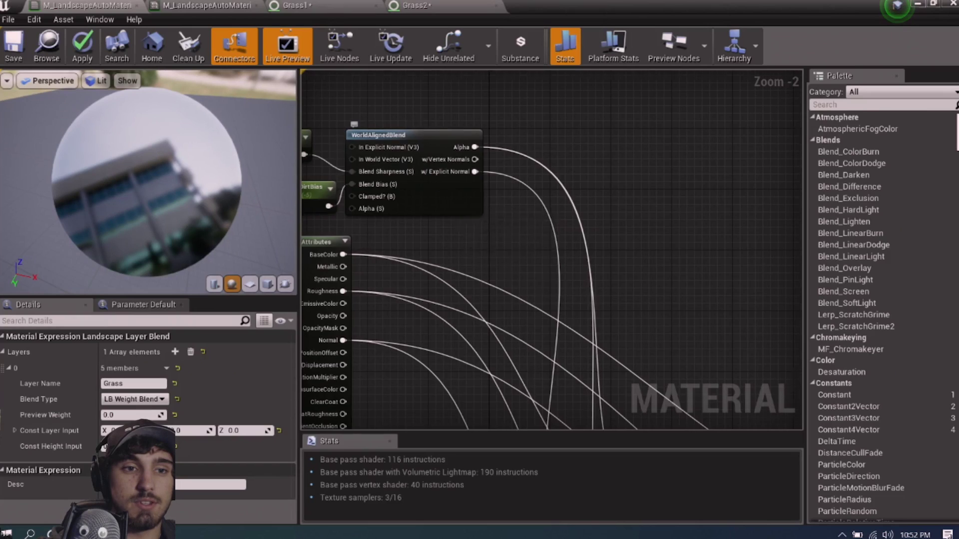
{"action": "right_click_drag", "start_coordinate": [334, 179], "coordinate": [368, 187]}
{"action": "left_click_drag", "start_coordinate": [508, 180], "coordinate": [563, 228]}
{"action": "scroll", "coordinate": [505, 258], "scroll_direction": "down", "scroll_amount": 3}
{"action": "right_click_drag", "start_coordinate": [470, 265], "coordinate": [750, 401]}
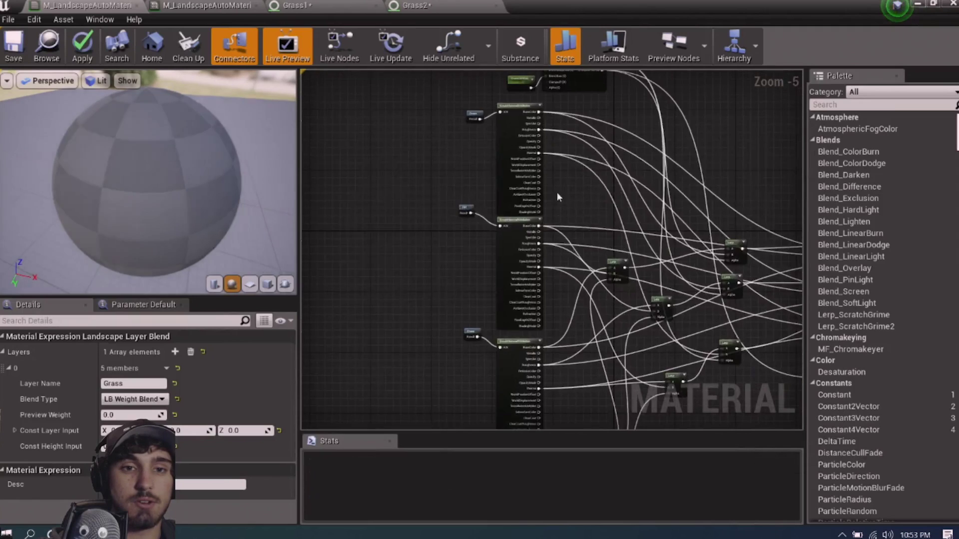
Connect the Grass BreakMaterialAttributes node's Normal output to the Grass Layer Blend node, save the material and return to the level
{"action": "scroll", "coordinate": [556, 197], "scroll_direction": "up", "scroll_amount": 2}
{"action": "right_click_drag", "start_coordinate": [554, 148], "coordinate": [555, 219]}
{"action": "scroll", "coordinate": [527, 196], "scroll_direction": "up", "scroll_amount": 1}
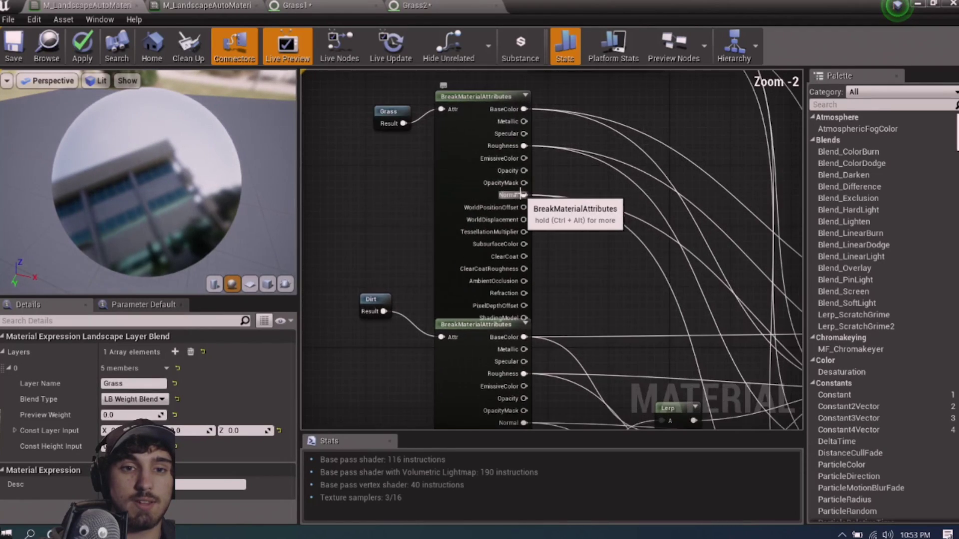
{"action": "left_click_drag", "start_coordinate": [526, 193], "coordinate": [632, 257]}
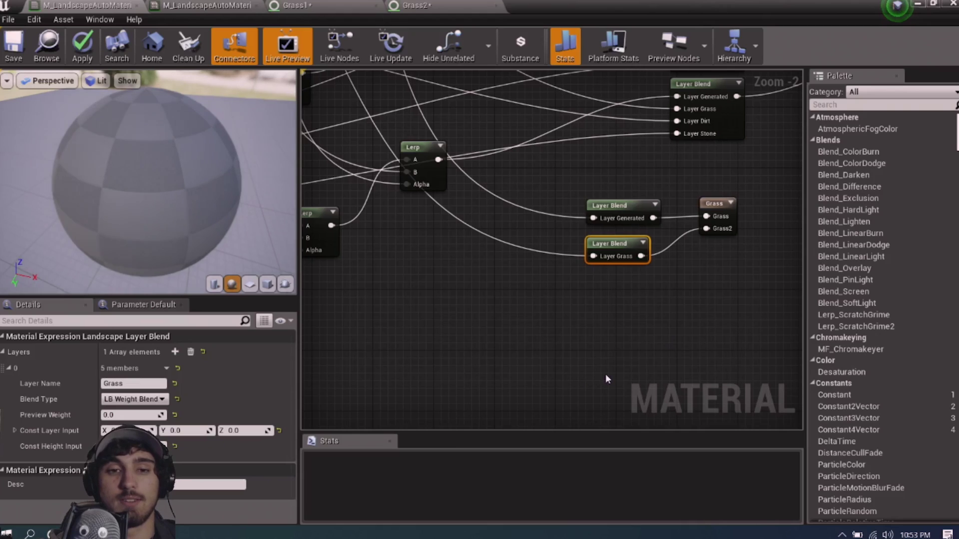
{"action": "left_click", "coordinate": [20, 45]}
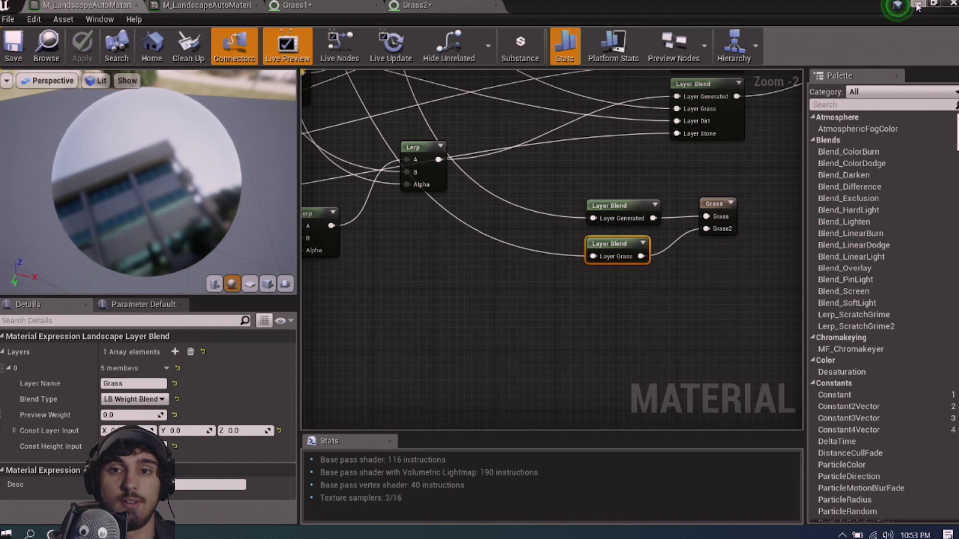
{"action": "left_click", "coordinate": [917, 5]}
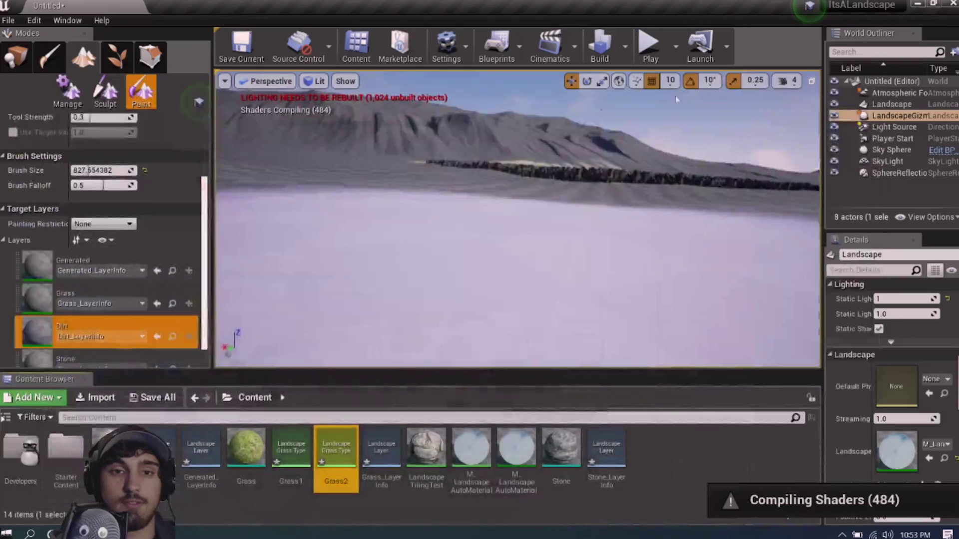
Inspect the meshes scattered across the flat part of the landscape, from a distance and from close up
{"action": "right_click_drag", "start_coordinate": [677, 99], "coordinate": [691, 184]}
{"action": "key", "text": "w"}
{"action": "key", "text": "w"}
{"action": "key", "text": "s"}
{"action": "key", "text": "s"}
{"action": "key", "text": "w"}
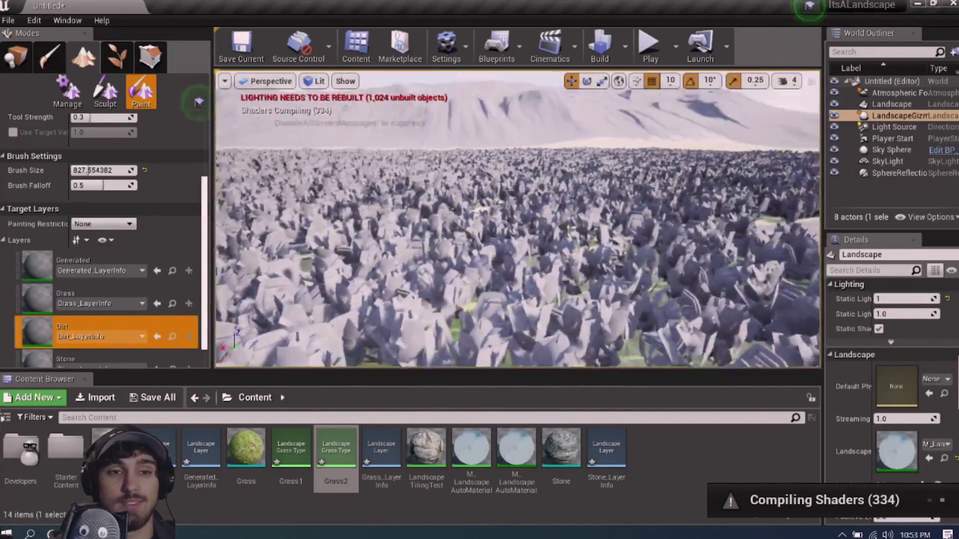
{"action": "right_click_drag", "start_coordinate": [518, 218], "coordinate": [518, 175]}
{"action": "key", "text": "w"}
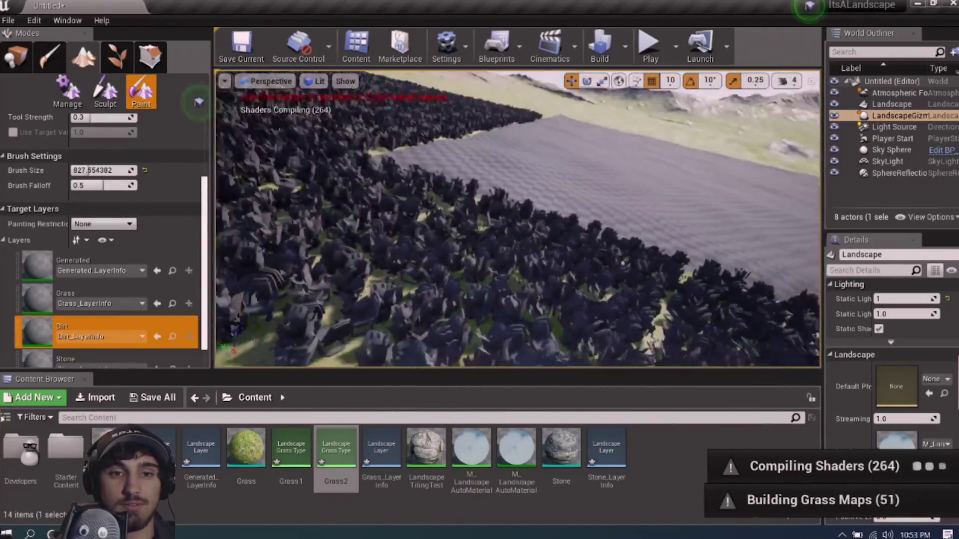
{"action": "right_click_drag", "start_coordinate": [517, 218], "coordinate": [639, 239]}
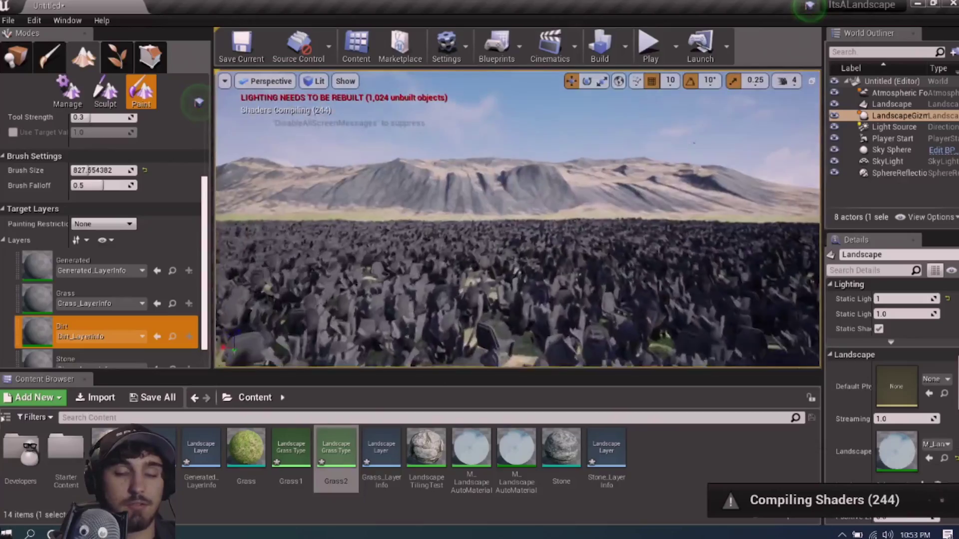
{"action": "right_click_drag", "start_coordinate": [518, 218], "coordinate": [605, 232]}
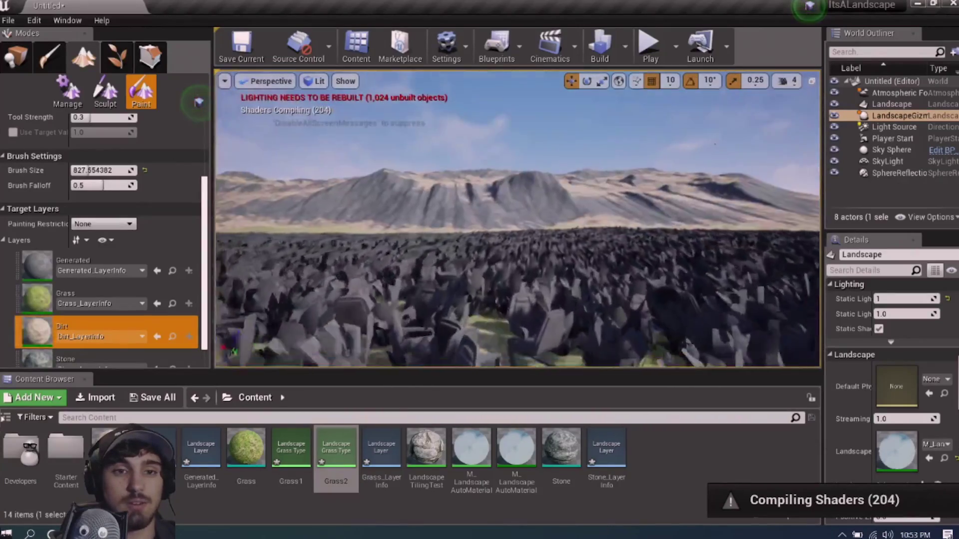
{"action": "key", "text": "w"}
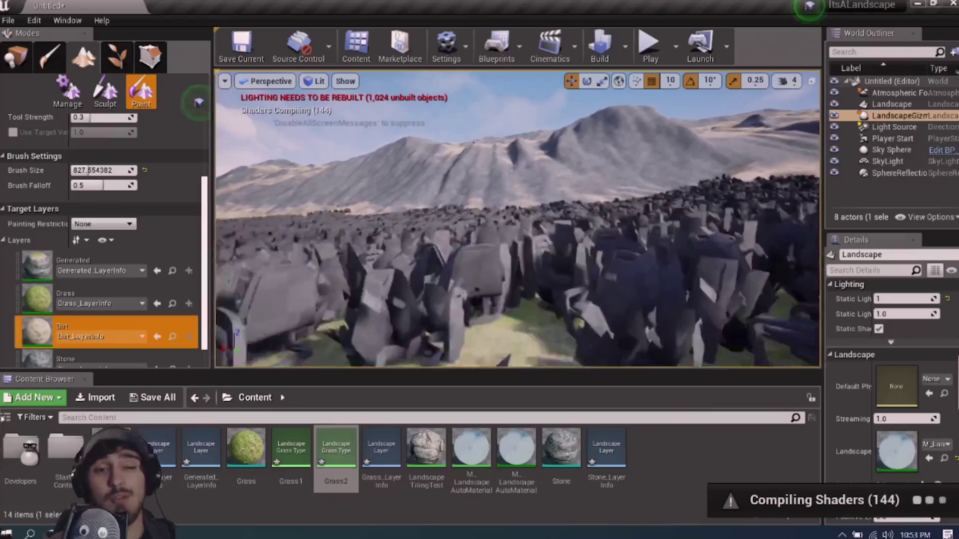
{"action": "right_click_drag", "start_coordinate": [517, 218], "coordinate": [515, 230]}
{"action": "key", "text": "w"}
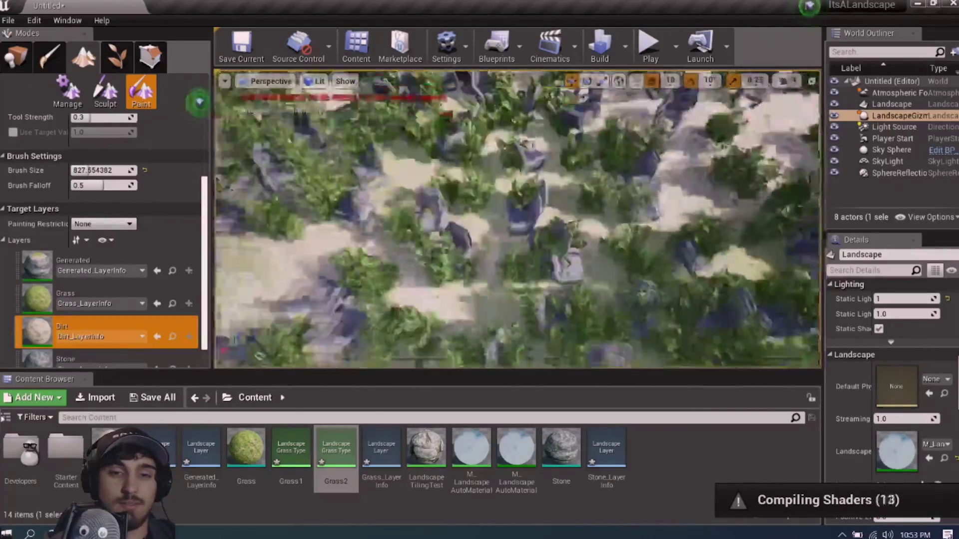
Examine how the scattered meshes are distributed over the mountain's steep slopes and flatter ridges
{"action": "right_click_drag", "start_coordinate": [517, 218], "coordinate": [518, 222]}
{"action": "key", "text": "w"}
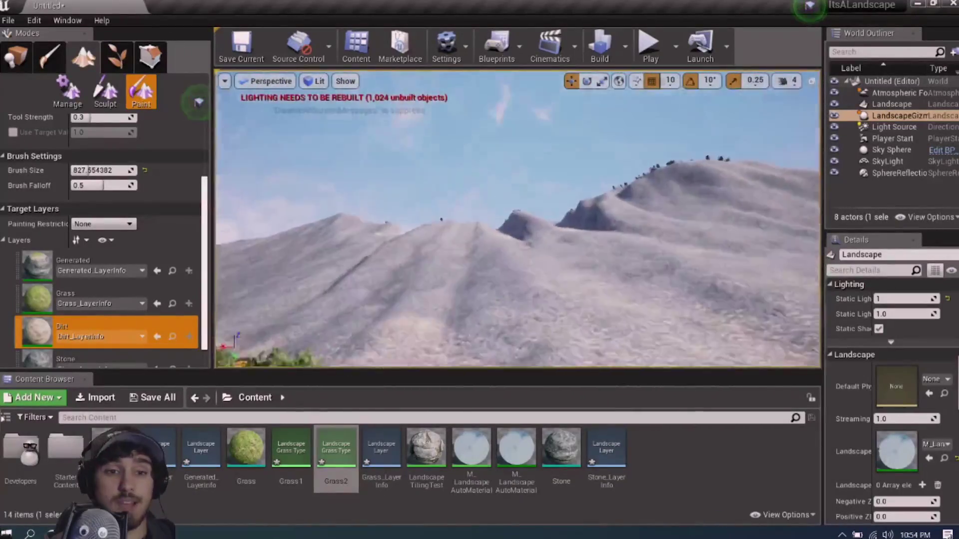
{"action": "key", "text": "w"}
{"action": "right_click_drag", "start_coordinate": [518, 219], "coordinate": [517, 300]}
{"action": "right_click_drag", "start_coordinate": [526, 219], "coordinate": [530, 220]}
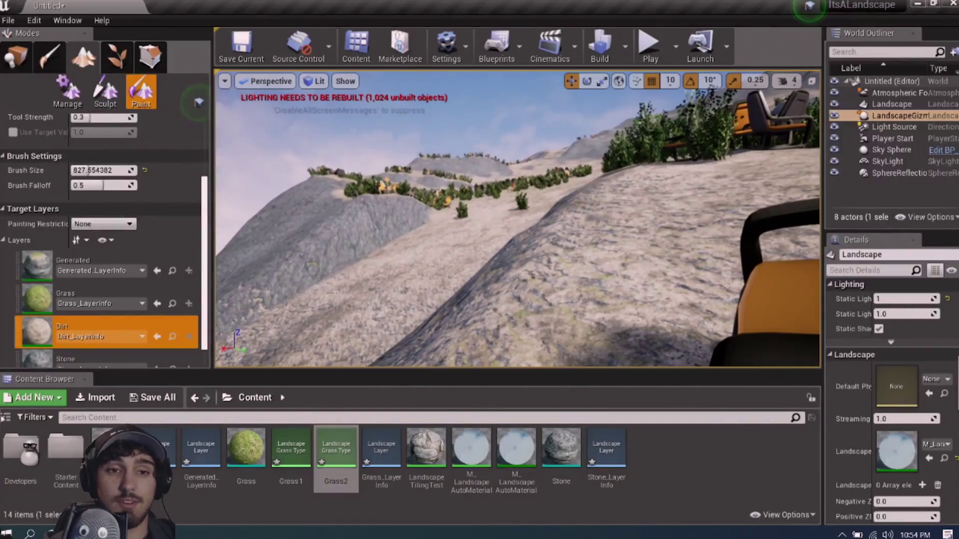
{"action": "right_click_drag", "start_coordinate": [530, 220], "coordinate": [600, 239]}
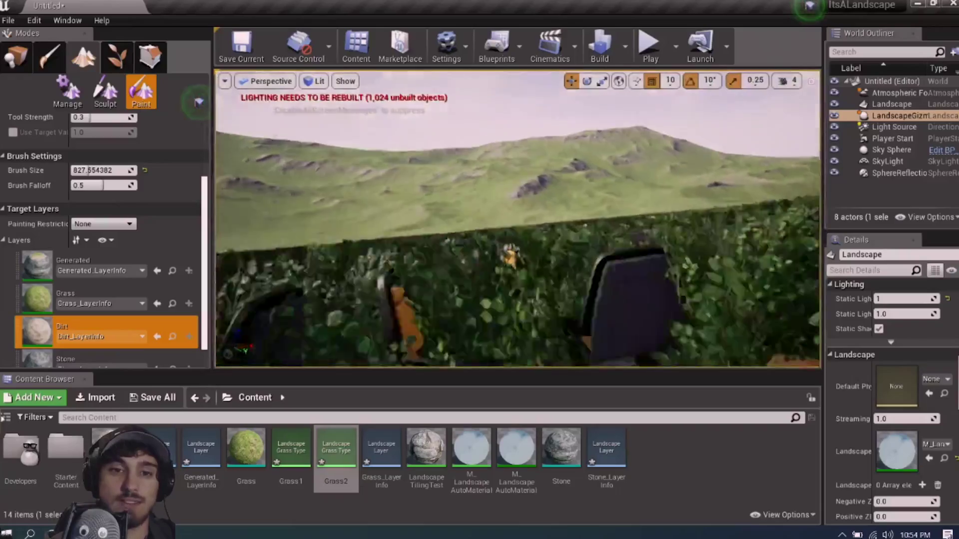
Examine the scattered bushes and chairs around the dirt patch on the plain and select the Grass paint layer
{"action": "right_click_drag", "start_coordinate": [517, 219], "coordinate": [497, 216]}
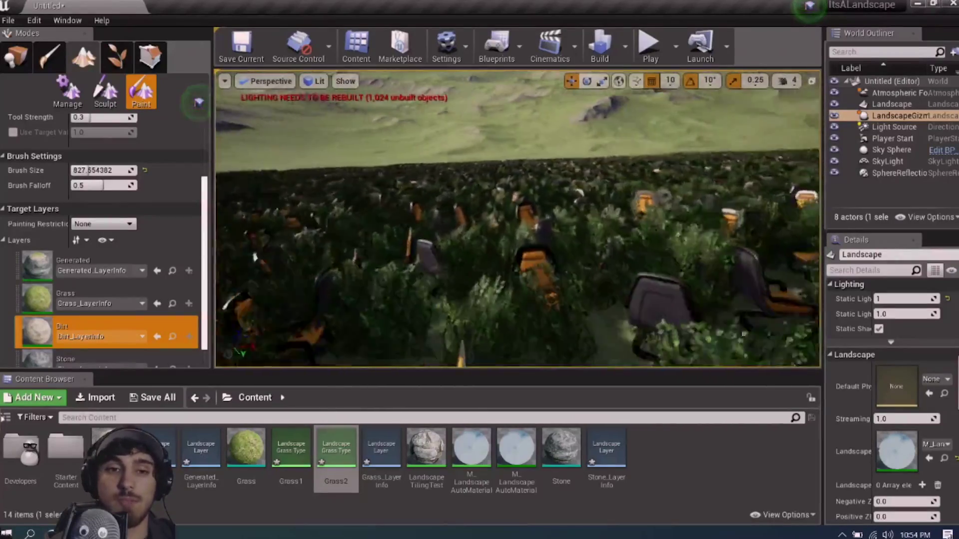
{"action": "right_click_drag", "start_coordinate": [497, 216], "coordinate": [508, 214]}
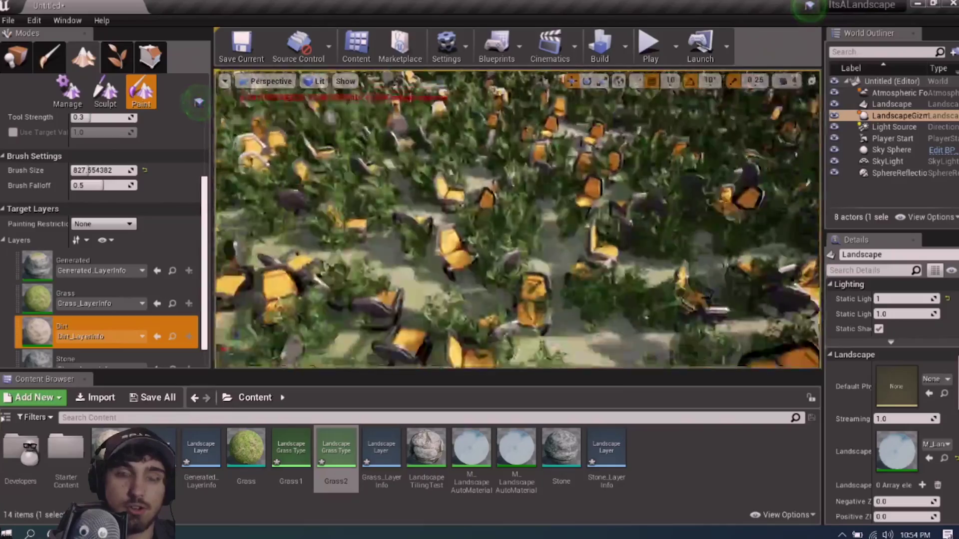
{"action": "right_click_drag", "start_coordinate": [517, 219], "coordinate": [548, 218]}
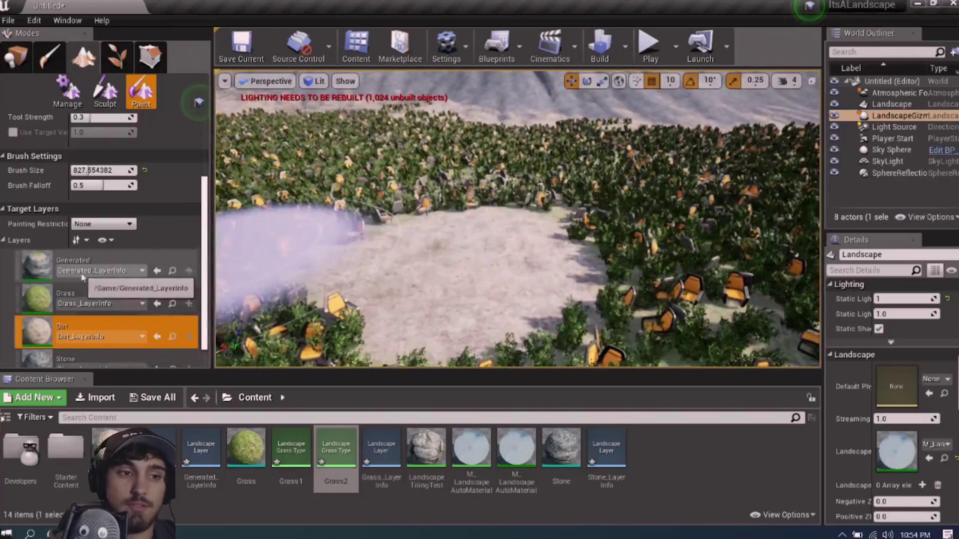
{"action": "left_click", "coordinate": [76, 289]}
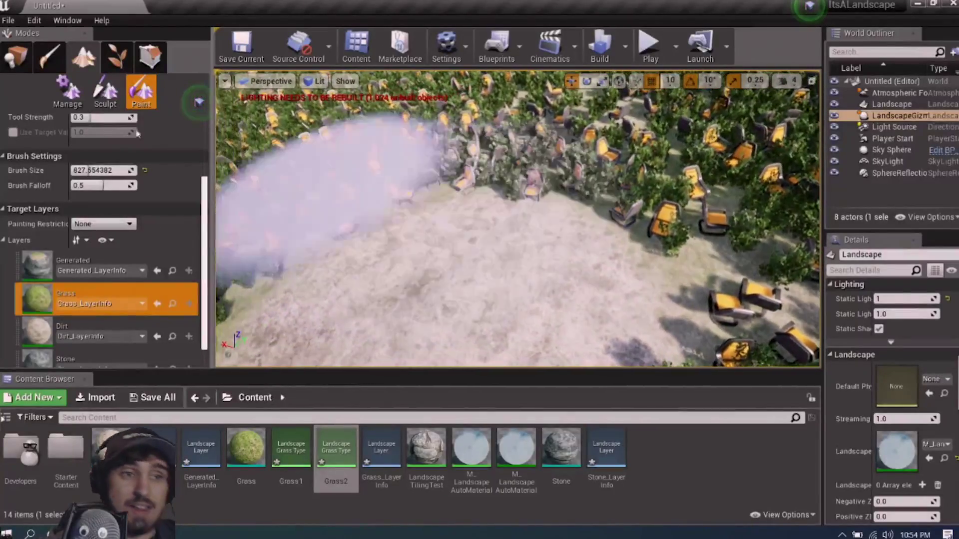
Sculpt several steep raised mounds in the mesh-covered plain to test the automatic material and mesh placement on slopes
{"action": "left_click", "coordinate": [105, 92]}
{"action": "mouse_move", "coordinate": [582, 210]}
{"action": "right_mouse_down"}
{"action": "mouse_move", "coordinate": [549, 165]}
{"action": "mouse_move", "coordinate": [550, 100]}
{"action": "right_mouse_up"}
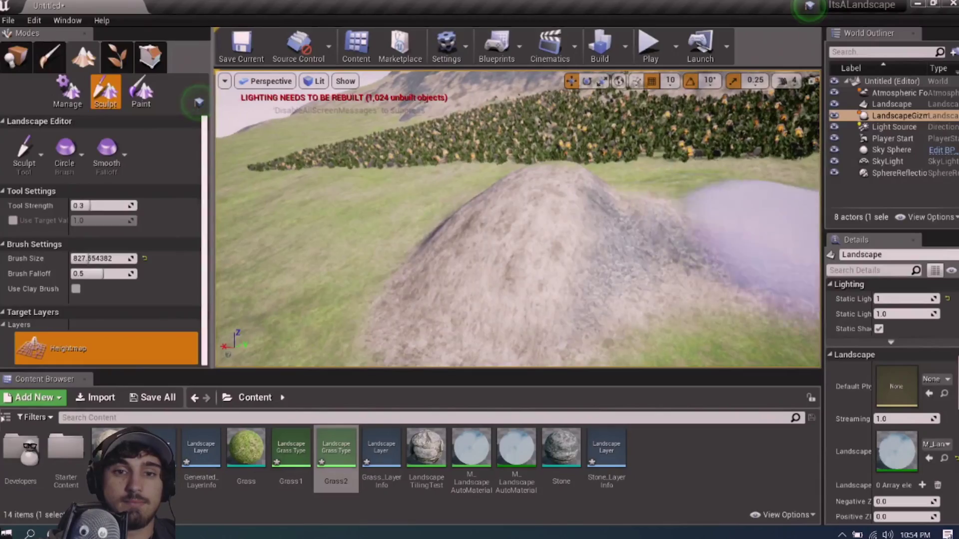
{"action": "right_click_drag", "start_coordinate": [518, 218], "coordinate": [624, 264]}
{"action": "right_click_drag", "start_coordinate": [511, 218], "coordinate": [510, 320]}
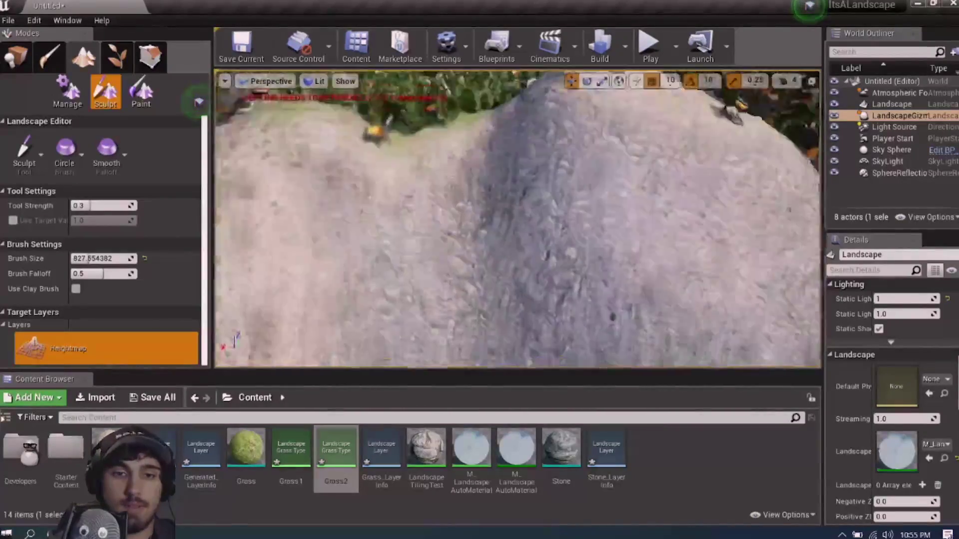
{"action": "left_click_drag", "start_coordinate": [551, 179], "coordinate": [573, 191]}
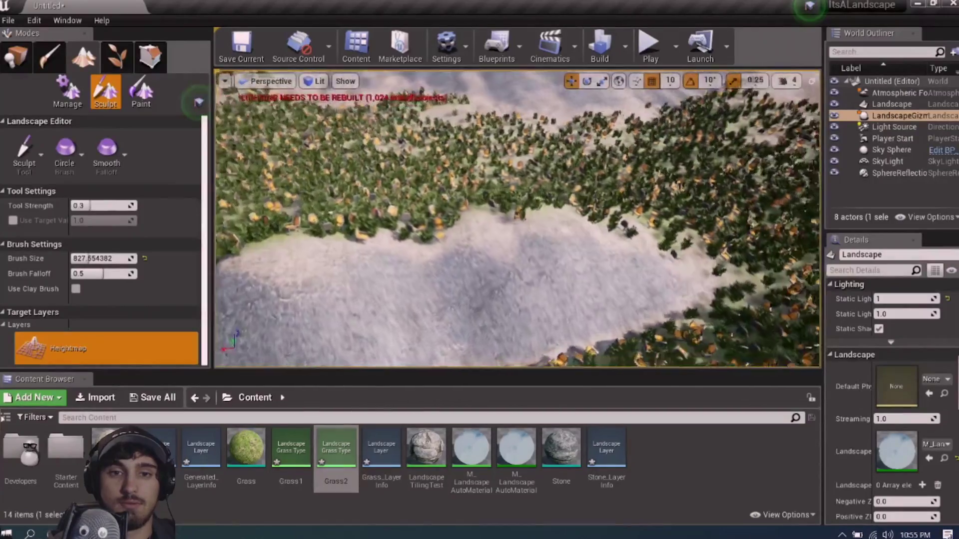
{"action": "right_click_drag", "start_coordinate": [518, 218], "coordinate": [624, 265]}
{"action": "left_click_drag", "start_coordinate": [590, 225], "coordinate": [727, 229]}
{"action": "left_click_drag", "start_coordinate": [774, 320], "coordinate": [638, 240]}
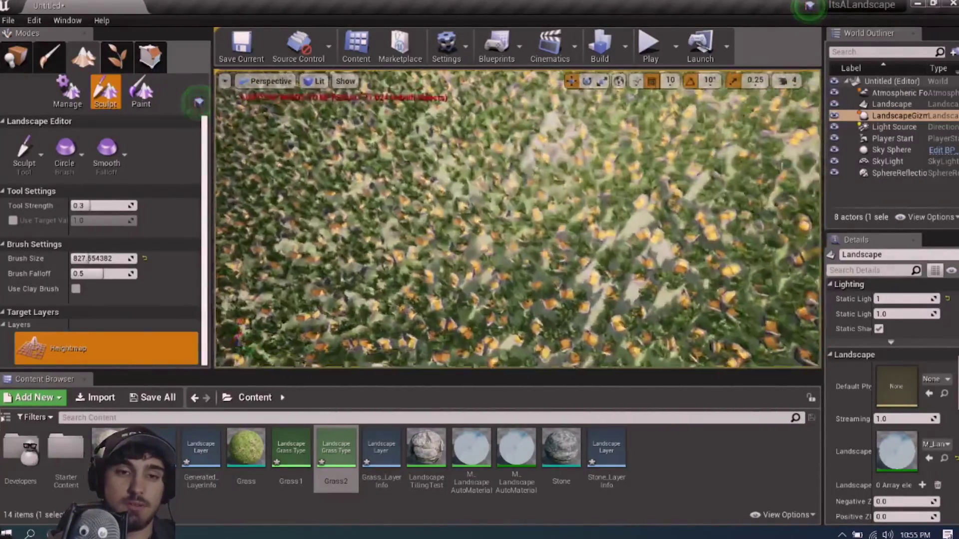
Inspect the bushes and chairs on the terrain around the sculpted mounds and the mountains beyond
{"action": "right_click_drag", "start_coordinate": [517, 218], "coordinate": [518, 169]}
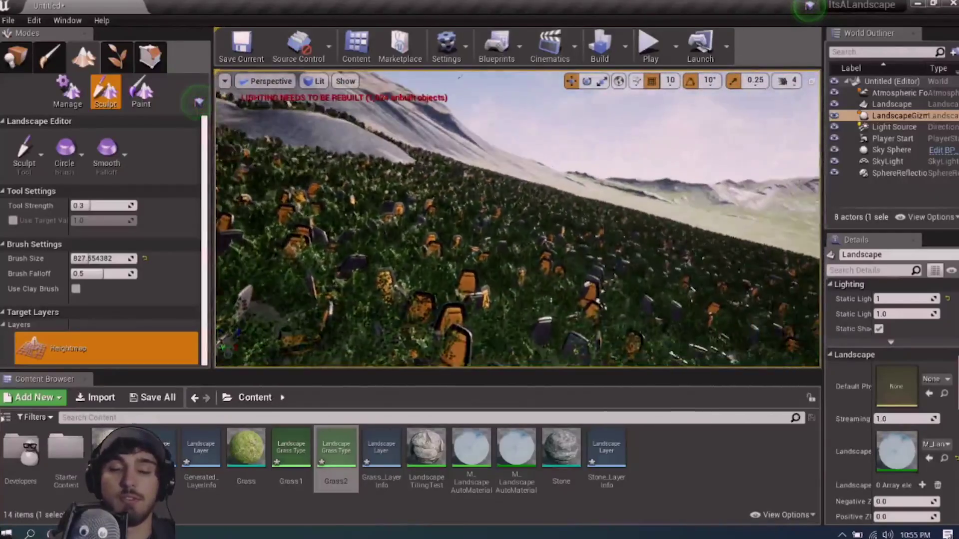
{"action": "key", "text": "s"}
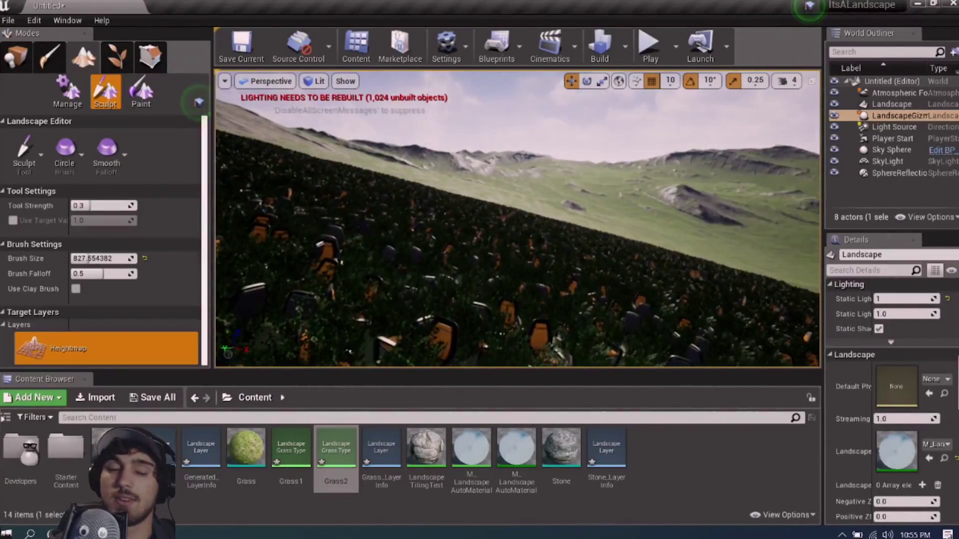
{"action": "right_click_drag", "start_coordinate": [517, 219], "coordinate": [518, 190]}
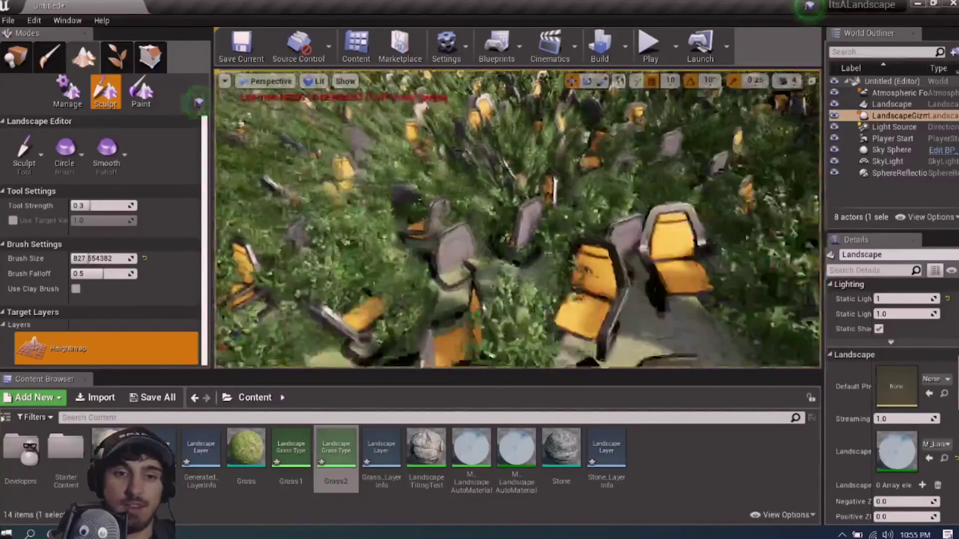
{"action": "right_click_drag", "start_coordinate": [518, 218], "coordinate": [517, 185]}
{"action": "key", "text": "w"}
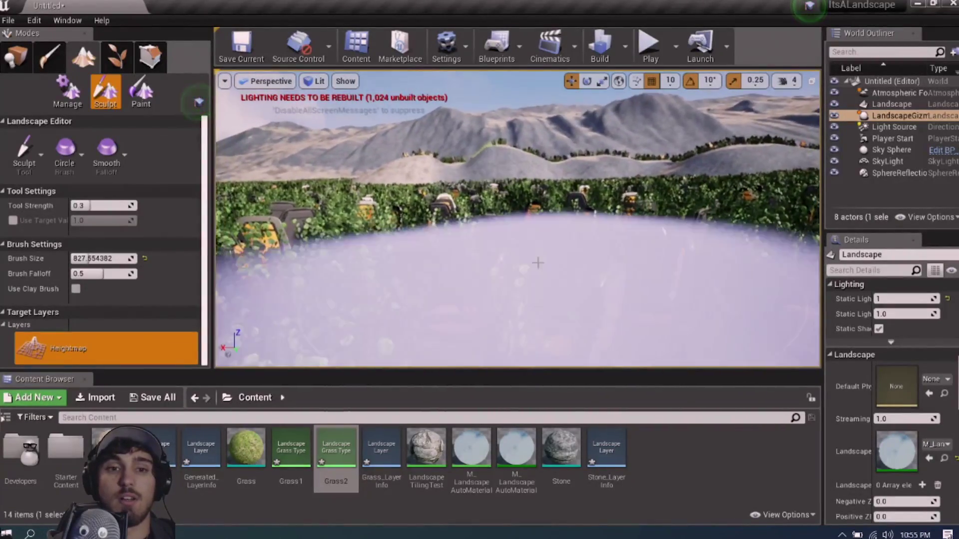
{"action": "right_click_drag", "start_coordinate": [521, 218], "coordinate": [360, 205]}
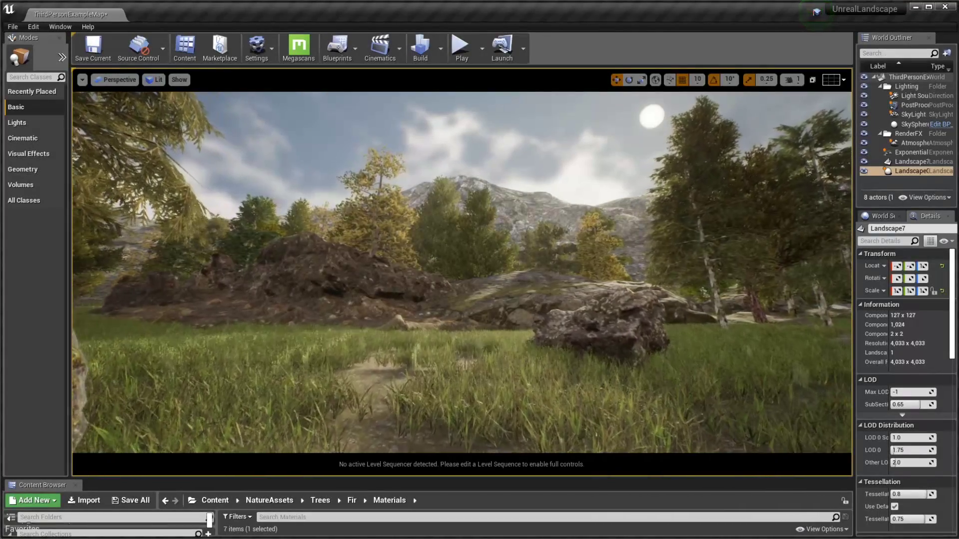
Tour the finished example landscape in the UnrealLandscape project, examining its grass, rocks, trees and dirt path
{"action": "key", "text": "w"}
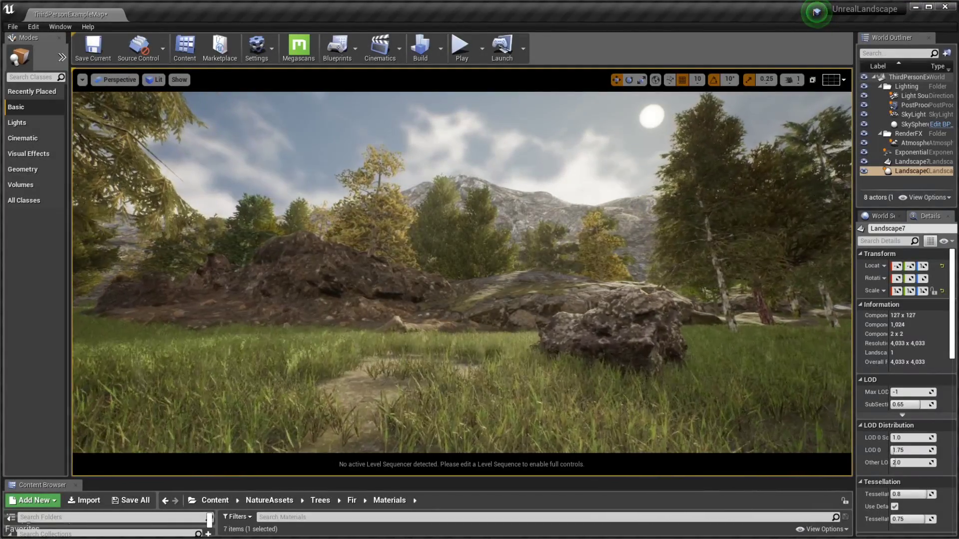
{"action": "key", "text": "w"}
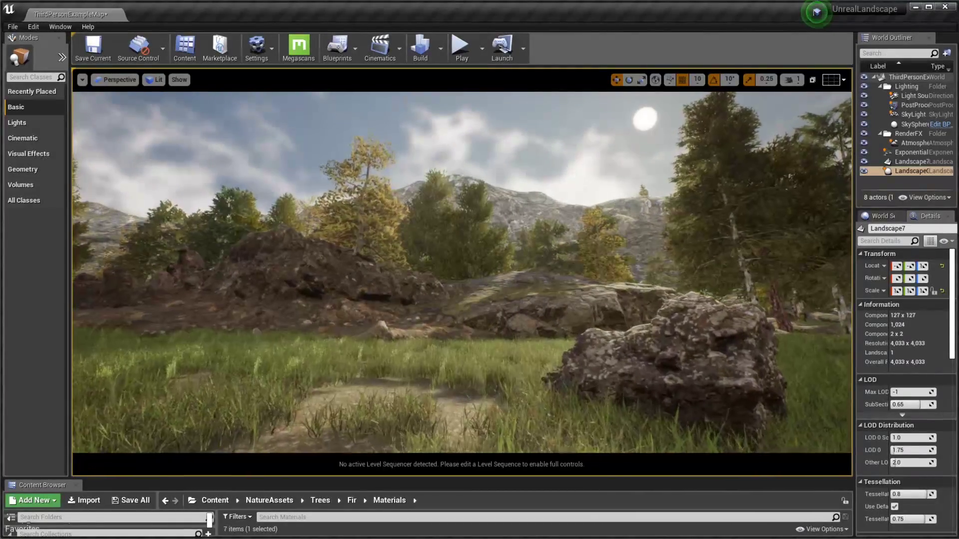
{"action": "key", "text": "s"}
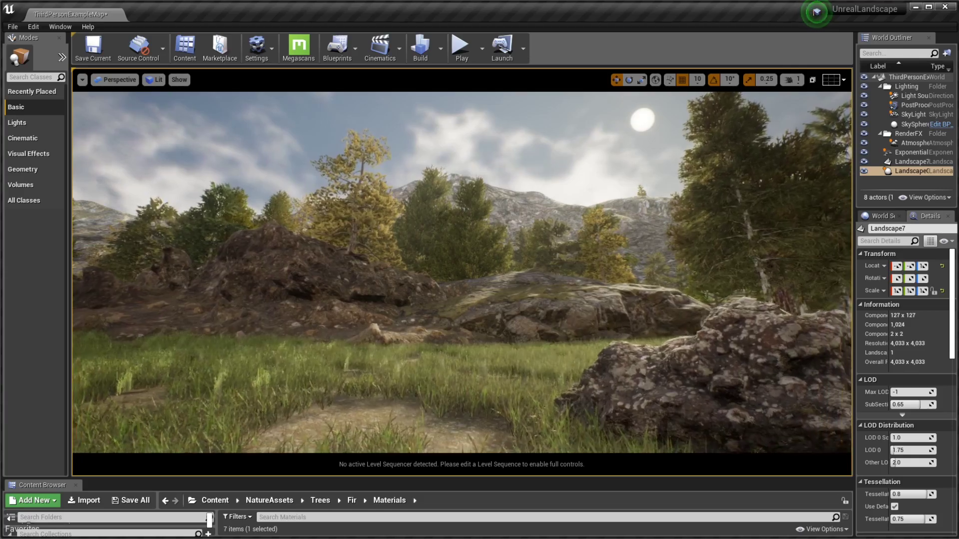
{"action": "key", "text": "s"}
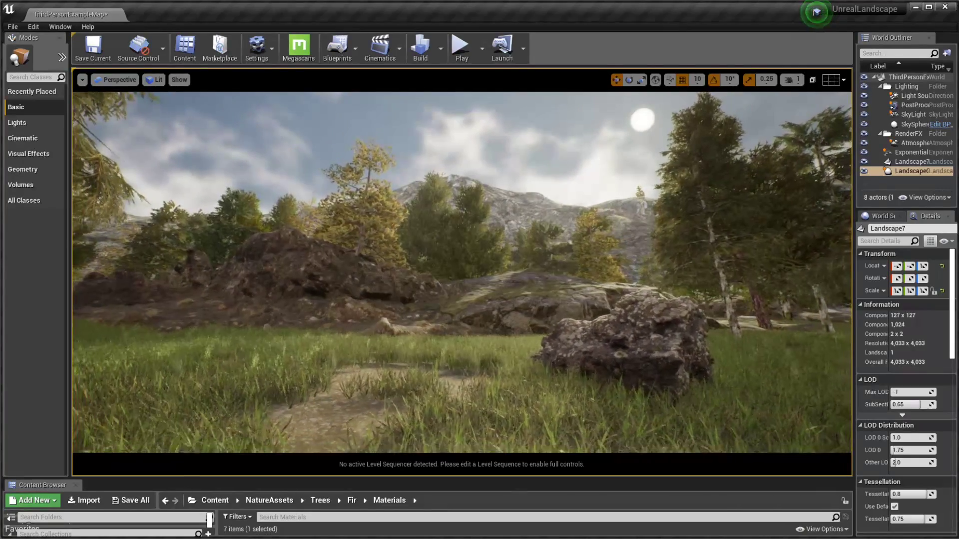
{"action": "key", "text": "s"}
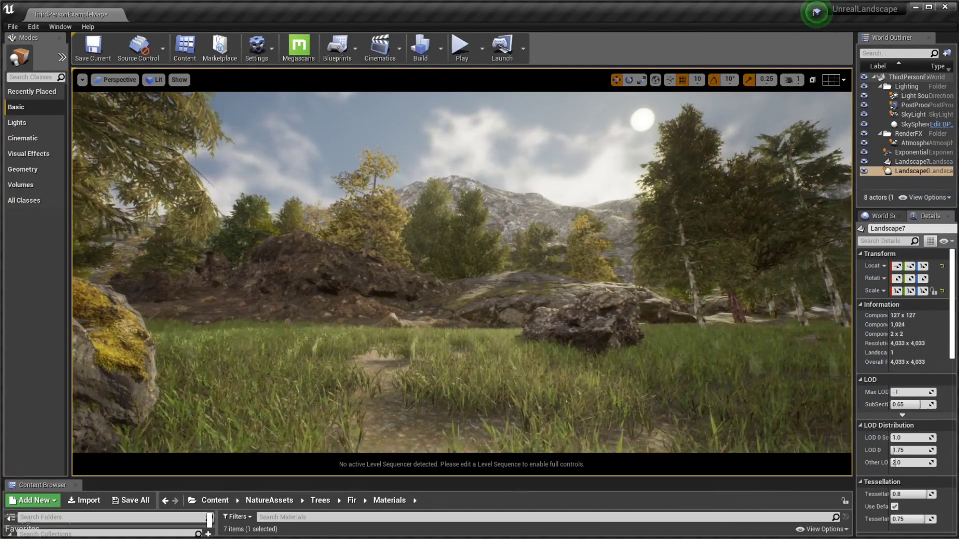
{"action": "key", "text": "s"}
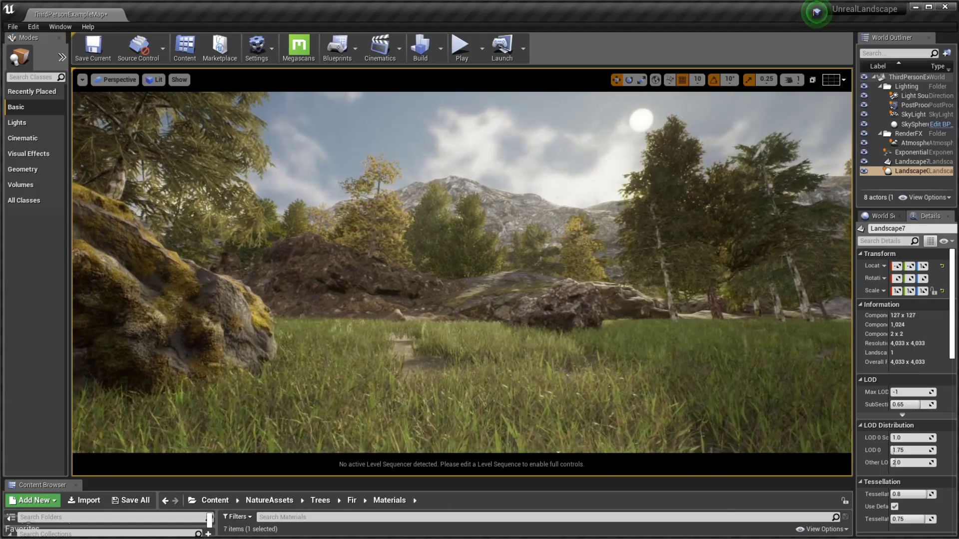
{"action": "key", "text": "w"}
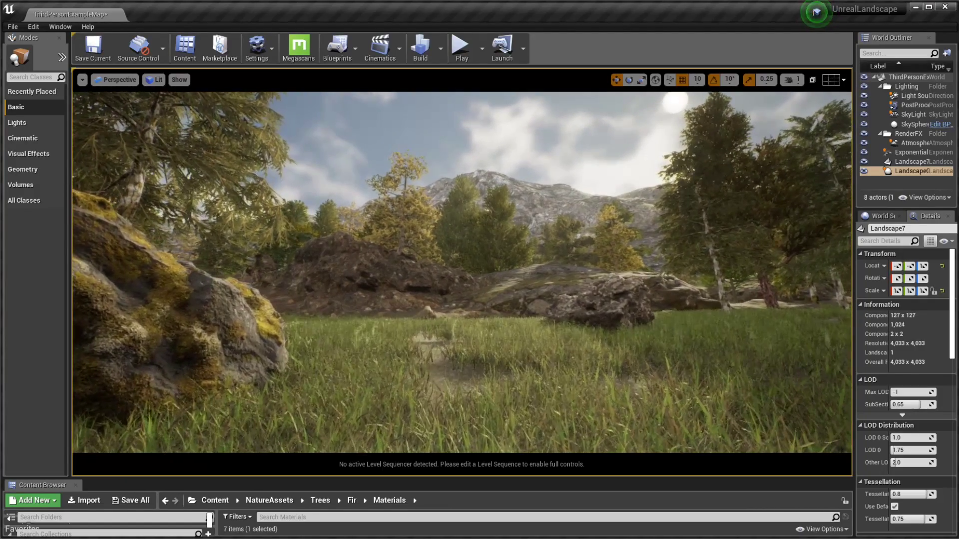
{"action": "key", "text": "d"}
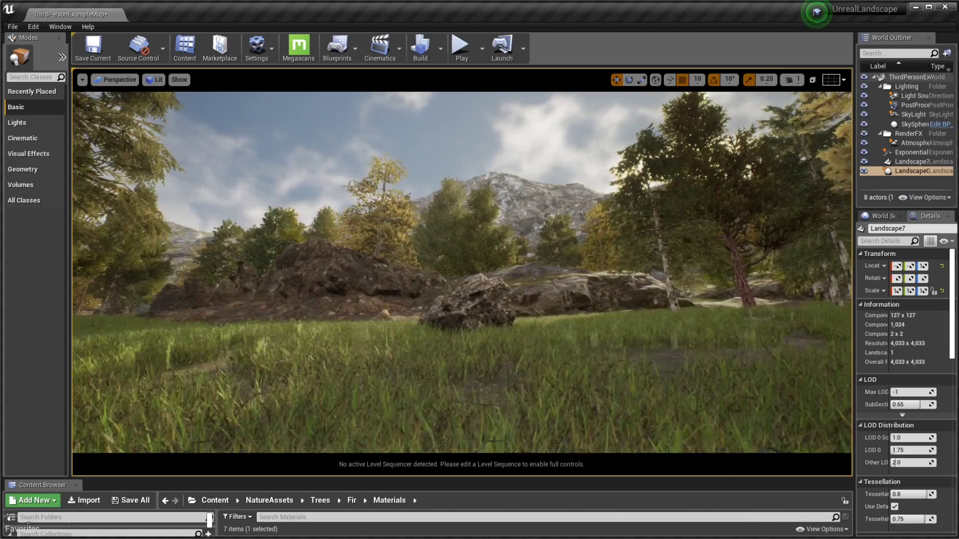
{"action": "key", "text": "d"}
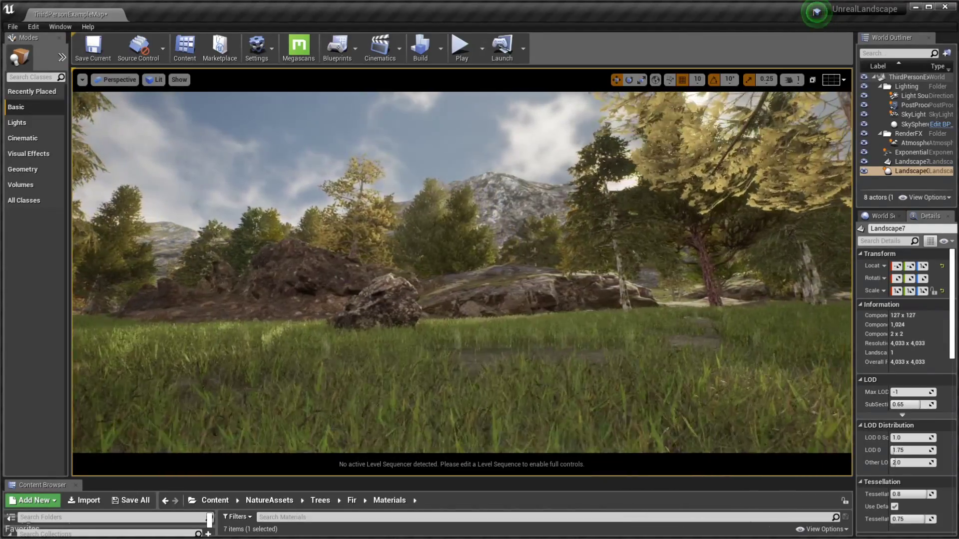
Examine the example landscape's grassy meadow at ground level, moving sideways past its trees and boulders
{"action": "key", "text": "d"}
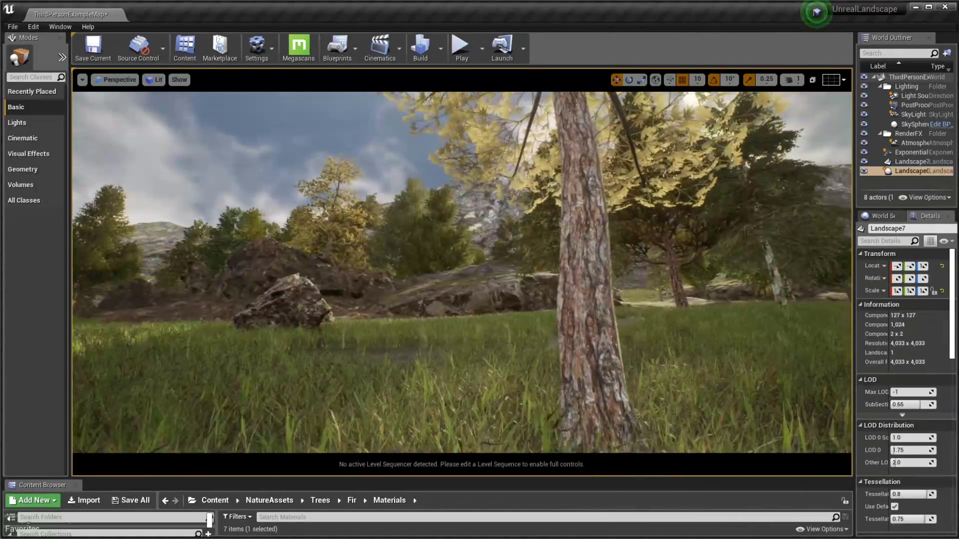
{"action": "key", "text": "a"}
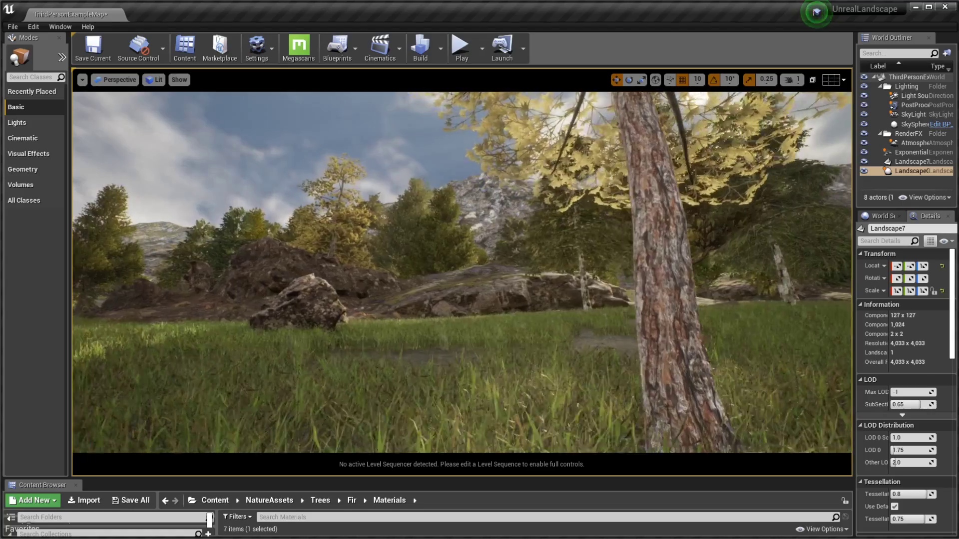
{"action": "key", "text": "a"}
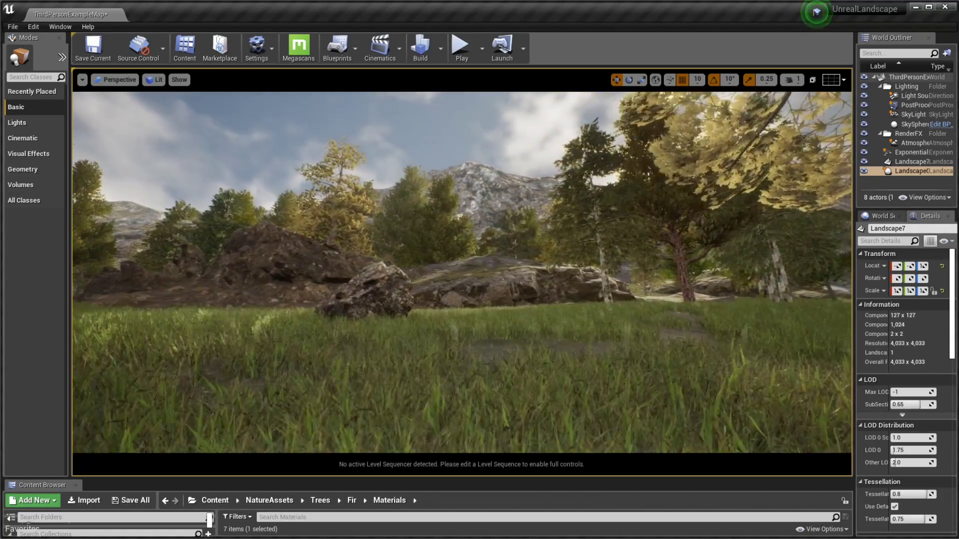
{"action": "key", "text": "a"}
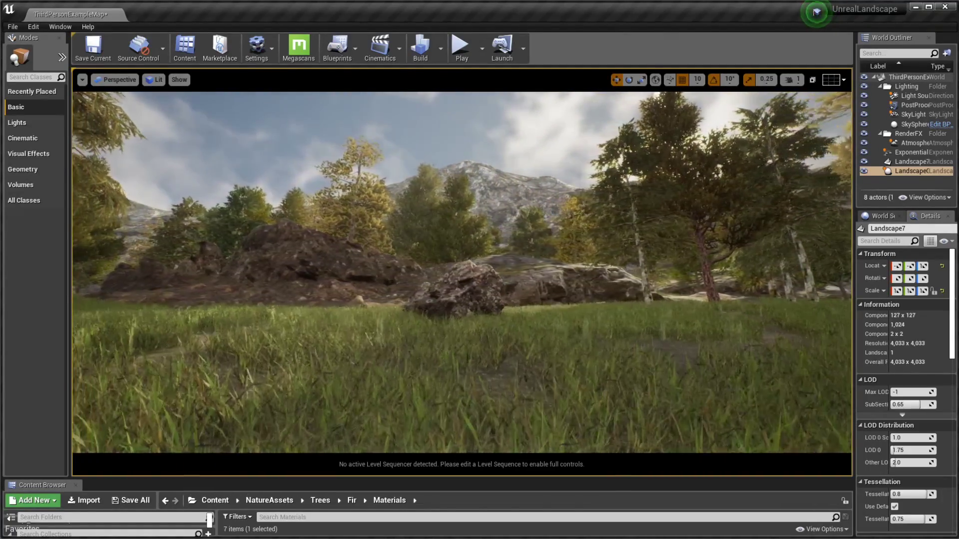
{"action": "key", "text": "a"}
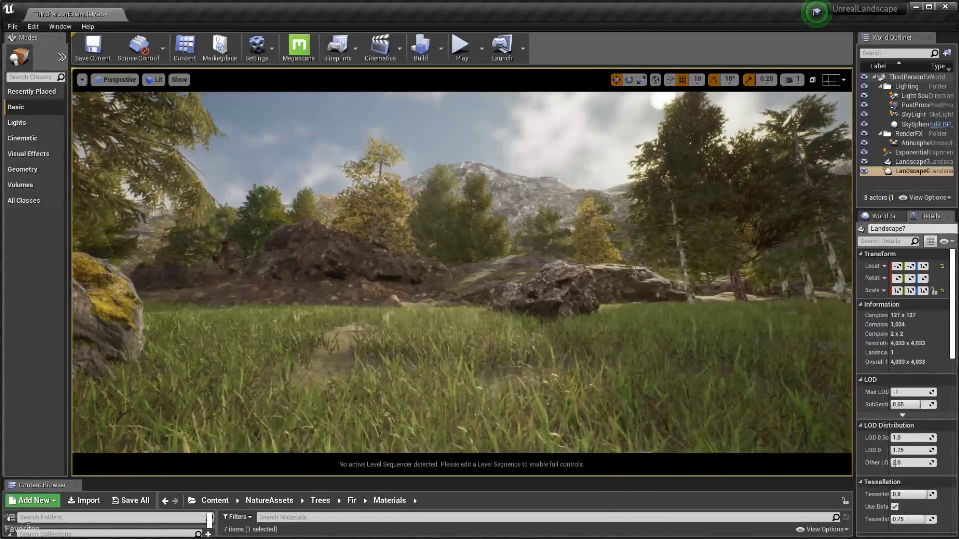
{"action": "key", "text": "a"}
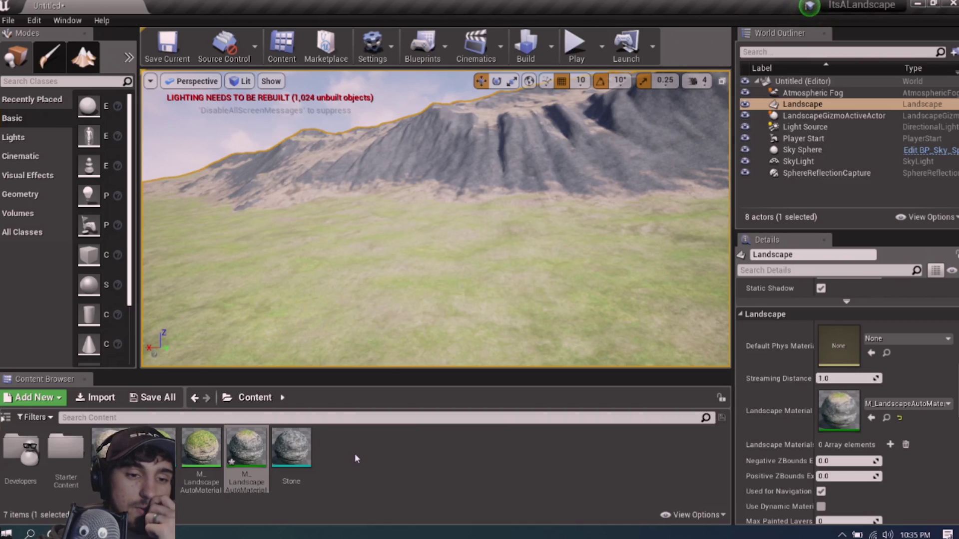
Create a new material named LandscapeTilingTest in the Content folder of the ItsALandscape project
{"action": "right_click", "coordinate": [355, 455]}
{"action": "left_click", "coordinate": [398, 176]}
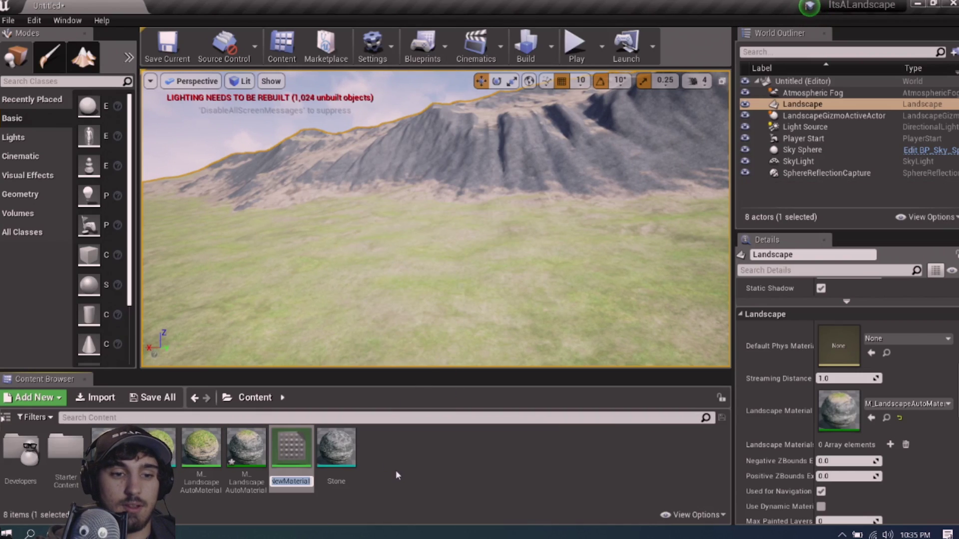
{"action": "type", "text": "Land"}
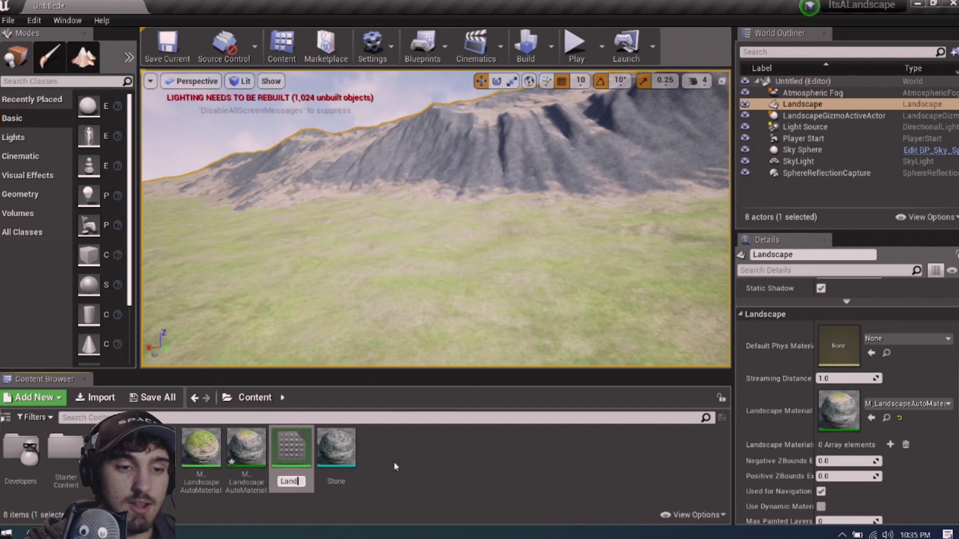
{"action": "type", "text": "sca"}
{"action": "key", "text": "BackSpace"}
{"action": "key", "text": "BackSpace"}
{"action": "key", "text": "BackSpace"}
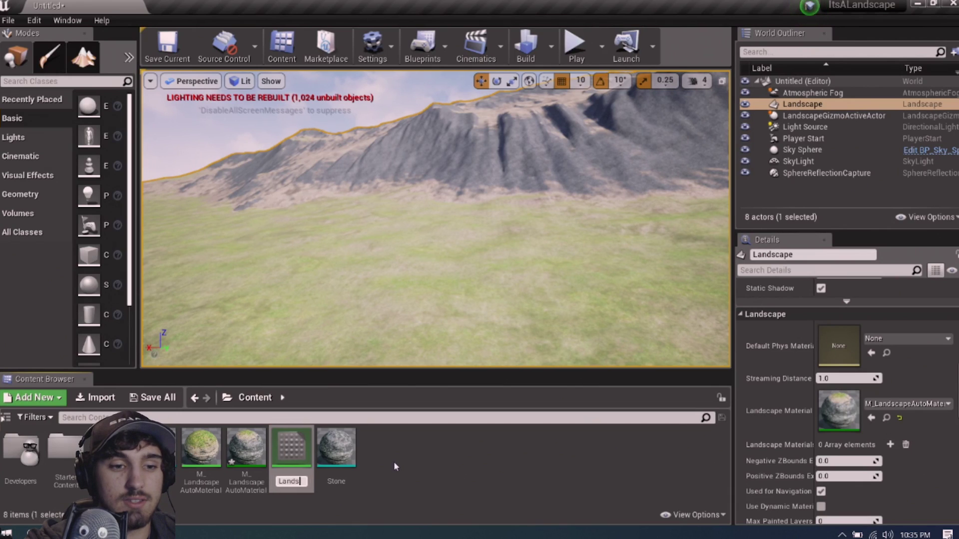
{"action": "type", "text": "scapeTi"}
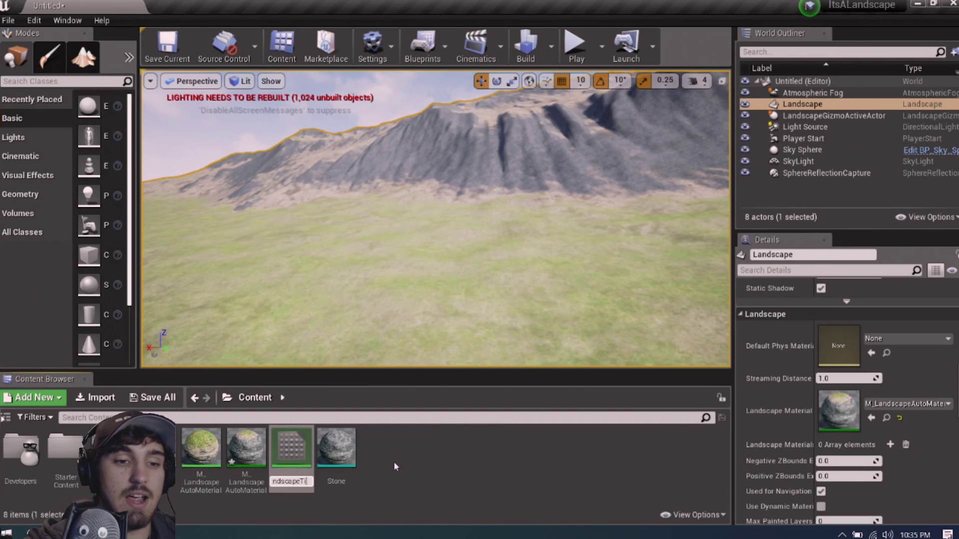
{"action": "type", "text": "lingTest"}
{"action": "key", "text": "Return"}
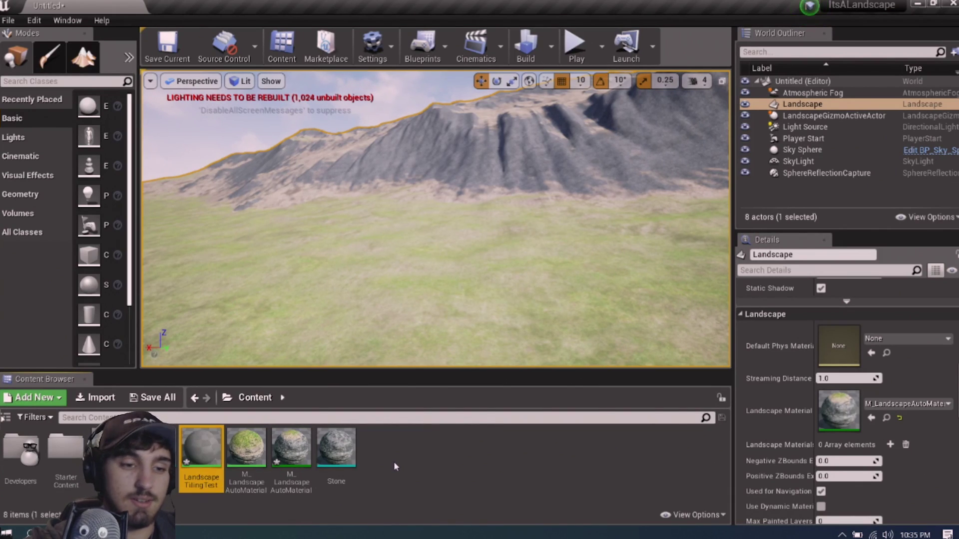
{"action": "left_click", "coordinate": [507, 473]}
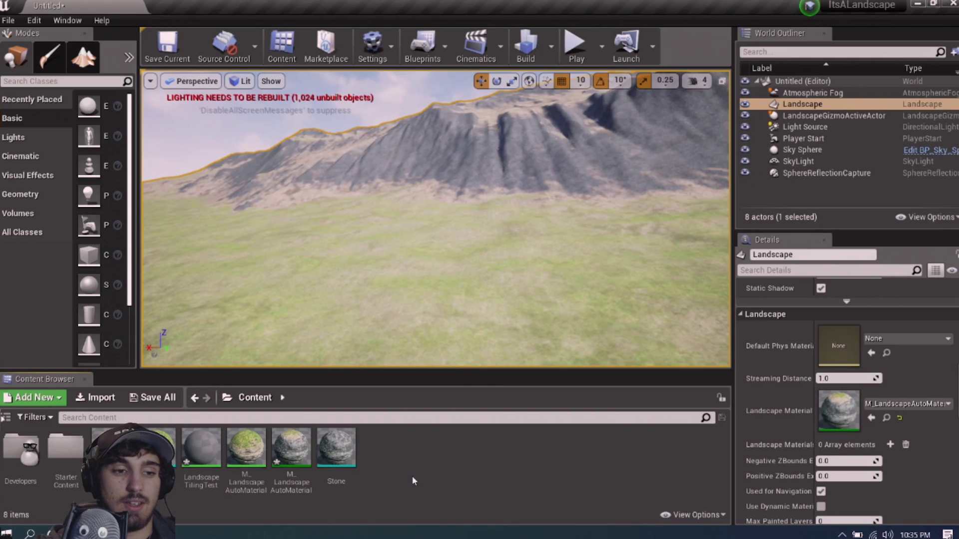
Assign LandscapeTilingTest as the landscape's material and open it in a maximized material editor
{"action": "left_click", "coordinate": [221, 448]}
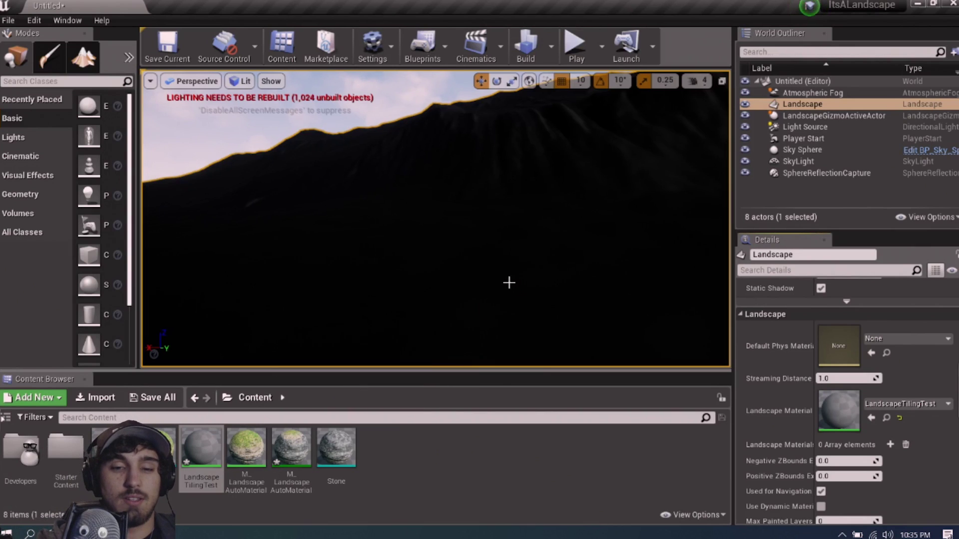
{"action": "right_click_drag", "start_coordinate": [434, 218], "coordinate": [495, 210]}
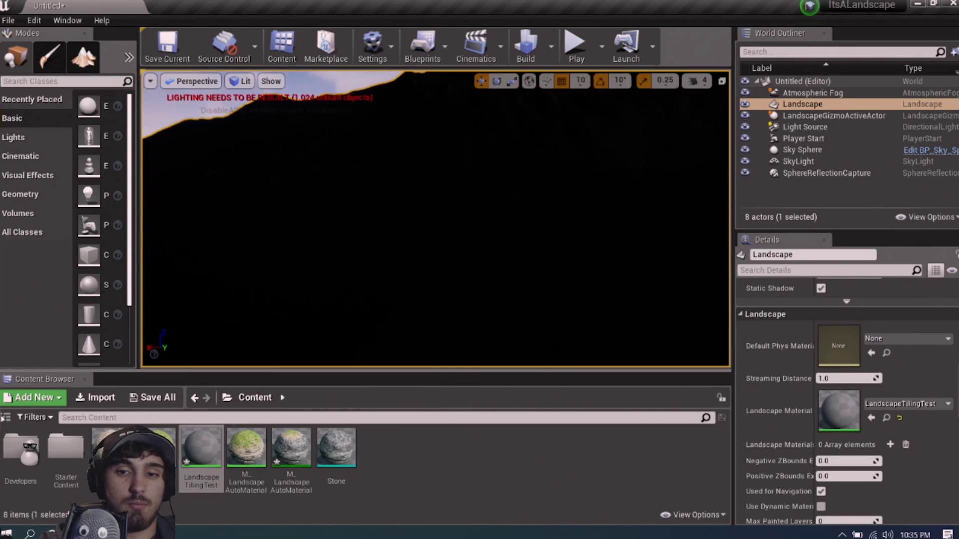
{"action": "double_click", "coordinate": [201, 449]}
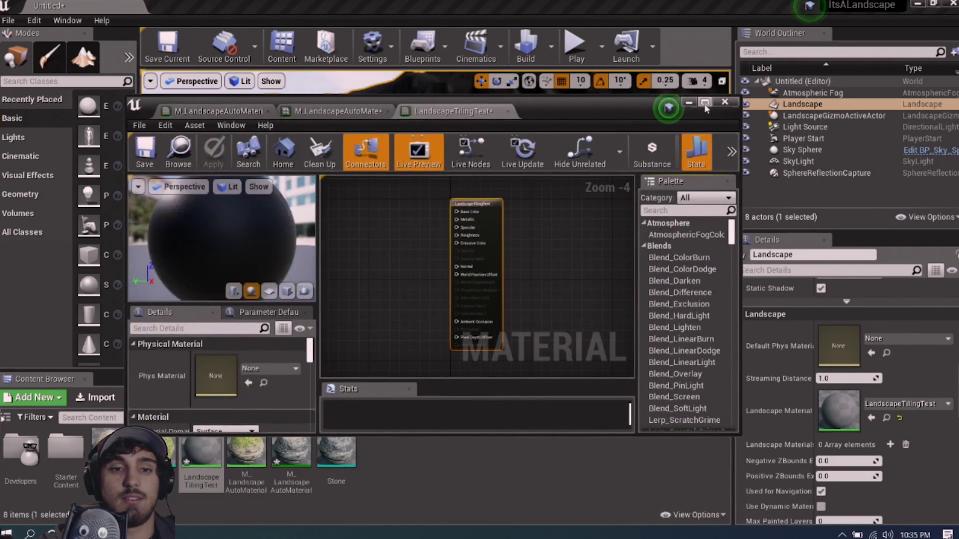
{"action": "double_click", "coordinate": [545, 196]}
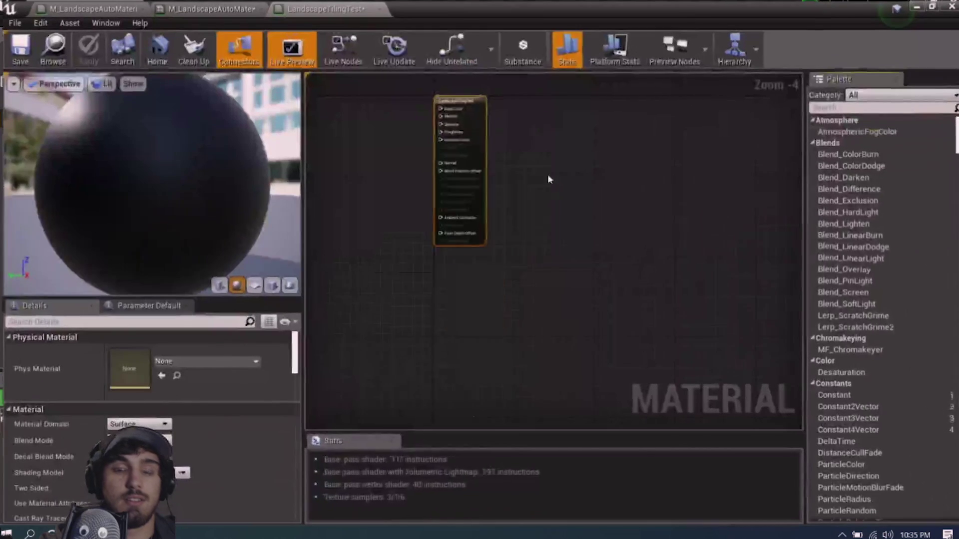
Add a TextureSample node to the LandscapeTilingTest graph, to the left of the material's main node
{"action": "right_click_drag", "start_coordinate": [548, 161], "coordinate": [623, 240]}
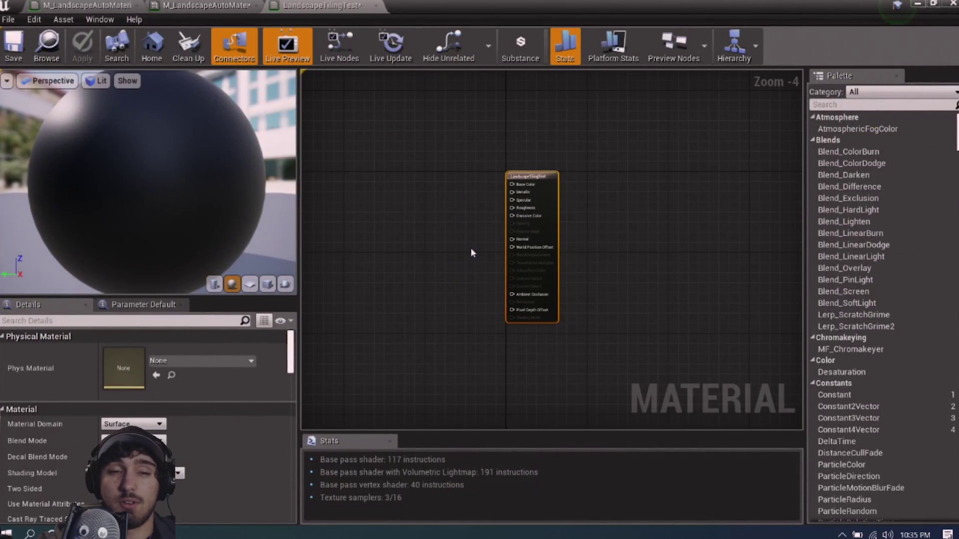
{"action": "scroll", "coordinate": [472, 251], "scroll_direction": "up", "scroll_amount": 2}
{"action": "right_click_drag", "start_coordinate": [447, 238], "coordinate": [536, 243]}
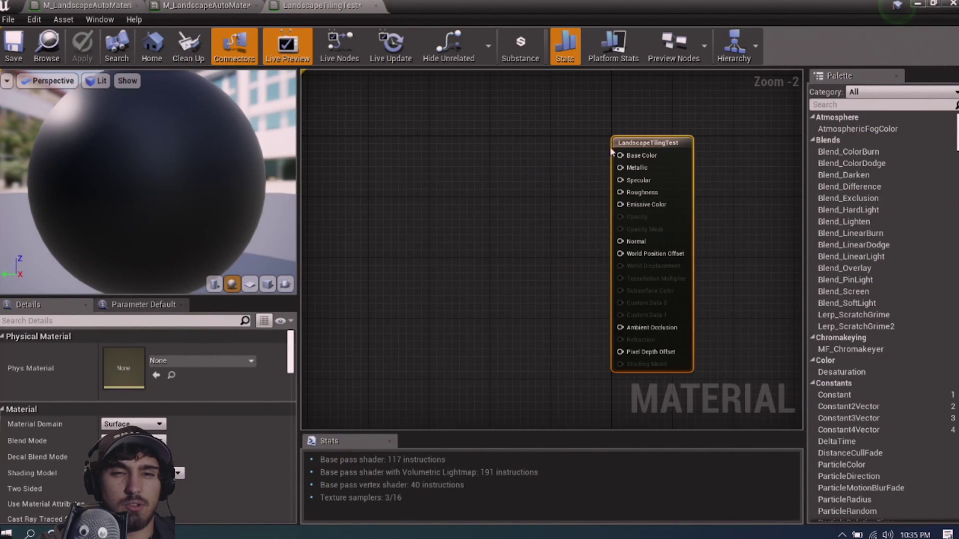
{"action": "right_click_drag", "start_coordinate": [612, 152], "coordinate": [680, 206]}
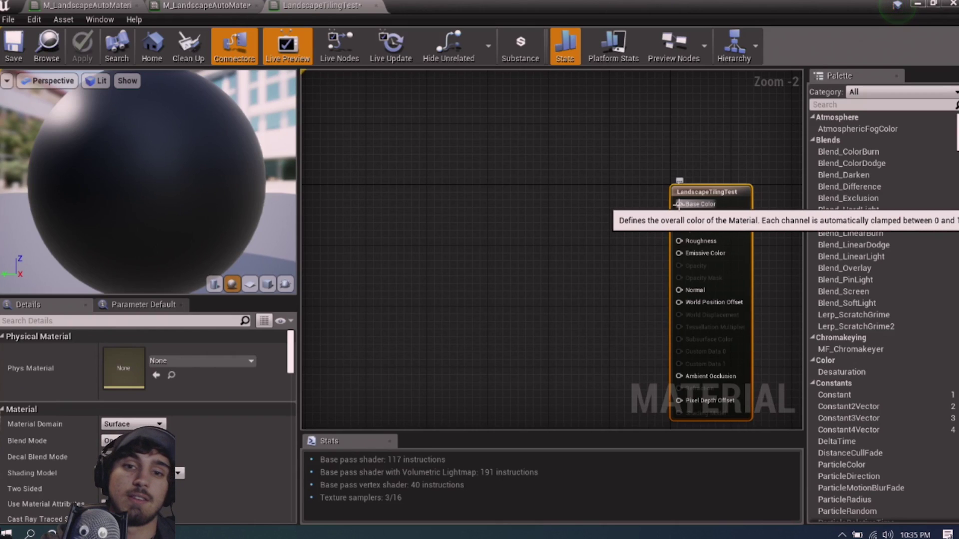
{"action": "right_click", "coordinate": [474, 194]}
{"action": "type", "text": "texturesampe"}
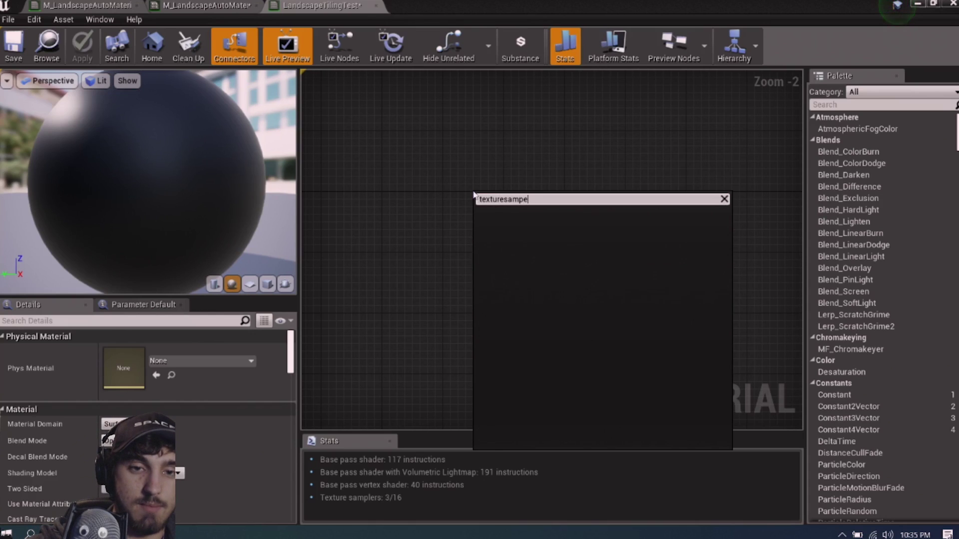
{"action": "key", "text": "BackSpace"}
{"action": "type", "text": "le"}
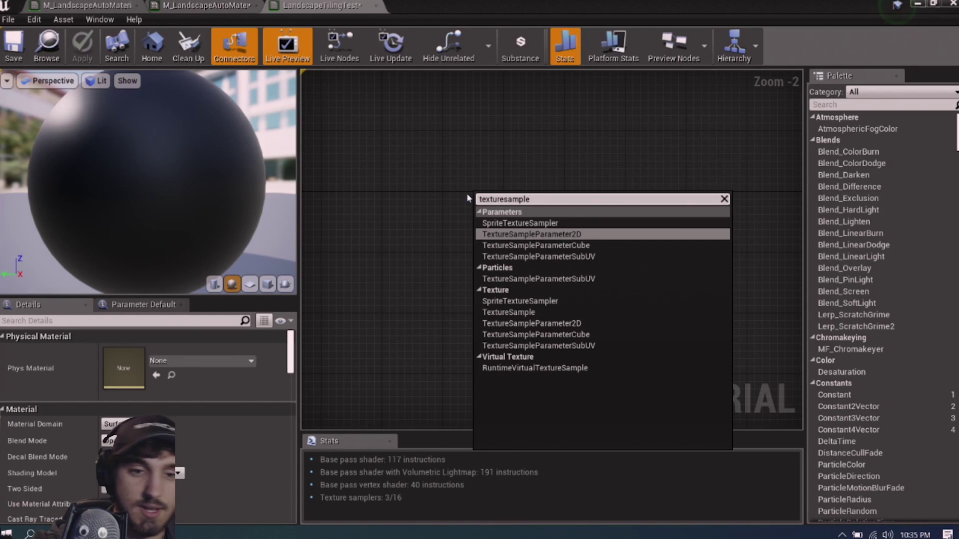
{"action": "left_click", "coordinate": [509, 312]}
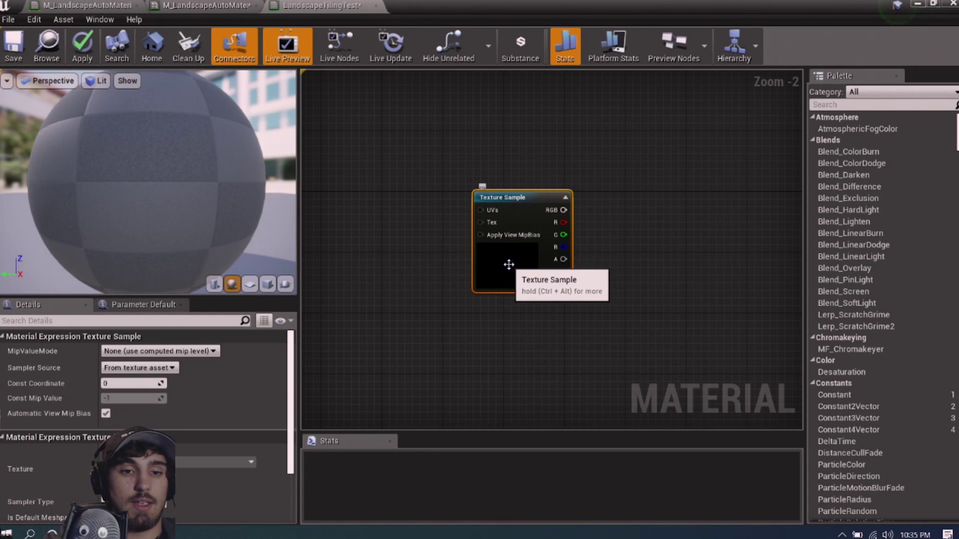
Set the Texture Sample's texture to T_CobbleStone_Rough_D and place a copy of the node directly beneath it
{"action": "left_click", "coordinate": [220, 462]}
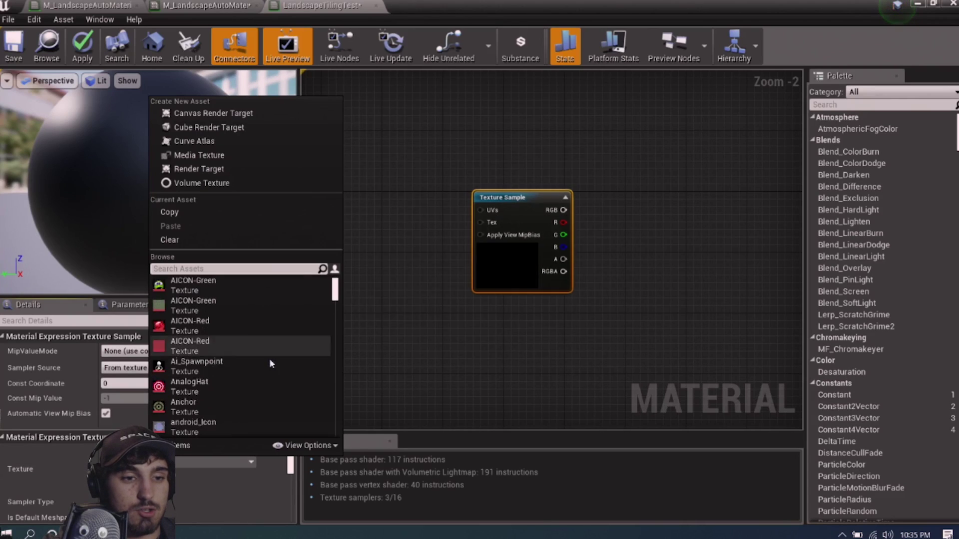
{"action": "scroll", "coordinate": [269, 359], "scroll_direction": "down", "scroll_amount": 10}
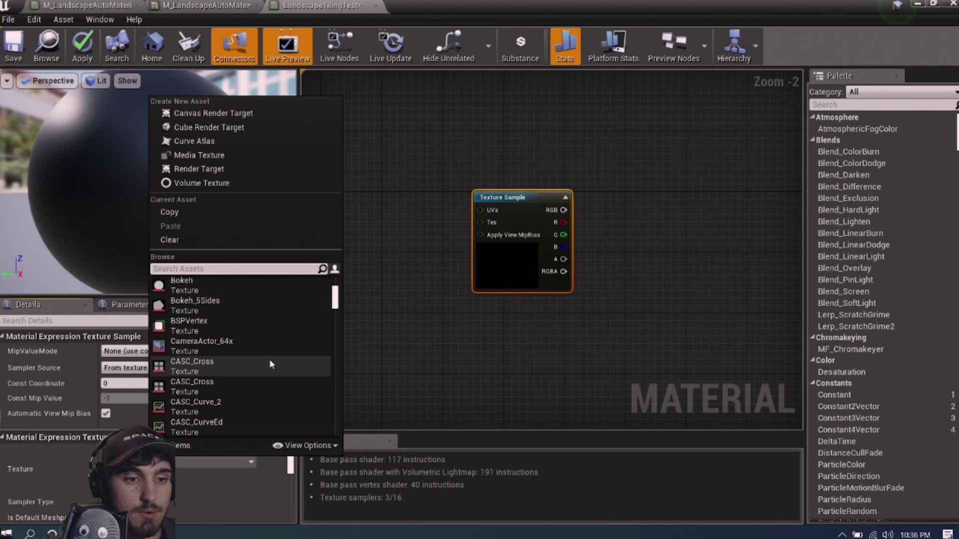
{"action": "scroll", "coordinate": [269, 358], "scroll_direction": "down", "scroll_amount": 10}
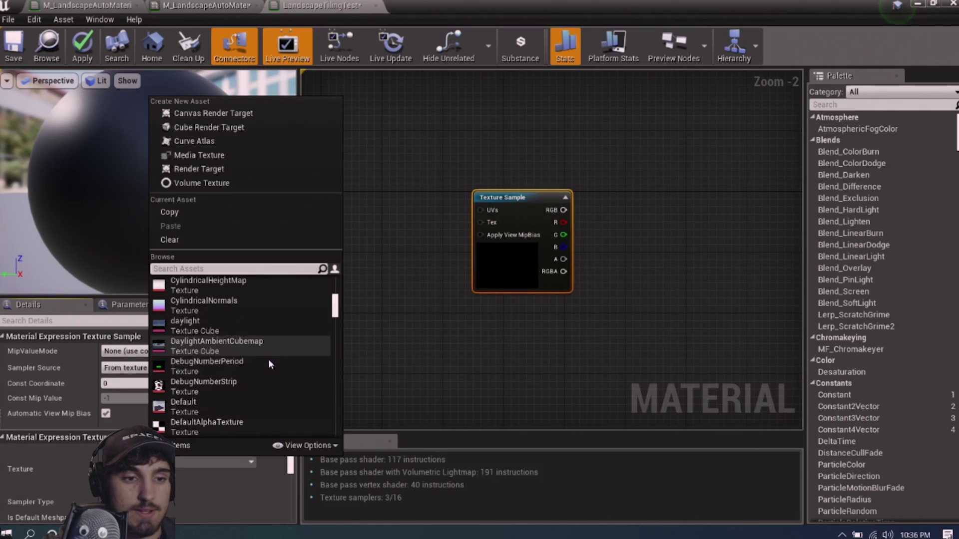
{"action": "scroll", "coordinate": [268, 358], "scroll_direction": "down", "scroll_amount": 10}
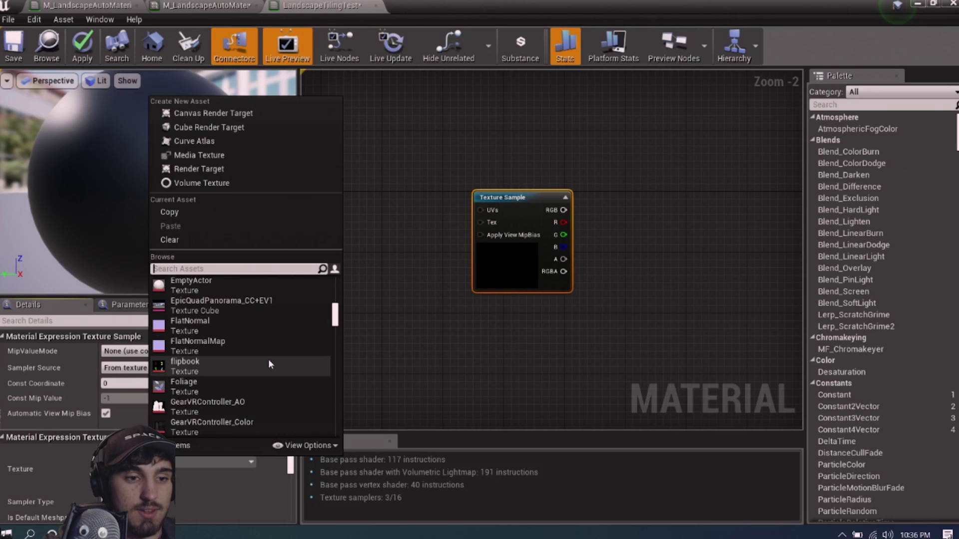
{"action": "scroll", "coordinate": [268, 358], "scroll_direction": "down", "scroll_amount": 5}
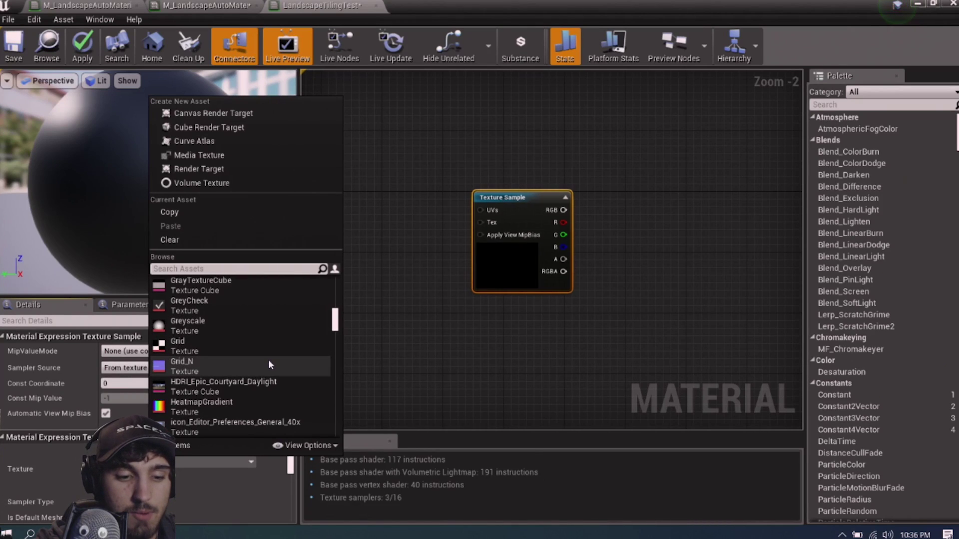
{"action": "type", "text": "stone"}
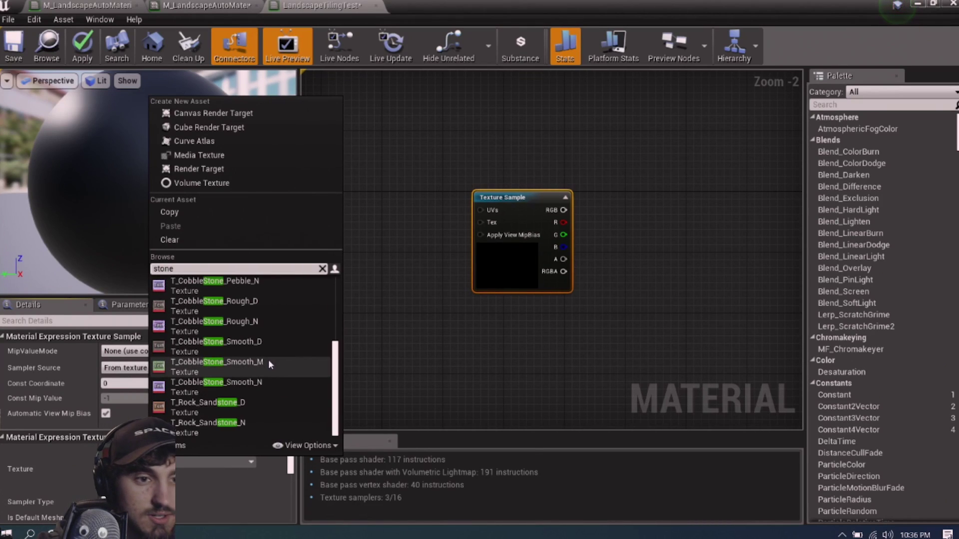
{"action": "mouse_move", "coordinate": [265, 305]}
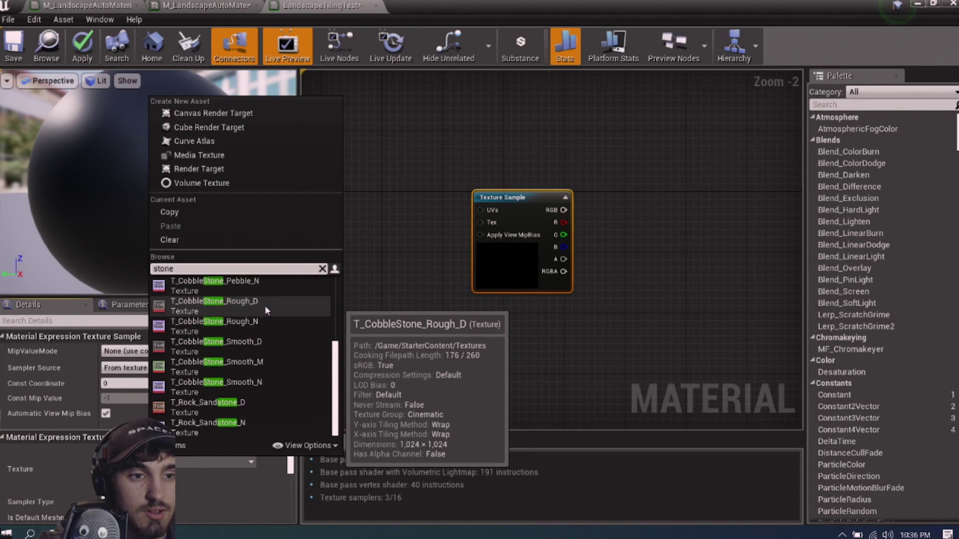
{"action": "left_click", "coordinate": [266, 308]}
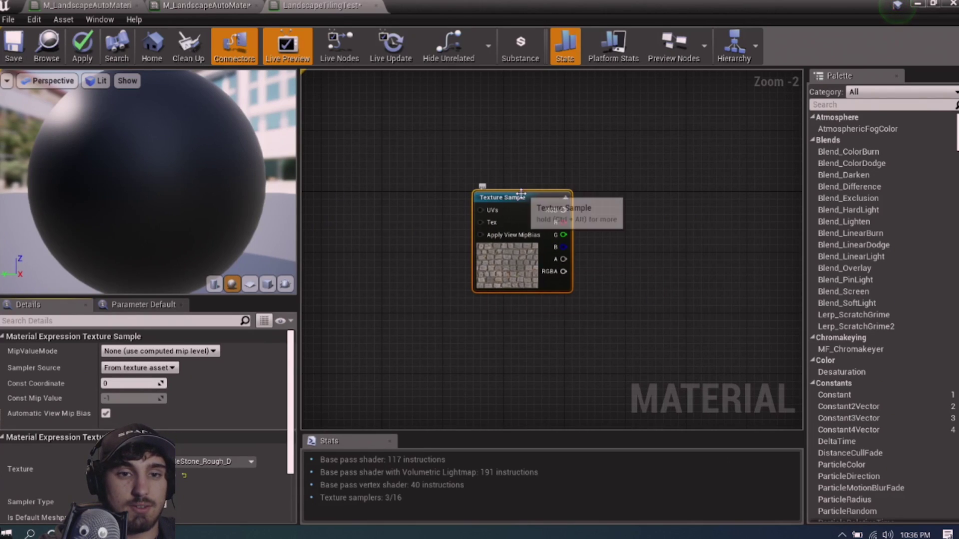
{"action": "key", "text": "ctrl+v"}
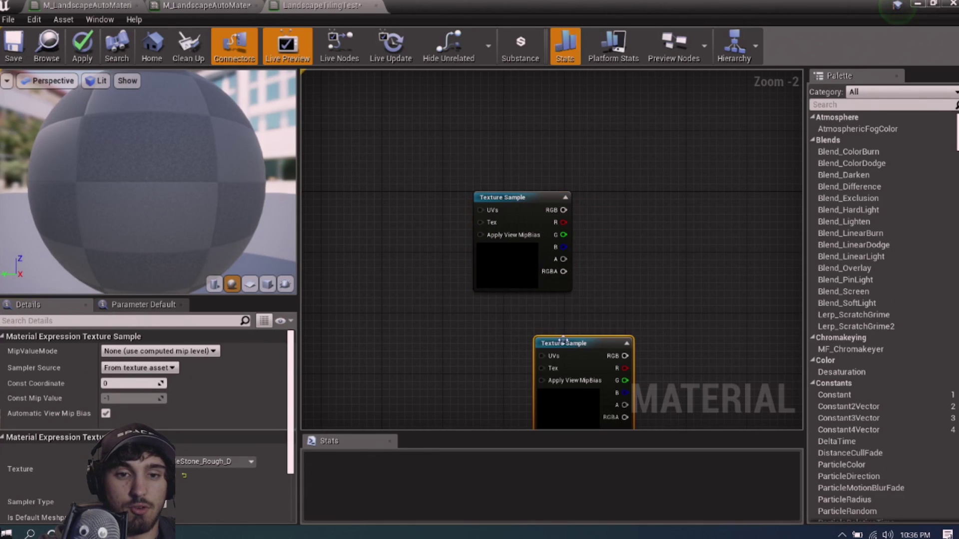
{"action": "left_click_drag", "start_coordinate": [563, 341], "coordinate": [503, 304]}
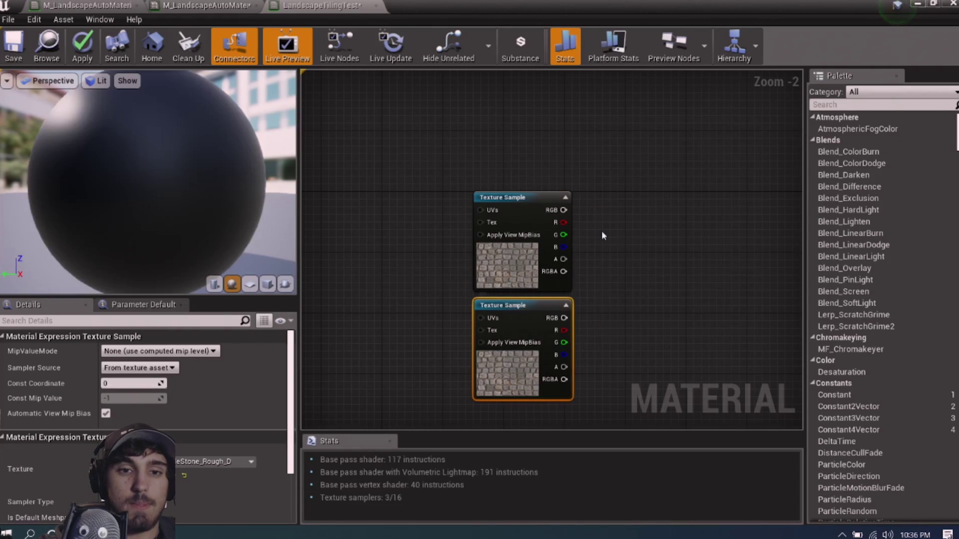
Add a LinearInterpolate node with the upper Texture Sample's RGB feeding A and the lower one's RGB feeding B
{"action": "left_click_drag", "start_coordinate": [563, 210], "coordinate": [652, 236]}
{"action": "type", "text": "lin"}
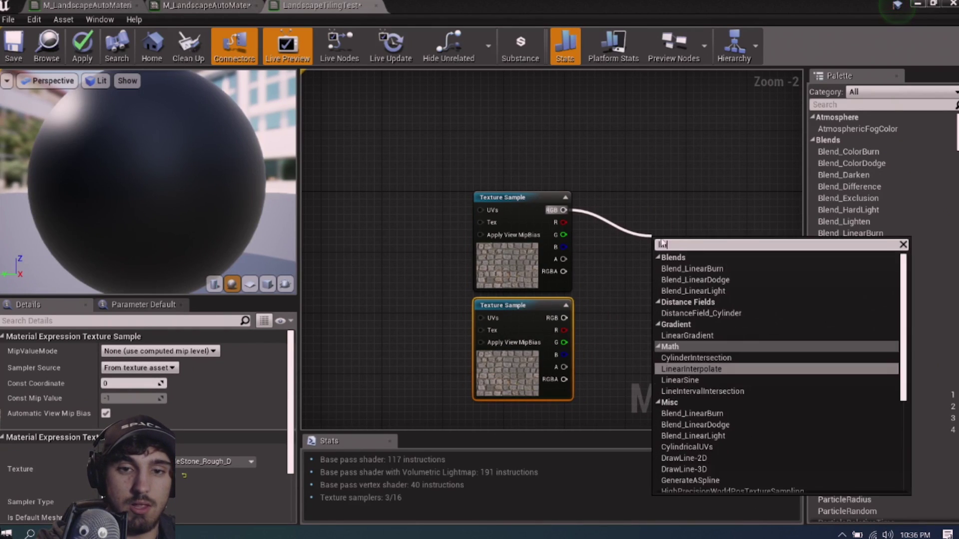
{"action": "type", "text": "ear"}
{"action": "key", "text": "Return"}
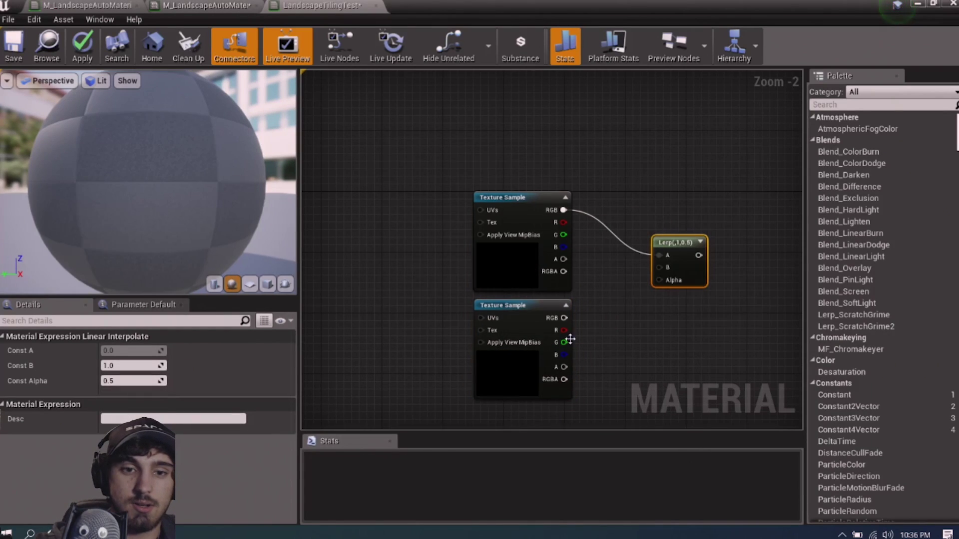
{"action": "left_click_drag", "start_coordinate": [564, 318], "coordinate": [663, 272]}
{"action": "right_click_drag", "start_coordinate": [670, 301], "coordinate": [687, 313]}
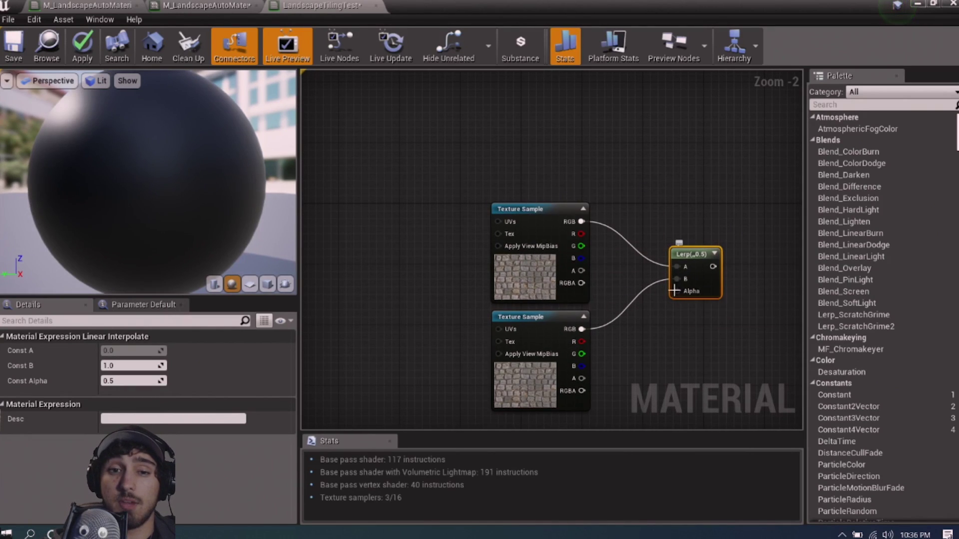
Add a CameraDepthFade node with its Result feeding the Lerp's Alpha input
{"action": "left_click_drag", "start_coordinate": [677, 292], "coordinate": [569, 155]}
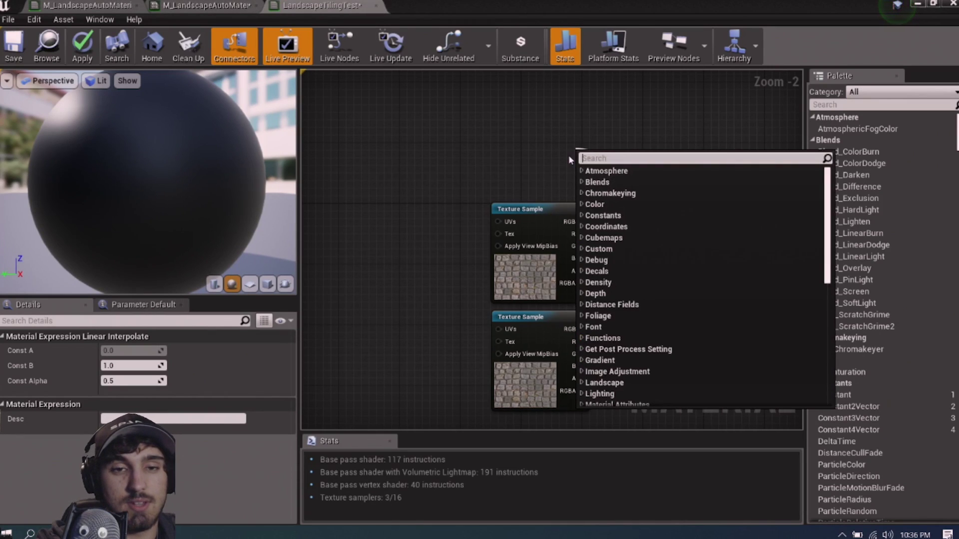
{"action": "type", "text": "camerad"}
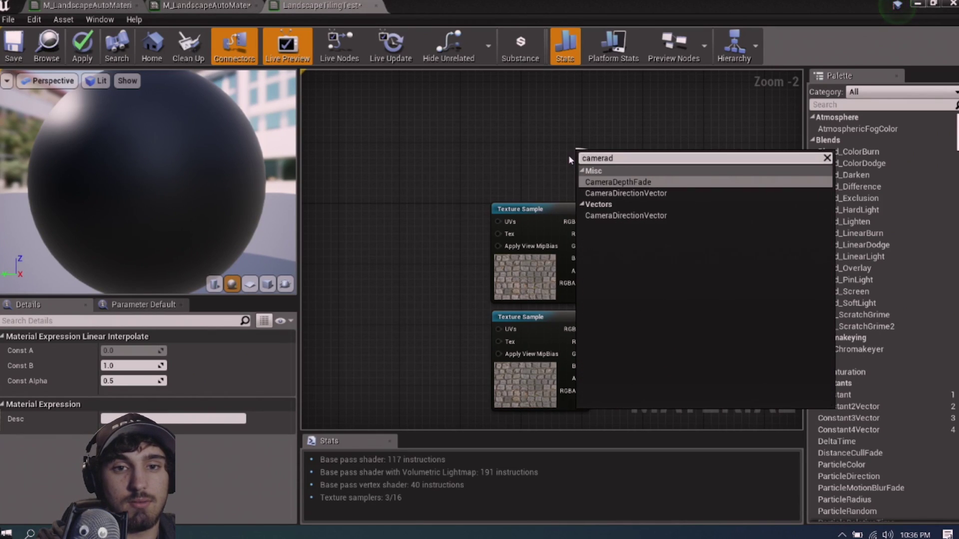
{"action": "key", "text": "Return"}
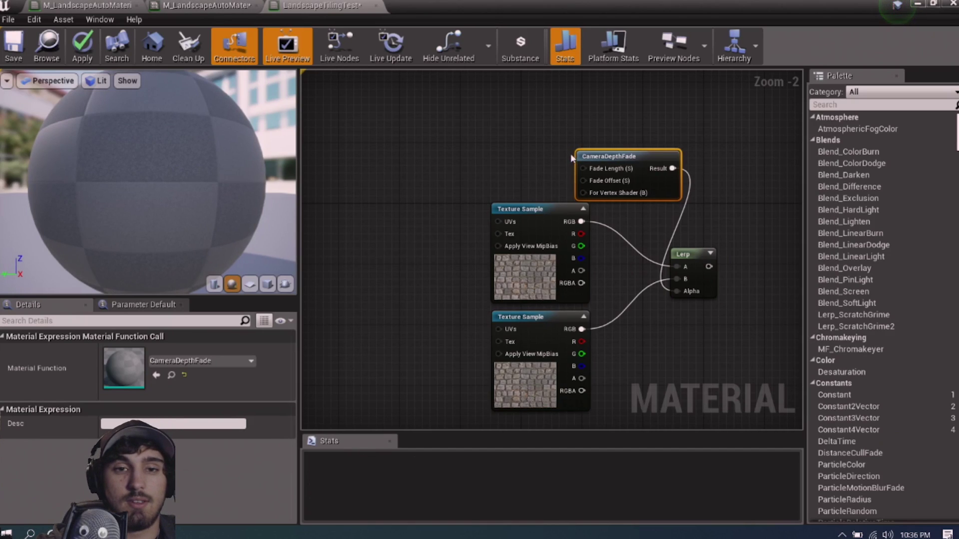
Move the CameraDepthFade node up and feed its Fade Length from a new Constant node set to 2000
{"action": "left_click_drag", "start_coordinate": [598, 156], "coordinate": [481, 138]}
{"action": "type", "text": "c"}
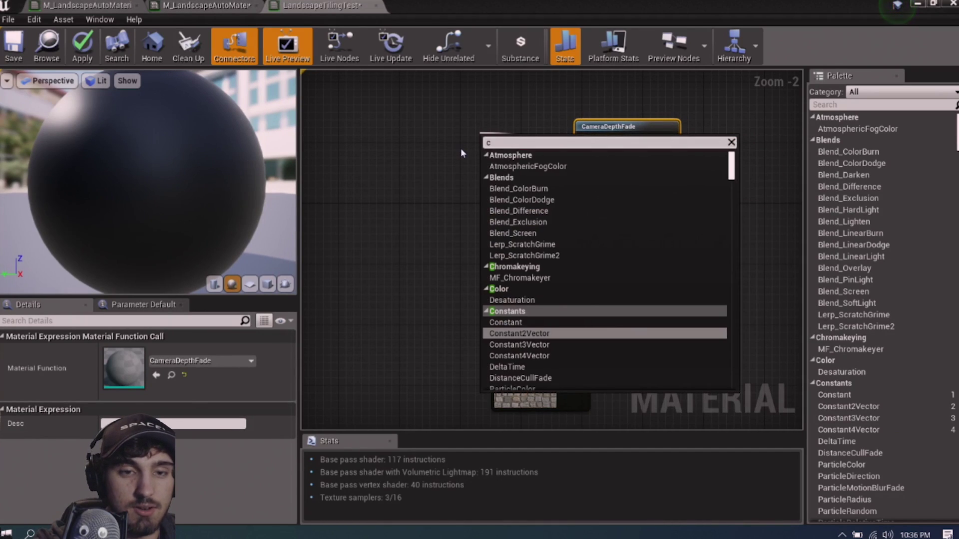
{"action": "type", "text": "onsta"}
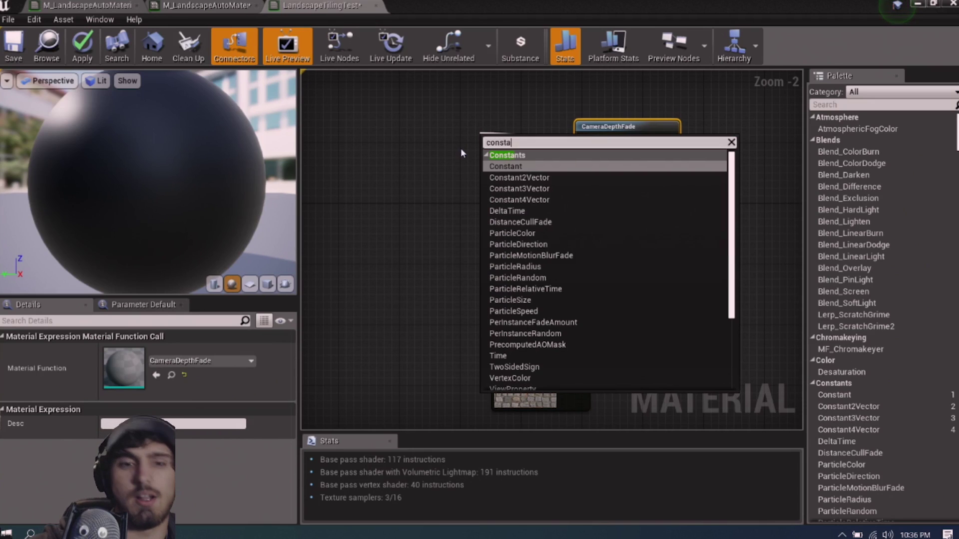
{"action": "key", "text": "Return"}
{"action": "left_click", "coordinate": [123, 349]}
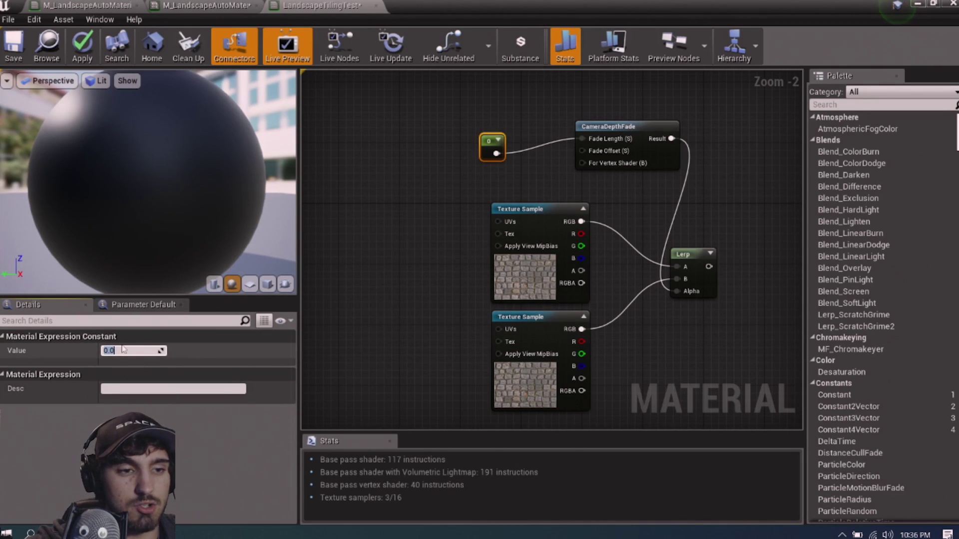
{"action": "type", "text": "200"}
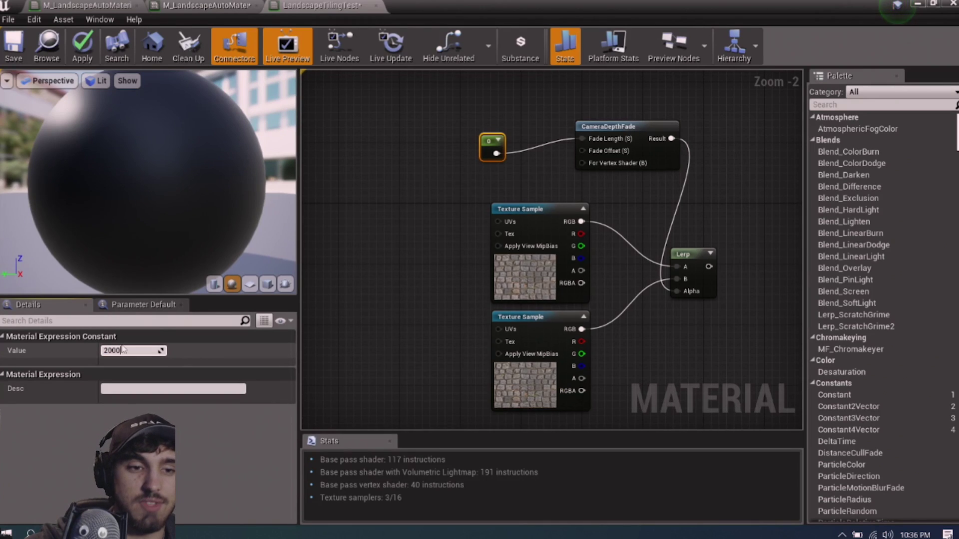
{"action": "type", "text": "0"}
{"action": "key", "text": "Return"}
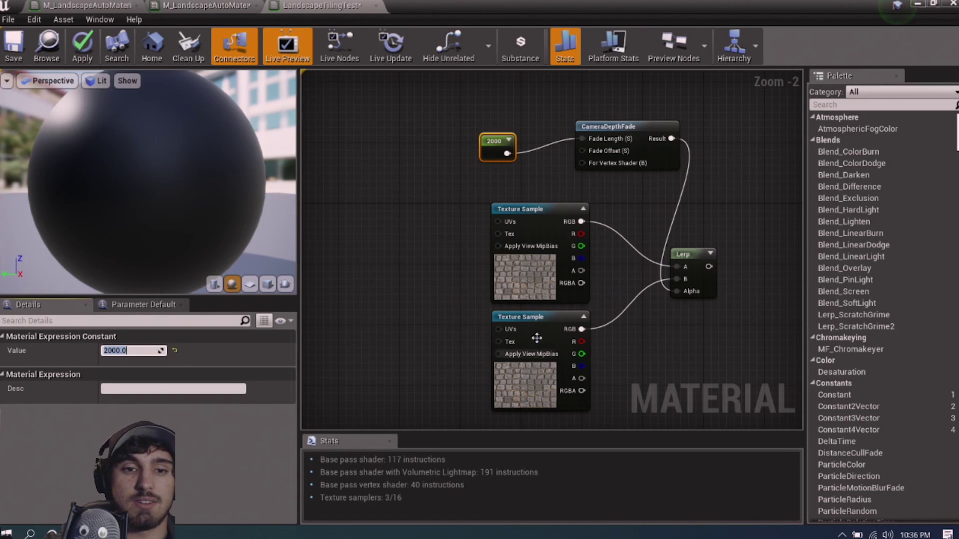
Connect the Lerp's output to the Base Color input of the LandscapeTilingTest node
{"action": "right_click_drag", "start_coordinate": [709, 314], "coordinate": [618, 253]}
{"action": "left_click_drag", "start_coordinate": [618, 206], "coordinate": [796, 164]}
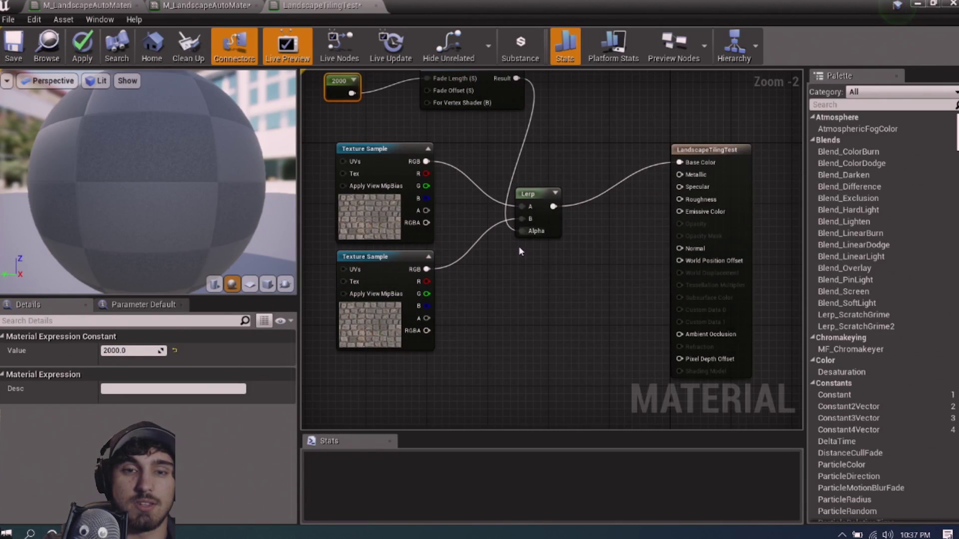
Add a Divide node feeding the UVs input of the upper Texture Sample
{"action": "right_click_drag", "start_coordinate": [361, 272], "coordinate": [456, 280]}
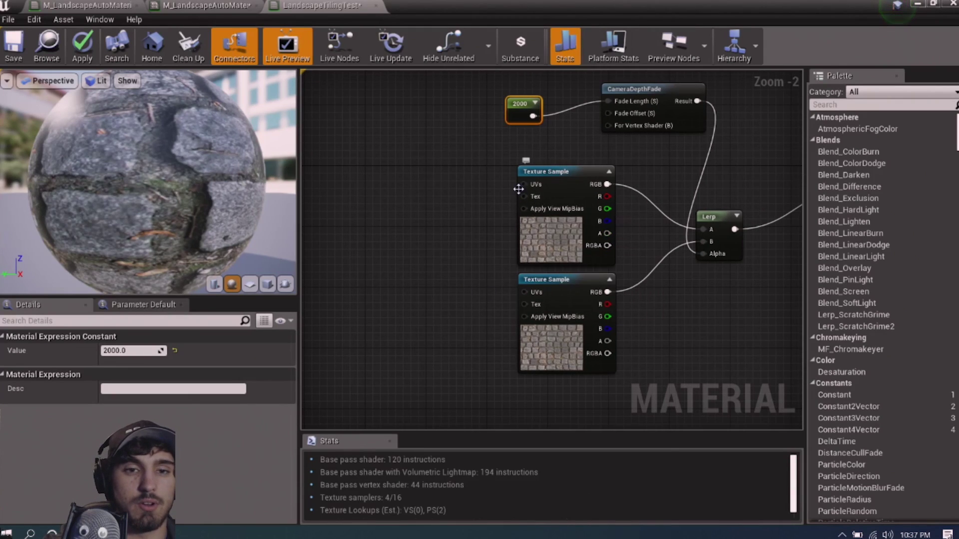
{"action": "right_click_drag", "start_coordinate": [502, 196], "coordinate": [524, 227]}
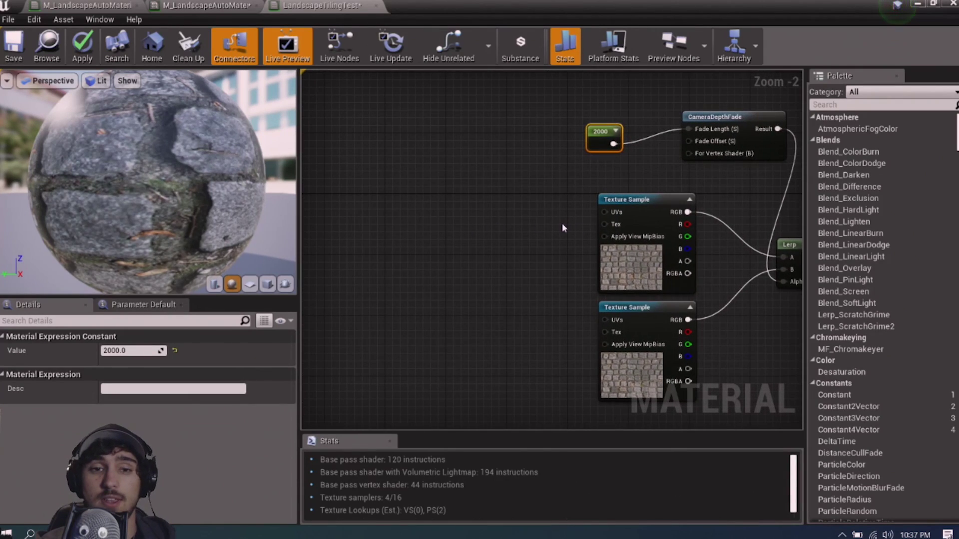
{"action": "left_click_drag", "start_coordinate": [604, 212], "coordinate": [527, 209]}
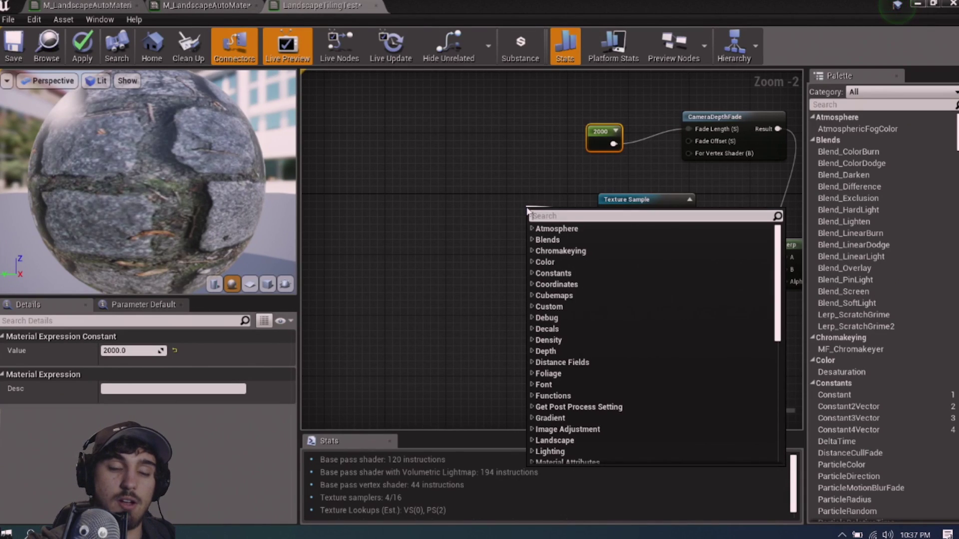
{"action": "type", "text": "divi"}
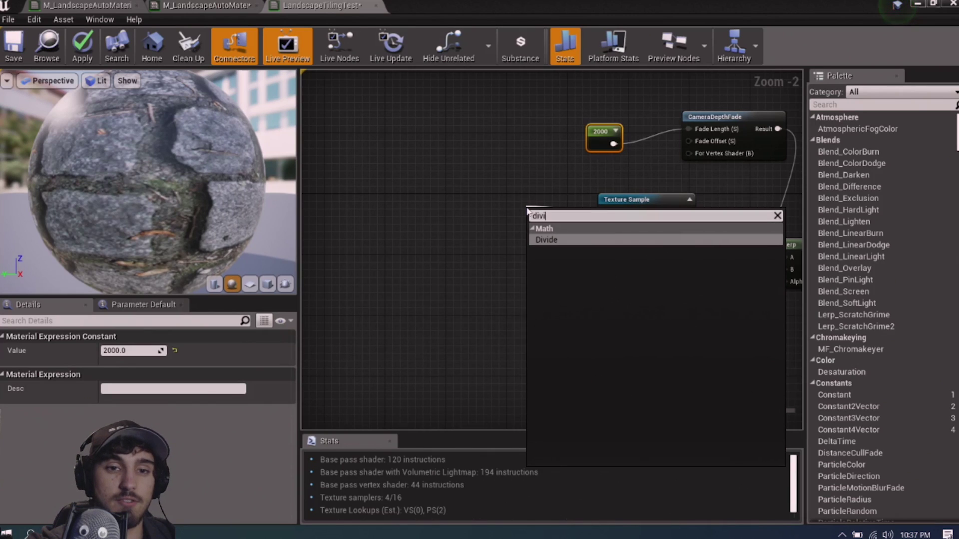
{"action": "key", "text": "Return"}
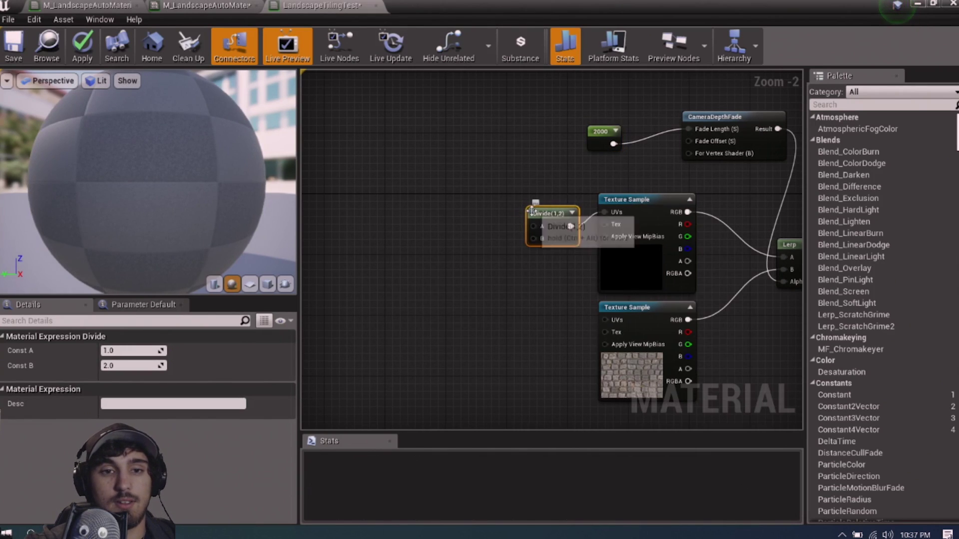
Add a LandscapeLayerCoords node feeding the Divide's A input and place it up and to the left of the Divide
{"action": "left_click_drag", "start_coordinate": [539, 214], "coordinate": [411, 170]}
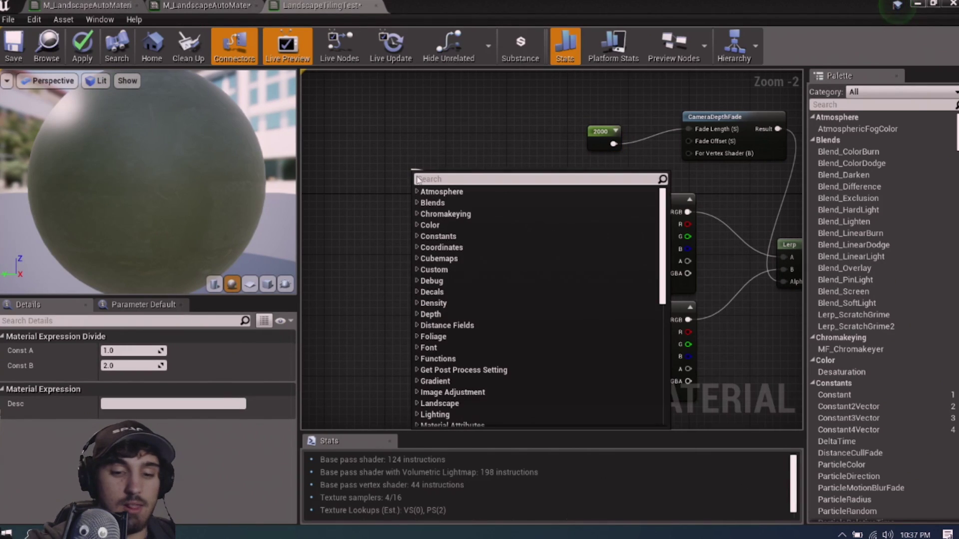
{"action": "type", "text": "llandsca"}
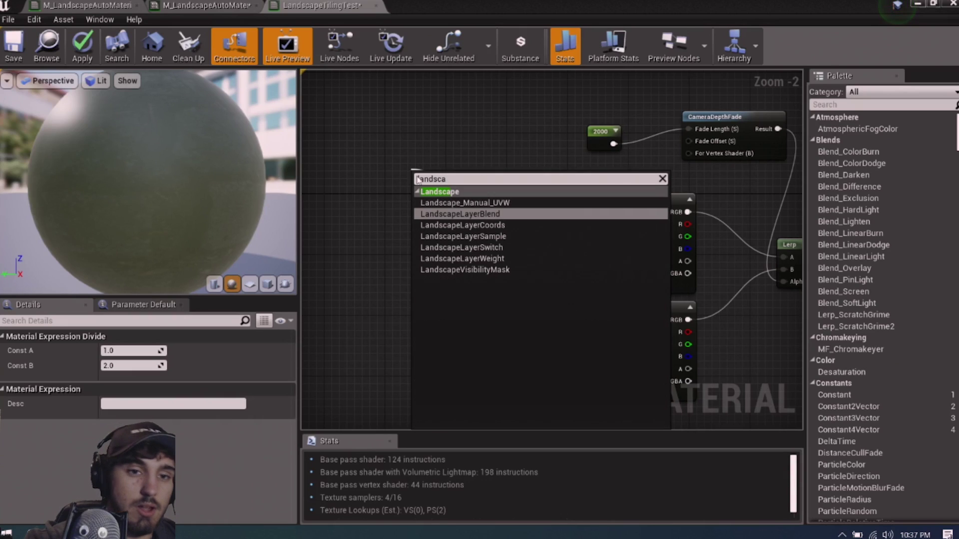
{"action": "left_click", "coordinate": [462, 225]}
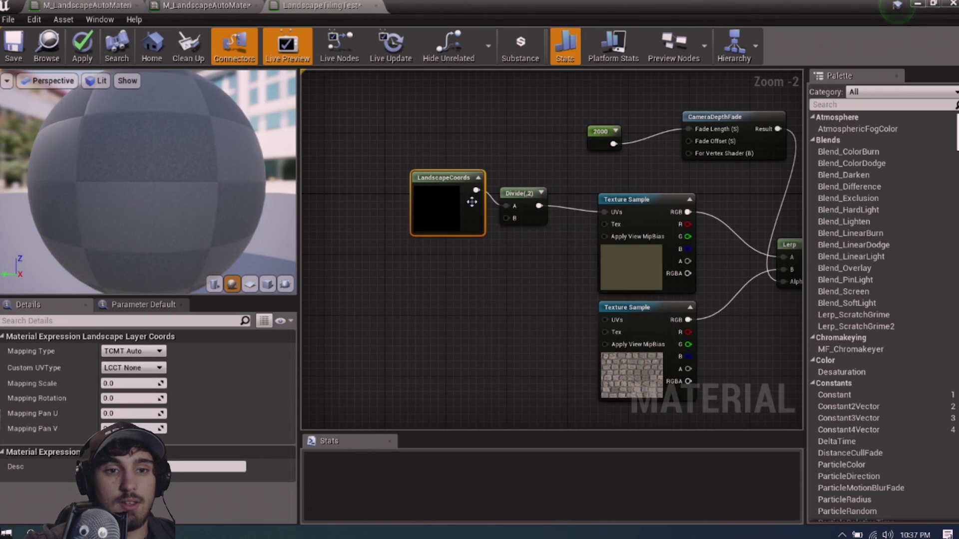
{"action": "left_click_drag", "start_coordinate": [448, 175], "coordinate": [404, 149]}
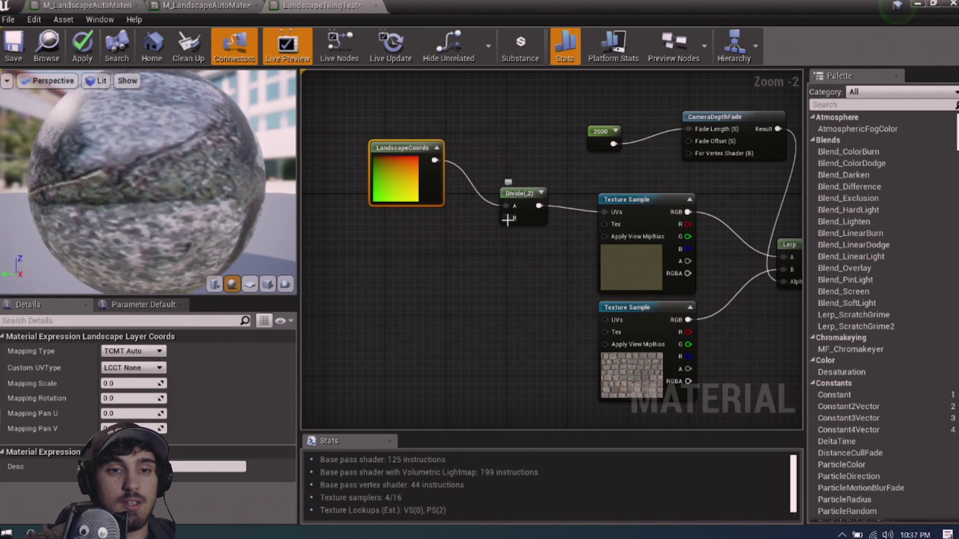
Add a Constant node below LandscapeCoords, feeding the Divide's B input
{"action": "left_click_drag", "start_coordinate": [505, 219], "coordinate": [422, 235]}
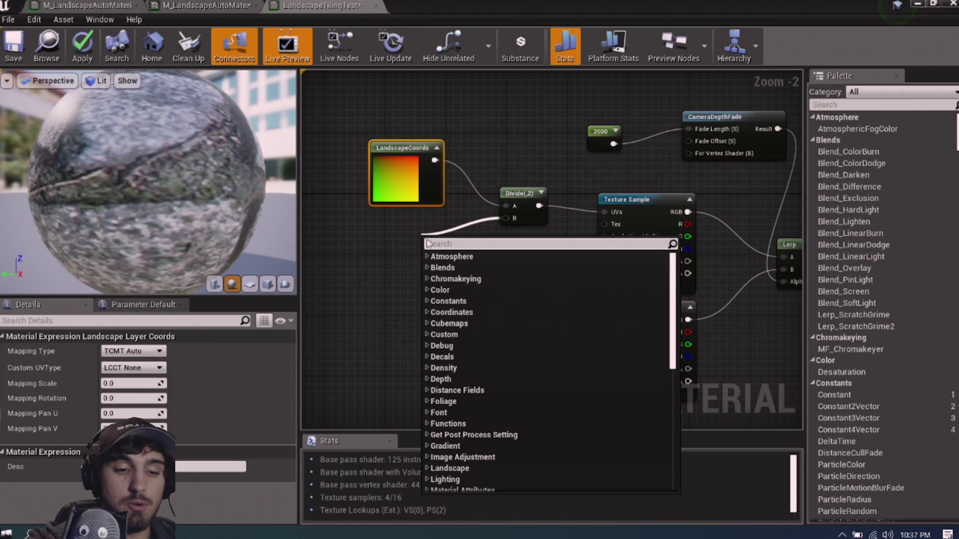
{"action": "type", "text": "jon"}
{"action": "key", "text": "BackSpace"}
{"action": "key", "text": "BackSpace"}
{"action": "key", "text": "BackSpace"}
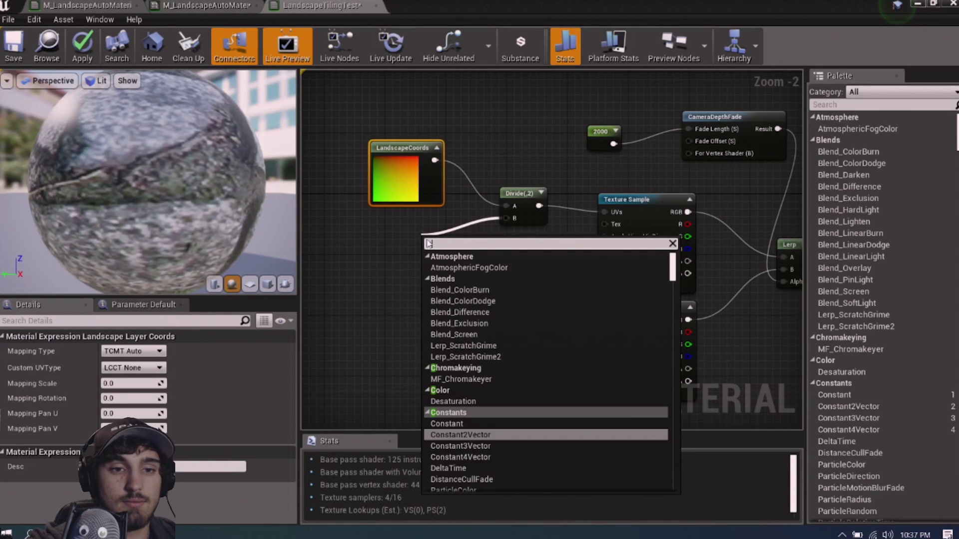
{"action": "type", "text": "const"}
{"action": "key", "text": "Return"}
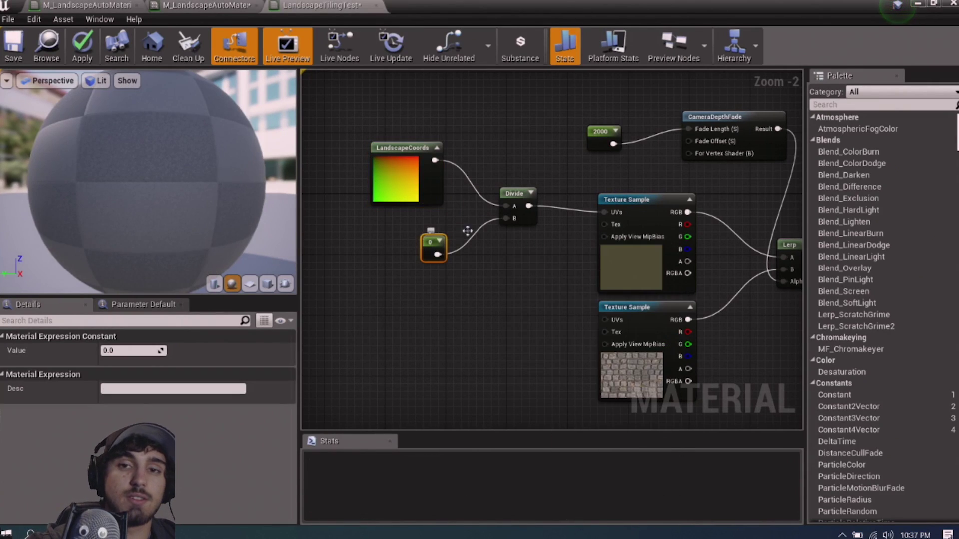
Check the Landscape actor's details in the level editor and set the constant feeding the Divide's B input to 4033
{"action": "left_click", "coordinate": [917, 10]}
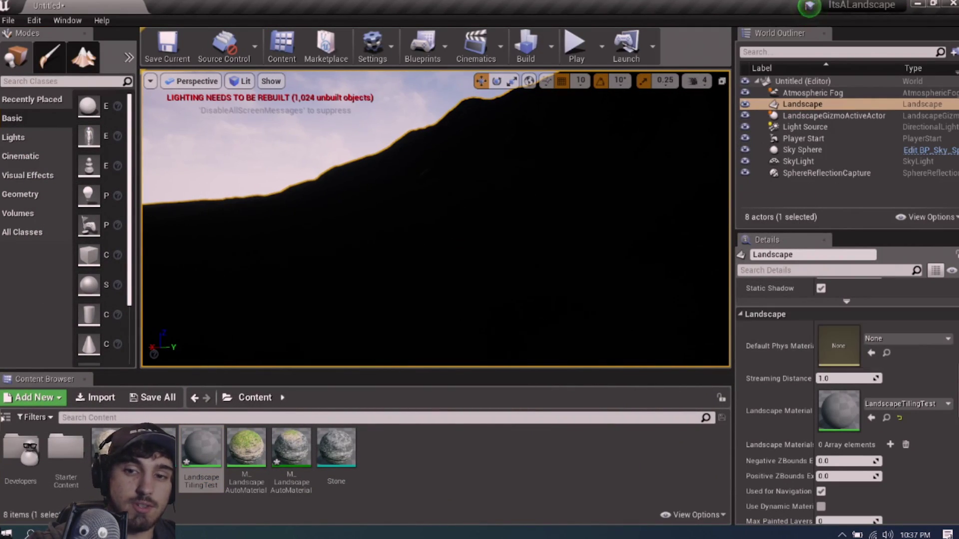
{"action": "left_click_drag", "start_coordinate": [957, 390], "coordinate": [956, 315]}
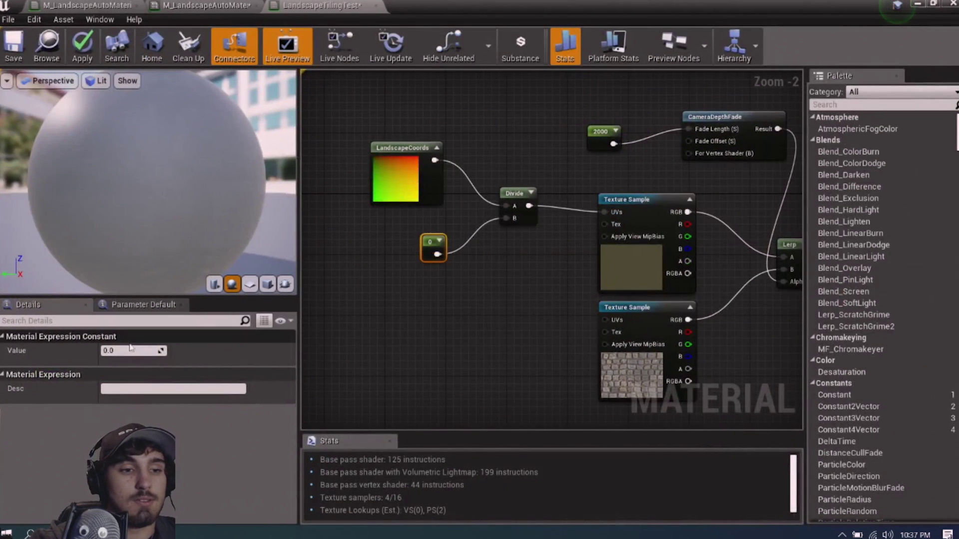
{"action": "left_click", "coordinate": [131, 350]}
{"action": "type", "text": "4033"}
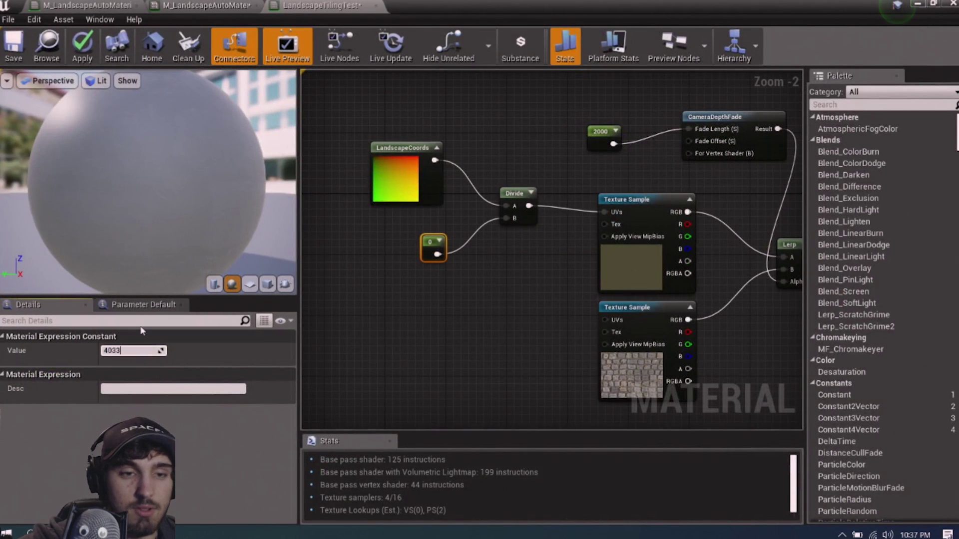
{"action": "key", "text": "Return"}
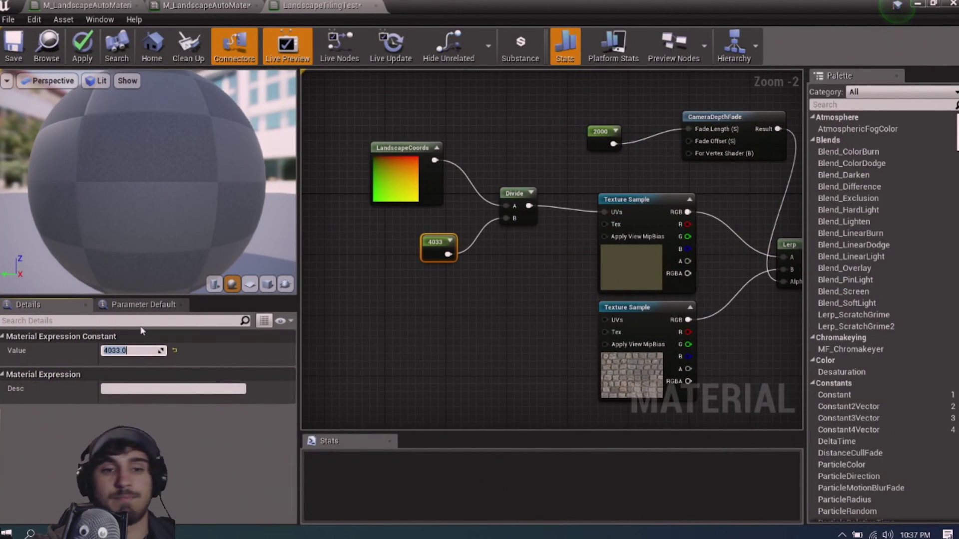
Duplicate the LandscapeCoords, Divide and constant nodes below the originals and connect the copied Divide to the lower Texture Sample's UVs
{"action": "left_click_drag", "start_coordinate": [365, 119], "coordinate": [520, 302]}
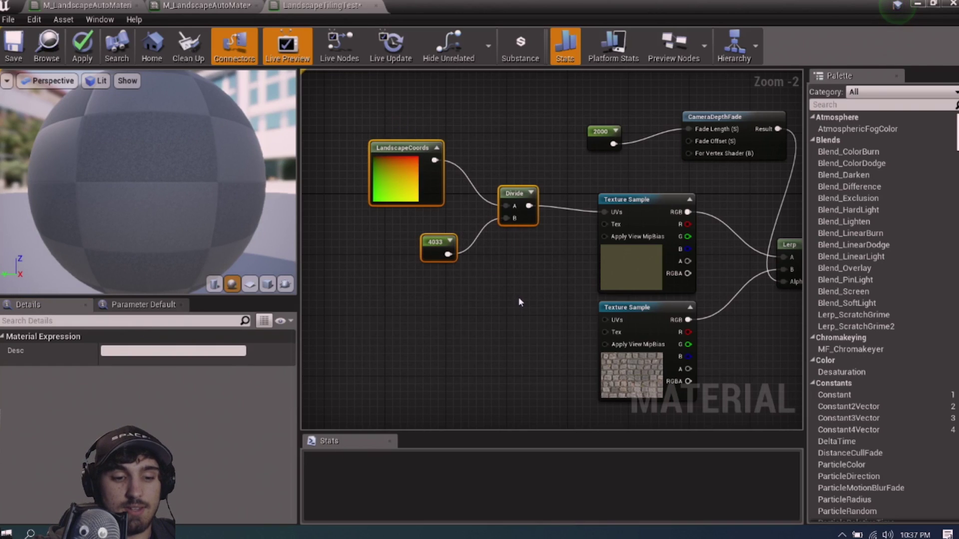
{"action": "key", "text": "ctrl+c"}
{"action": "key", "text": "ctrl+v"}
{"action": "left_click_drag", "start_coordinate": [487, 349], "coordinate": [427, 292]}
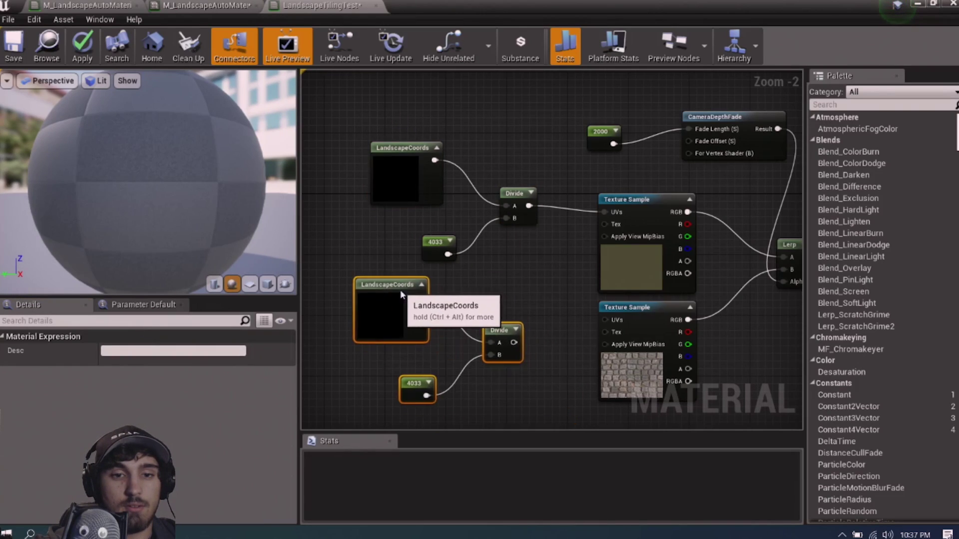
{"action": "left_click_drag", "start_coordinate": [514, 343], "coordinate": [604, 320]}
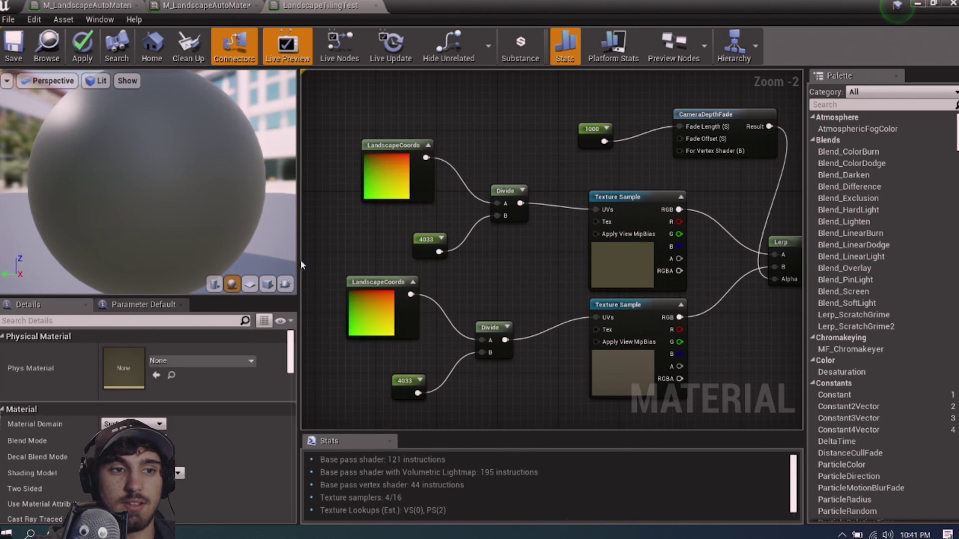
Set the lower LandscapeCoords node's Mapping Scale to 0.05
{"action": "left_click", "coordinate": [372, 282]}
{"action": "left_click", "coordinate": [133, 382]}
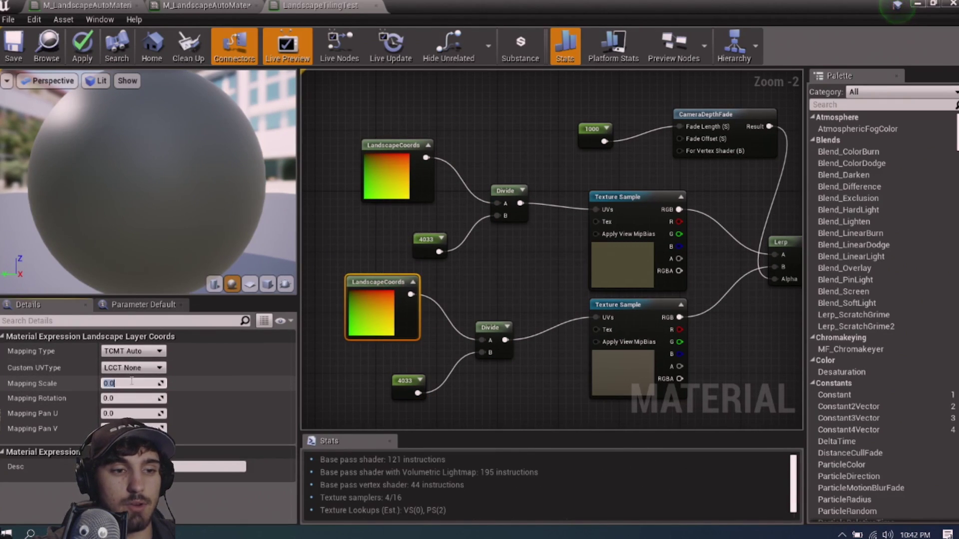
{"action": "key", "text": "BackSpace"}
{"action": "type", "text": "0.05"}
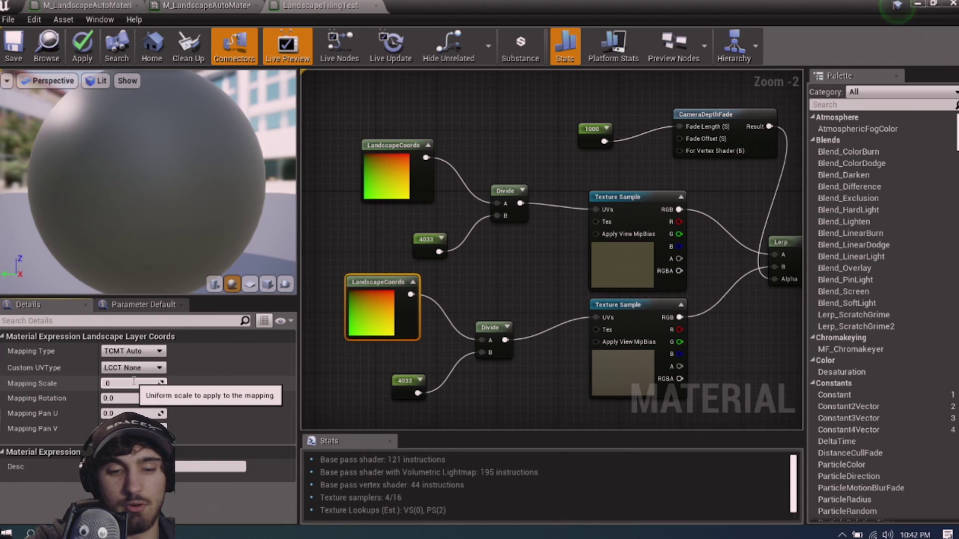
{"action": "key", "text": "Return"}
Set the upper LandscapeCoords node's Mapping Scale to 0.0005
{"action": "left_click", "coordinate": [400, 156]}
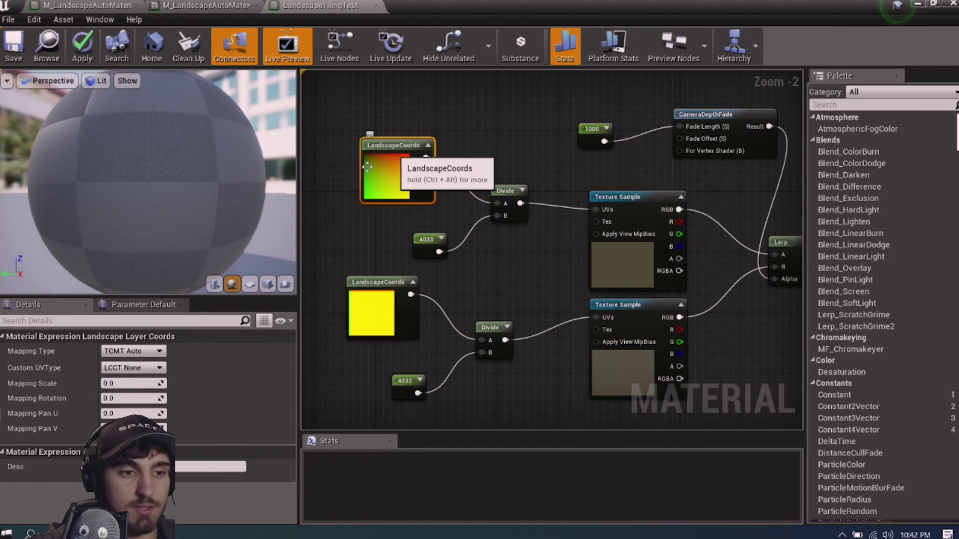
{"action": "left_click", "coordinate": [143, 383]}
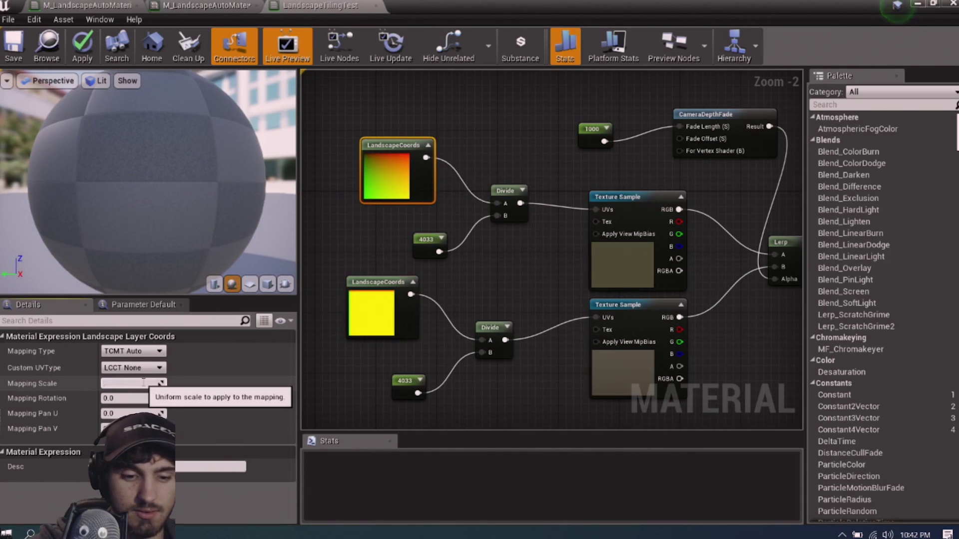
{"action": "type", "text": ".00"}
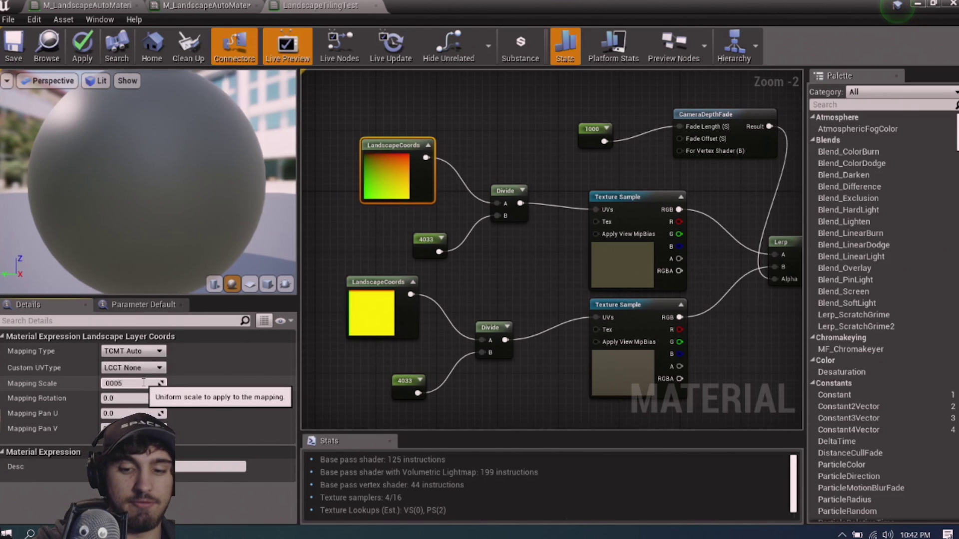
{"action": "type", "text": "05"}
{"action": "key", "text": "Return"}
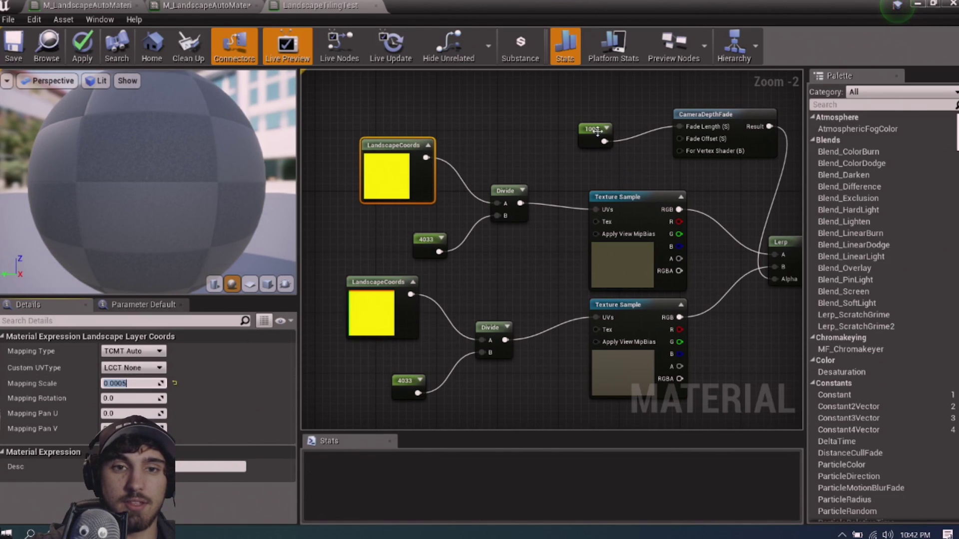
Set the constant feeding CameraDepthFade's Fade Length to 5000 and save the material
{"action": "left_click", "coordinate": [597, 131]}
{"action": "left_click", "coordinate": [125, 350]}
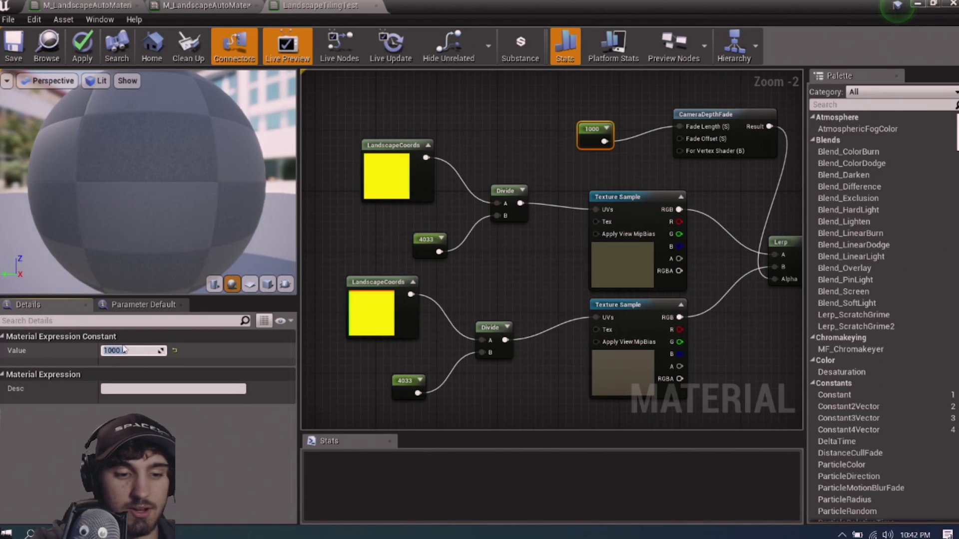
{"action": "type", "text": "500"}
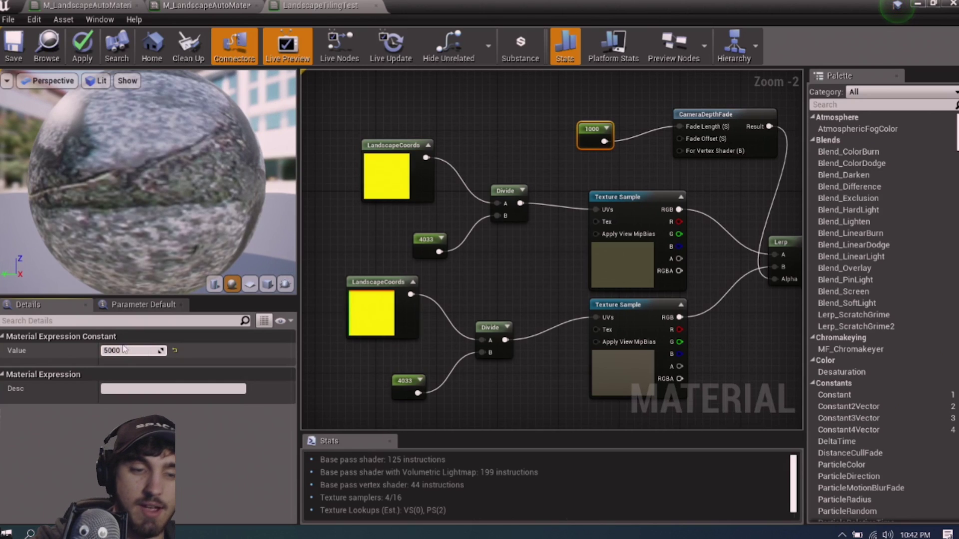
{"action": "key", "text": "Return"}
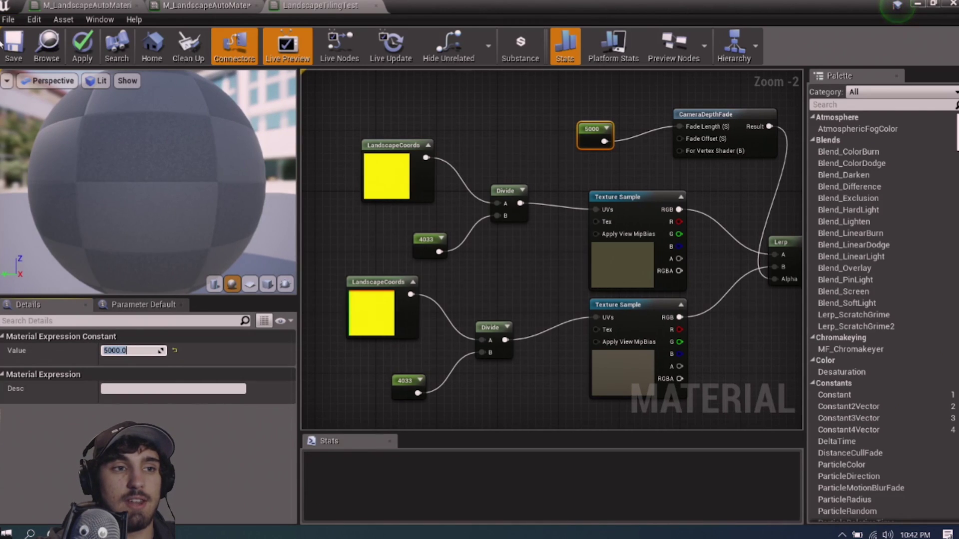
{"action": "left_click", "coordinate": [12, 43]}
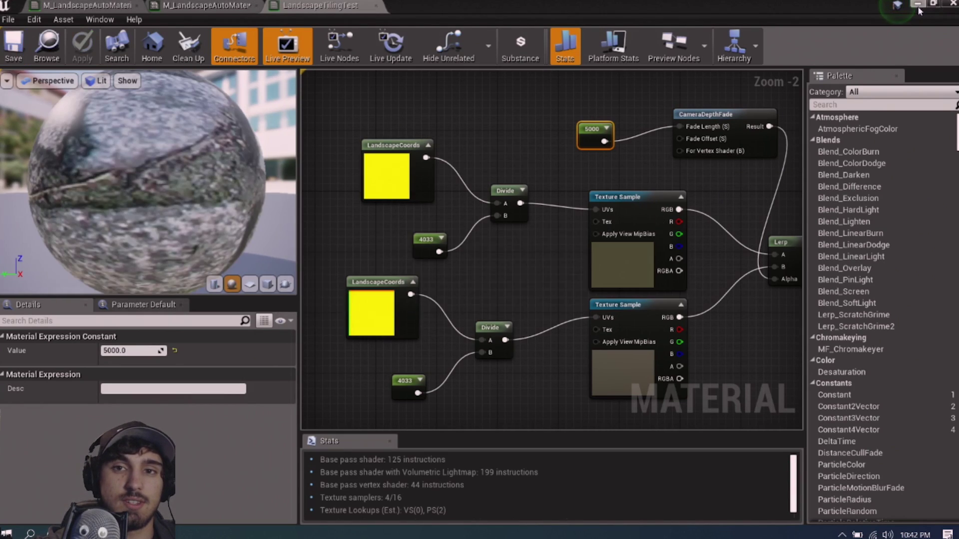
Examine the near and far stone tiling in the level, and reopen the LandscapeTilingTest material to review its node graph
{"action": "left_click", "coordinate": [917, 4]}
{"action": "mouse_move", "coordinate": [435, 219]}
{"action": "right_mouse_down"}
{"action": "mouse_move", "coordinate": [435, 235]}
{"action": "mouse_move", "coordinate": [435, 175]}
{"action": "mouse_move", "coordinate": [436, 249]}
{"action": "mouse_move", "coordinate": [435, 140]}
{"action": "mouse_move", "coordinate": [436, 225]}
{"action": "mouse_move", "coordinate": [436, 185]}
{"action": "mouse_move", "coordinate": [390, 200]}
{"action": "mouse_move", "coordinate": [499, 194]}
{"action": "mouse_move", "coordinate": [575, 239]}
{"action": "mouse_move", "coordinate": [625, 205]}
{"action": "mouse_move", "coordinate": [434, 220]}
{"action": "mouse_move", "coordinate": [435, 239]}
{"action": "mouse_move", "coordinate": [436, 230]}
{"action": "right_mouse_up"}
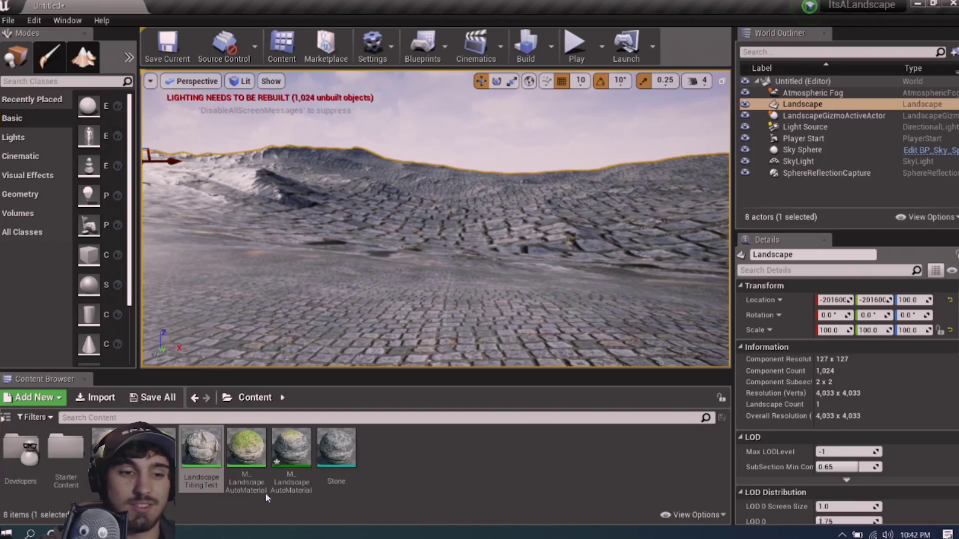
{"action": "double_click", "coordinate": [204, 457]}
{"action": "scroll", "coordinate": [376, 214], "scroll_direction": "down", "scroll_amount": 4}
{"action": "scroll", "coordinate": [553, 290], "scroll_direction": "up", "scroll_amount": 4}
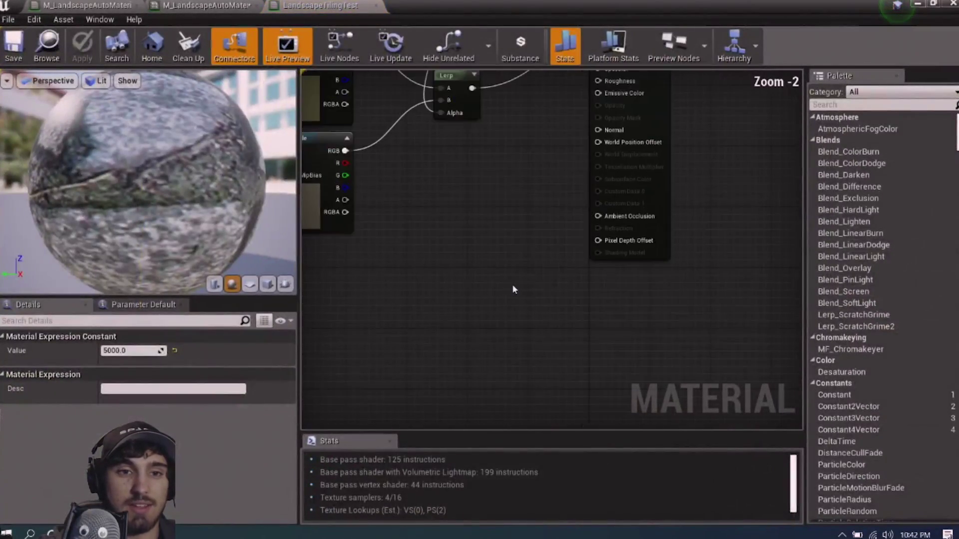
{"action": "right_click_drag", "start_coordinate": [486, 279], "coordinate": [744, 403]}
{"action": "scroll", "coordinate": [574, 299], "scroll_direction": "down", "scroll_amount": 1}
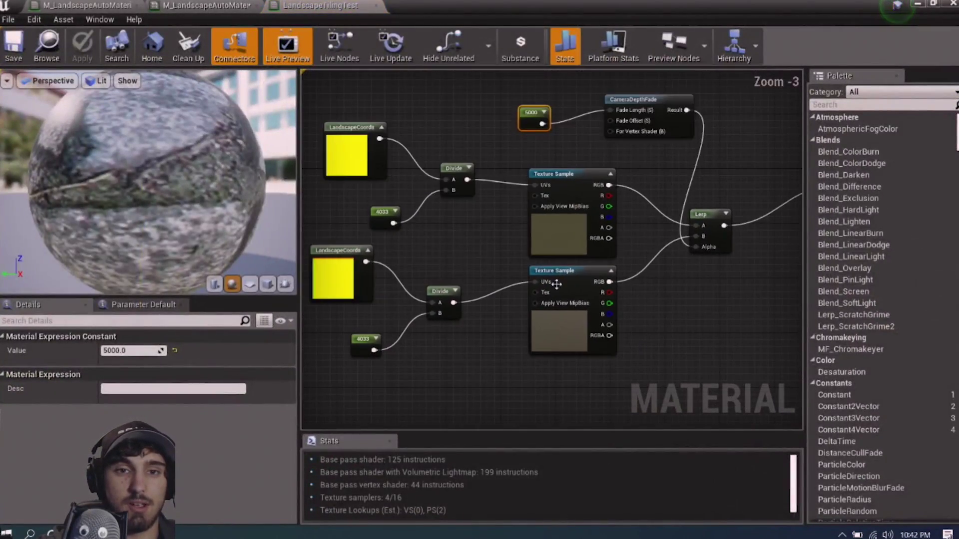
{"action": "right_click_drag", "start_coordinate": [556, 284], "coordinate": [476, 311]}
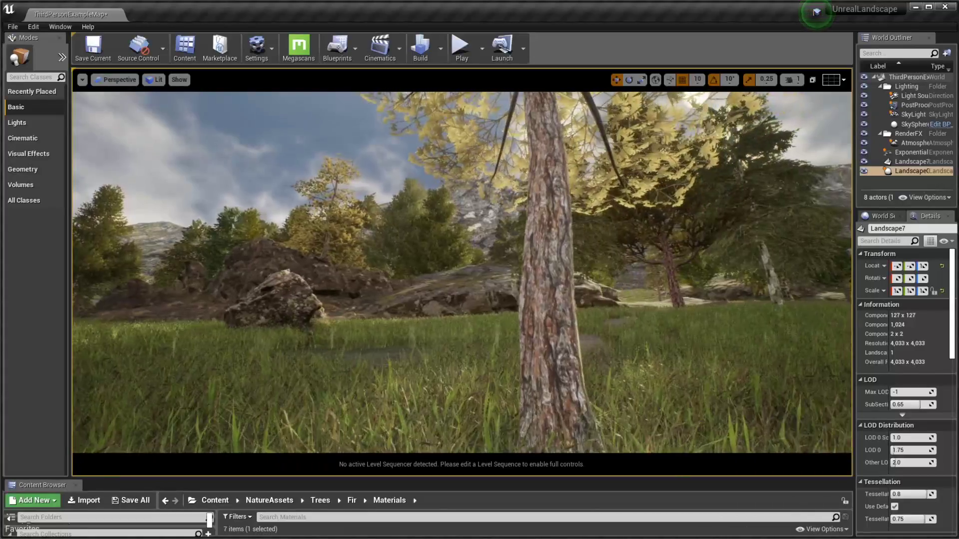
Fly through the landscape scenes to examine the foliage, the scattered chairs and bushes, and the distant mountains
{"action": "key", "text": "d"}
{"action": "key", "text": "a"}
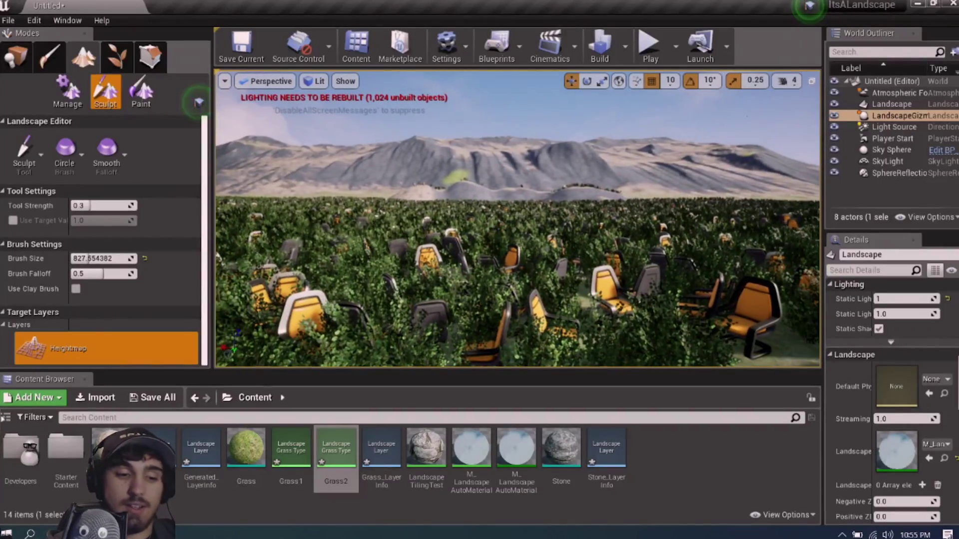
{"action": "right_click_drag", "start_coordinate": [454, 176], "coordinate": [537, 245]}
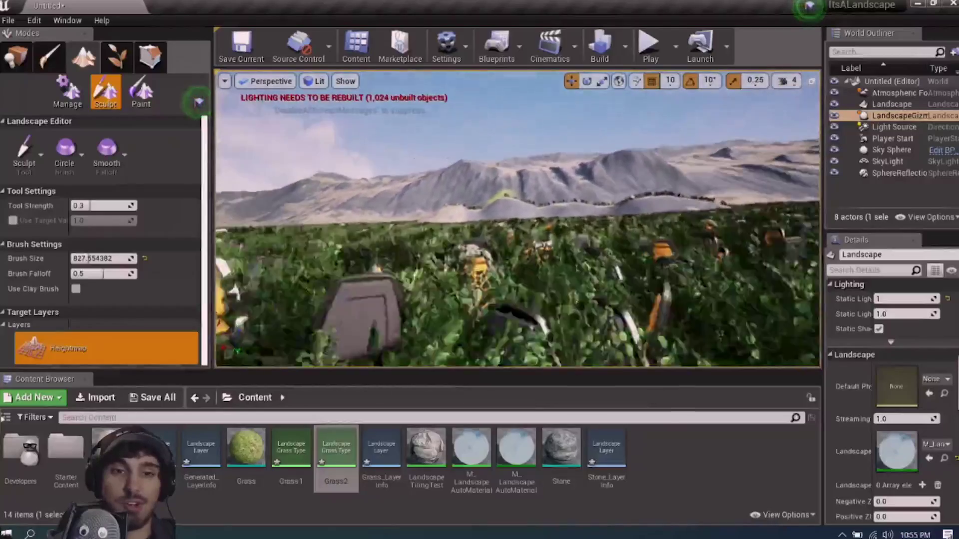
{"action": "right_click_drag", "start_coordinate": [518, 219], "coordinate": [495, 202]}
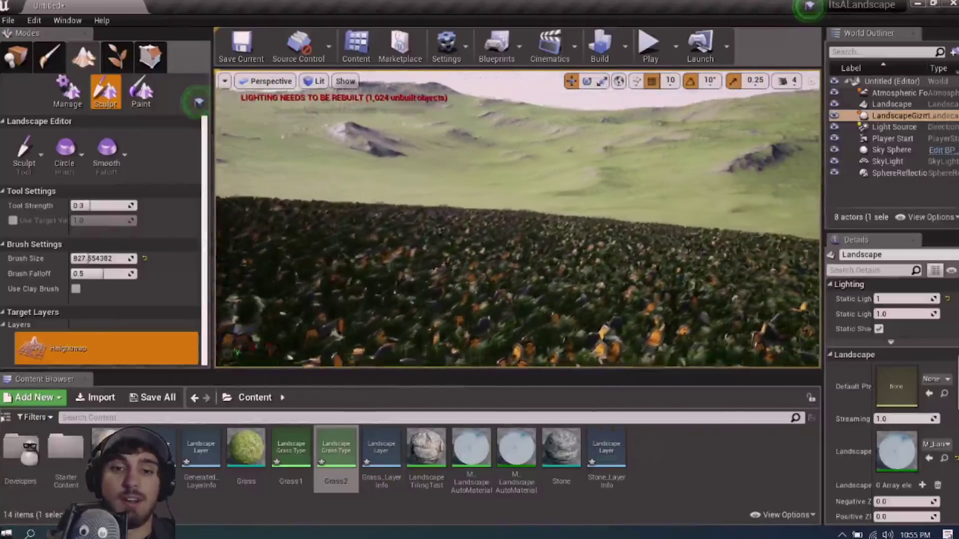
{"action": "right_click_drag", "start_coordinate": [518, 219], "coordinate": [518, 290]}
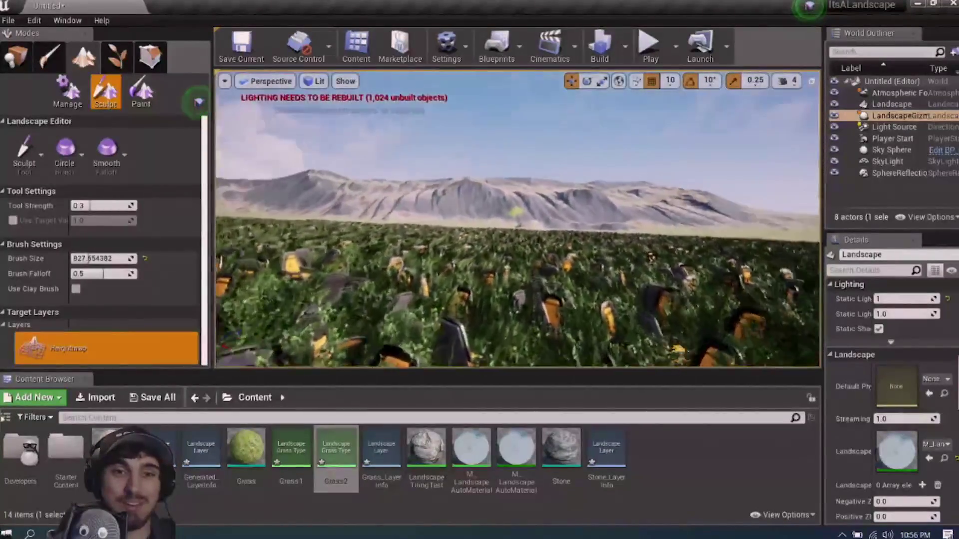
{"action": "right_click_drag", "start_coordinate": [517, 219], "coordinate": [497, 243]}
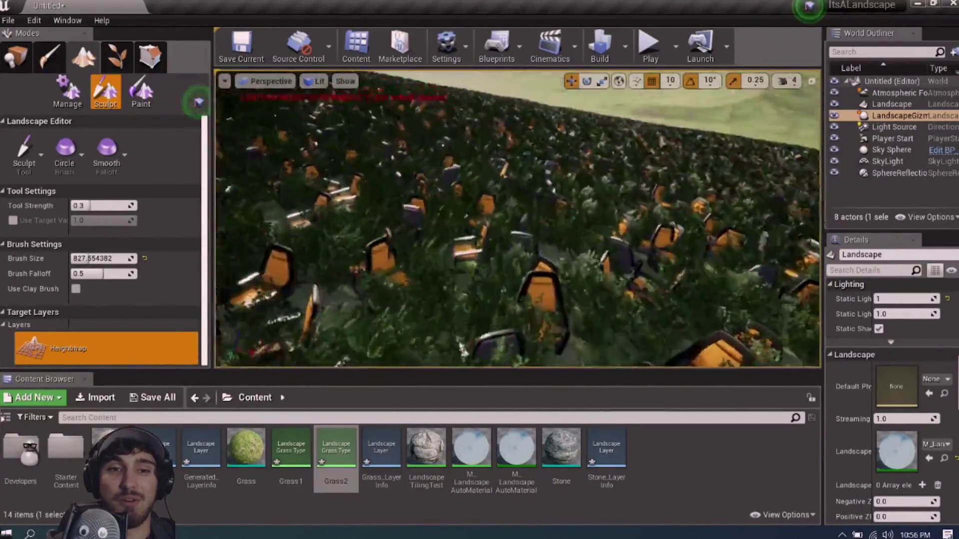
{"action": "right_click_drag", "start_coordinate": [517, 219], "coordinate": [569, 202]}
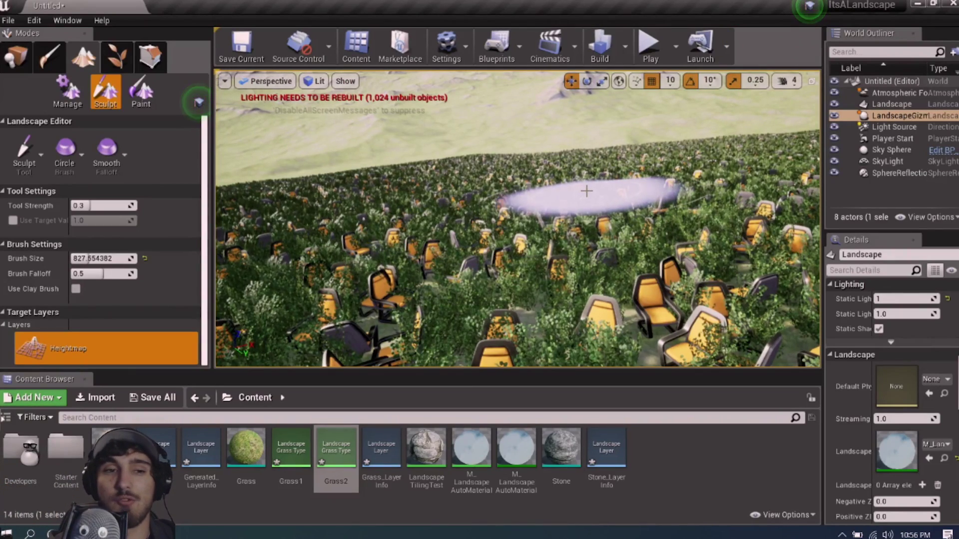
{"action": "mouse_move", "coordinate": [584, 190]}
{"action": "right_mouse_down"}
{"action": "mouse_move", "coordinate": [584, 265]}
{"action": "mouse_move", "coordinate": [585, 200]}
{"action": "mouse_move", "coordinate": [572, 235]}
{"action": "mouse_move", "coordinate": [569, 219]}
{"action": "mouse_move", "coordinate": [587, 210]}
{"action": "mouse_move", "coordinate": [574, 202]}
{"action": "mouse_move", "coordinate": [598, 189]}
{"action": "right_mouse_up"}
{"action": "key", "text": "w"}
{"action": "key", "text": "s"}
{"action": "key", "text": "w"}
{"action": "key", "text": "s"}
{"action": "key", "text": "w"}
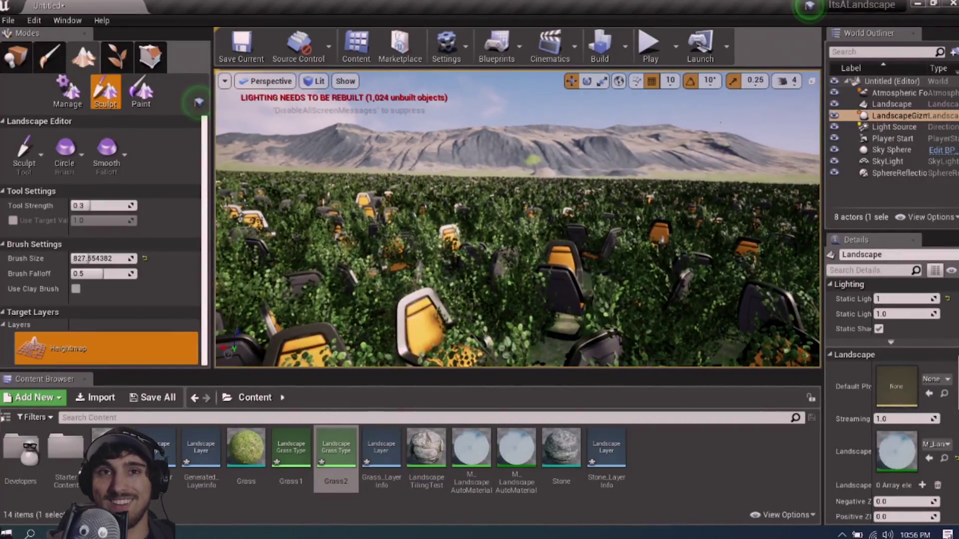